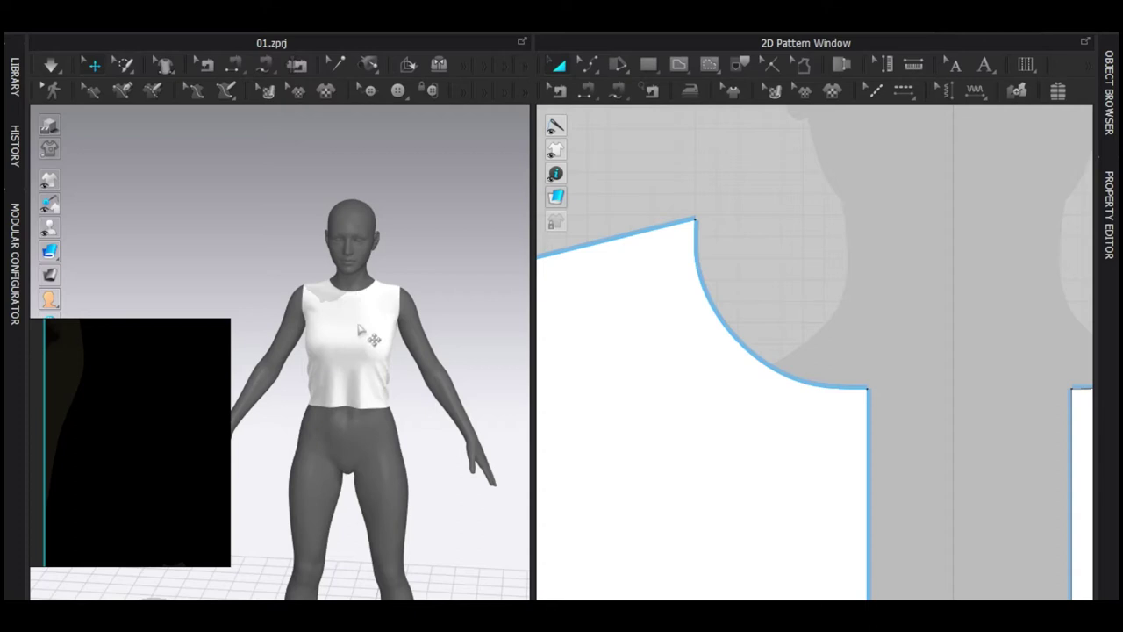
Merge the two front bodice halves along their centre front seam
{"action": "scroll", "coordinate": [358, 351], "scroll_direction": "up", "scroll_amount": 3}
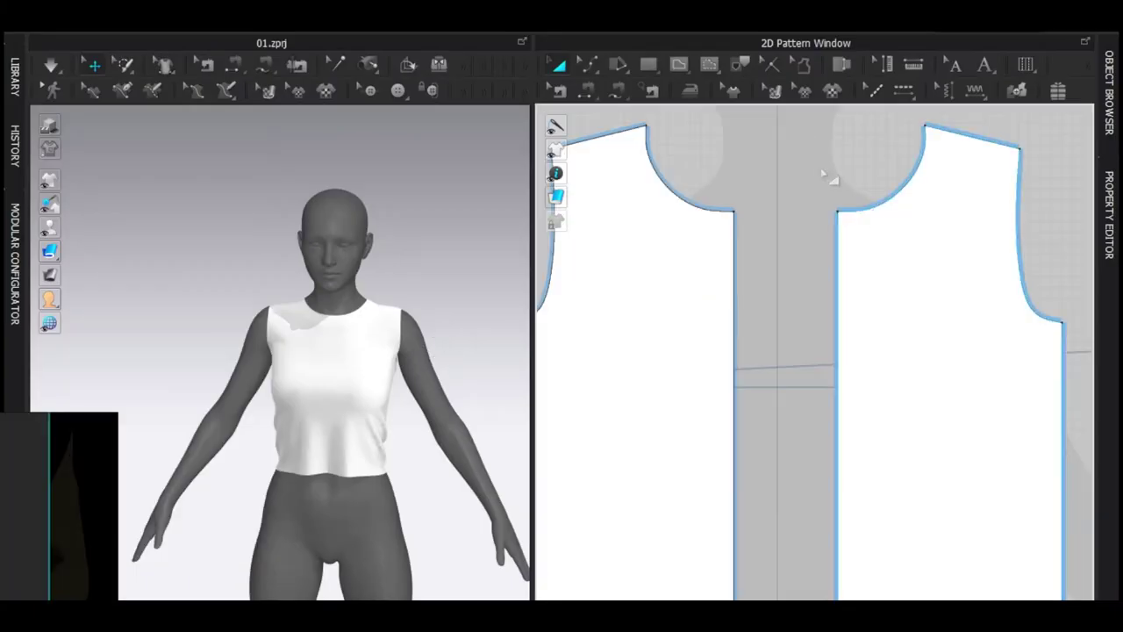
{"action": "left_click", "coordinate": [558, 90]}
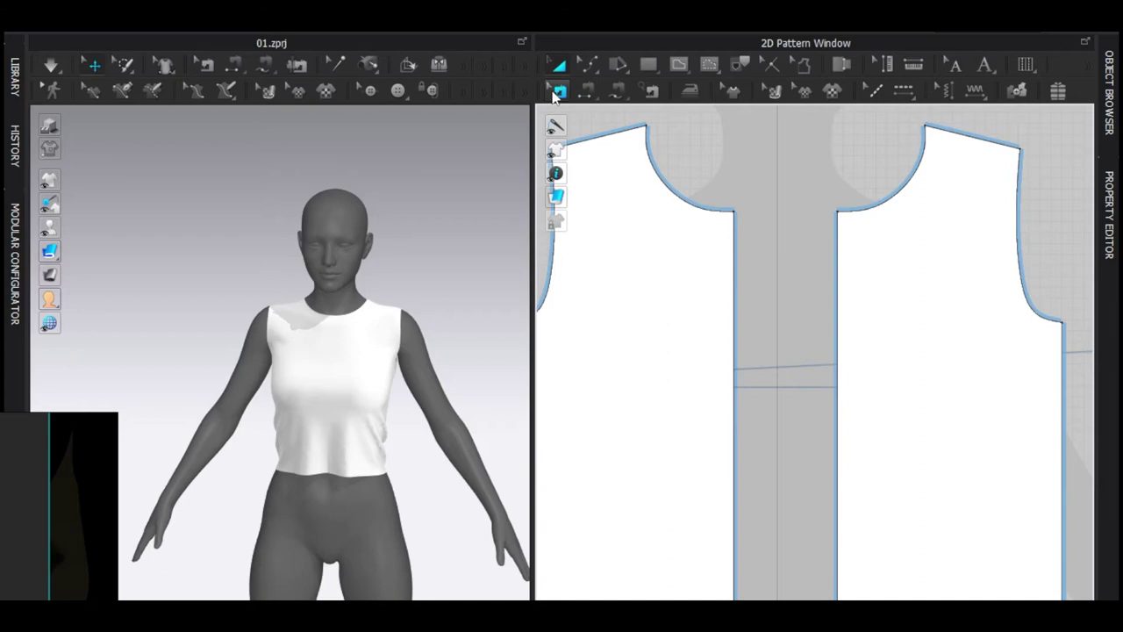
{"action": "left_click", "coordinate": [735, 279]}
{"action": "right_click", "coordinate": [734, 314]}
{"action": "left_click", "coordinate": [819, 347]}
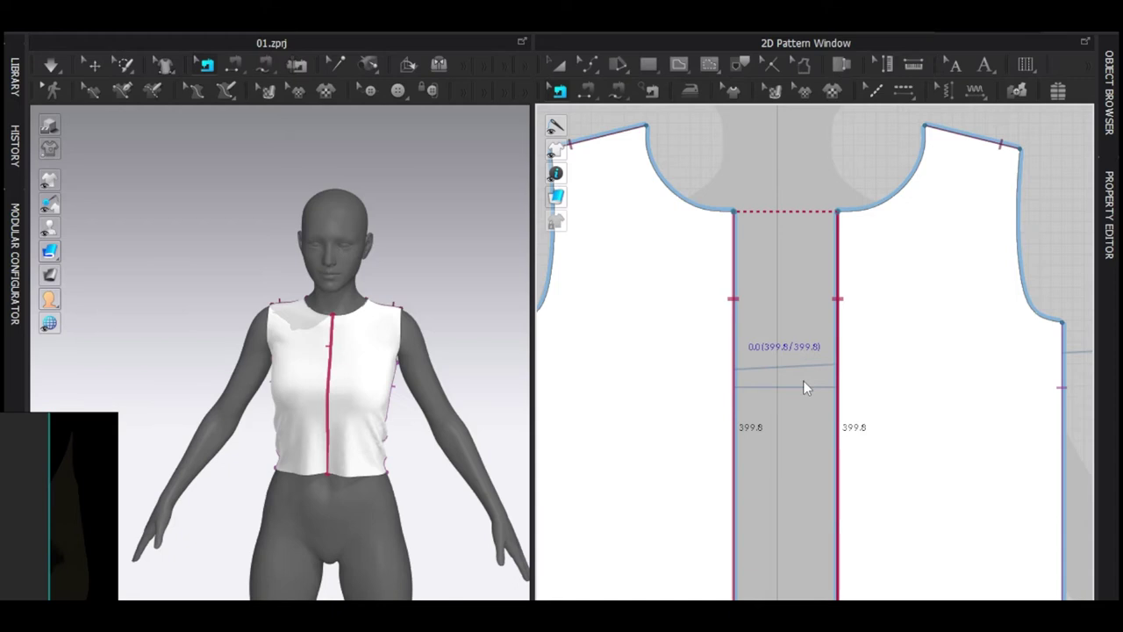
Place the two back bodice halves side by side and merge them along the centre back
{"action": "left_click_drag", "start_coordinate": [664, 403], "coordinate": [960, 401]}
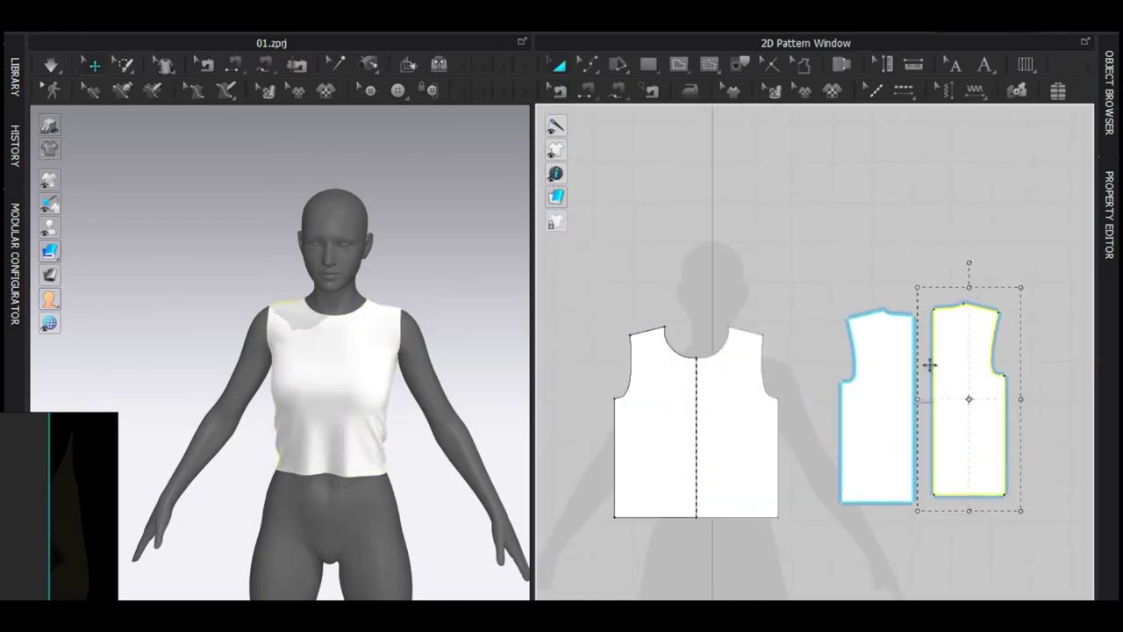
{"action": "key", "text": "b"}
{"action": "scroll", "coordinate": [930, 364], "scroll_direction": "up", "scroll_amount": 6}
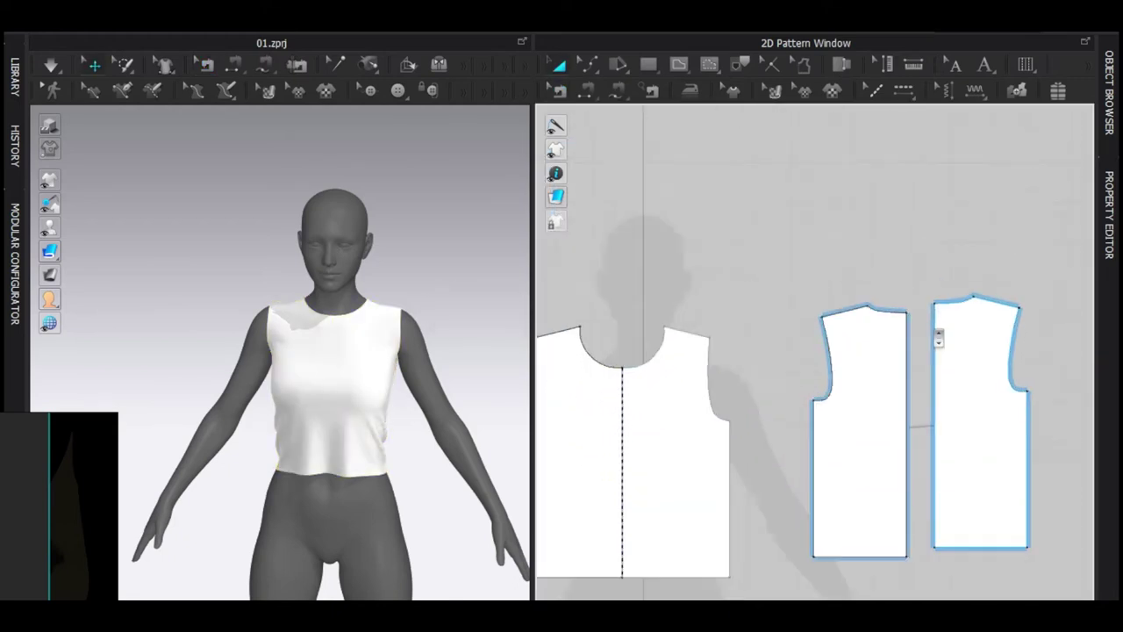
{"action": "right_click", "coordinate": [888, 360]}
{"action": "left_click", "coordinate": [919, 428]}
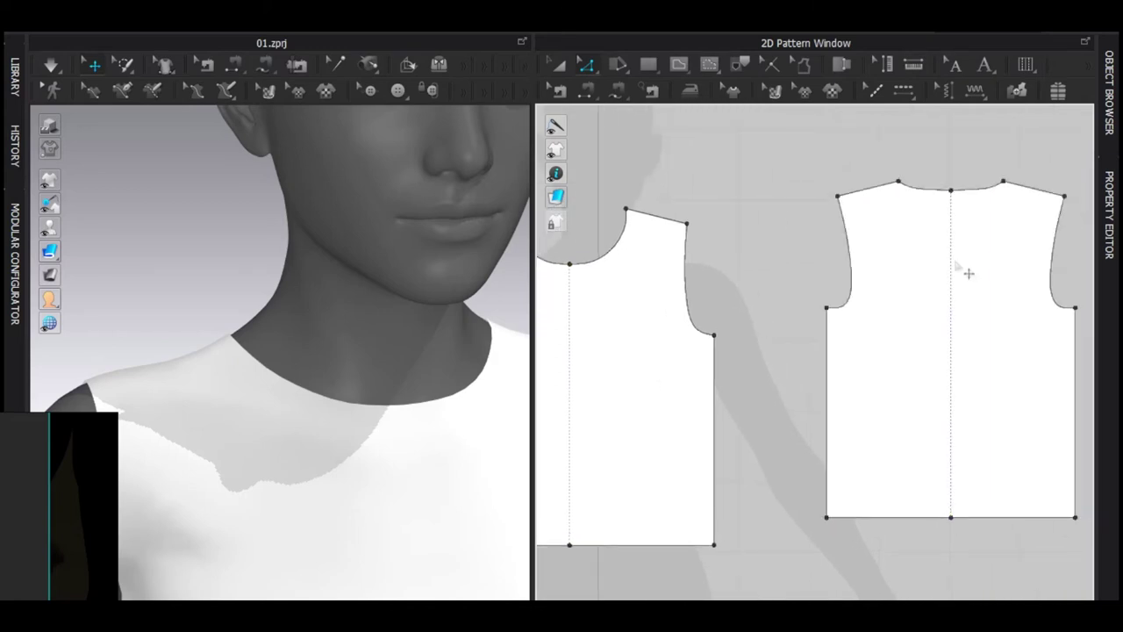
Convert the front pattern's centre neckline and centre hem points to curve points
{"action": "scroll", "coordinate": [965, 272], "scroll_direction": "down", "scroll_amount": 3}
{"action": "left_click_drag", "start_coordinate": [750, 244], "coordinate": [772, 455]}
{"action": "scroll", "coordinate": [757, 414], "scroll_direction": "up", "scroll_amount": 3}
{"action": "right_click", "coordinate": [752, 409]}
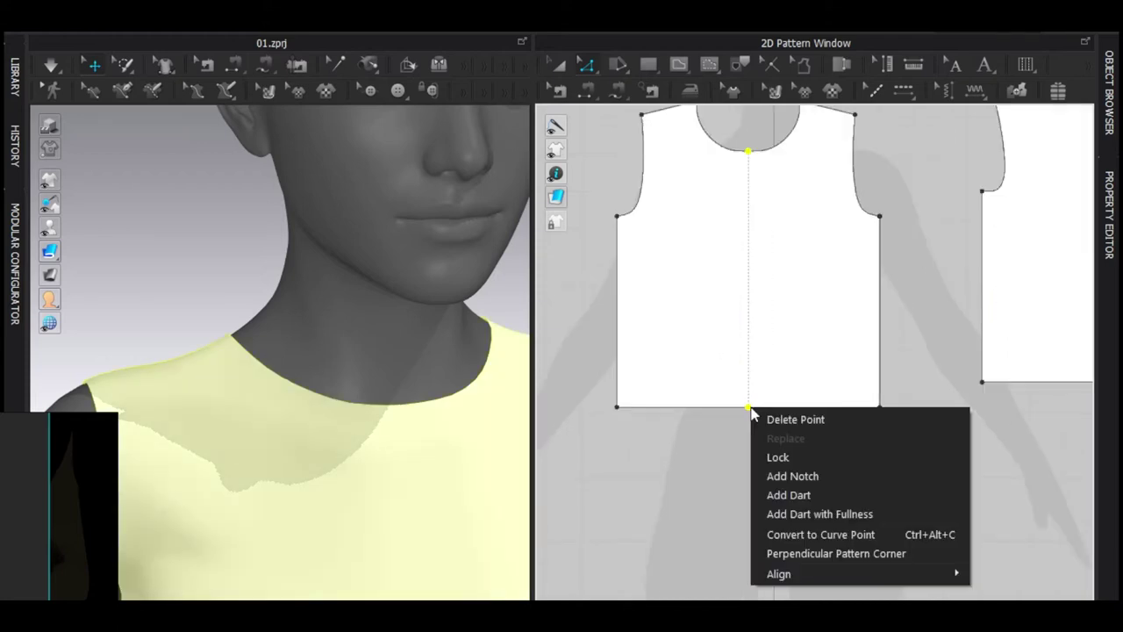
{"action": "left_click", "coordinate": [846, 538]}
{"action": "scroll", "coordinate": [833, 445], "scroll_direction": "down", "scroll_amount": 5}
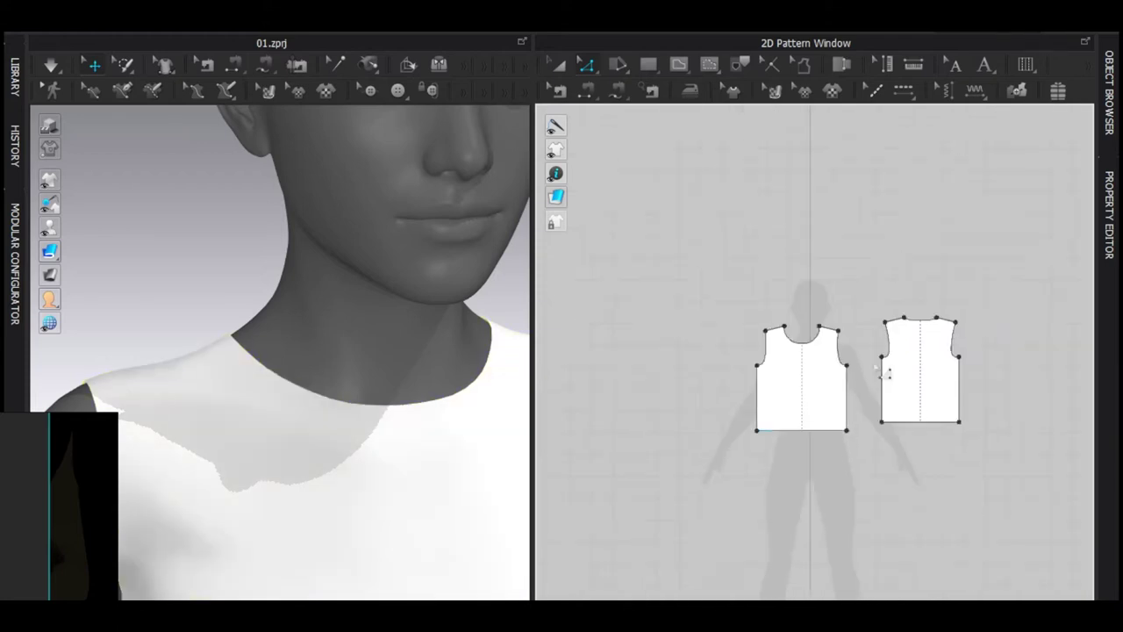
Line up the back pattern horizontally with the front pattern so their hems are level
{"action": "scroll", "coordinate": [887, 360], "scroll_direction": "up", "scroll_amount": 3}
{"action": "key", "text": "a"}
{"action": "left_click", "coordinate": [887, 375]}
{"action": "scroll", "coordinate": [377, 332], "scroll_direction": "down", "scroll_amount": 5}
{"action": "left_click", "coordinate": [670, 391]}
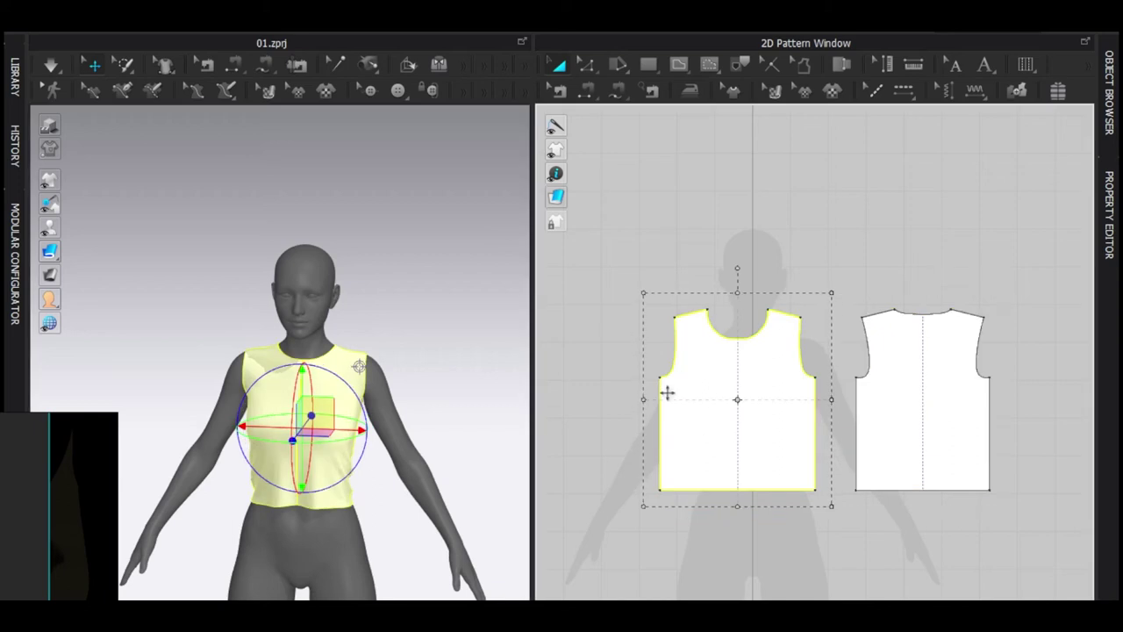
{"action": "left_click", "coordinate": [920, 407]}
{"action": "scroll", "coordinate": [188, 360], "scroll_direction": "up", "scroll_amount": 3}
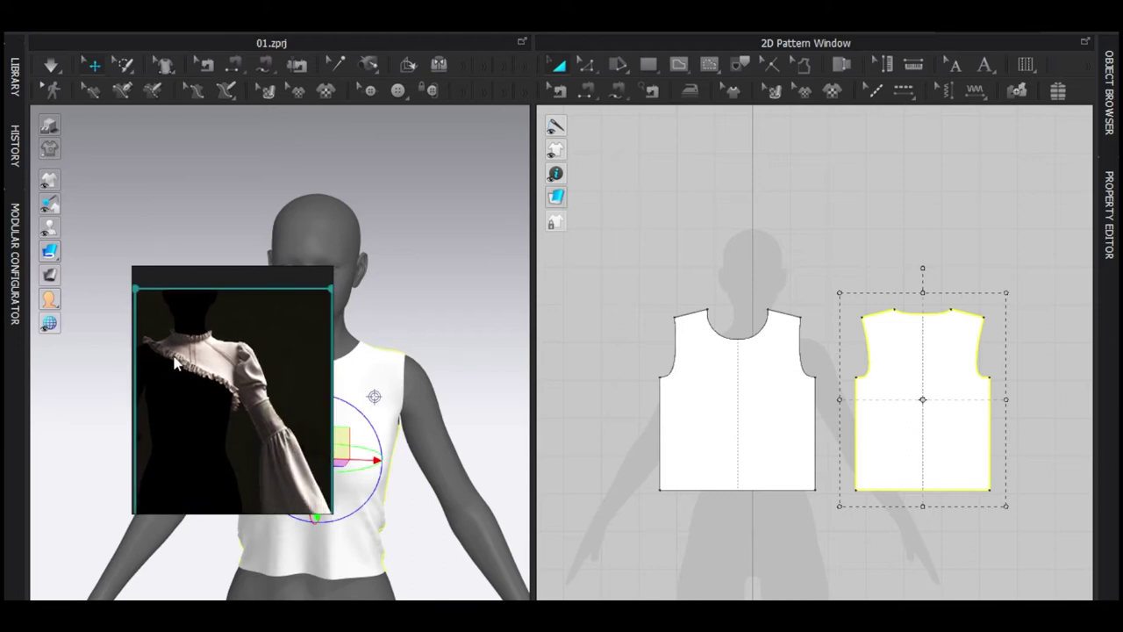
Examine the reference dress and locate the diagonal seam's shoulder and side positions on the front pattern
{"action": "right_click_drag", "start_coordinate": [256, 360], "coordinate": [128, 467]}
{"action": "left_click", "coordinate": [215, 235]}
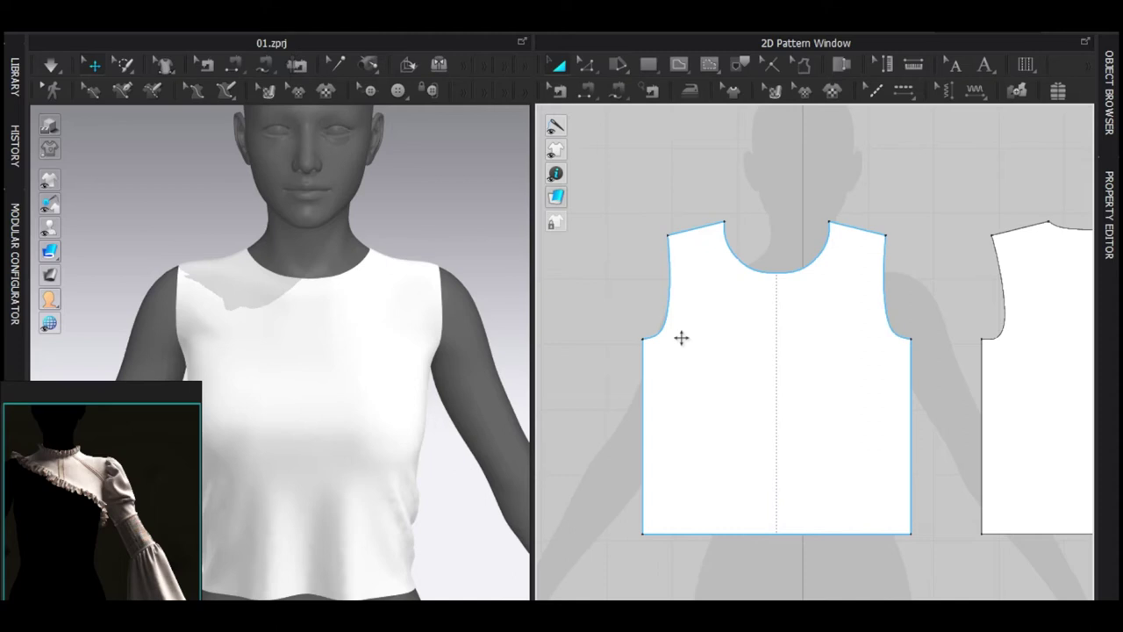
{"action": "right_click_drag", "start_coordinate": [254, 290], "coordinate": [234, 298]}
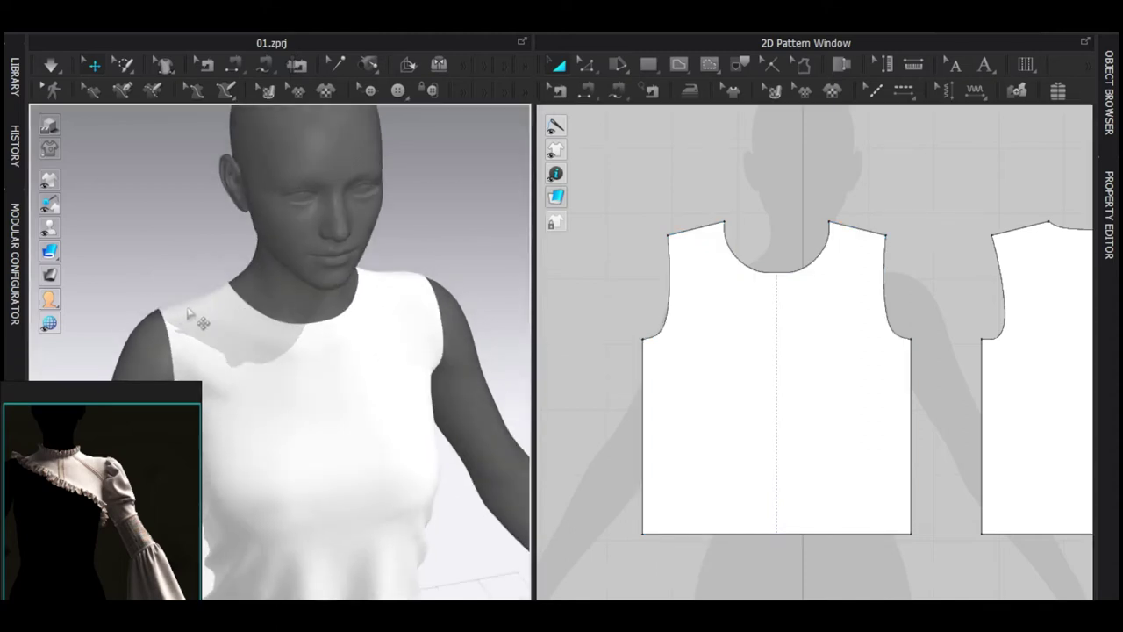
{"action": "left_click", "coordinate": [206, 316]}
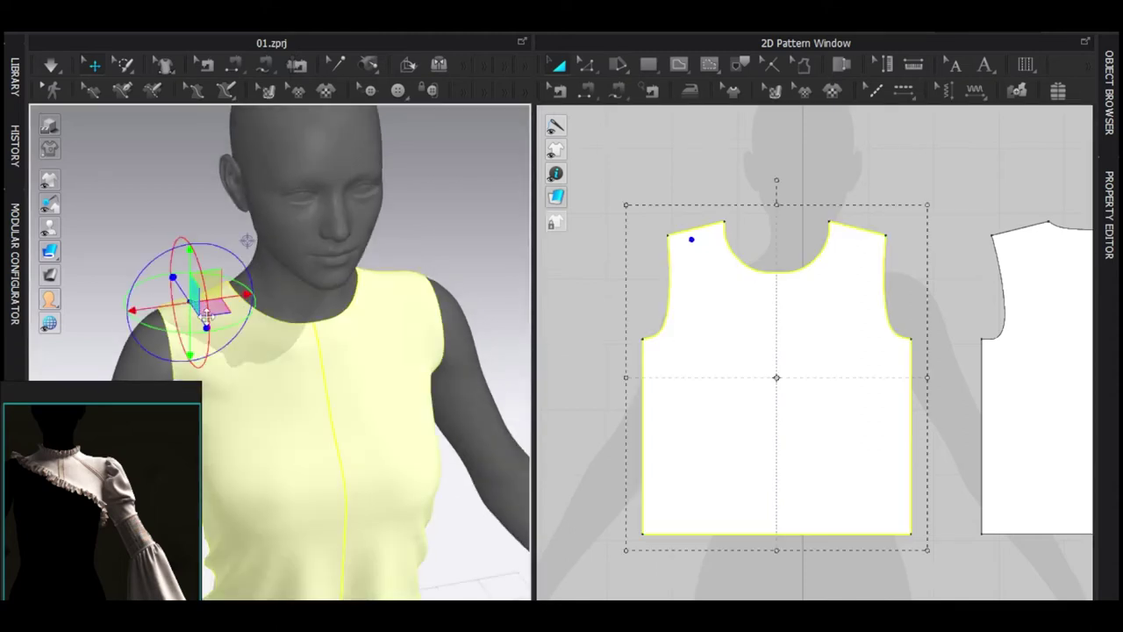
{"action": "right_click_drag", "start_coordinate": [297, 358], "coordinate": [246, 342]}
{"action": "middle_click_drag", "start_coordinate": [279, 374], "coordinate": [321, 246]}
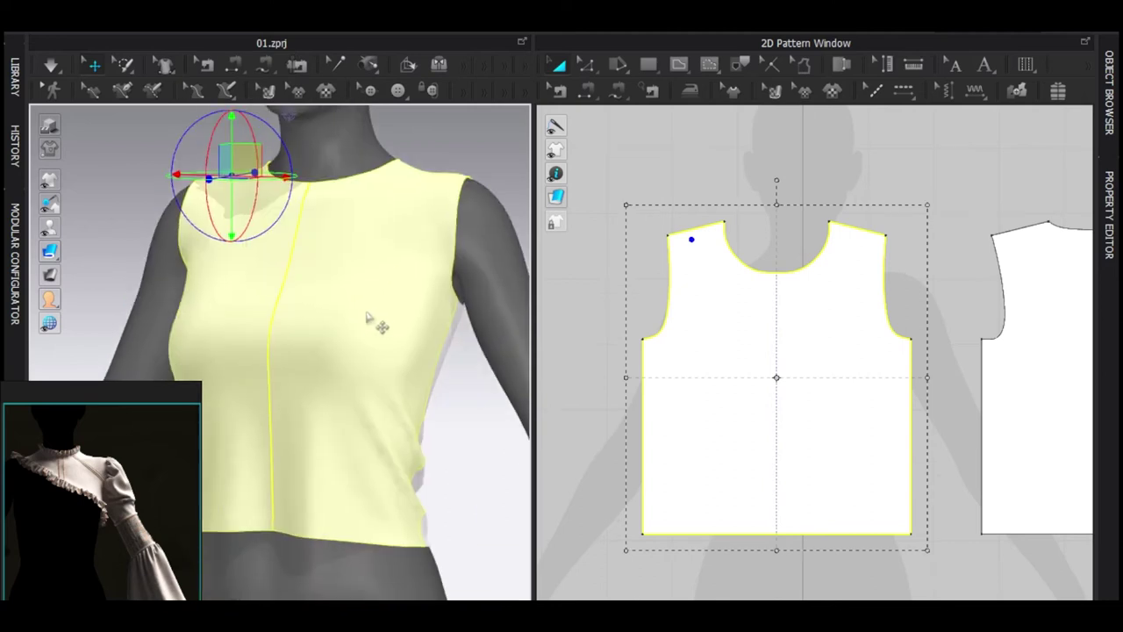
{"action": "left_click", "coordinate": [433, 345]}
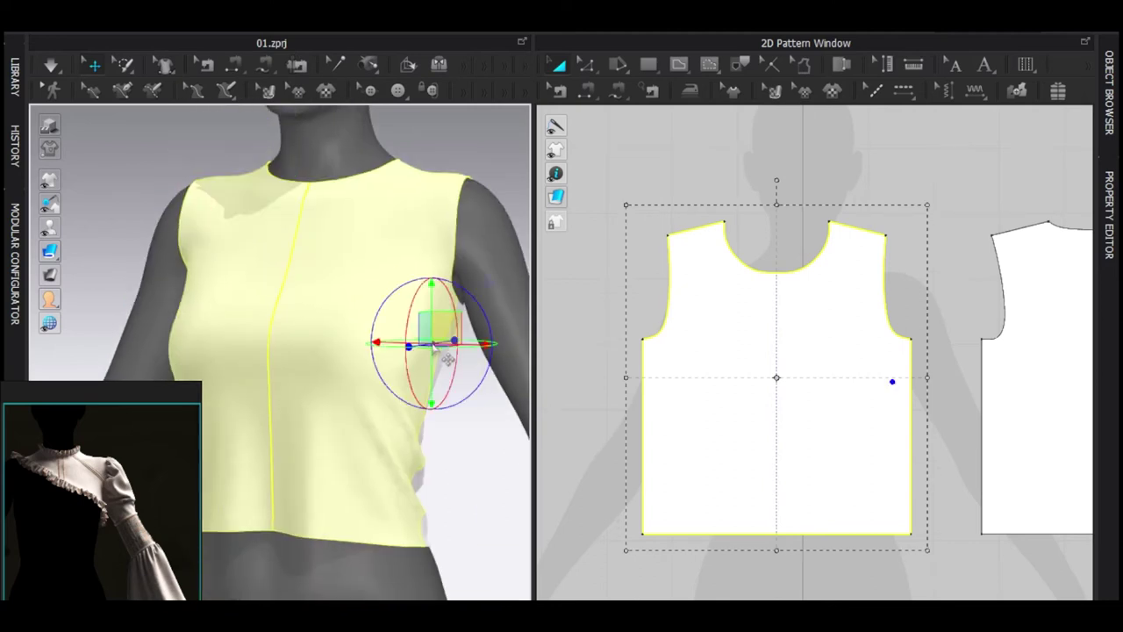
{"action": "left_click", "coordinate": [669, 189]}
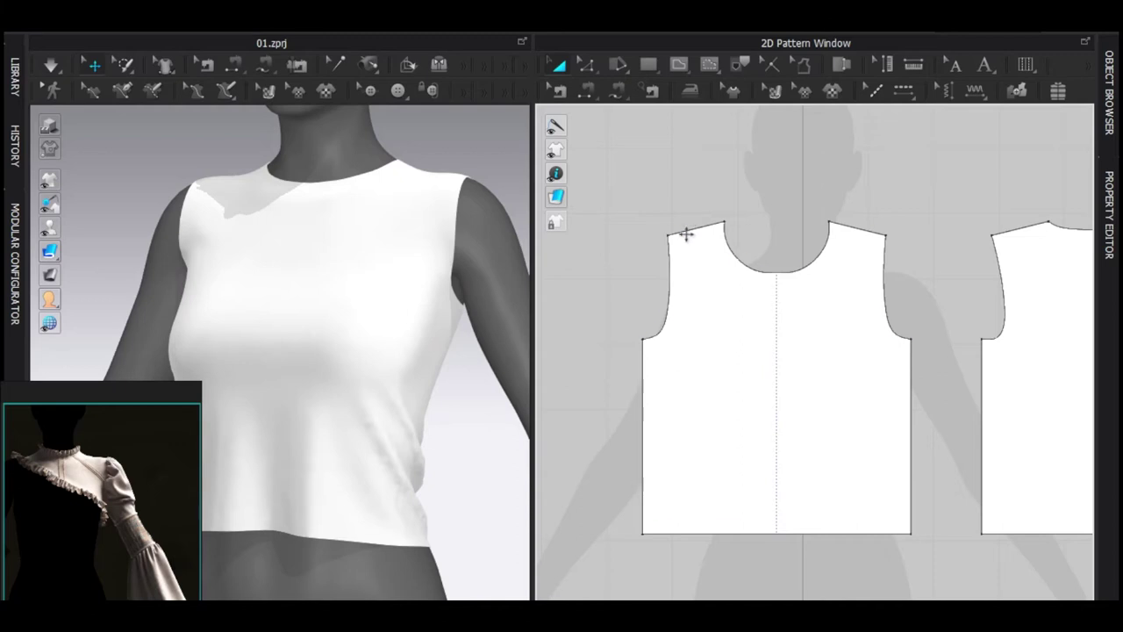
Draw a straight diagonal internal line across the front pattern from one shoulder seam to the opposite side seam
{"action": "left_click", "coordinate": [680, 66]}
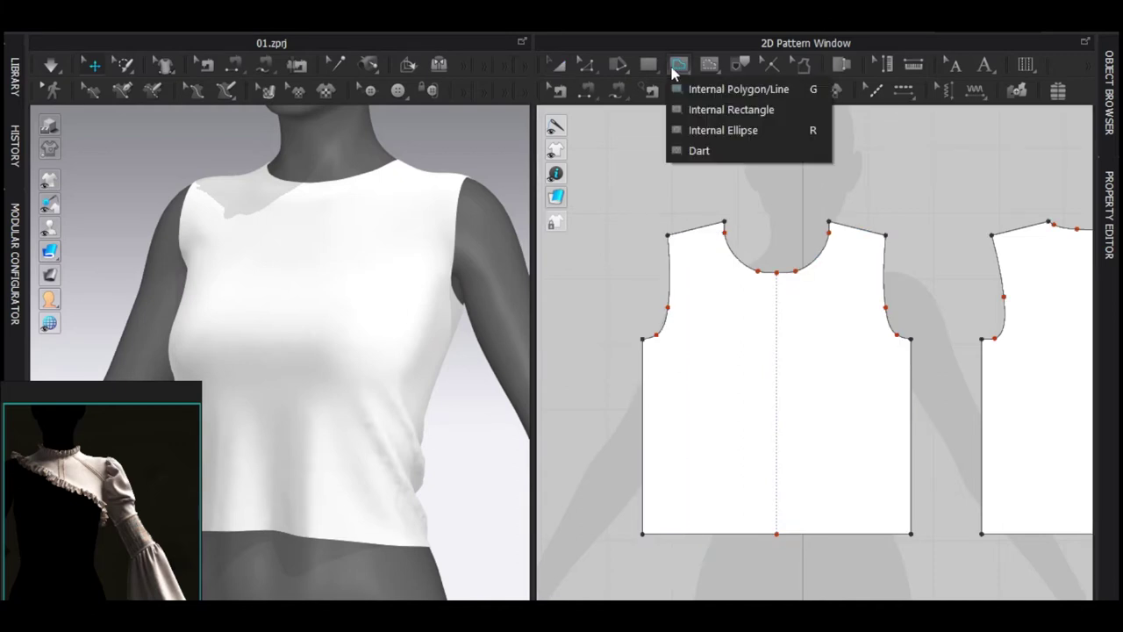
{"action": "left_click", "coordinate": [706, 89]}
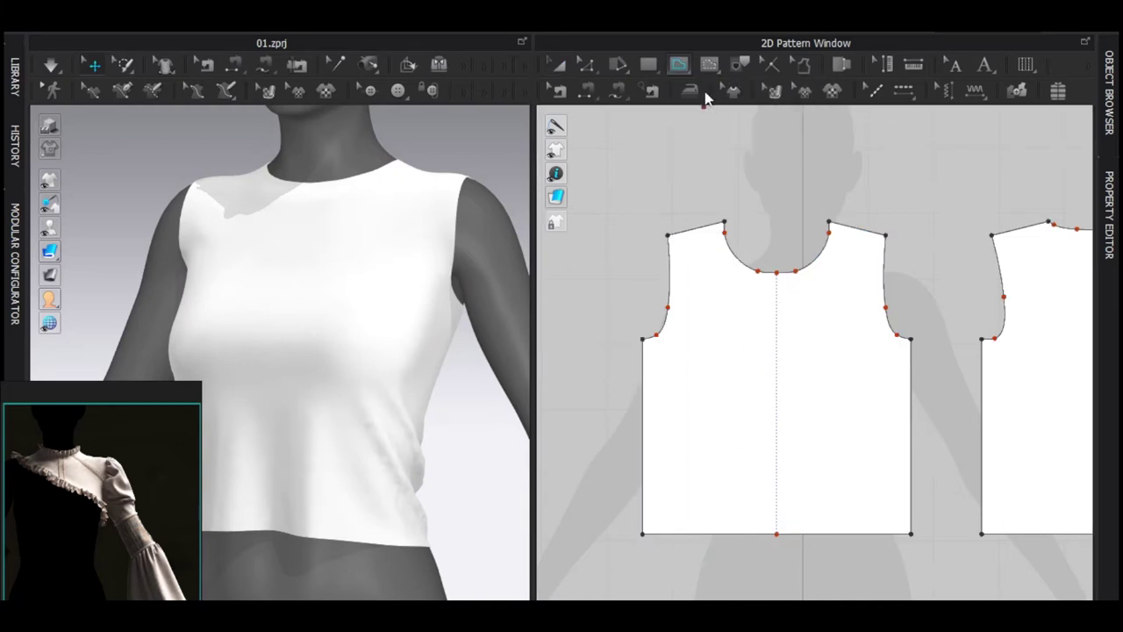
{"action": "left_click", "coordinate": [688, 231]}
{"action": "middle_click_drag", "start_coordinate": [845, 431], "coordinate": [769, 364]}
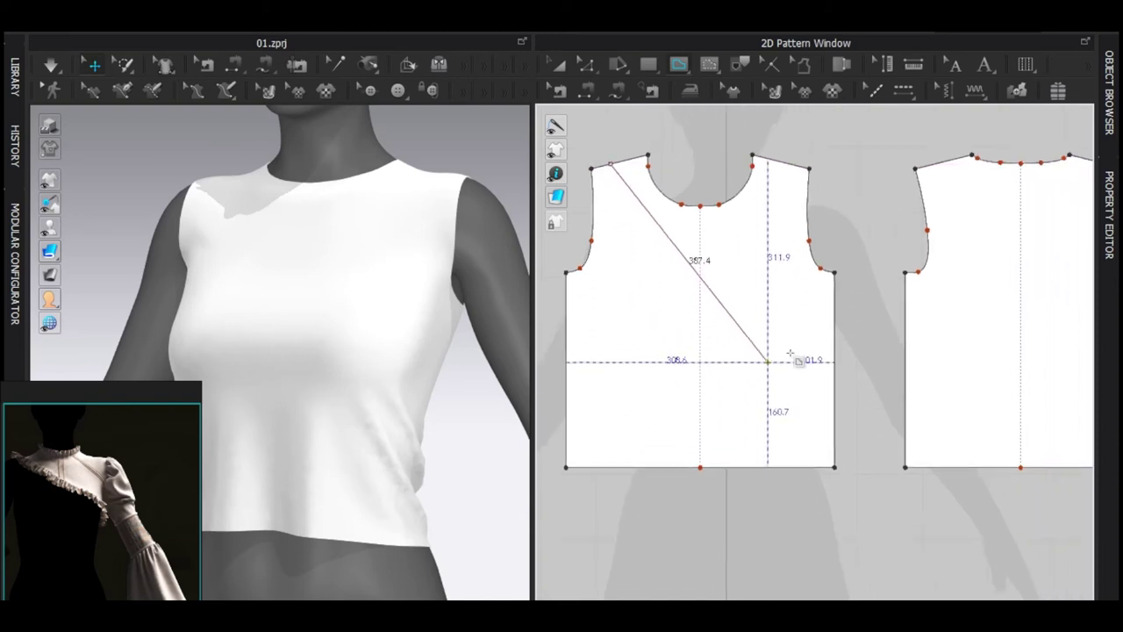
{"action": "double_click", "coordinate": [835, 355]}
{"action": "key", "text": "a"}
Move the diagonal line's lower end up along the side seam and extend or trim the line to the pattern outline
{"action": "right_click_drag", "start_coordinate": [441, 422], "coordinate": [404, 419]}
{"action": "key", "text": "z"}
{"action": "left_click", "coordinate": [867, 392]}
{"action": "left_click_drag", "start_coordinate": [835, 355], "coordinate": [835, 317]}
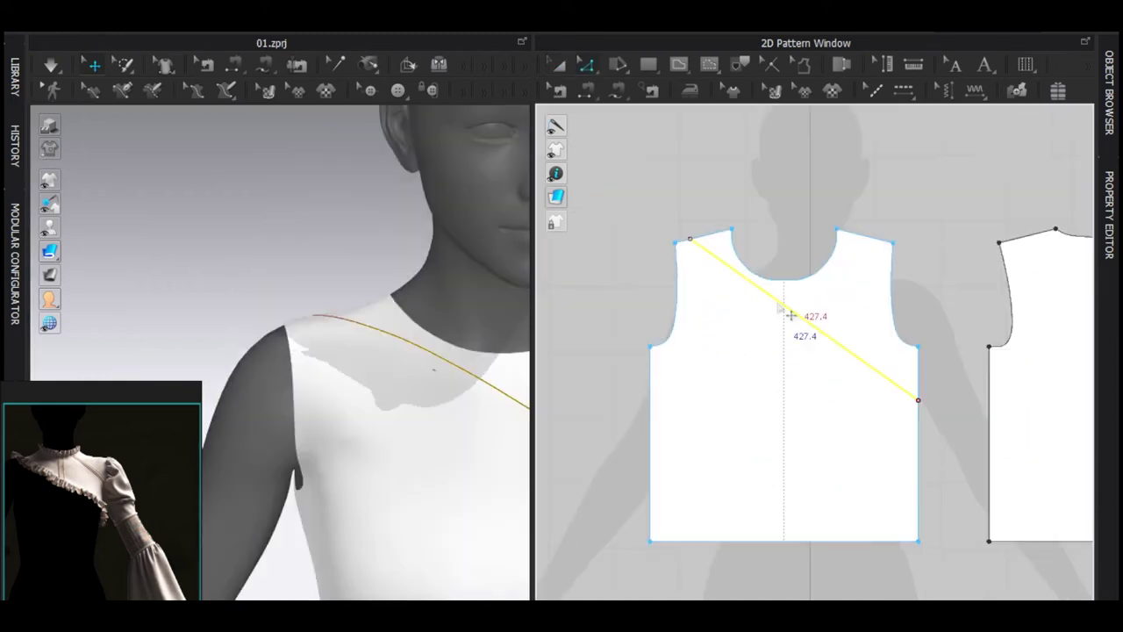
{"action": "right_click", "coordinate": [790, 315]}
{"action": "mouse_move", "coordinate": [827, 323]}
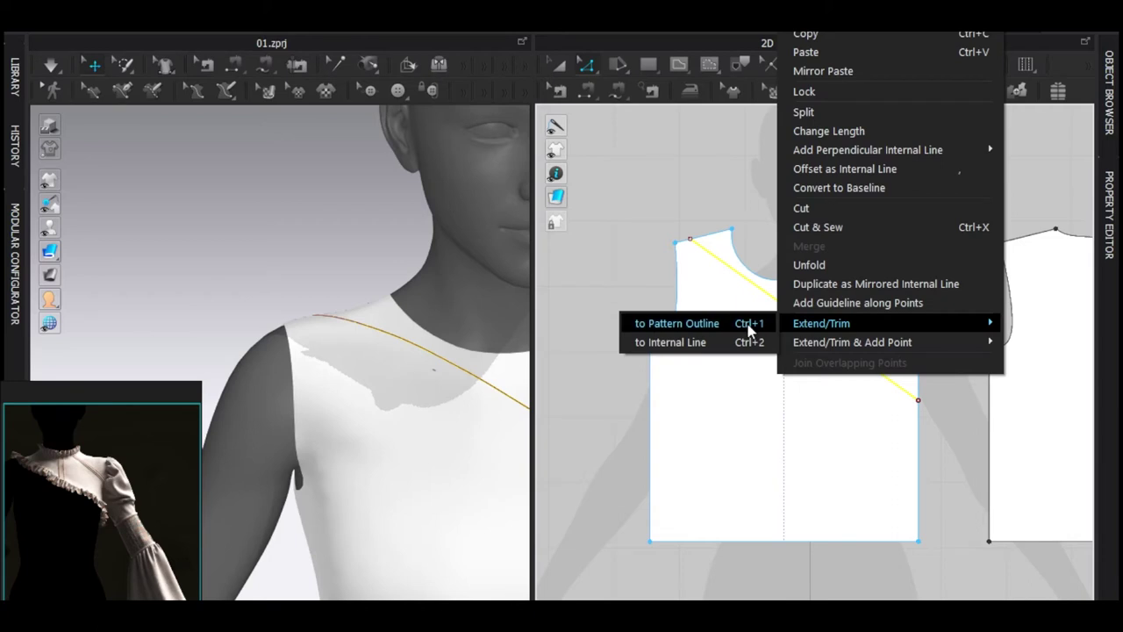
{"action": "left_click", "coordinate": [750, 330]}
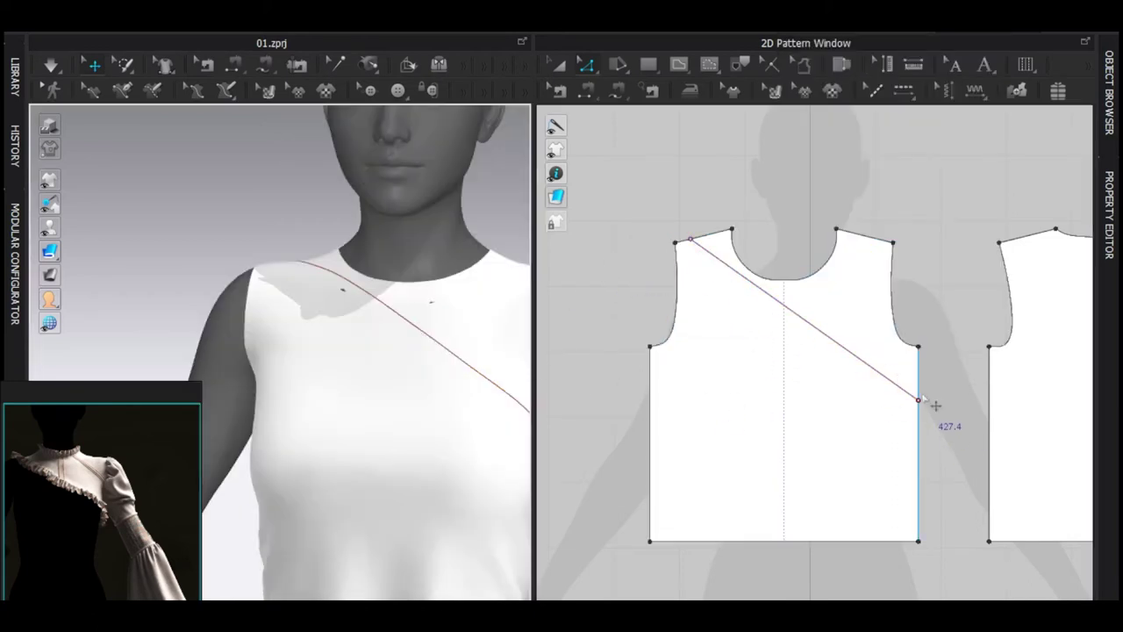
Add a curve point on the upper part of the diagonal line and bow it slightly away from the neckline
{"action": "right_click_drag", "start_coordinate": [360, 306], "coordinate": [396, 309]}
{"action": "right_click_drag", "start_coordinate": [443, 363], "coordinate": [379, 351]}
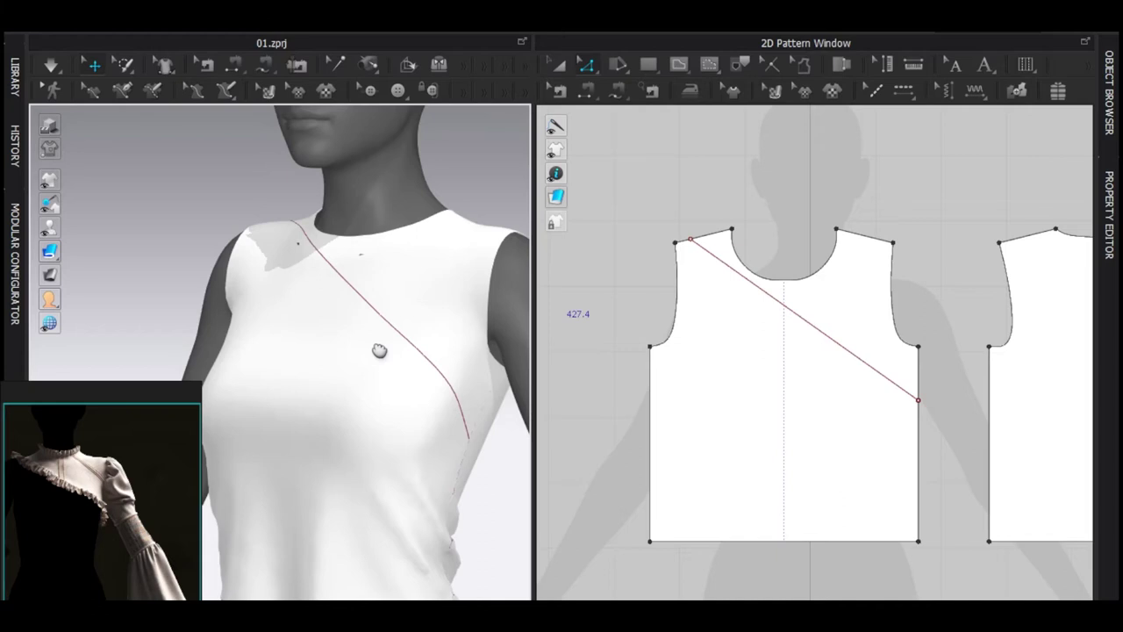
{"action": "right_click_drag", "start_coordinate": [321, 325], "coordinate": [476, 301]}
{"action": "scroll", "coordinate": [351, 314], "scroll_direction": "up", "scroll_amount": 2}
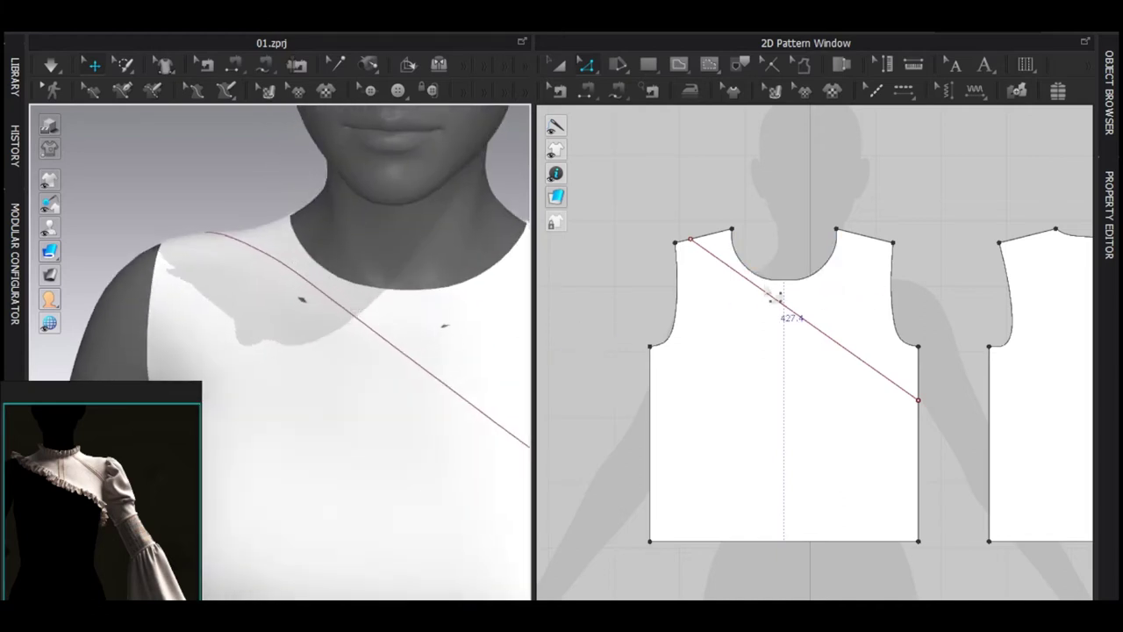
{"action": "left_click", "coordinate": [771, 295]}
{"action": "scroll", "coordinate": [770, 295], "scroll_direction": "up", "scroll_amount": 2}
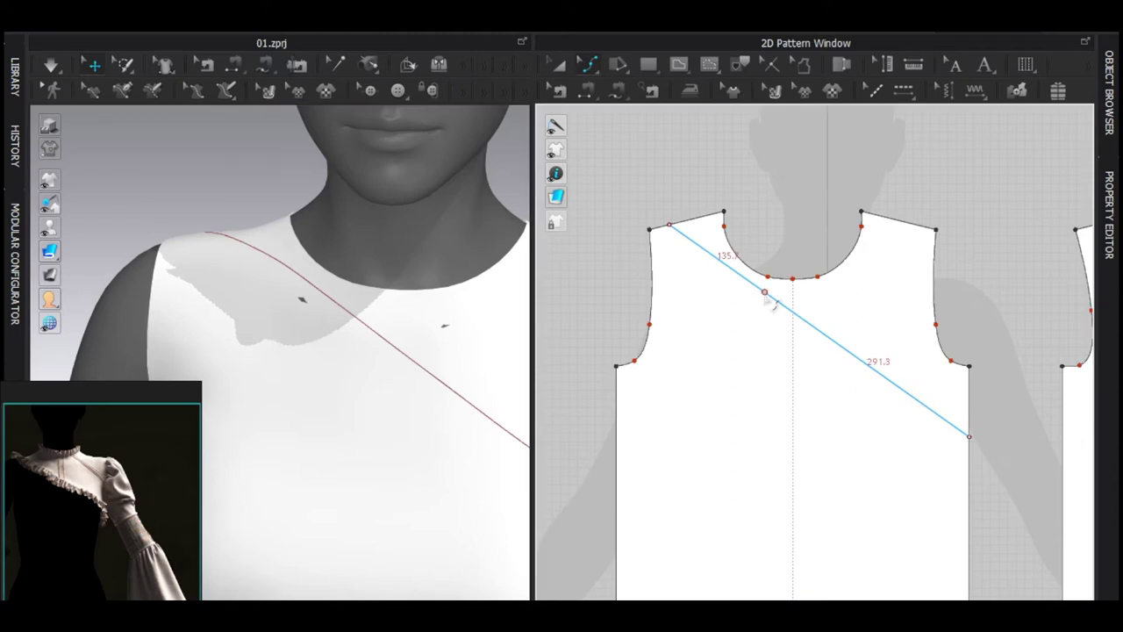
{"action": "key", "text": "c"}
{"action": "key", "text": "v"}
{"action": "left_click_drag", "start_coordinate": [747, 279], "coordinate": [740, 294]}
{"action": "mouse_move", "coordinate": [396, 283]}
{"action": "right_mouse_down"}
{"action": "mouse_move", "coordinate": [396, 304]}
{"action": "mouse_move", "coordinate": [386, 285]}
{"action": "right_mouse_up"}
{"action": "scroll", "coordinate": [663, 238], "scroll_direction": "up", "scroll_amount": 3}
{"action": "left_click_drag", "start_coordinate": [704, 244], "coordinate": [694, 248]}
{"action": "scroll", "coordinate": [263, 281], "scroll_direction": "up", "scroll_amount": 2}
Add a curve point close to the diagonal line's side-seam end and bend the line slightly downward there
{"action": "right_click_drag", "start_coordinate": [215, 281], "coordinate": [307, 346]}
{"action": "left_click", "coordinate": [325, 297]}
{"action": "right_click_drag", "start_coordinate": [381, 236], "coordinate": [290, 219]}
{"action": "middle_click_drag", "start_coordinate": [1054, 492], "coordinate": [754, 292]}
{"action": "scroll", "coordinate": [880, 370], "scroll_direction": "up", "scroll_amount": 3}
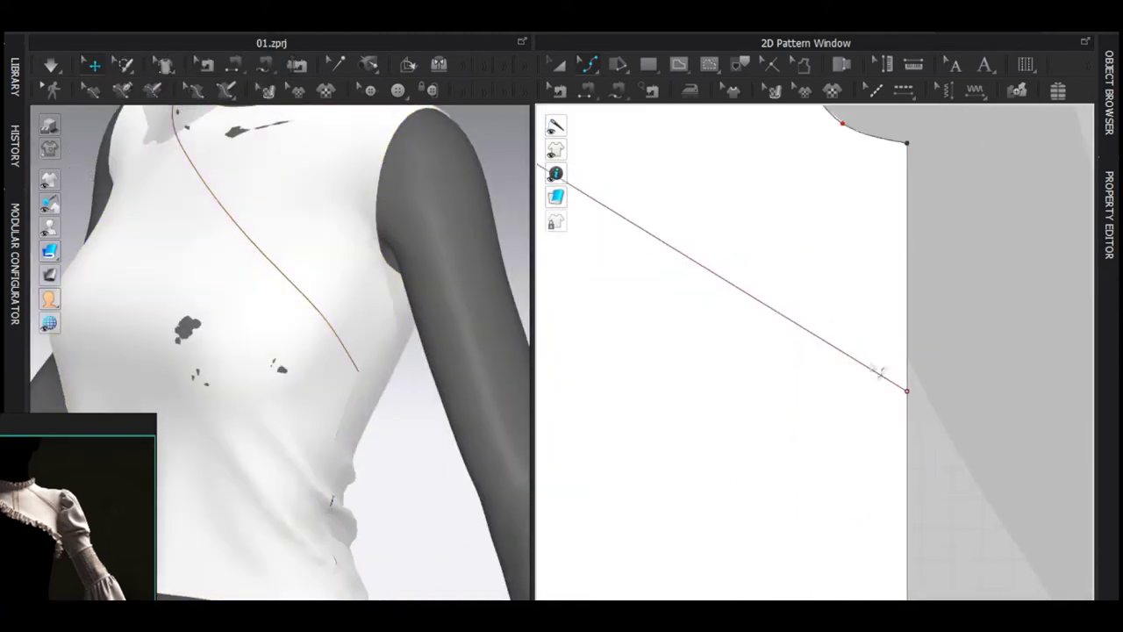
{"action": "left_click_drag", "start_coordinate": [875, 371], "coordinate": [866, 380]}
{"action": "scroll", "coordinate": [690, 284], "scroll_direction": "down", "scroll_amount": 3}
{"action": "middle_click_drag", "start_coordinate": [690, 284], "coordinate": [873, 337]}
Adjust the curve points along the middle and lower part of the diagonal line to give it a smooth curve
{"action": "key", "text": "a"}
{"action": "key", "text": "2"}
{"action": "key", "text": "v"}
{"action": "left_click_drag", "start_coordinate": [797, 326], "coordinate": [890, 333]}
{"action": "scroll", "coordinate": [966, 399], "scroll_direction": "up", "scroll_amount": 5}
{"action": "scroll", "coordinate": [360, 289], "scroll_direction": "down", "scroll_amount": 3}
{"action": "right_click_drag", "start_coordinate": [360, 290], "coordinate": [391, 311]}
{"action": "scroll", "coordinate": [753, 351], "scroll_direction": "down", "scroll_amount": 5}
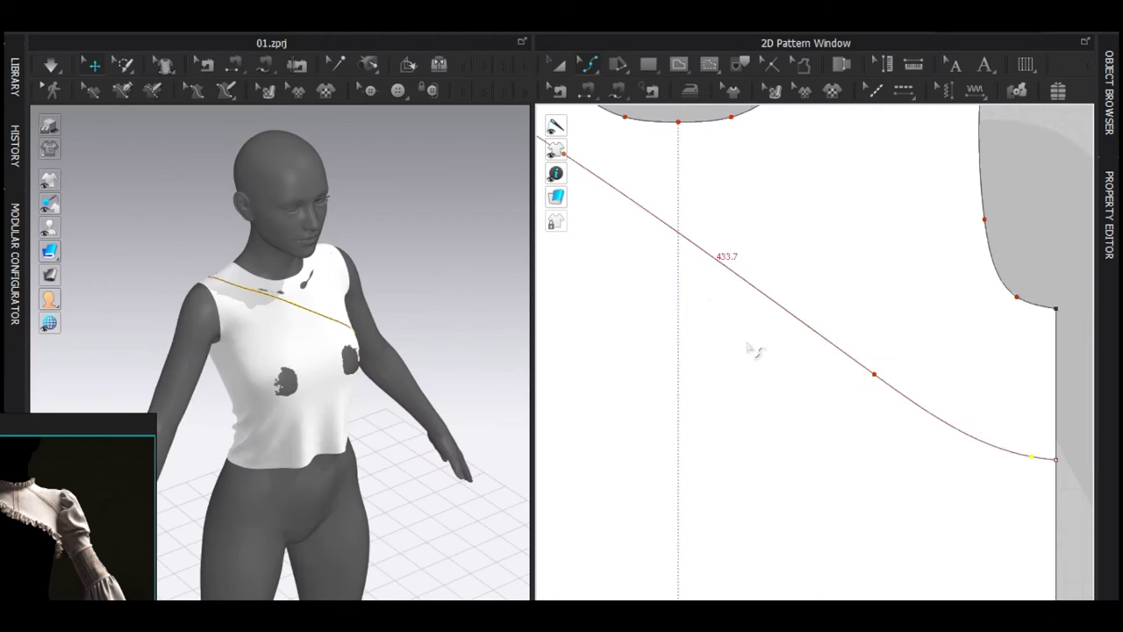
{"action": "scroll", "coordinate": [772, 316], "scroll_direction": "up", "scroll_amount": 2}
{"action": "left_click_drag", "start_coordinate": [793, 266], "coordinate": [780, 288]}
Move the diagonal line's end point up the side seam and delete the curve point nearest to it
{"action": "right_click_drag", "start_coordinate": [338, 255], "coordinate": [215, 258]}
{"action": "scroll", "coordinate": [829, 369], "scroll_direction": "down", "scroll_amount": 2}
{"action": "key", "text": "z"}
{"action": "left_click_drag", "start_coordinate": [830, 402], "coordinate": [829, 378]}
{"action": "scroll", "coordinate": [787, 383], "scroll_direction": "up", "scroll_amount": 5}
{"action": "key", "text": "v"}
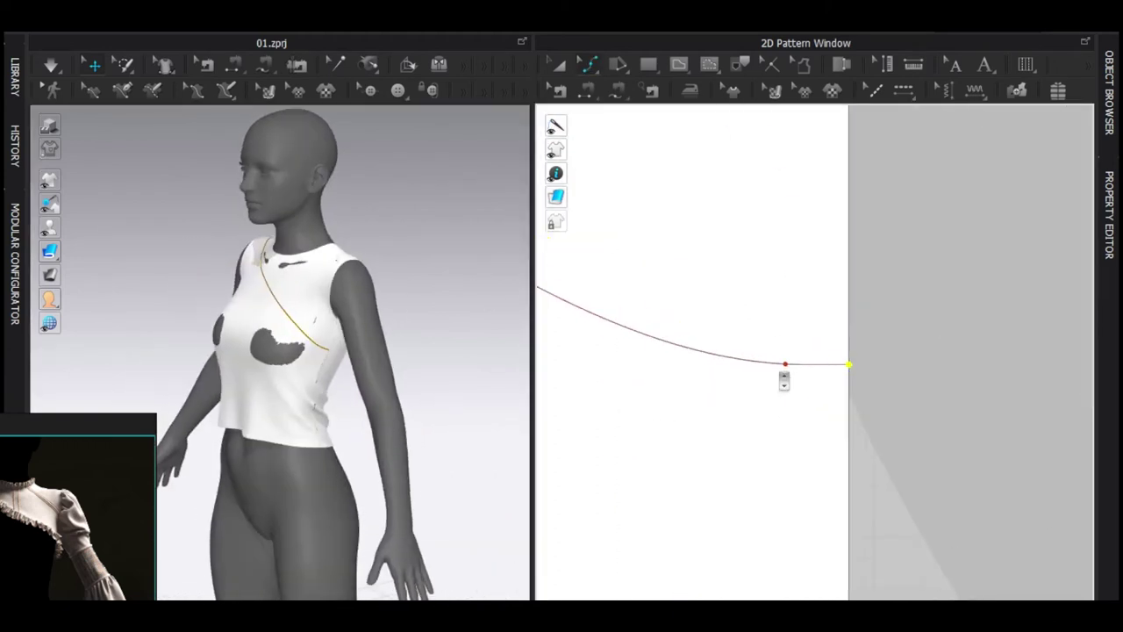
{"action": "left_click", "coordinate": [784, 366]}
{"action": "key", "text": "Delete"}
{"action": "key", "text": "a"}
{"action": "key", "text": "2"}
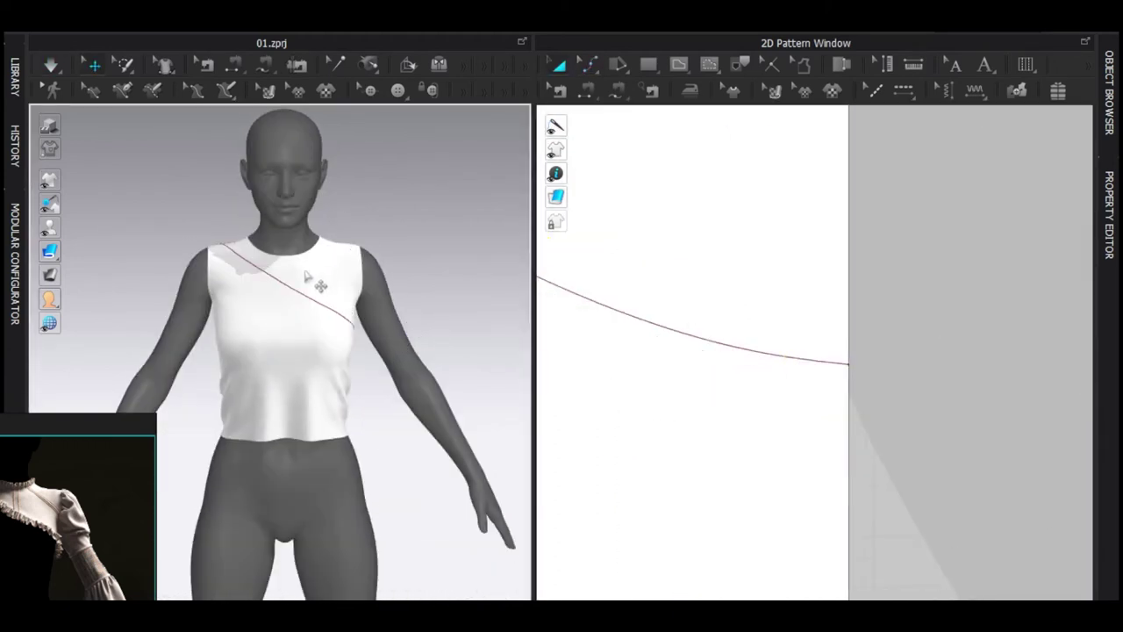
Inspect the garment's back shoulder and locate on the back pattern where the diagonal line meets the shoulder seam
{"action": "scroll", "coordinate": [607, 354], "scroll_direction": "down", "scroll_amount": 4}
{"action": "key", "text": "8"}
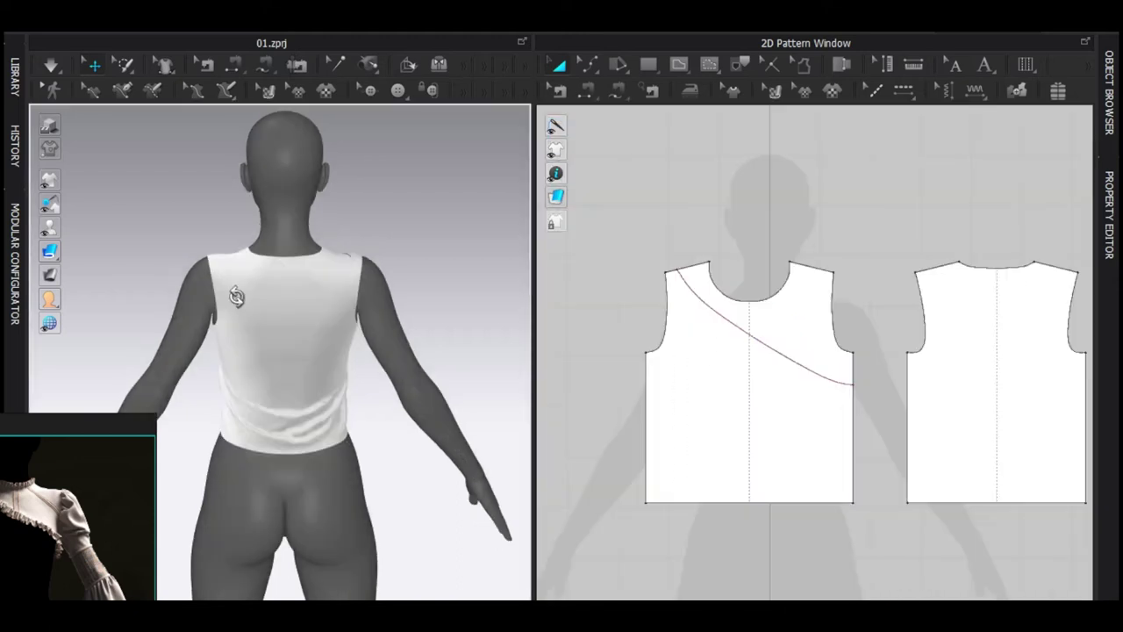
{"action": "scroll", "coordinate": [402, 363], "scroll_direction": "up", "scroll_amount": 5}
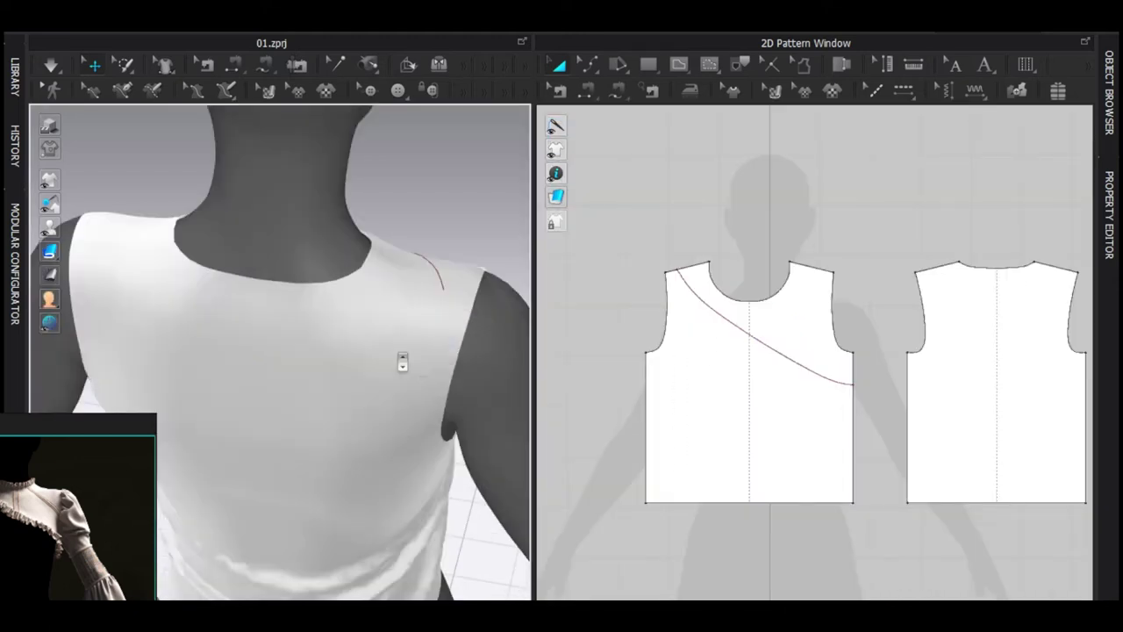
{"action": "scroll", "coordinate": [303, 386], "scroll_direction": "up", "scroll_amount": 4}
{"action": "left_click", "coordinate": [271, 342]}
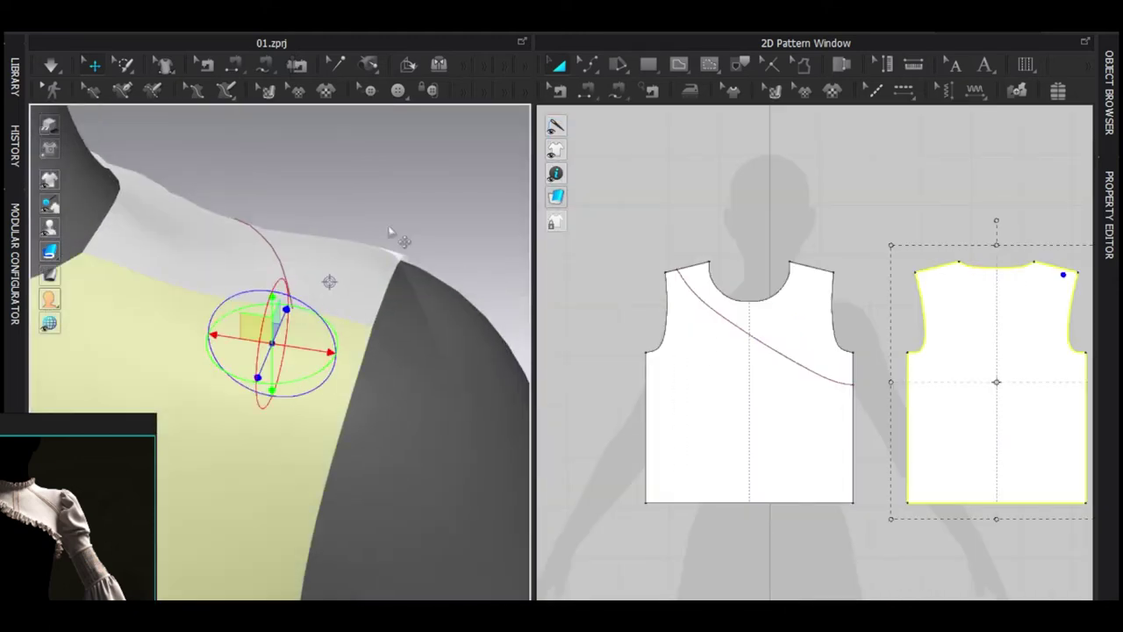
{"action": "left_click", "coordinate": [381, 230]}
{"action": "left_click", "coordinate": [299, 325]}
{"action": "scroll", "coordinate": [1030, 293], "scroll_direction": "up", "scroll_amount": 5}
{"action": "scroll", "coordinate": [1009, 319], "scroll_direction": "down", "scroll_amount": 4}
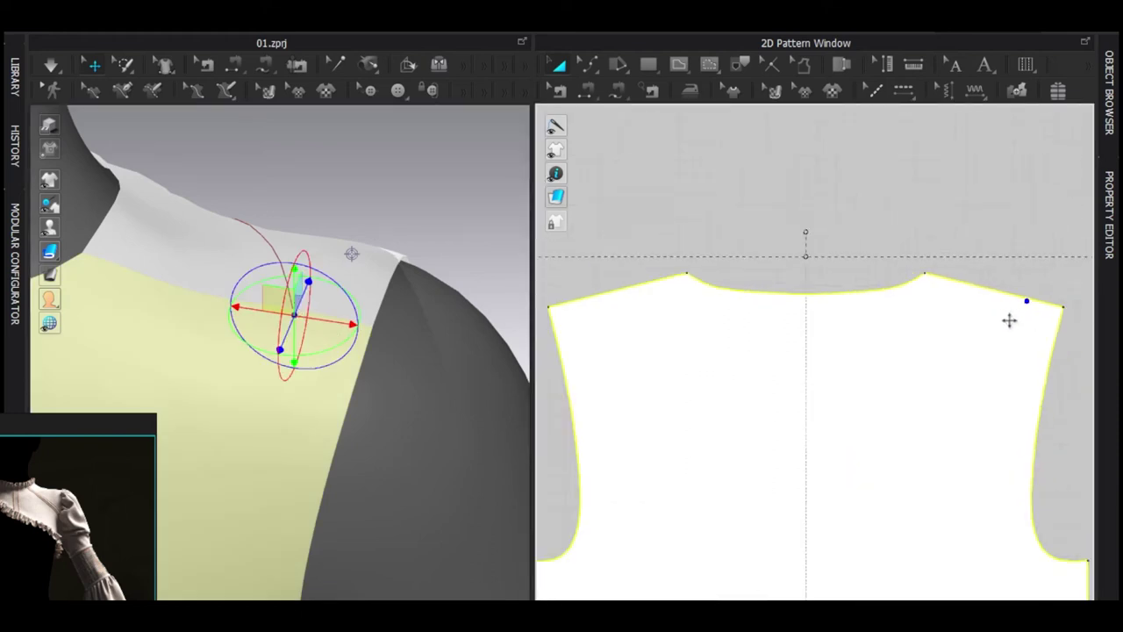
Cut and sew the front pattern along its curved diagonal line and delete the piece below the line
{"action": "middle_click_drag", "start_coordinate": [972, 358], "coordinate": [991, 350]}
{"action": "key", "text": "z"}
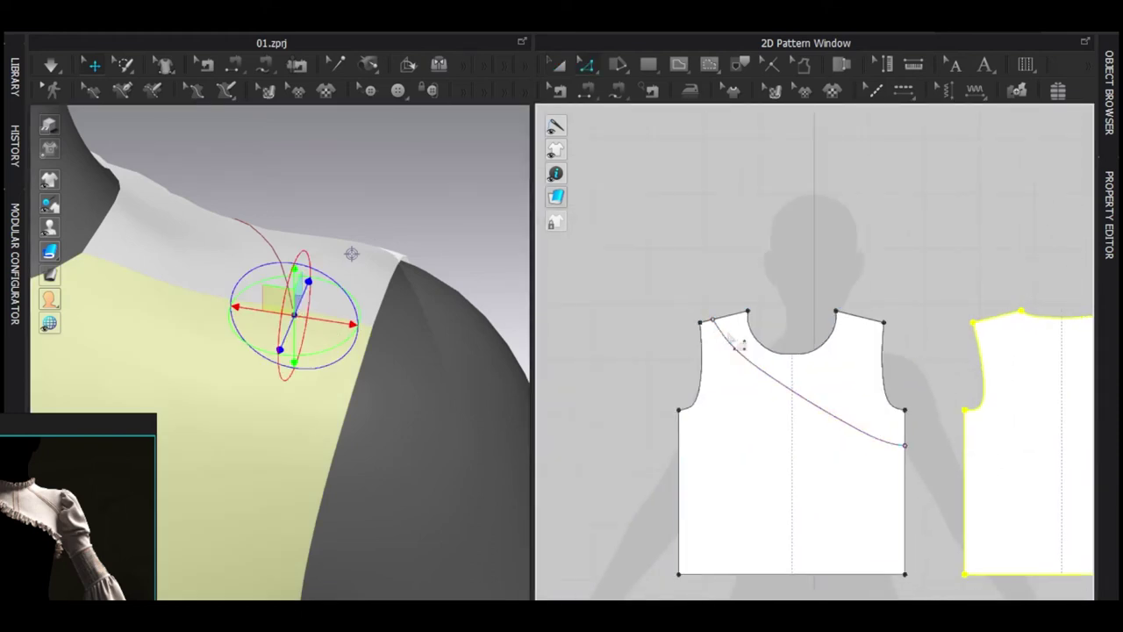
{"action": "scroll", "coordinate": [738, 343], "scroll_direction": "down", "scroll_amount": 2}
{"action": "left_click", "coordinate": [745, 341]}
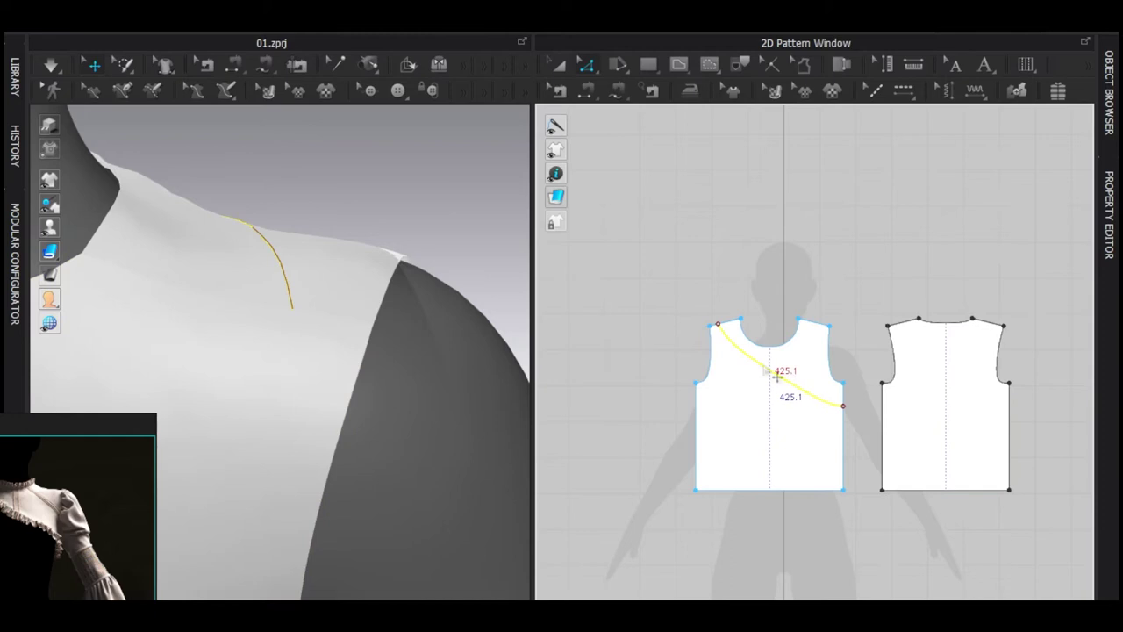
{"action": "right_click", "coordinate": [766, 375]}
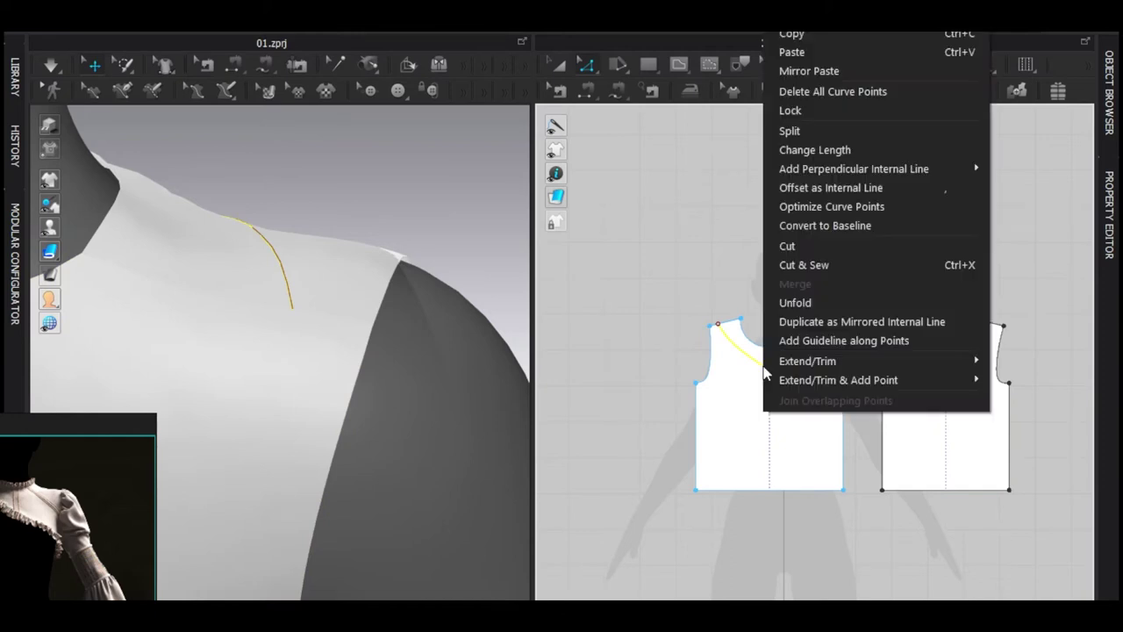
{"action": "left_click", "coordinate": [805, 265]}
{"action": "key", "text": "Delete"}
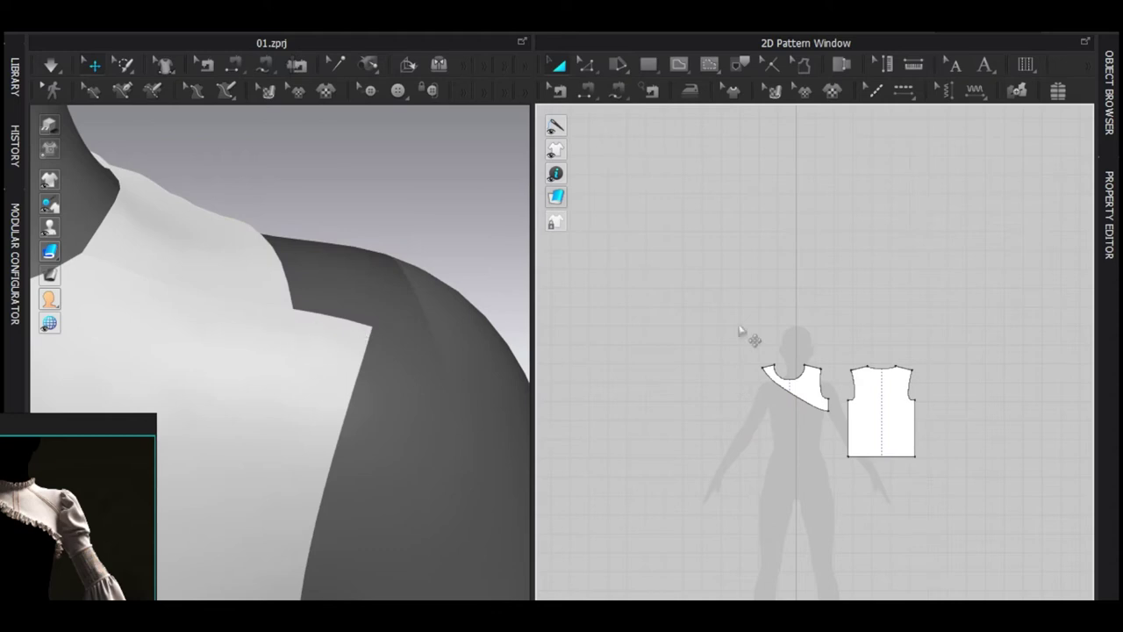
Add a pattern point on the back shoulder seam at the start of its sewing with the narrow end of the front yoke
{"action": "scroll", "coordinate": [765, 376], "scroll_direction": "up", "scroll_amount": 6}
{"action": "middle_click_drag", "start_coordinate": [796, 380], "coordinate": [776, 380]}
{"action": "key", "text": "b"}
{"action": "left_click", "coordinate": [748, 314]}
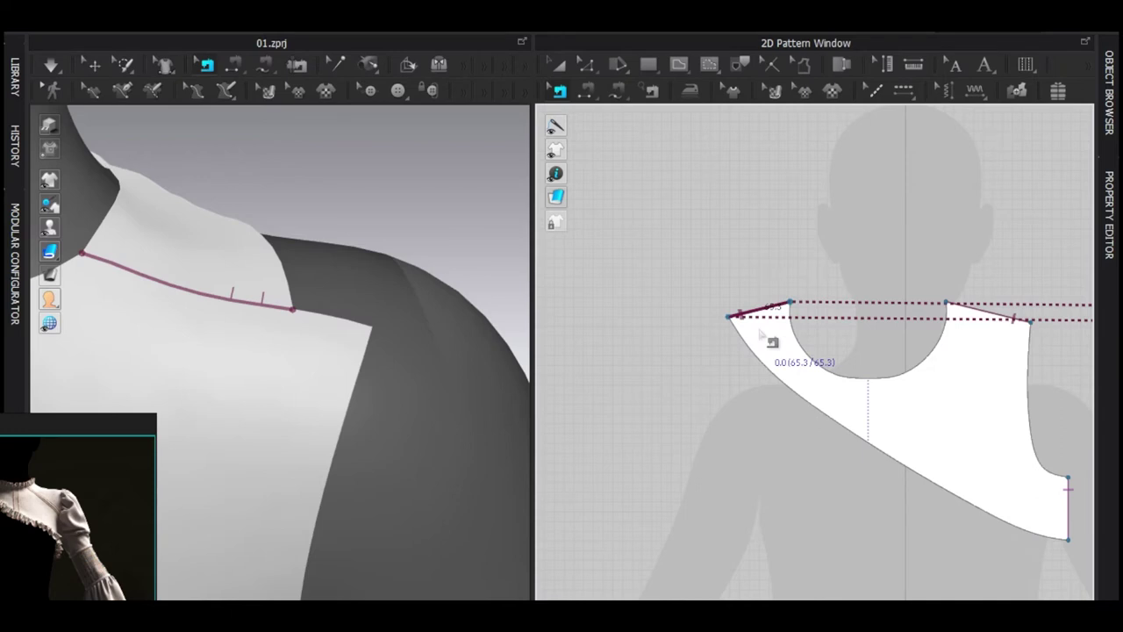
{"action": "scroll", "coordinate": [762, 333], "scroll_direction": "down", "scroll_amount": 5}
{"action": "scroll", "coordinate": [860, 358], "scroll_direction": "up", "scroll_amount": 8}
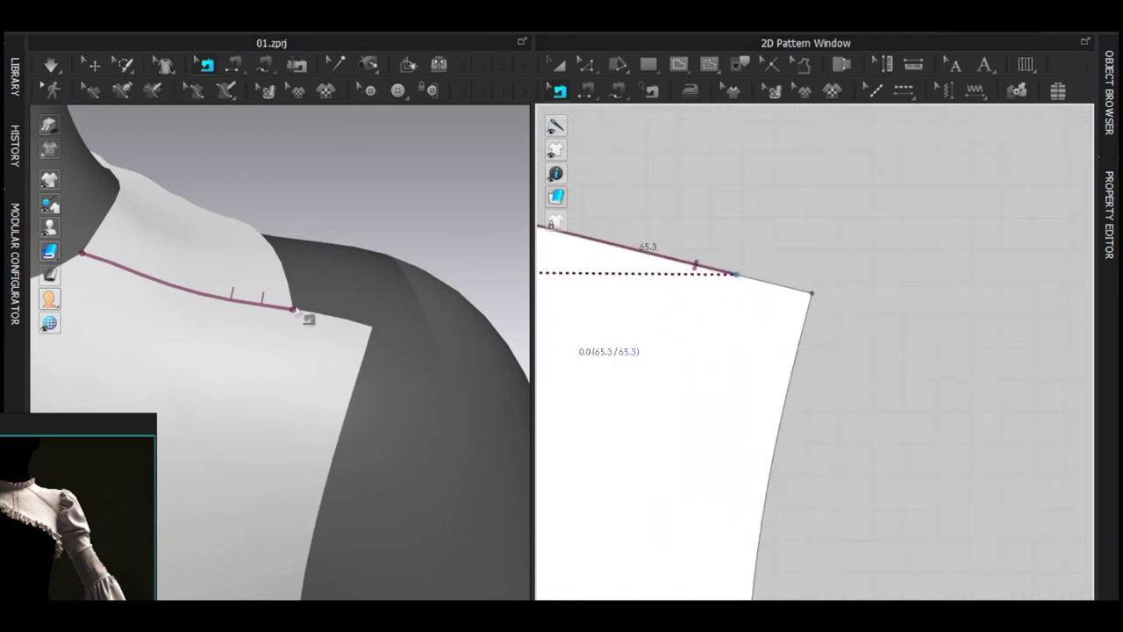
{"action": "middle_click_drag", "start_coordinate": [764, 311], "coordinate": [873, 356]}
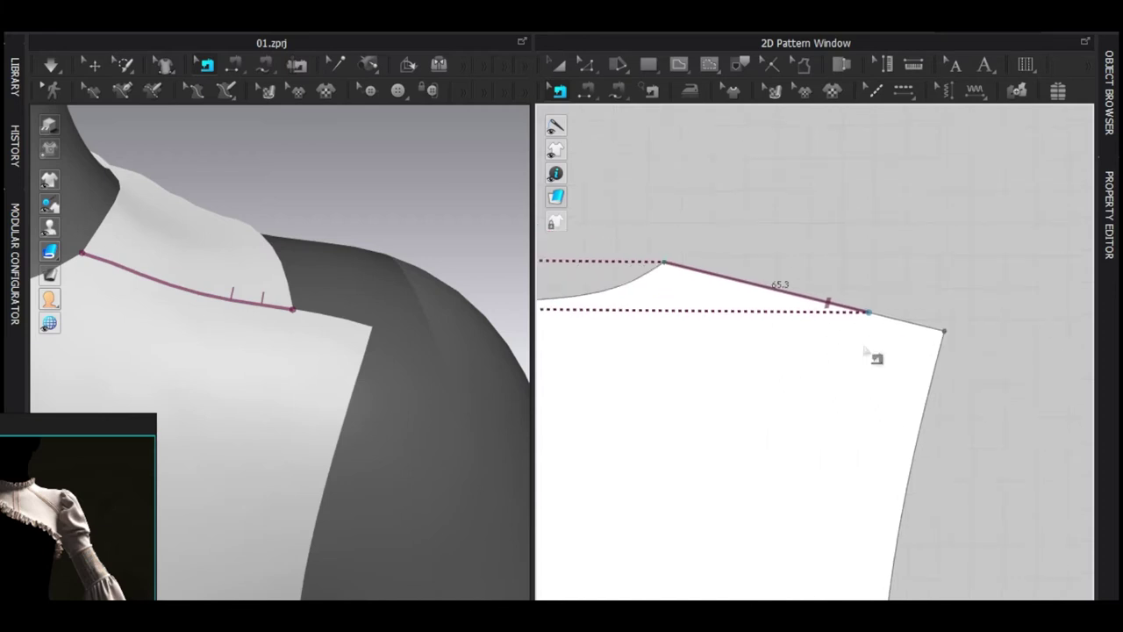
{"action": "right_click", "coordinate": [826, 302]}
{"action": "left_click", "coordinate": [809, 281]}
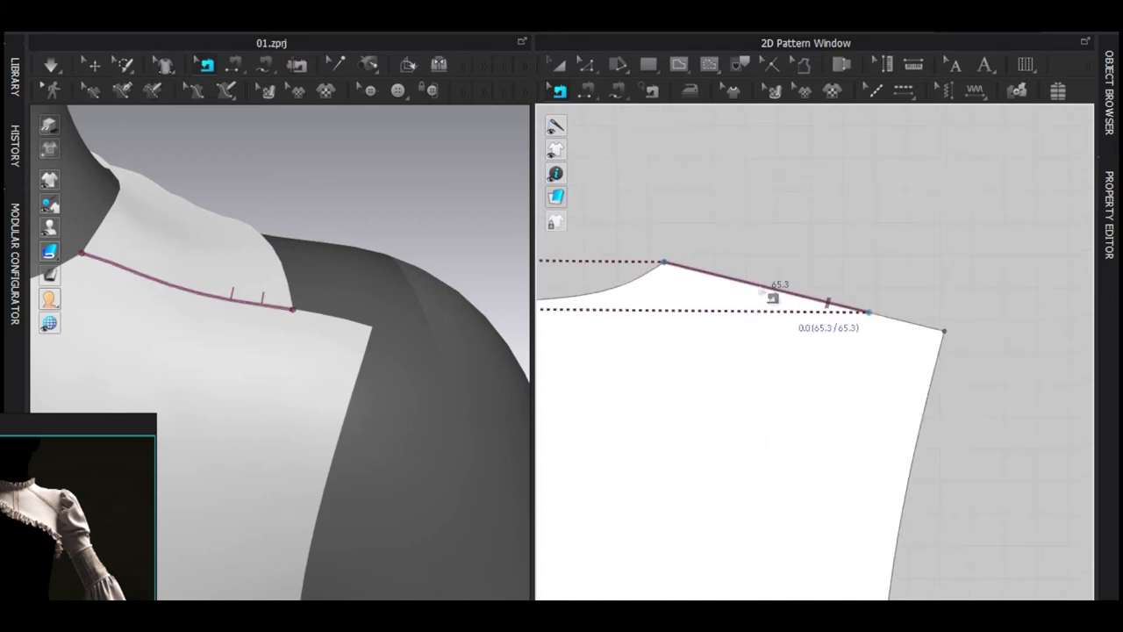
{"action": "right_click", "coordinate": [825, 301]}
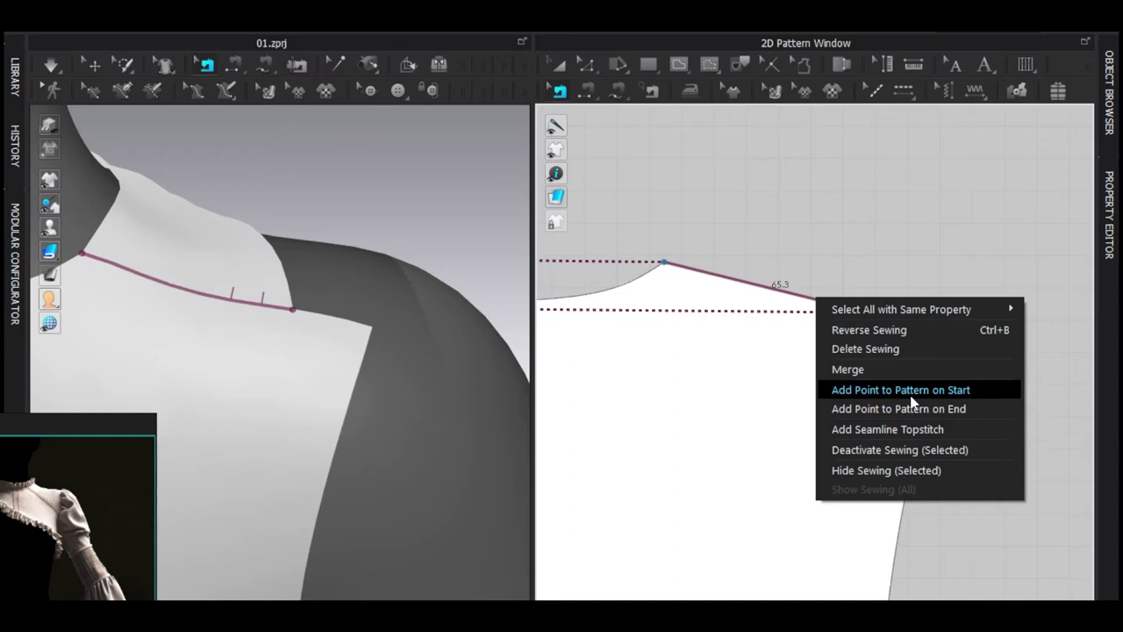
{"action": "left_click", "coordinate": [913, 390]}
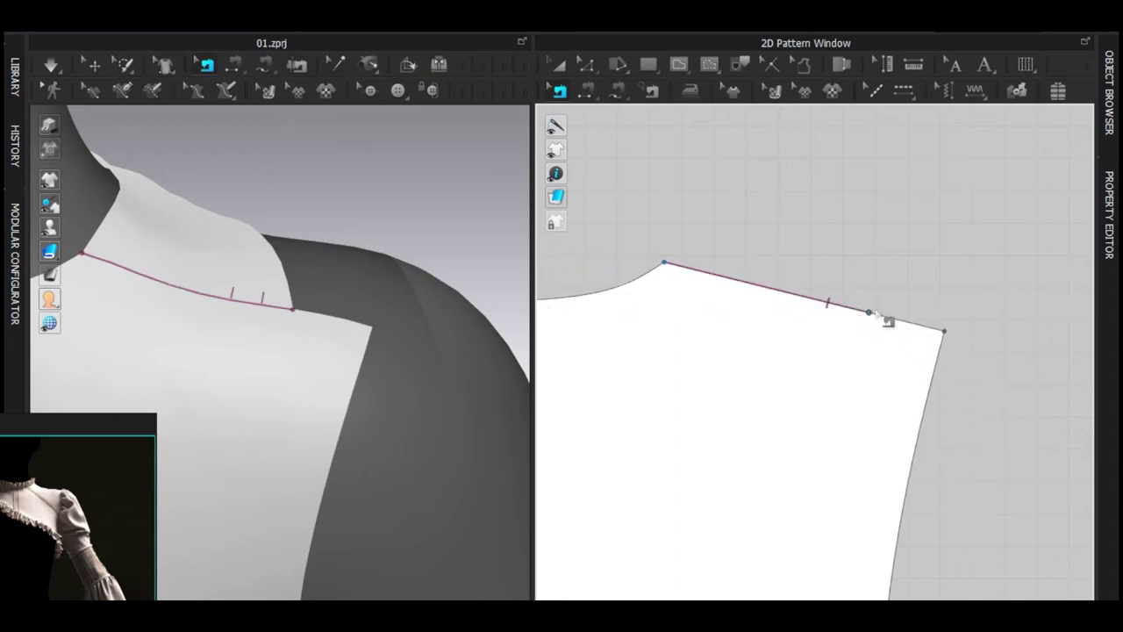
{"action": "key", "text": "z"}
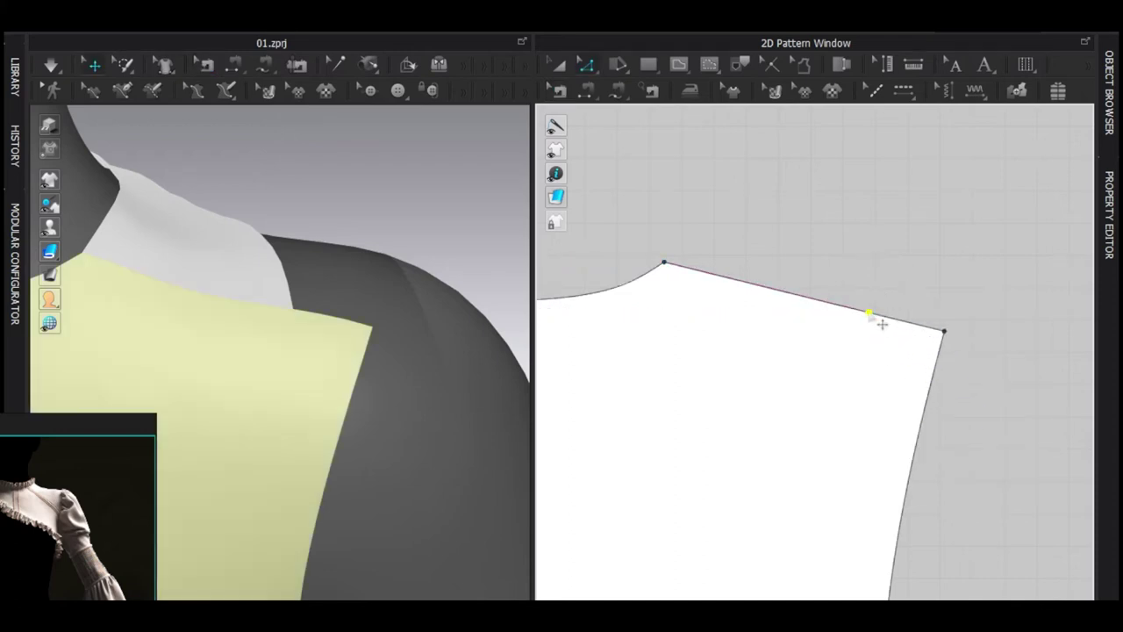
Add a pattern point on the back side seam at the lower end of its sewing with the front yoke
{"action": "scroll", "coordinate": [878, 330], "scroll_direction": "down", "scroll_amount": 6}
{"action": "key", "text": "b"}
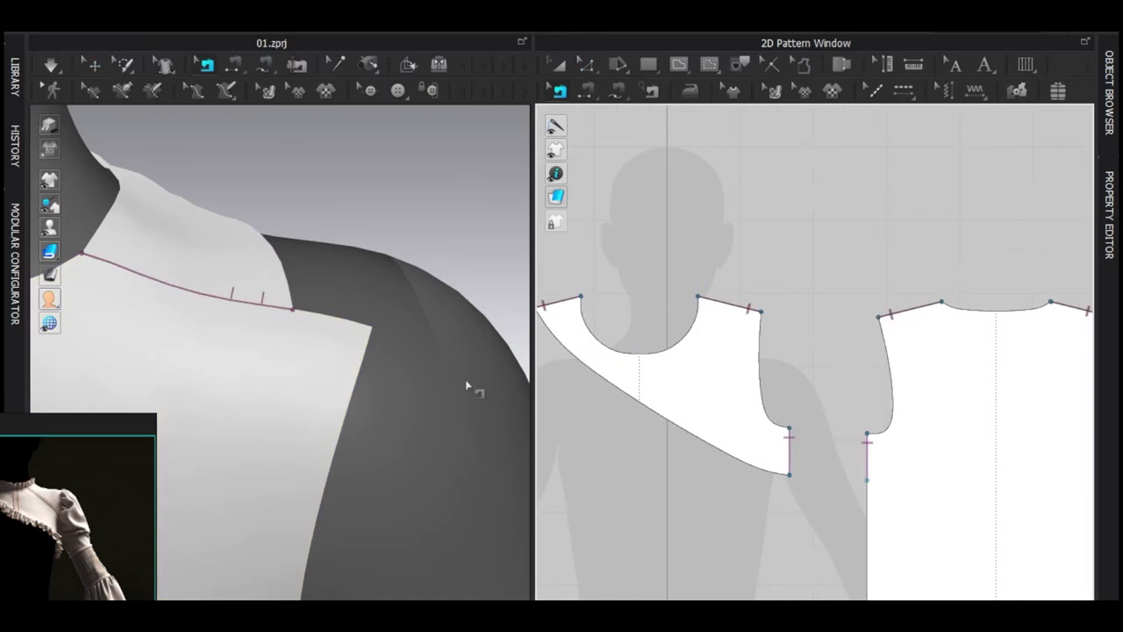
{"action": "scroll", "coordinate": [471, 388], "scroll_direction": "down", "scroll_amount": 5}
{"action": "middle_click_drag", "start_coordinate": [423, 373], "coordinate": [441, 326]}
{"action": "right_click_drag", "start_coordinate": [211, 299], "coordinate": [411, 376]}
{"action": "middle_click_drag", "start_coordinate": [468, 416], "coordinate": [438, 397]}
{"action": "scroll", "coordinate": [870, 460], "scroll_direction": "up", "scroll_amount": 5}
{"action": "middle_click_drag", "start_coordinate": [873, 411], "coordinate": [907, 303]}
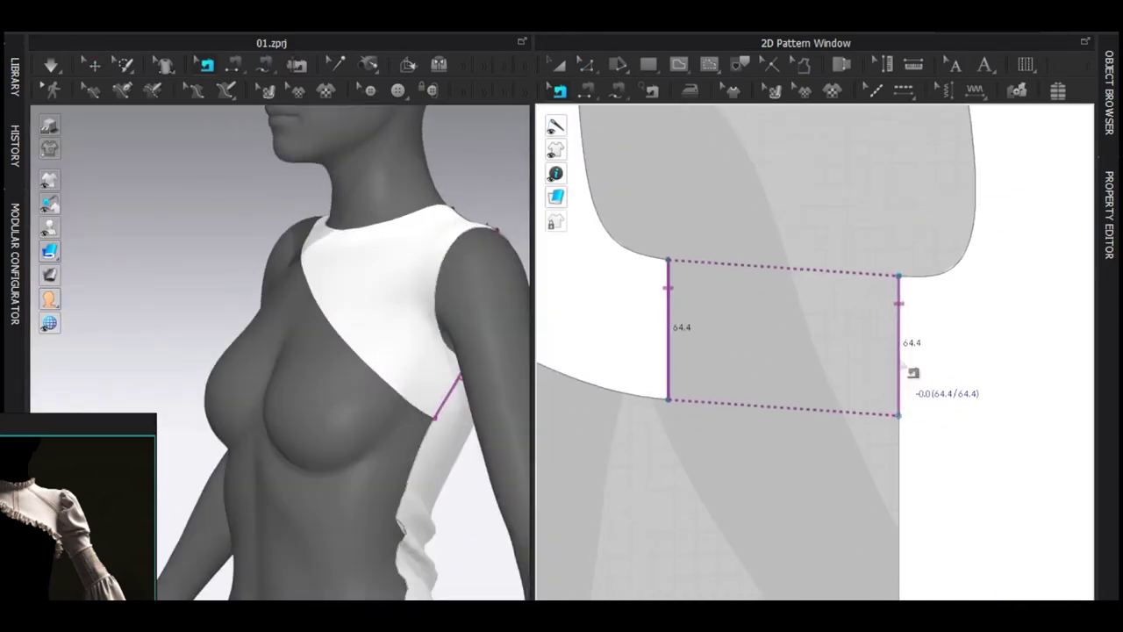
{"action": "scroll", "coordinate": [913, 426], "scroll_direction": "down", "scroll_amount": 3}
{"action": "scroll", "coordinate": [895, 401], "scroll_direction": "up", "scroll_amount": 3}
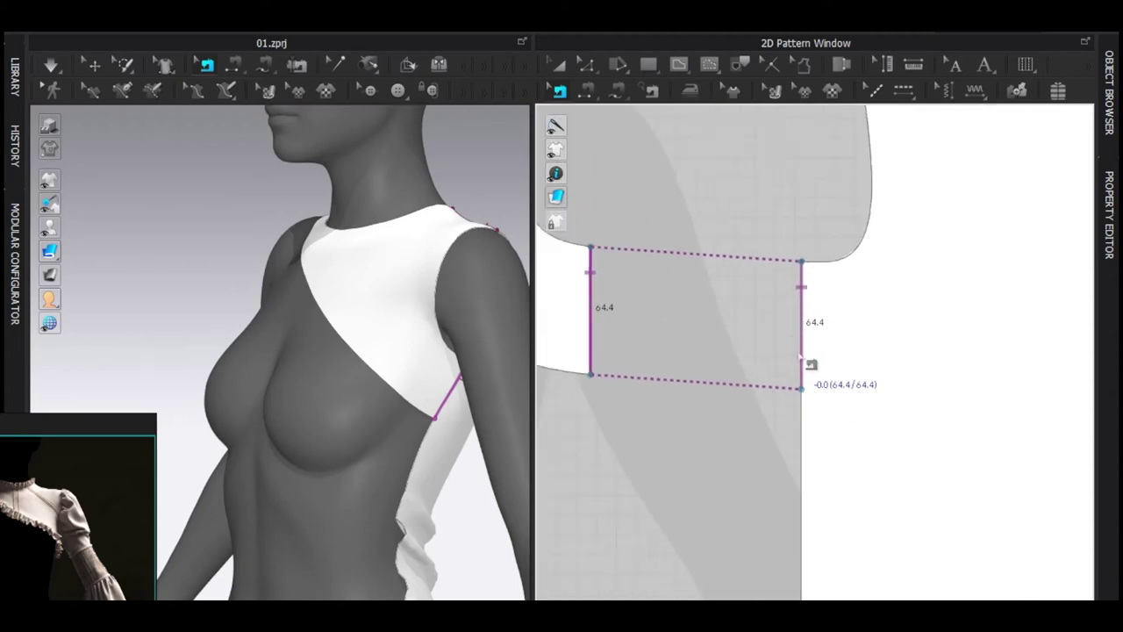
{"action": "right_click", "coordinate": [801, 354]}
{"action": "left_click", "coordinate": [883, 460]}
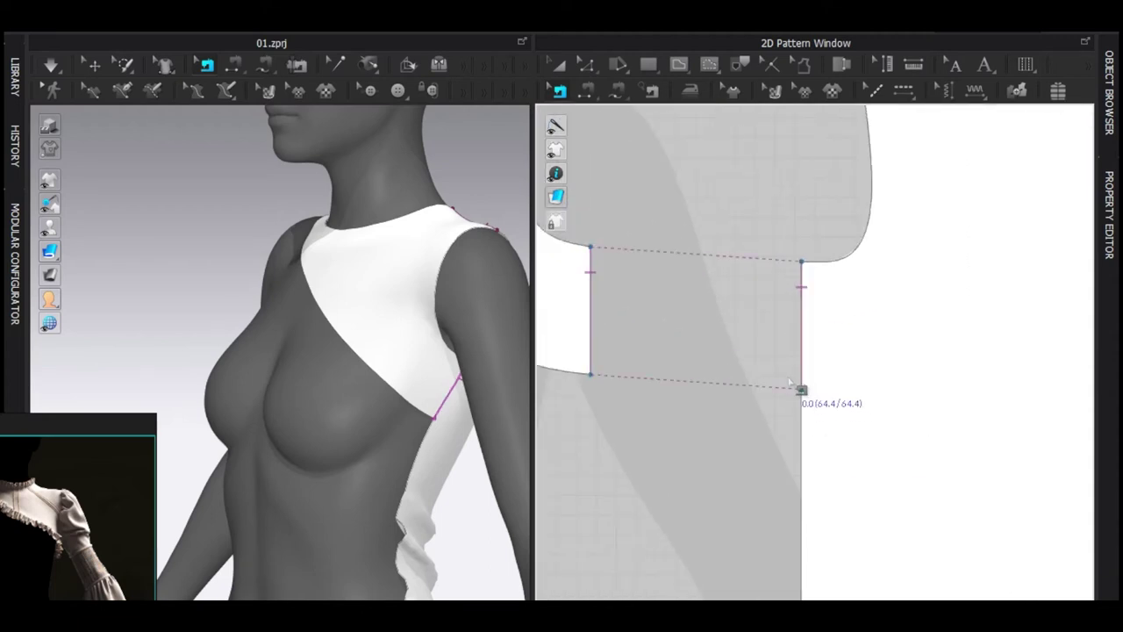
Draw a straight diagonal internal line across the back pattern from the new side-seam point to the new shoulder point
{"action": "scroll", "coordinate": [801, 445], "scroll_direction": "down", "scroll_amount": 4}
{"action": "key", "text": "z"}
{"action": "left_click", "coordinate": [745, 444]}
{"action": "left_click", "coordinate": [801, 423]}
{"action": "middle_click_drag", "start_coordinate": [922, 337], "coordinate": [769, 353]}
{"action": "left_click", "coordinate": [912, 247]}
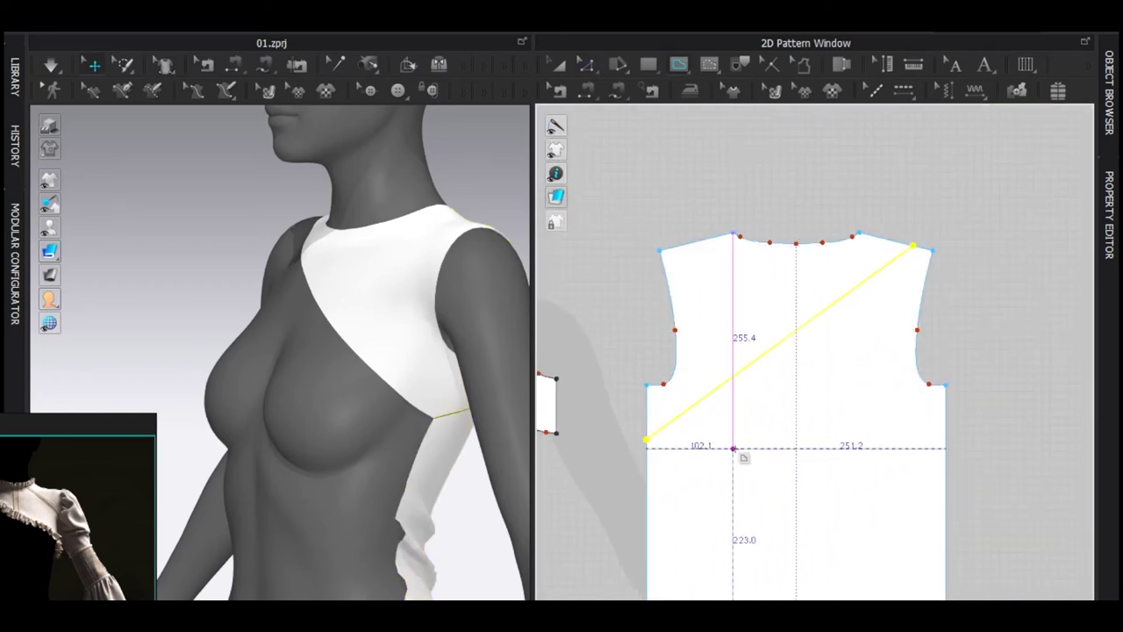
Bend the back's diagonal line into a curve, with a curve point close to its shoulder end
{"action": "right_click_drag", "start_coordinate": [466, 368], "coordinate": [272, 351]}
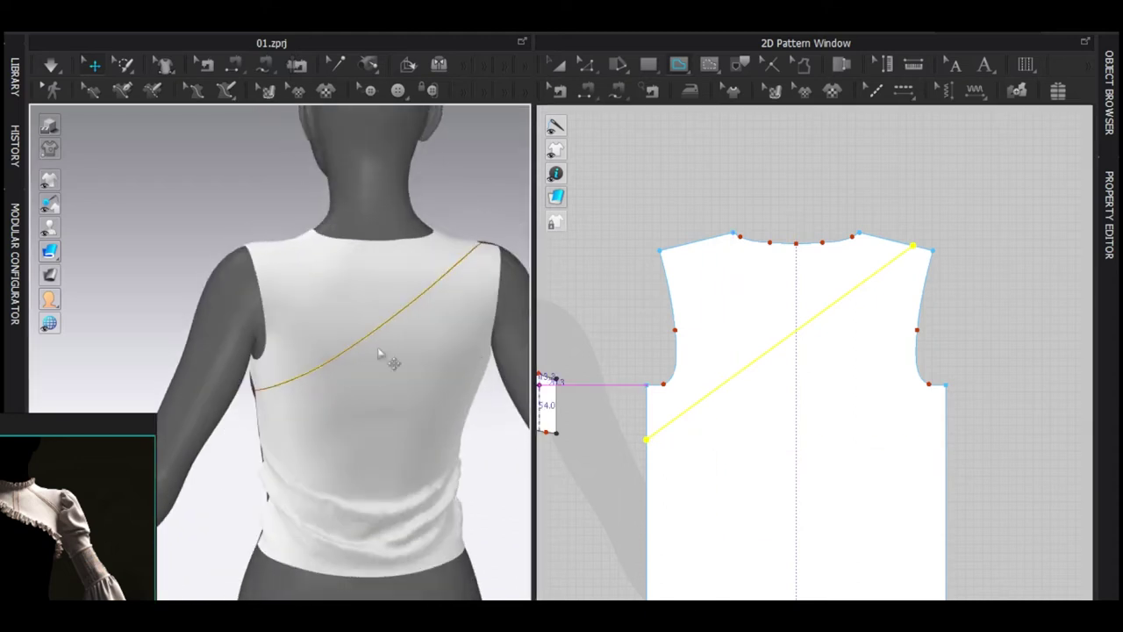
{"action": "scroll", "coordinate": [378, 355], "scroll_direction": "up", "scroll_amount": 5}
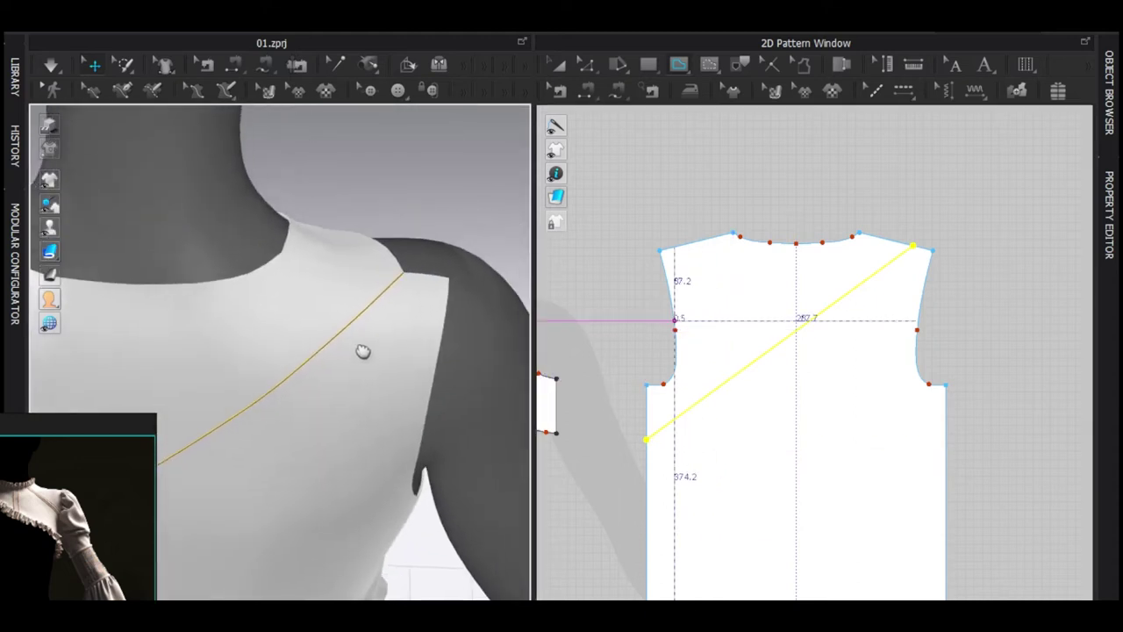
{"action": "scroll", "coordinate": [963, 243], "scroll_direction": "up", "scroll_amount": 5}
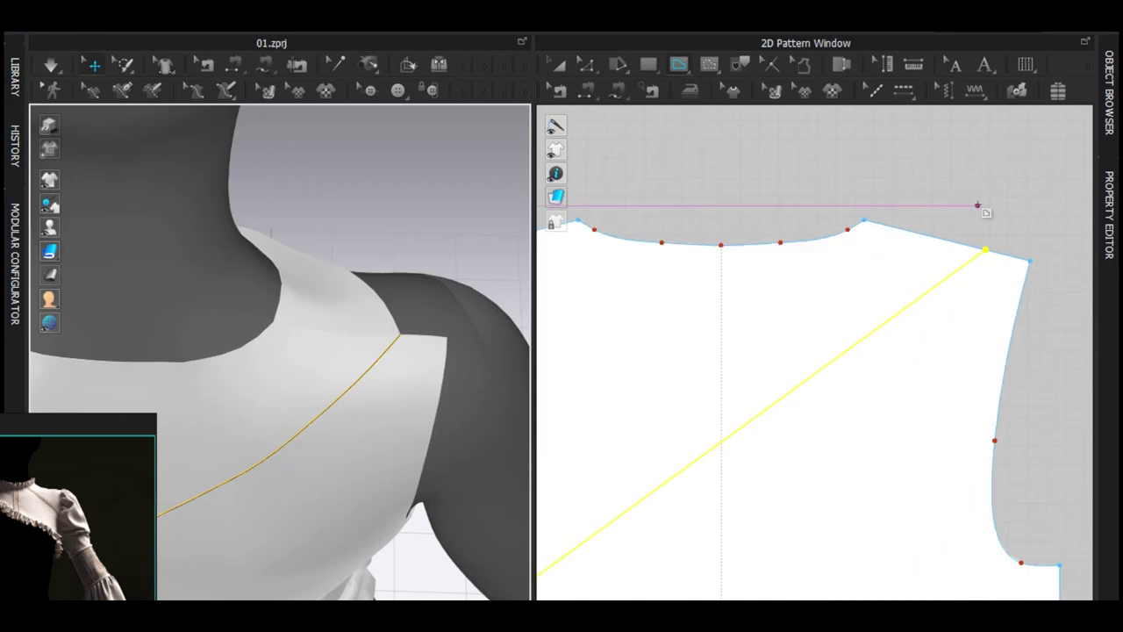
{"action": "left_click", "coordinate": [980, 208]}
{"action": "left_click", "coordinate": [558, 378]}
{"action": "key", "text": "z"}
{"action": "scroll", "coordinate": [982, 269], "scroll_direction": "up", "scroll_amount": 3}
{"action": "left_click_drag", "start_coordinate": [949, 258], "coordinate": [967, 261]}
{"action": "right_click_drag", "start_coordinate": [373, 251], "coordinate": [346, 243]}
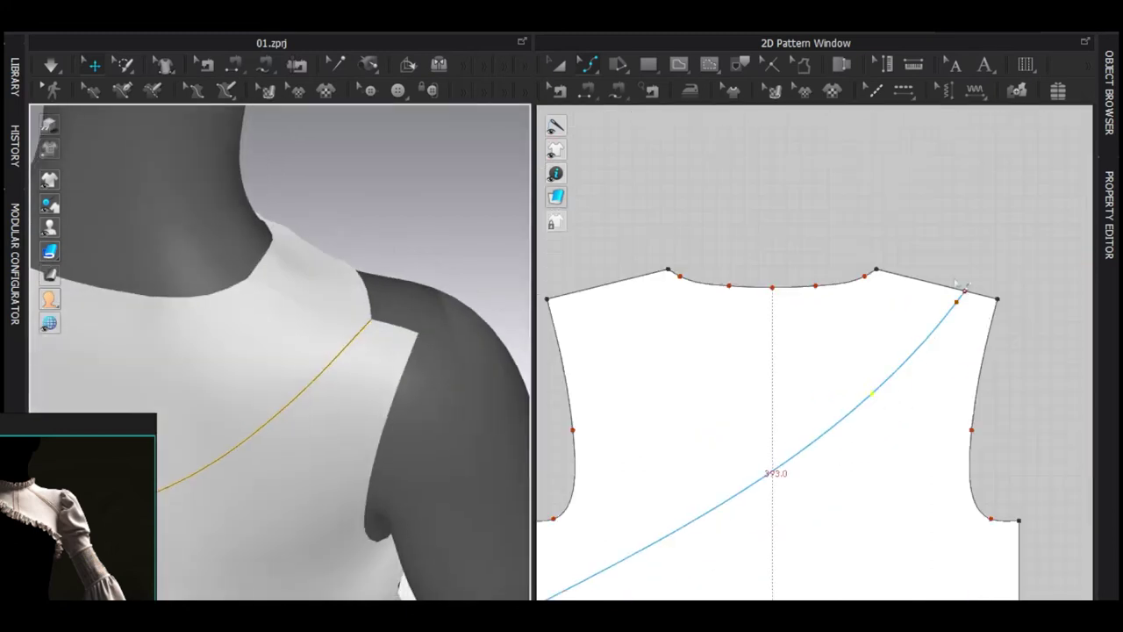
Add a curve point on the front yoke's diagonal edge near the shoulder and bend the edge slightly there
{"action": "scroll", "coordinate": [948, 376], "scroll_direction": "up", "scroll_amount": 5}
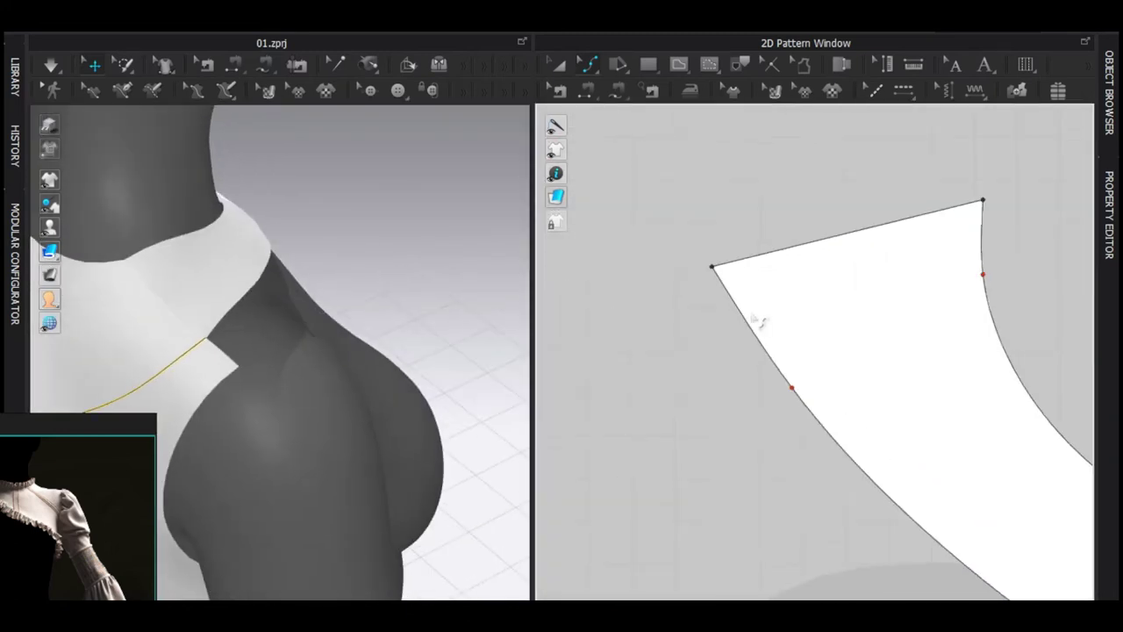
{"action": "left_click", "coordinate": [747, 332]}
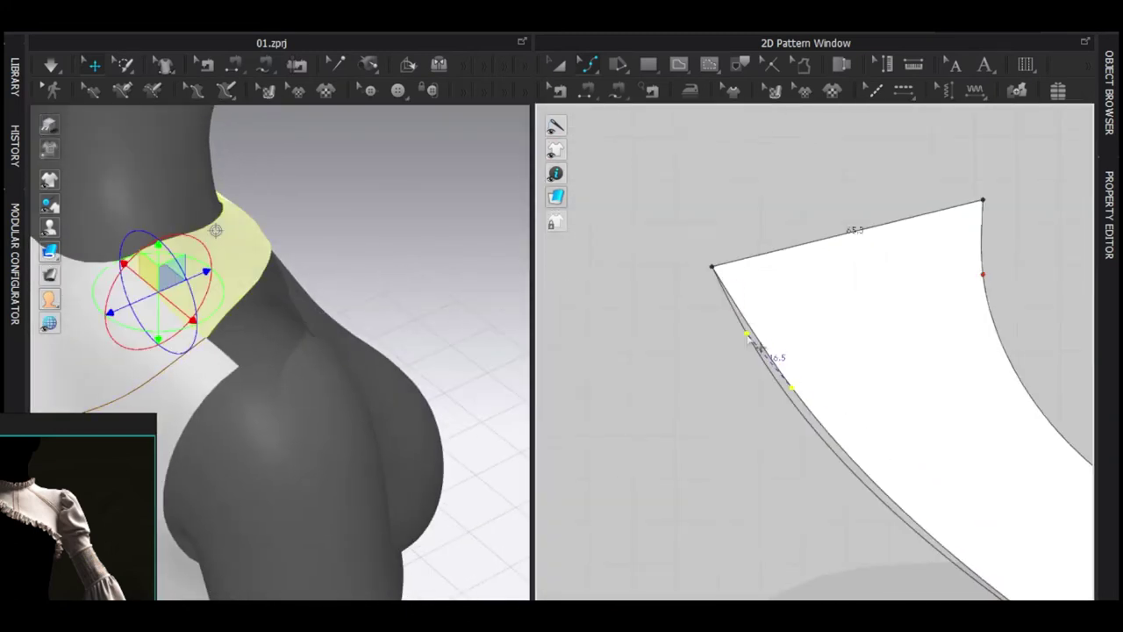
{"action": "scroll", "coordinate": [708, 321], "scroll_direction": "down", "scroll_amount": 5}
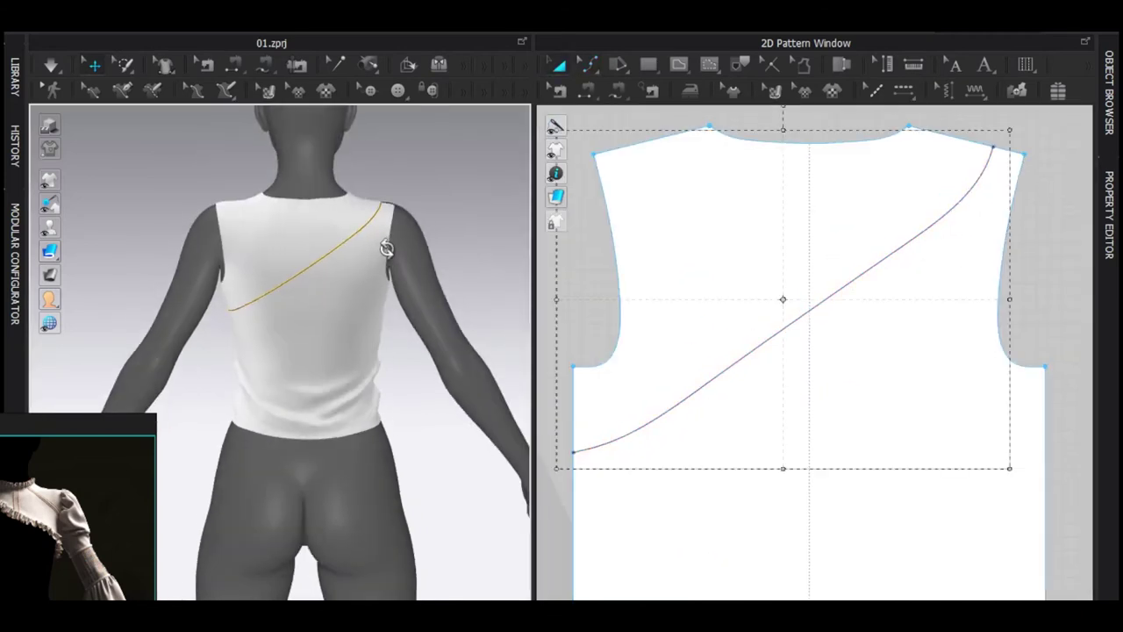
Cut the back pattern along its curved diagonal line and delete the lower piece
{"action": "scroll", "coordinate": [816, 268], "scroll_direction": "down", "scroll_amount": 3}
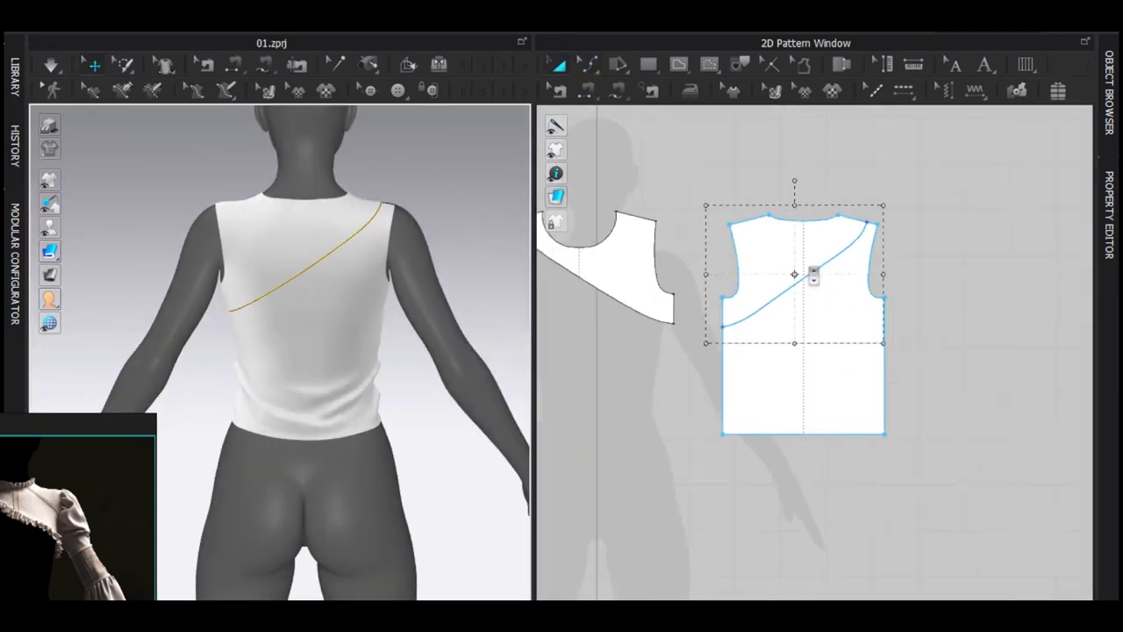
{"action": "right_click", "coordinate": [800, 310]}
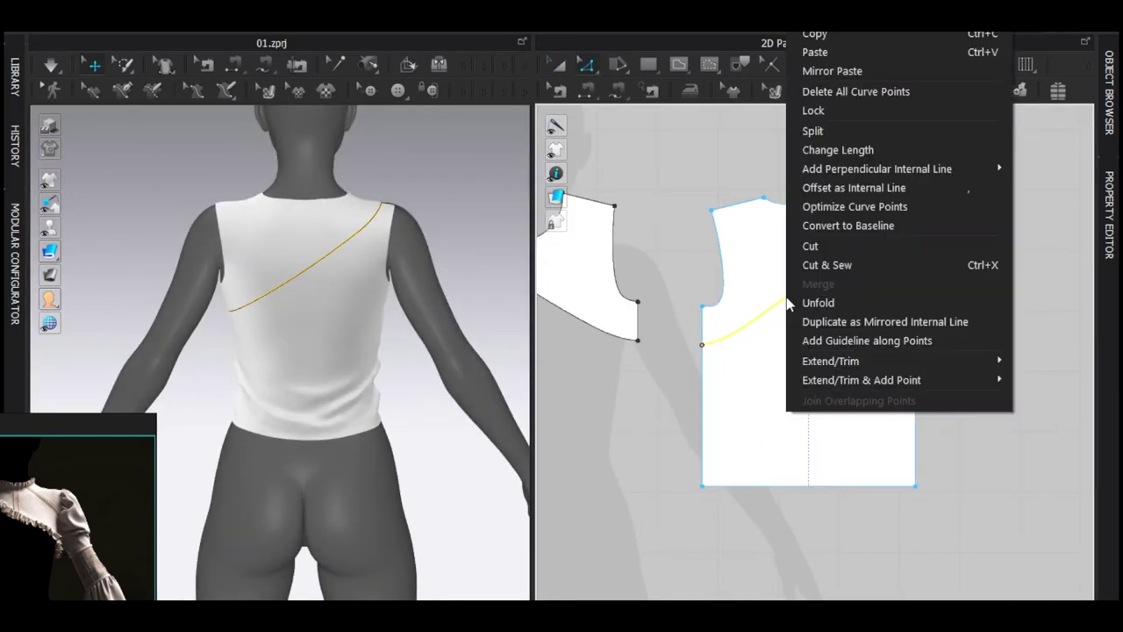
{"action": "left_click", "coordinate": [843, 244]}
{"action": "scroll", "coordinate": [848, 420], "scroll_direction": "down", "scroll_amount": 2}
{"action": "key", "text": "a"}
{"action": "left_click", "coordinate": [824, 397]}
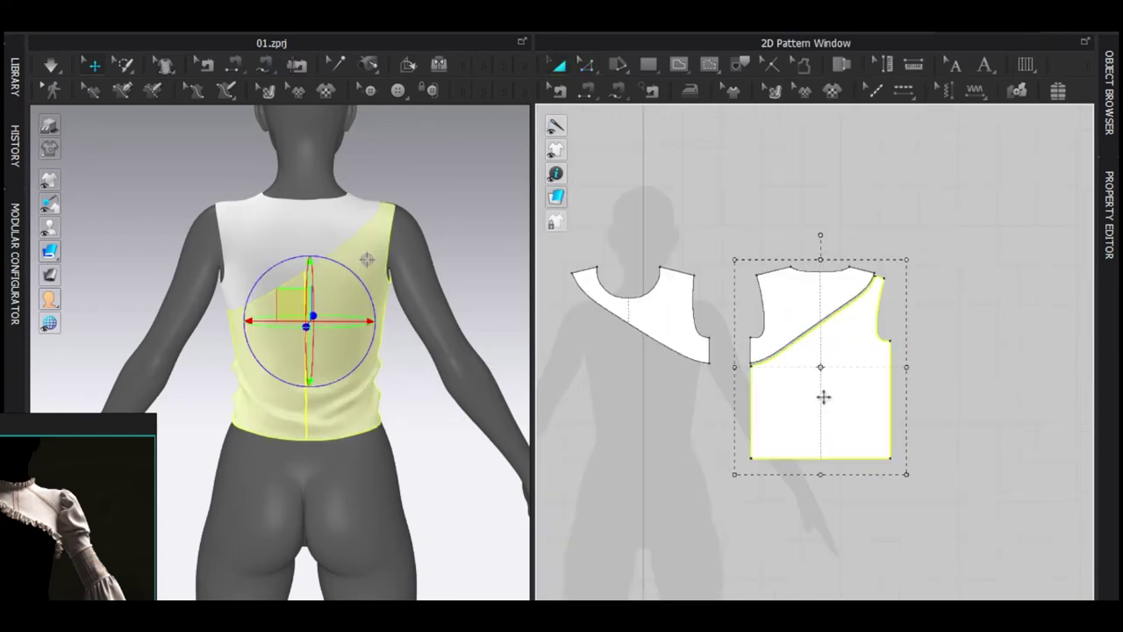
{"action": "key", "text": "Delete"}
Make the avatar black so that it contrasts with the white yoke
{"action": "right_click_drag", "start_coordinate": [474, 263], "coordinate": [284, 272]}
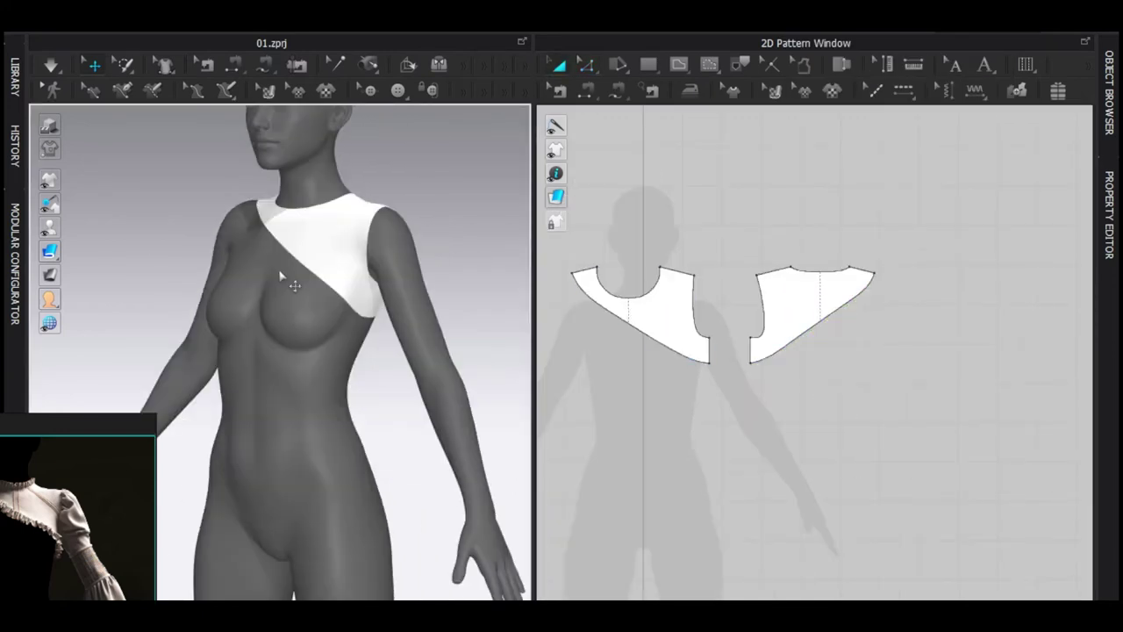
{"action": "left_click", "coordinate": [263, 314]}
{"action": "left_click", "coordinate": [263, 315]}
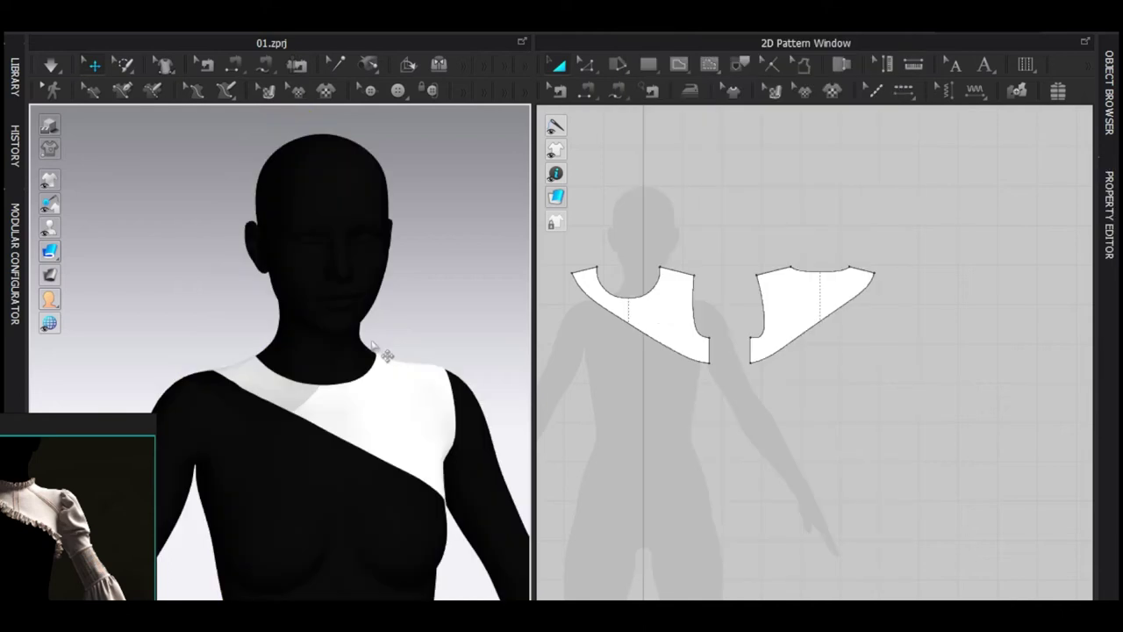
{"action": "right_click_drag", "start_coordinate": [386, 355], "coordinate": [299, 330]}
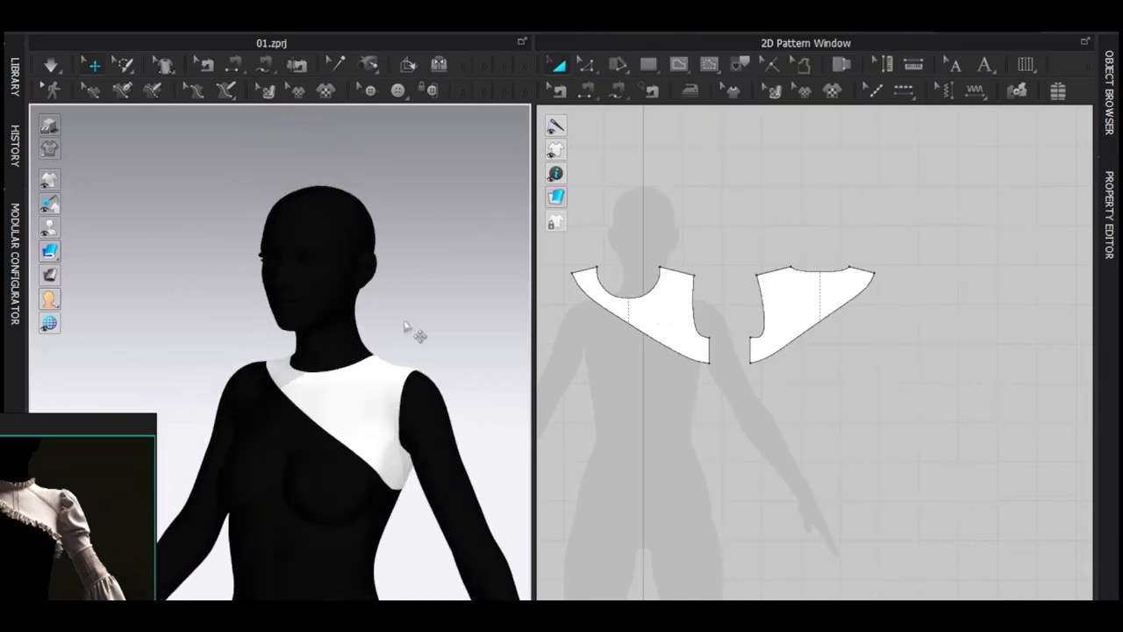
Examine the yoke's lower edge where the front and back meet at the side seam below the armhole
{"action": "scroll", "coordinate": [406, 326], "scroll_direction": "up", "scroll_amount": 3}
{"action": "scroll", "coordinate": [652, 313], "scroll_direction": "up", "scroll_amount": 4}
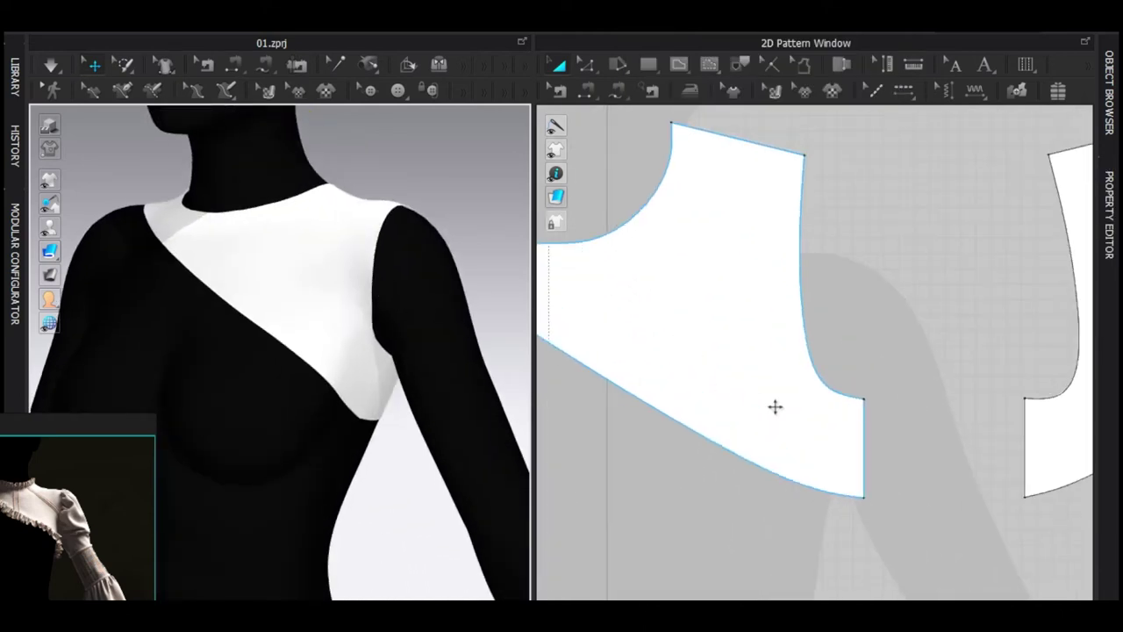
{"action": "middle_click_drag", "start_coordinate": [782, 412], "coordinate": [640, 328]}
{"action": "scroll", "coordinate": [381, 364], "scroll_direction": "up", "scroll_amount": 4}
{"action": "right_click_drag", "start_coordinate": [381, 364], "coordinate": [308, 353]}
{"action": "key", "text": "shift+a"}
{"action": "key", "text": "shift+a"}
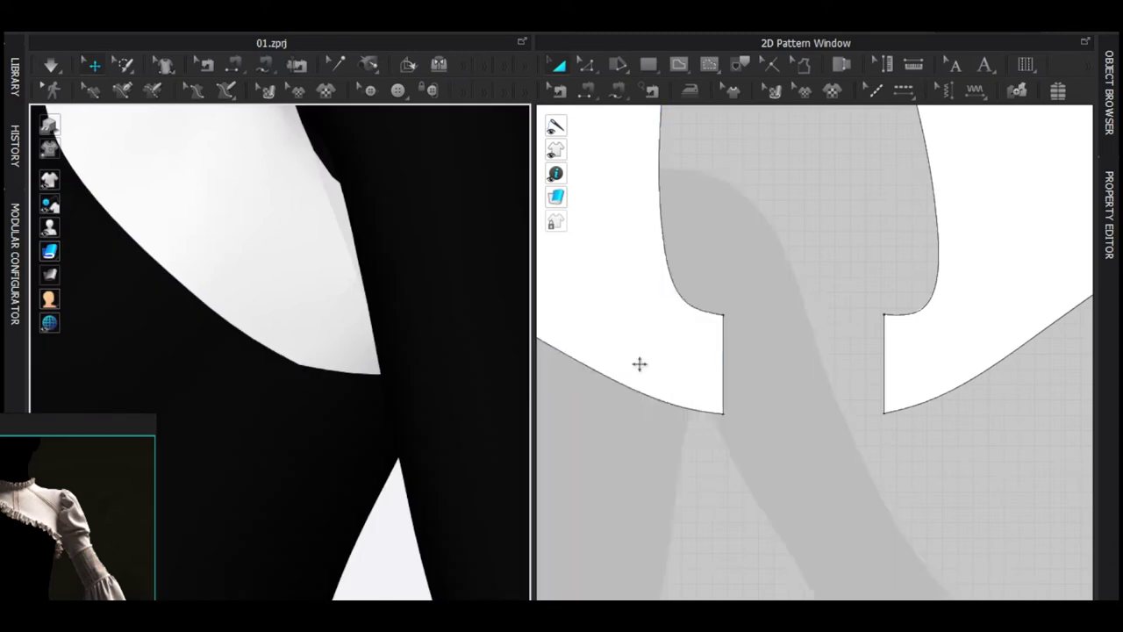
{"action": "scroll", "coordinate": [708, 414], "scroll_direction": "up", "scroll_amount": 3}
{"action": "scroll", "coordinate": [809, 358], "scroll_direction": "down", "scroll_amount": 3}
Align the front yoke pattern beside the back yoke so that their side-seam edges touch
{"action": "key", "text": "z"}
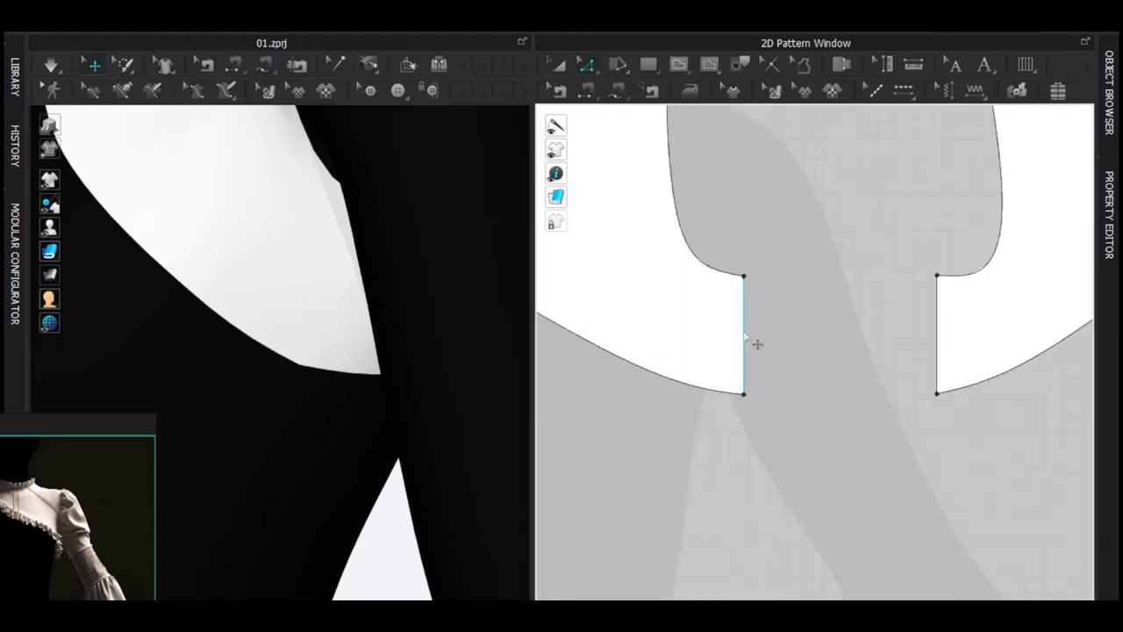
{"action": "left_click", "coordinate": [744, 338]}
{"action": "key", "text": "alt+m"}
{"action": "scroll", "coordinate": [941, 339], "scroll_direction": "up", "scroll_amount": 1}
{"action": "key", "text": "a"}
{"action": "left_click", "coordinate": [902, 337]}
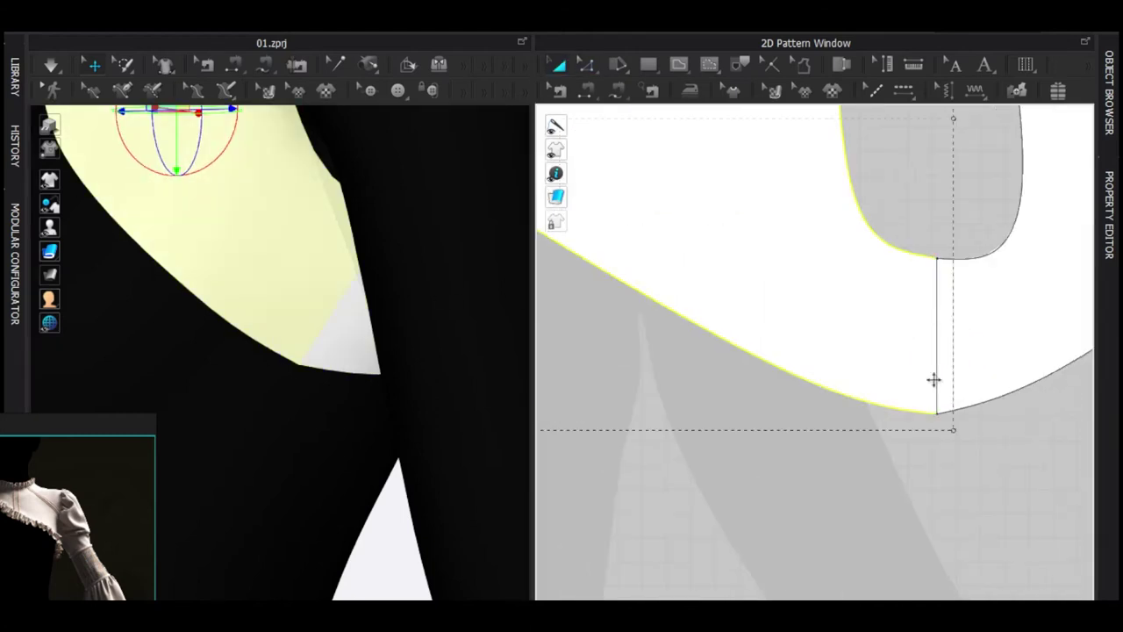
Shape the front and back yokes' lower edges with curve points near the side seam for a smooth transition across it
{"action": "scroll", "coordinate": [948, 423], "scroll_direction": "up", "scroll_amount": 2}
{"action": "left_click", "coordinate": [900, 425]}
{"action": "scroll", "coordinate": [898, 425], "scroll_direction": "up", "scroll_amount": 2}
{"action": "left_click_drag", "start_coordinate": [874, 377], "coordinate": [875, 389]}
{"action": "middle_click_drag", "start_coordinate": [1078, 377], "coordinate": [929, 373]}
{"action": "left_click_drag", "start_coordinate": [934, 355], "coordinate": [929, 383]}
{"action": "key", "text": "ctrl+z"}
{"action": "scroll", "coordinate": [925, 385], "scroll_direction": "down", "scroll_amount": 2}
{"action": "scroll", "coordinate": [920, 383], "scroll_direction": "up", "scroll_amount": 1}
Move the curve point near the shoulder end of the front yoke's diagonal edge slightly outward
{"action": "right_click_drag", "start_coordinate": [351, 351], "coordinate": [348, 384]}
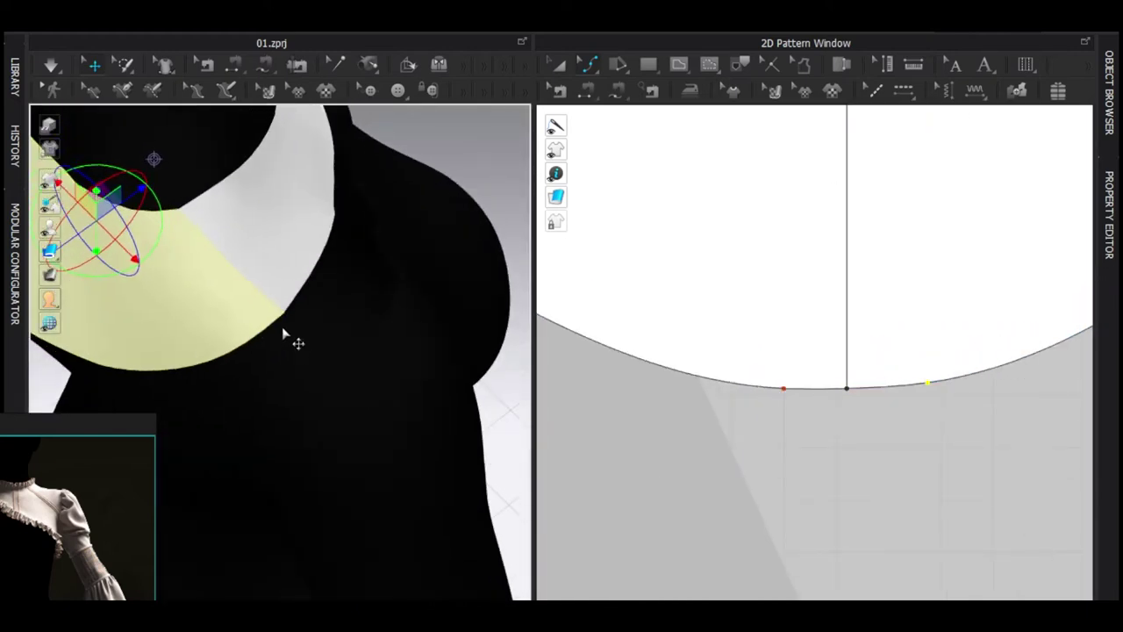
{"action": "left_click", "coordinate": [289, 288]}
{"action": "scroll", "coordinate": [697, 293], "scroll_direction": "down", "scroll_amount": 6}
{"action": "middle_click_drag", "start_coordinate": [704, 230], "coordinate": [761, 443]}
{"action": "scroll", "coordinate": [760, 479], "scroll_direction": "up", "scroll_amount": 5}
{"action": "scroll", "coordinate": [760, 481], "scroll_direction": "down", "scroll_amount": 8}
{"action": "scroll", "coordinate": [654, 373], "scroll_direction": "up", "scroll_amount": 8}
{"action": "left_click_drag", "start_coordinate": [705, 440], "coordinate": [691, 443]}
Examine the front yoke's shoulder end and diagonal edge on the avatar
{"action": "right_click_drag", "start_coordinate": [378, 386], "coordinate": [175, 303]}
{"action": "scroll", "coordinate": [168, 300], "scroll_direction": "down", "scroll_amount": 3}
{"action": "left_click", "coordinate": [171, 297]}
{"action": "right_click_drag", "start_coordinate": [263, 355], "coordinate": [324, 367]}
{"action": "left_click", "coordinate": [379, 370]}
{"action": "scroll", "coordinate": [787, 456], "scroll_direction": "down", "scroll_amount": 8}
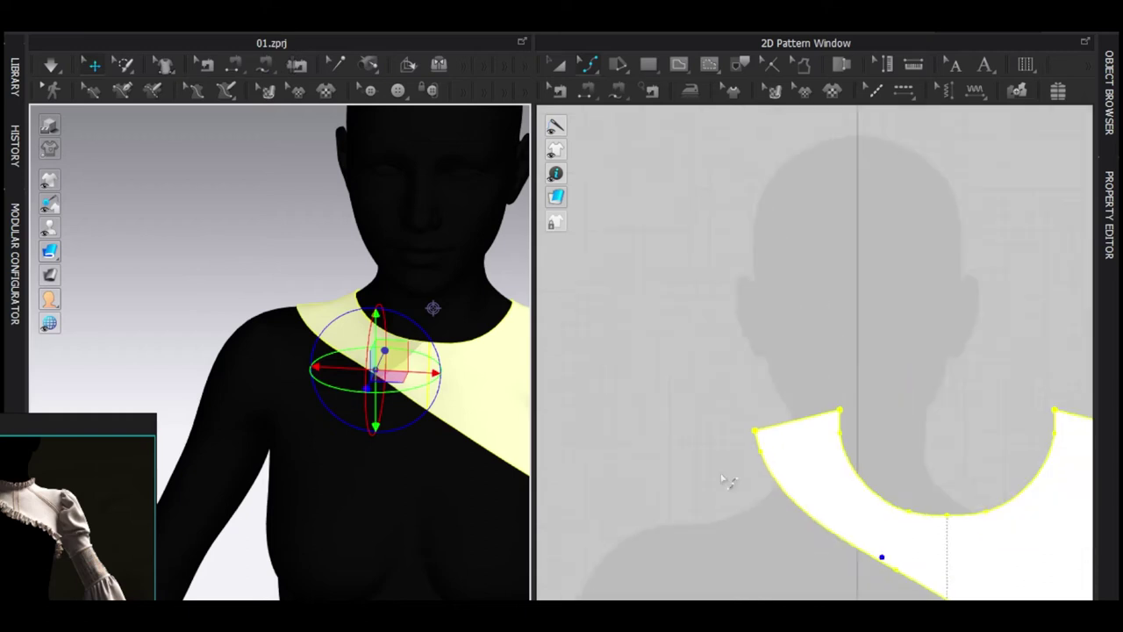
Move the curve point midway along the front yoke's diagonal edge slightly outward to smooth the curve
{"action": "middle_click_drag", "start_coordinate": [869, 586], "coordinate": [692, 435]}
{"action": "scroll", "coordinate": [692, 467], "scroll_direction": "up", "scroll_amount": 3}
{"action": "left_click", "coordinate": [739, 361]}
{"action": "left_click_drag", "start_coordinate": [740, 367], "coordinate": [729, 375]}
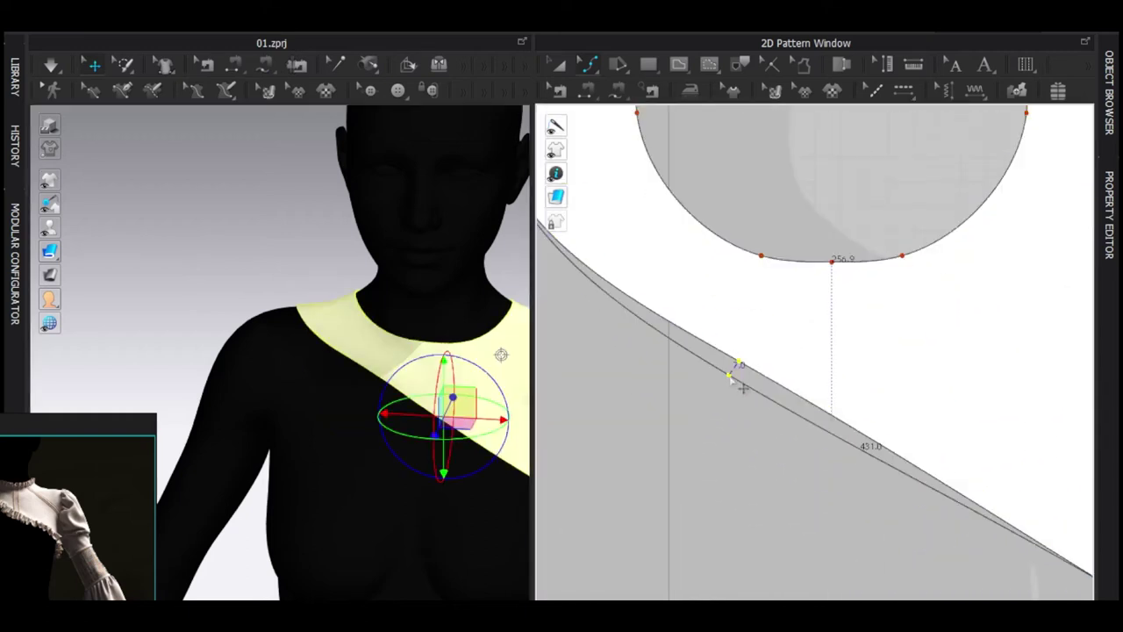
{"action": "scroll", "coordinate": [345, 277], "scroll_direction": "down", "scroll_amount": 3}
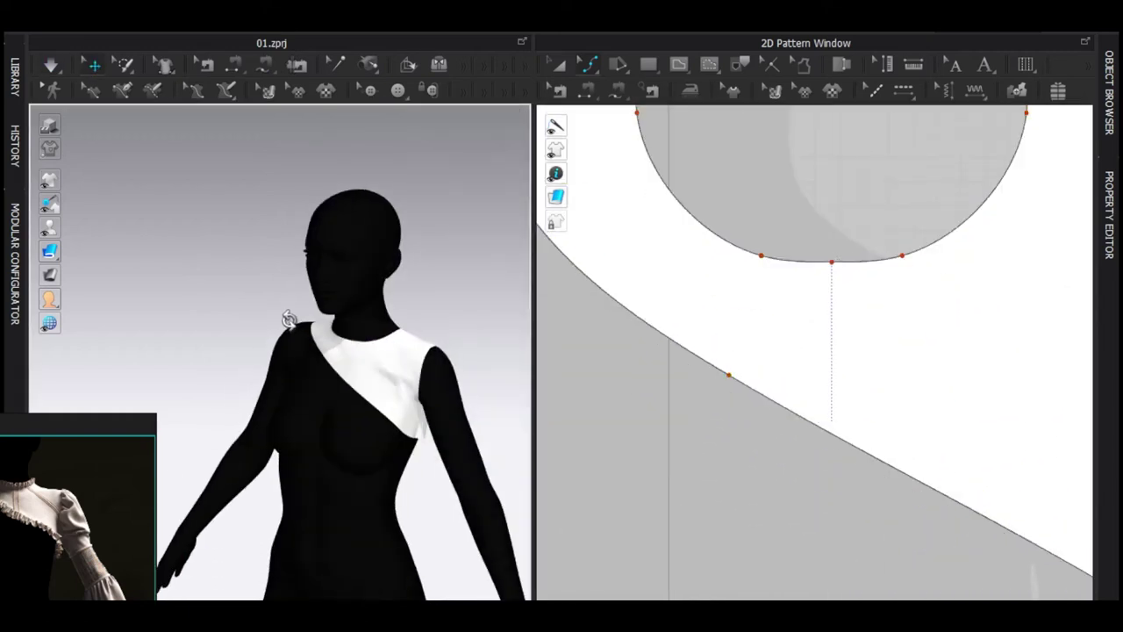
Simulate the yoke and examine its diagonal edge from the shoulder to the side seam on the avatar
{"action": "scroll", "coordinate": [246, 379], "scroll_direction": "up", "scroll_amount": 3}
{"action": "middle_click_drag", "start_coordinate": [247, 379], "coordinate": [97, 311]}
{"action": "key", "text": "space"}
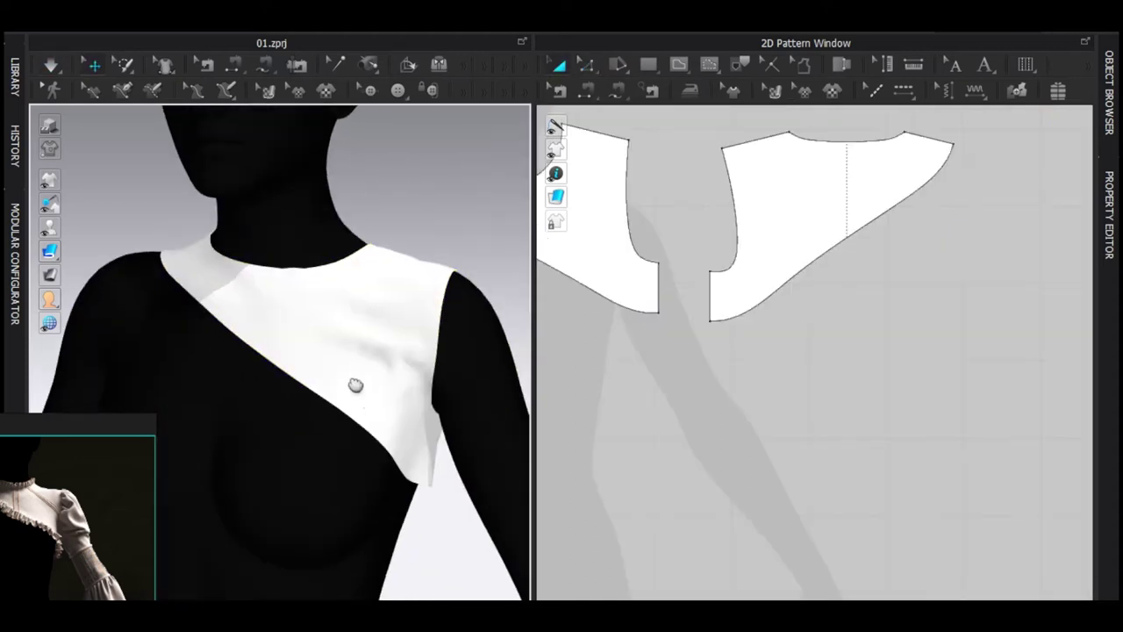
{"action": "scroll", "coordinate": [357, 383], "scroll_direction": "up", "scroll_amount": 2}
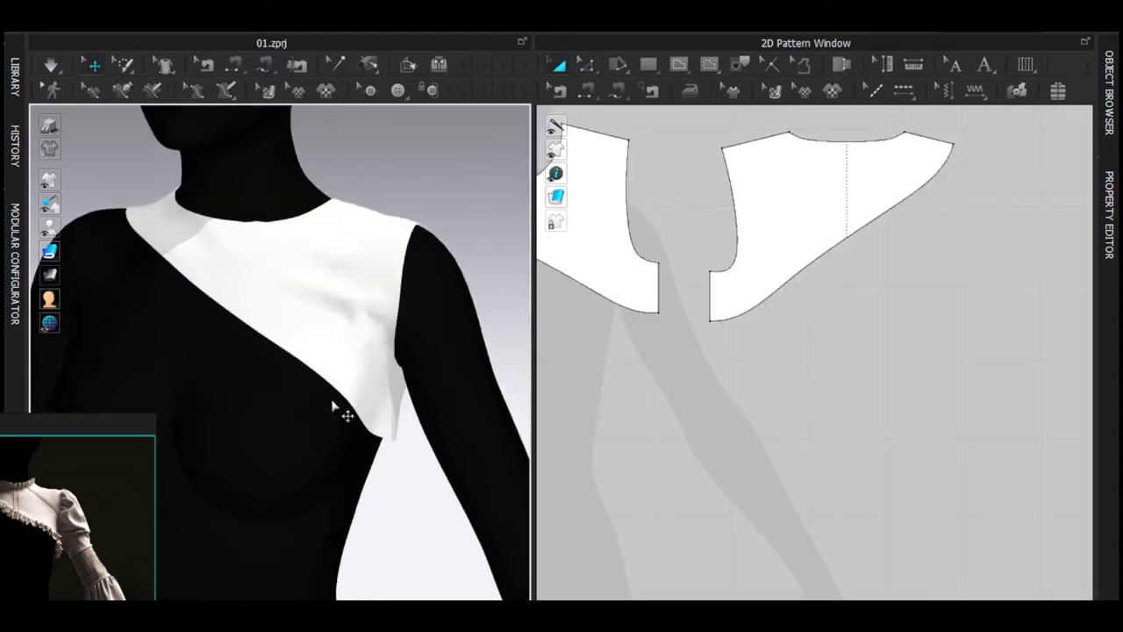
{"action": "scroll", "coordinate": [395, 376], "scroll_direction": "up", "scroll_amount": 2}
{"action": "scroll", "coordinate": [394, 376], "scroll_direction": "up", "scroll_amount": 2}
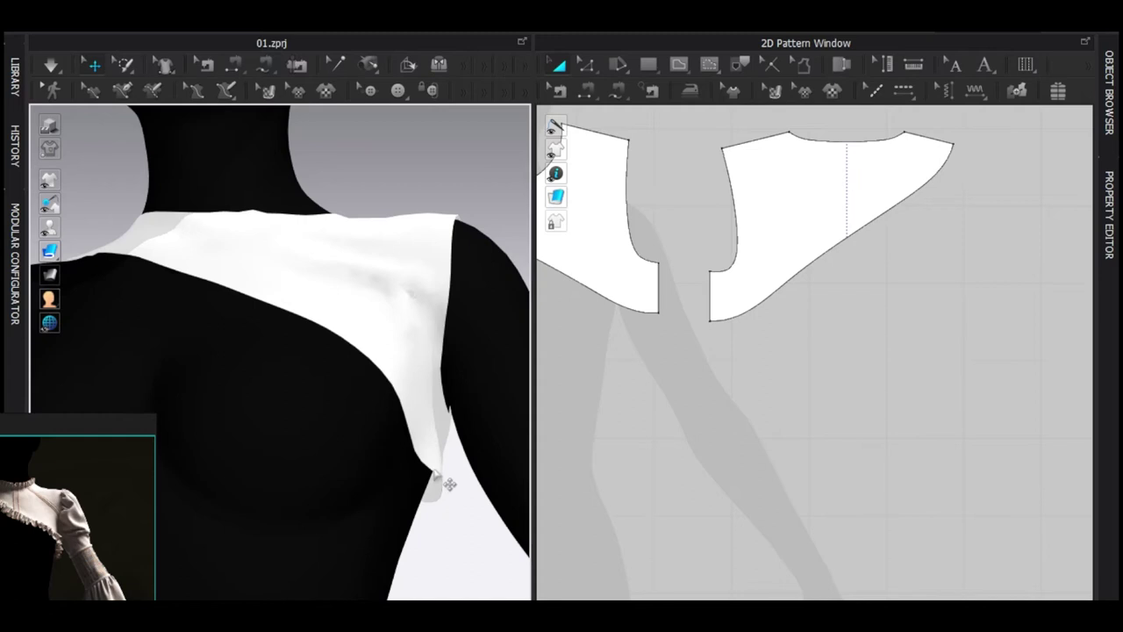
{"action": "right_click_drag", "start_coordinate": [70, 500], "coordinate": [234, 436]}
Draw a rectangle about 302 by 76 mm above the yoke patterns as the base for the sleeve
{"action": "scroll", "coordinate": [178, 453], "scroll_direction": "up", "scroll_amount": 3}
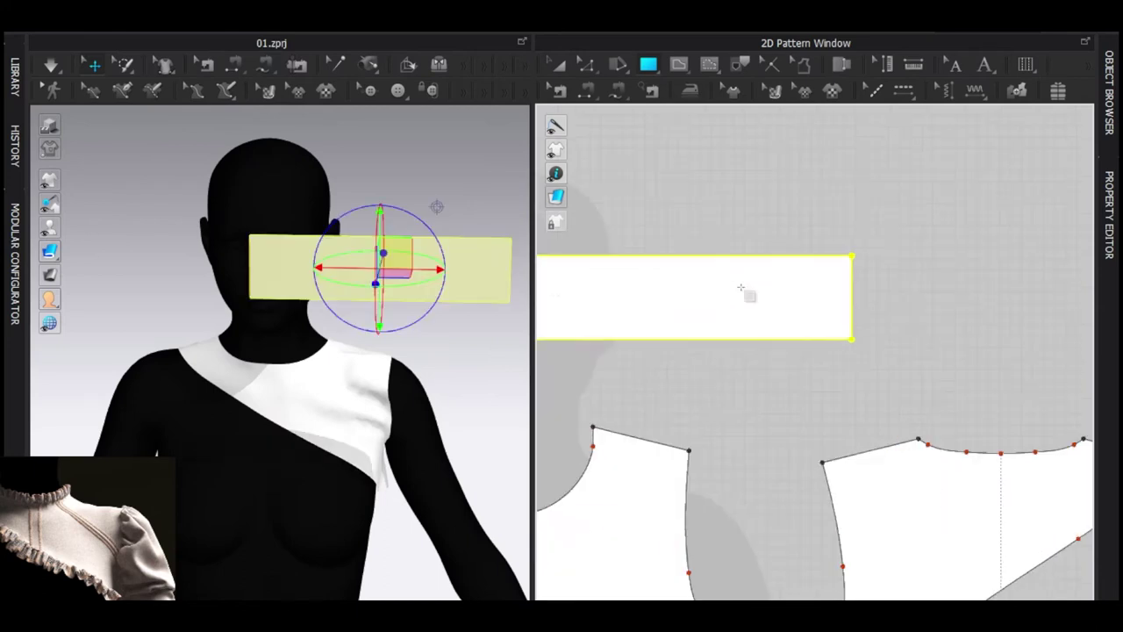
{"action": "key", "text": "z"}
{"action": "left_click_drag", "start_coordinate": [746, 290], "coordinate": [852, 280]}
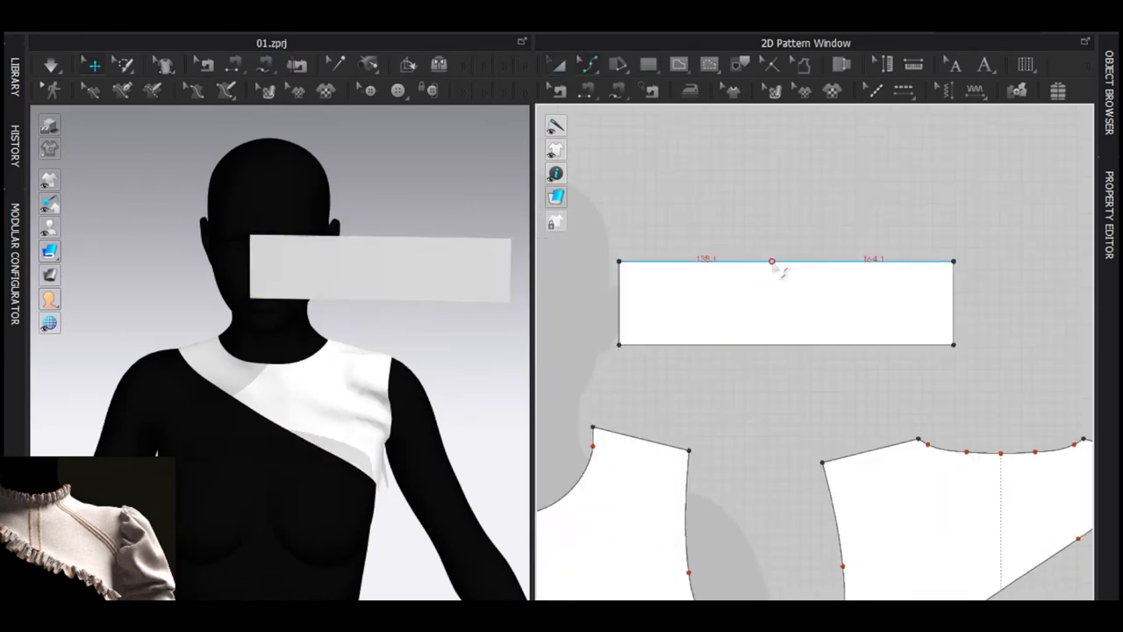
Raise the rectangle's upper edge with curve points to form a tall rounded sleeve cap
{"action": "left_click", "coordinate": [786, 267]}
{"action": "right_click_drag", "start_coordinate": [751, 240], "coordinate": [834, 413]}
{"action": "left_click_drag", "start_coordinate": [864, 436], "coordinate": [795, 293]}
{"action": "right_click", "coordinate": [795, 293]}
{"action": "left_click", "coordinate": [853, 433]}
{"action": "scroll", "coordinate": [802, 421], "scroll_direction": "up", "scroll_amount": 2}
Adjust the curve points along both slopes of the sleeve cap so they sweep in an S-curve to the underarm corners
{"action": "right_click_drag", "start_coordinate": [802, 421], "coordinate": [744, 411]}
{"action": "left_click_drag", "start_coordinate": [641, 415], "coordinate": [651, 425]}
{"action": "left_click_drag", "start_coordinate": [719, 312], "coordinate": [699, 303]}
{"action": "middle_click_drag", "start_coordinate": [893, 362], "coordinate": [781, 308]}
{"action": "left_click_drag", "start_coordinate": [947, 369], "coordinate": [942, 380]}
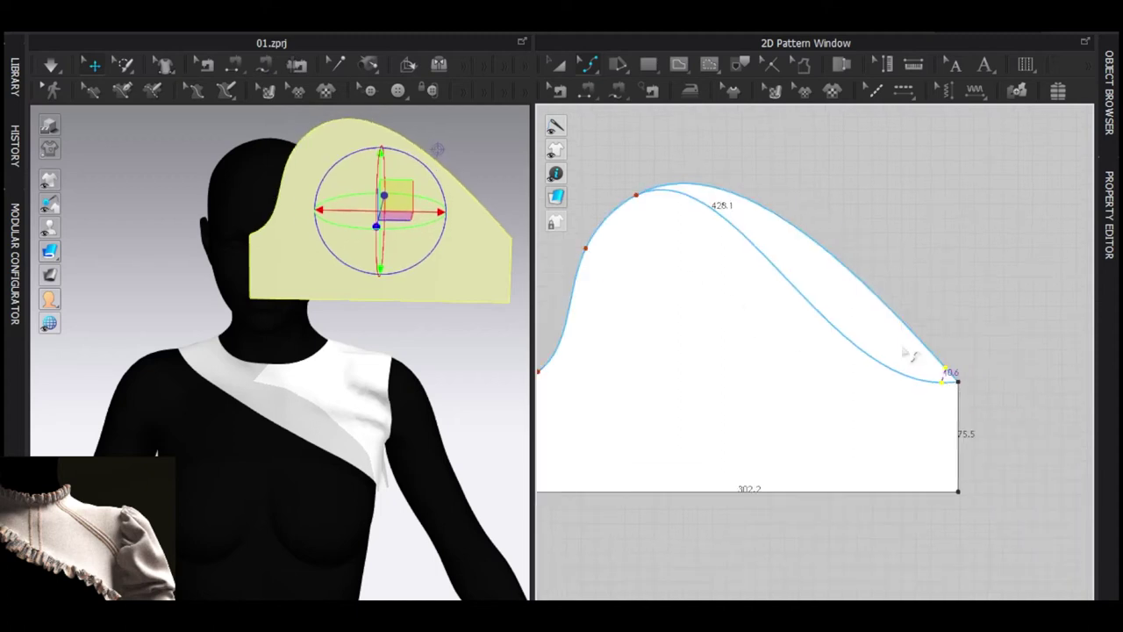
{"action": "left_click_drag", "start_coordinate": [776, 260], "coordinate": [785, 234]}
Lower the curve point near the crown of the sleeve cap slightly to reduce the cap height
{"action": "scroll", "coordinate": [776, 217], "scroll_direction": "down", "scroll_amount": 3}
{"action": "key", "text": "a"}
{"action": "key", "text": "c"}
{"action": "left_click_drag", "start_coordinate": [723, 209], "coordinate": [727, 230]}
{"action": "scroll", "coordinate": [724, 263], "scroll_direction": "up", "scroll_amount": 3}
{"action": "key", "text": "a"}
Sew the whole sleeve cap to the front and back armholes with one multi-segment free seam
{"action": "key", "text": "z"}
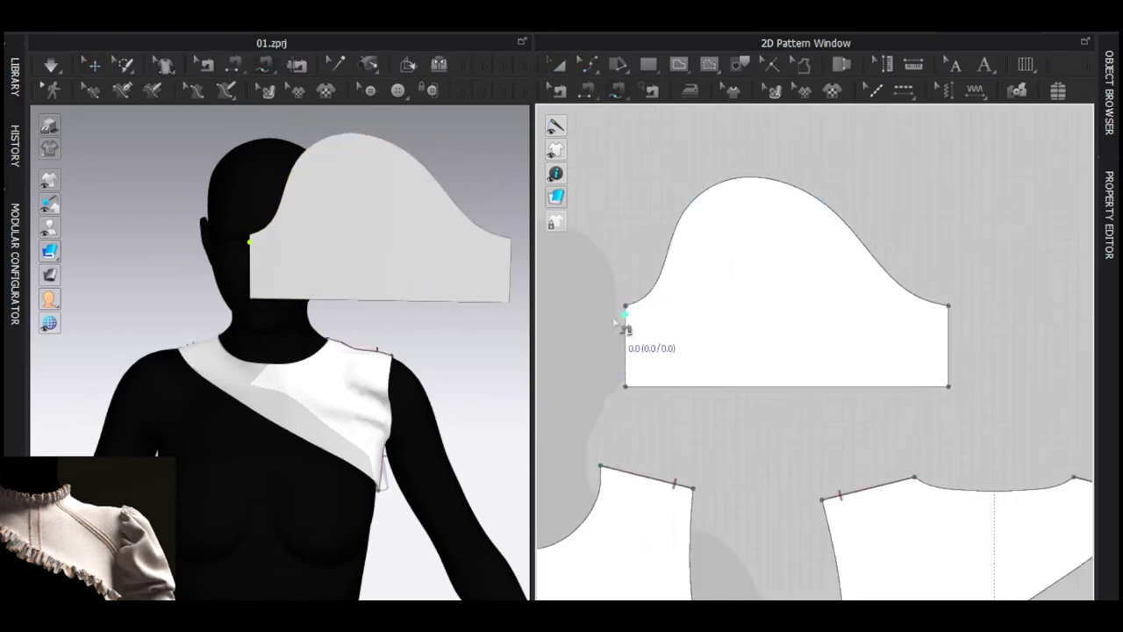
{"action": "left_click", "coordinate": [626, 307]}
{"action": "left_click", "coordinate": [949, 306]}
{"action": "scroll", "coordinate": [903, 351], "scroll_direction": "down", "scroll_amount": 3}
{"action": "middle_click_drag", "start_coordinate": [830, 399], "coordinate": [803, 245]}
{"action": "key", "text": "Return"}
{"action": "left_click", "coordinate": [741, 322]}
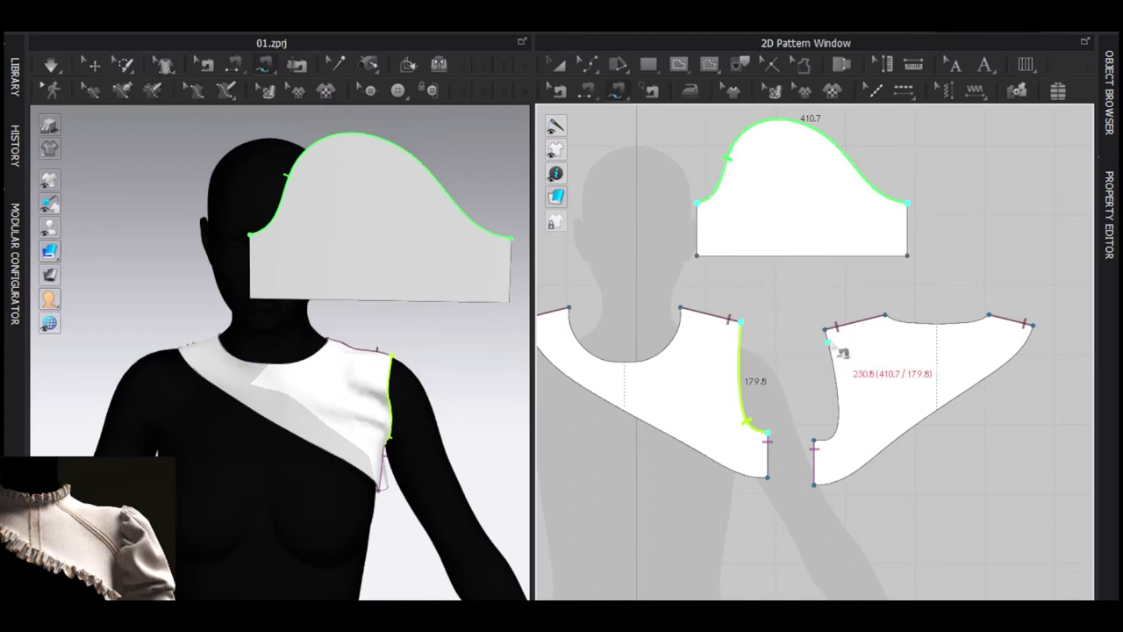
{"action": "left_click", "coordinate": [825, 330]}
{"action": "left_click", "coordinate": [815, 440]}
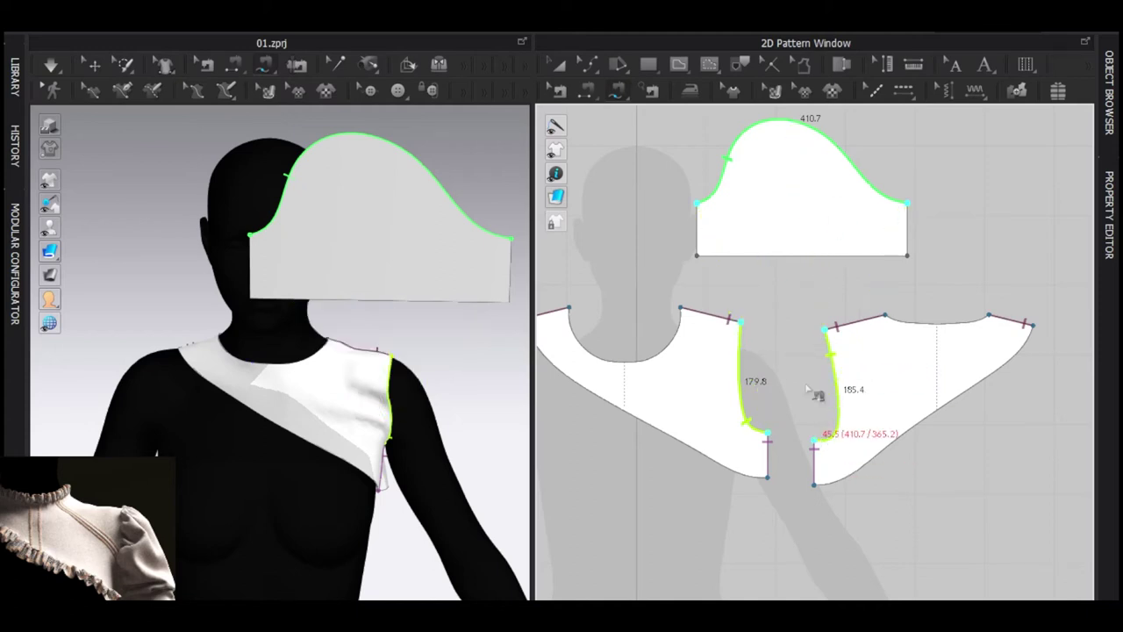
{"action": "key", "text": "Return"}
Place the sleeve pattern around the avatar's upper arm using the outer arm arrangement point
{"action": "key", "text": "a"}
{"action": "left_click", "coordinate": [802, 220]}
{"action": "right_click_drag", "start_coordinate": [359, 315], "coordinate": [277, 317]}
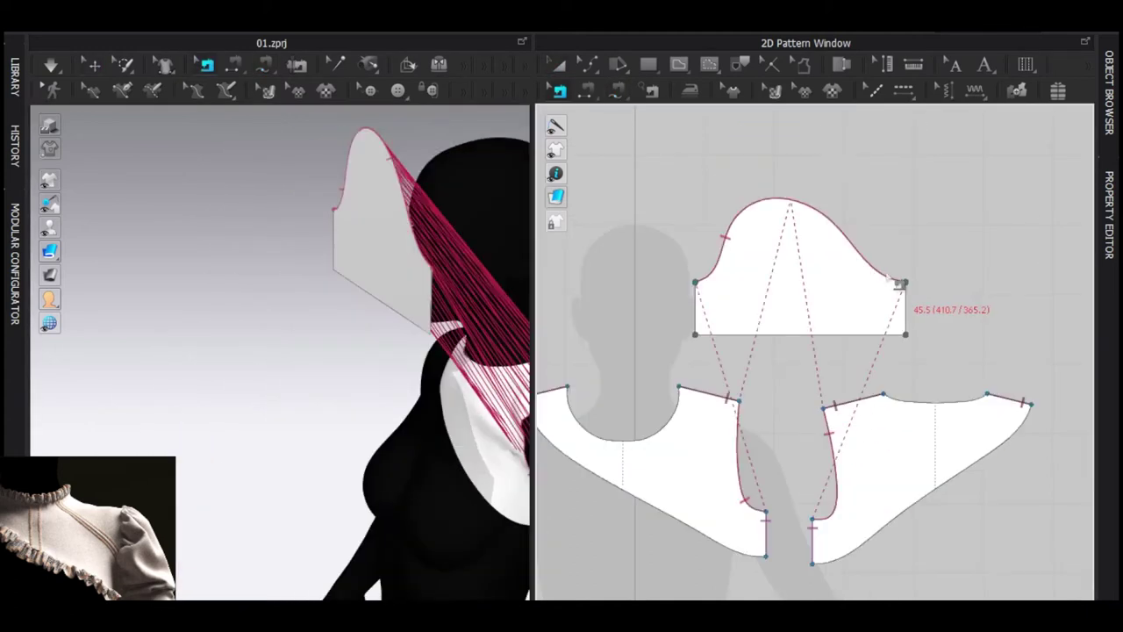
{"action": "key", "text": "z"}
{"action": "left_click", "coordinate": [743, 253]}
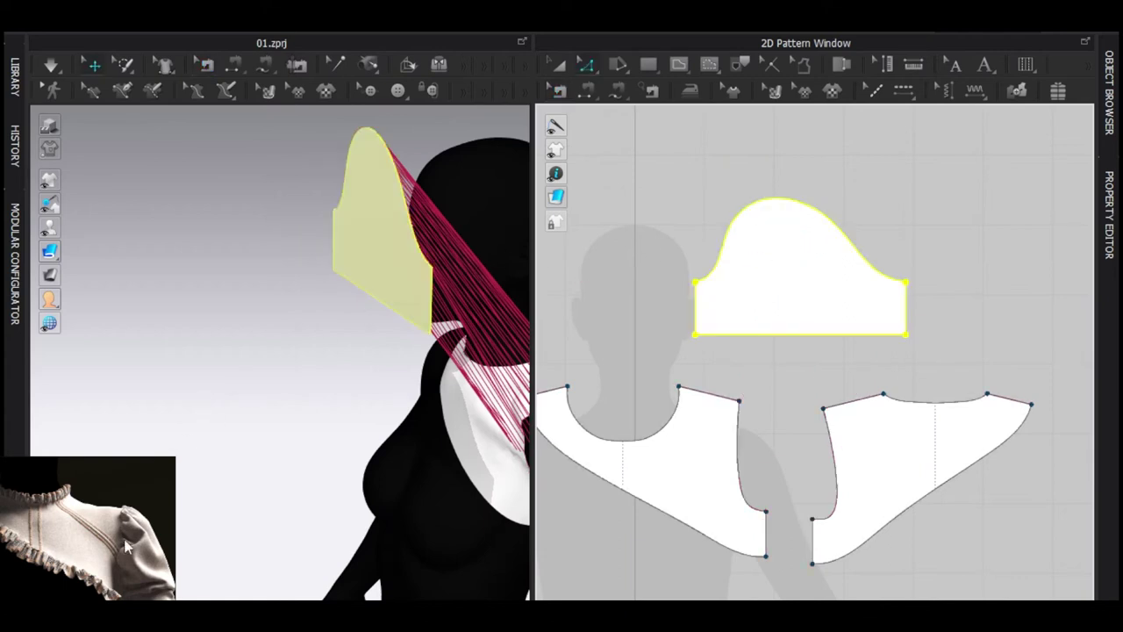
{"action": "middle_click_drag", "start_coordinate": [355, 415], "coordinate": [311, 323]}
{"action": "right_click_drag", "start_coordinate": [384, 322], "coordinate": [370, 323]}
{"action": "key", "text": "shift+f"}
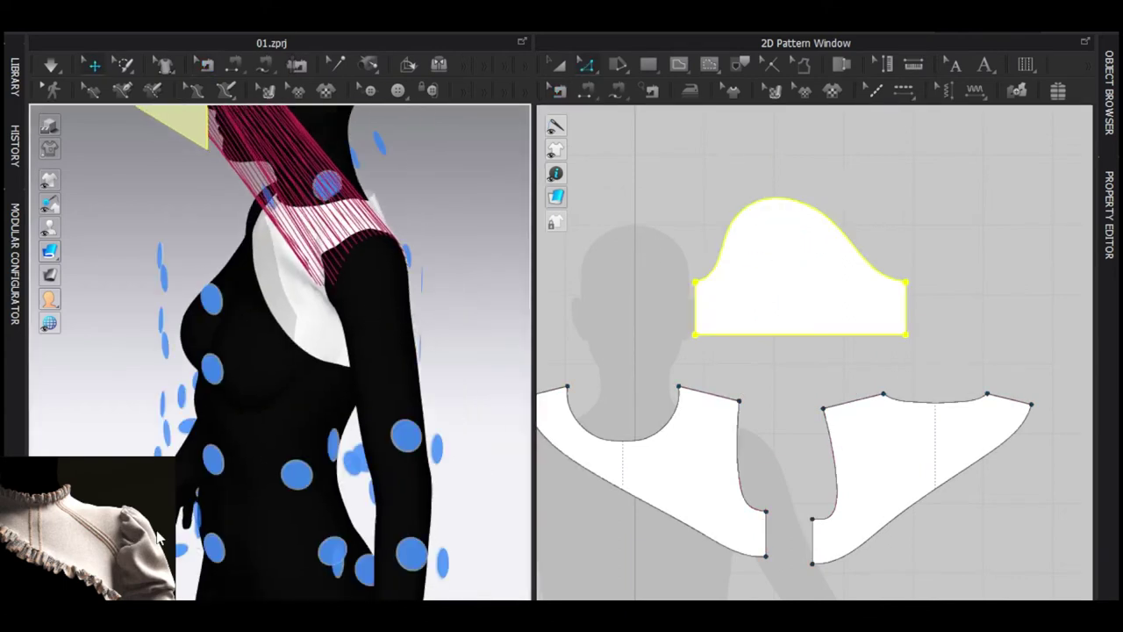
{"action": "left_click", "coordinate": [407, 437]}
{"action": "right_click_drag", "start_coordinate": [386, 256], "coordinate": [454, 251]}
{"action": "key", "text": "shift+f"}
Move the arranged sleeve up the arm toward the shoulder
{"action": "middle_click_drag", "start_coordinate": [456, 267], "coordinate": [372, 265]}
{"action": "left_click_drag", "start_coordinate": [376, 445], "coordinate": [366, 367]}
{"action": "left_click", "coordinate": [428, 281]}
Freeze the front and back yoke patterns, leaving the sleeve free, and simulate the sleeve onto the armhole
{"action": "key", "text": "ctrl+a"}
{"action": "key", "text": "ctrl+k"}
{"action": "left_click", "coordinate": [407, 225]}
{"action": "right_click_drag", "start_coordinate": [294, 290], "coordinate": [334, 293]}
{"action": "left_click", "coordinate": [361, 316]}
{"action": "left_click", "coordinate": [413, 233]}
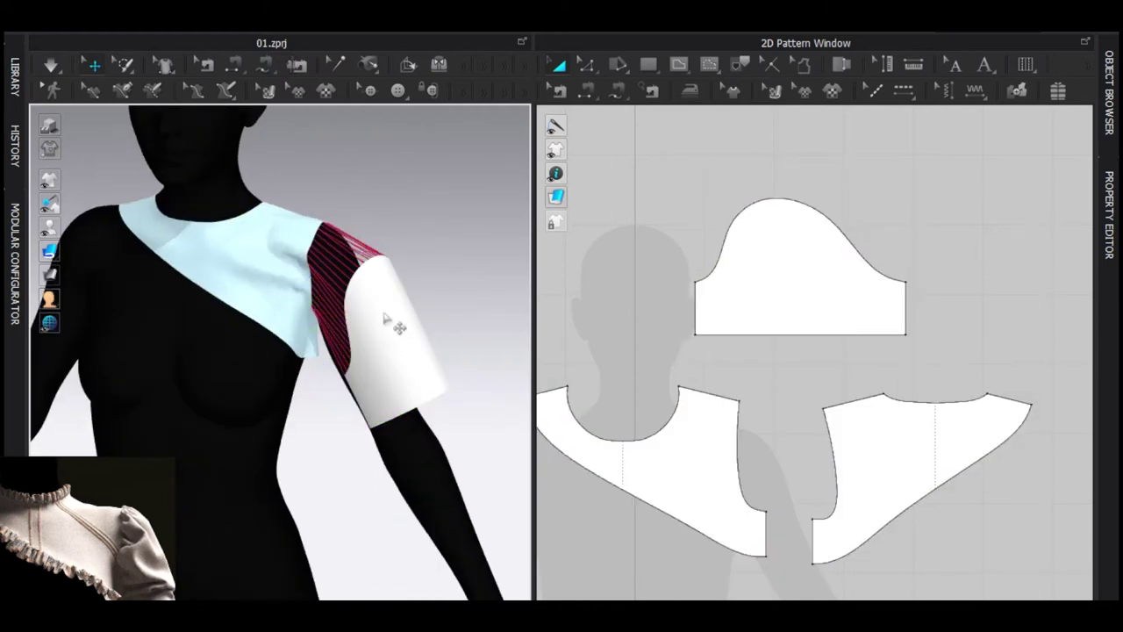
{"action": "key", "text": "space"}
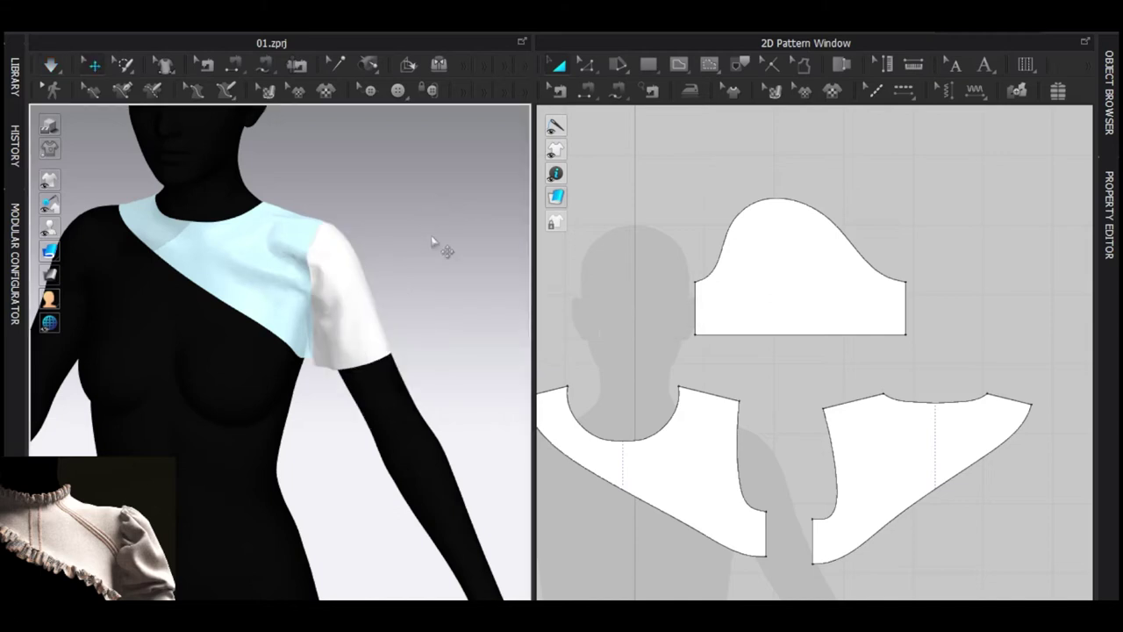
Unfreeze the yoke to simulate it together with the sleeve, and freeze only the yoke patterns again
{"action": "key", "text": "ctrl+shift+k"}
{"action": "key", "text": "space"}
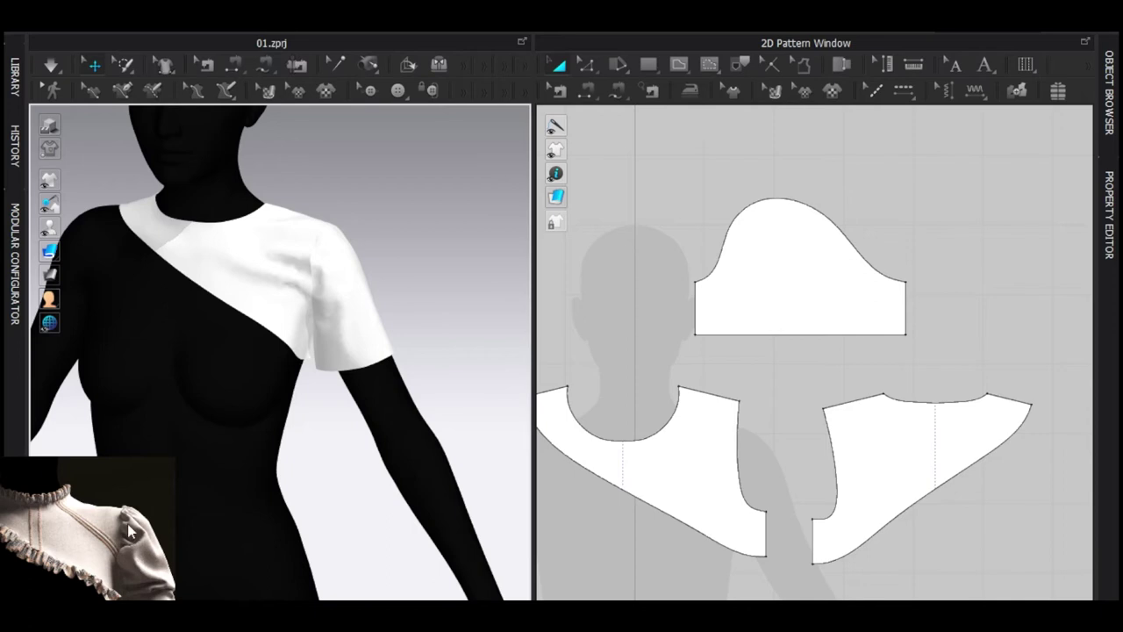
{"action": "key", "text": "ctrl+k"}
{"action": "left_click", "coordinate": [345, 287]}
{"action": "left_click", "coordinate": [436, 178]}
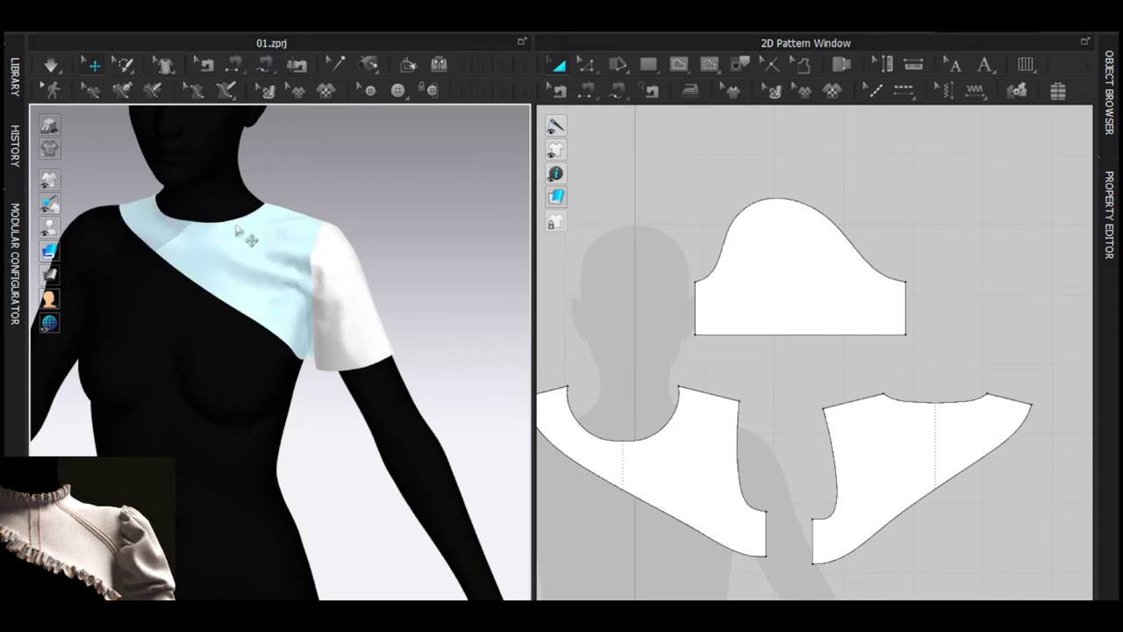
Reshape the sleeve cap into a puff by moving both side curve points outward and the crown point upward
{"action": "scroll", "coordinate": [798, 422], "scroll_direction": "up", "scroll_amount": 3}
{"action": "middle_click_drag", "start_coordinate": [769, 332], "coordinate": [756, 399]}
{"action": "key", "text": "n"}
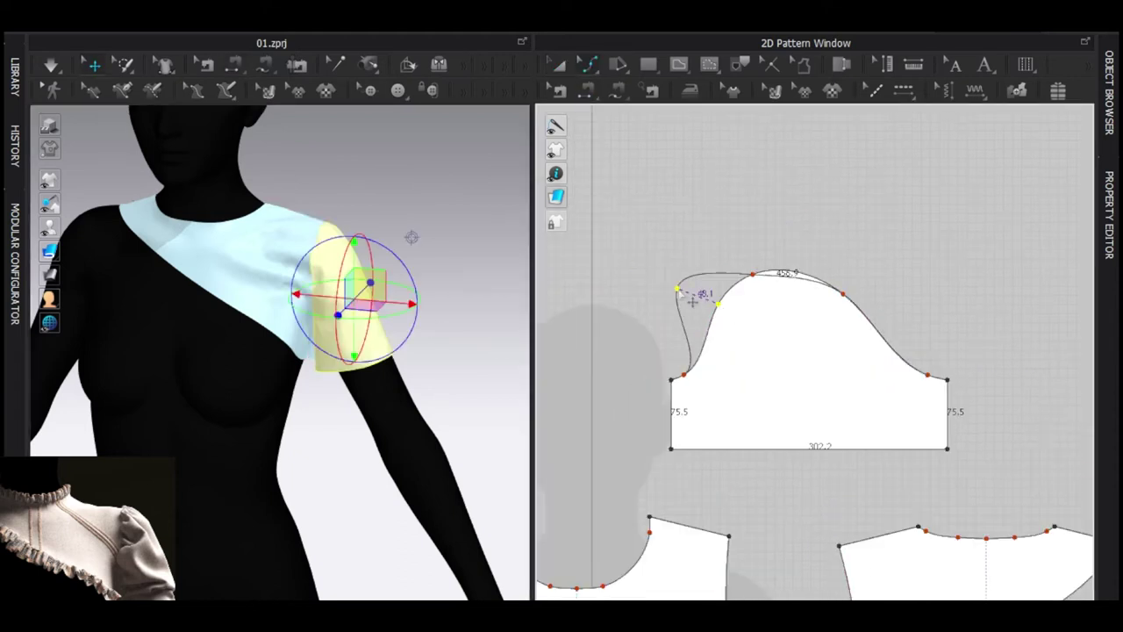
{"action": "left_click_drag", "start_coordinate": [678, 290], "coordinate": [678, 289]}
{"action": "left_click_drag", "start_coordinate": [752, 274], "coordinate": [746, 220]}
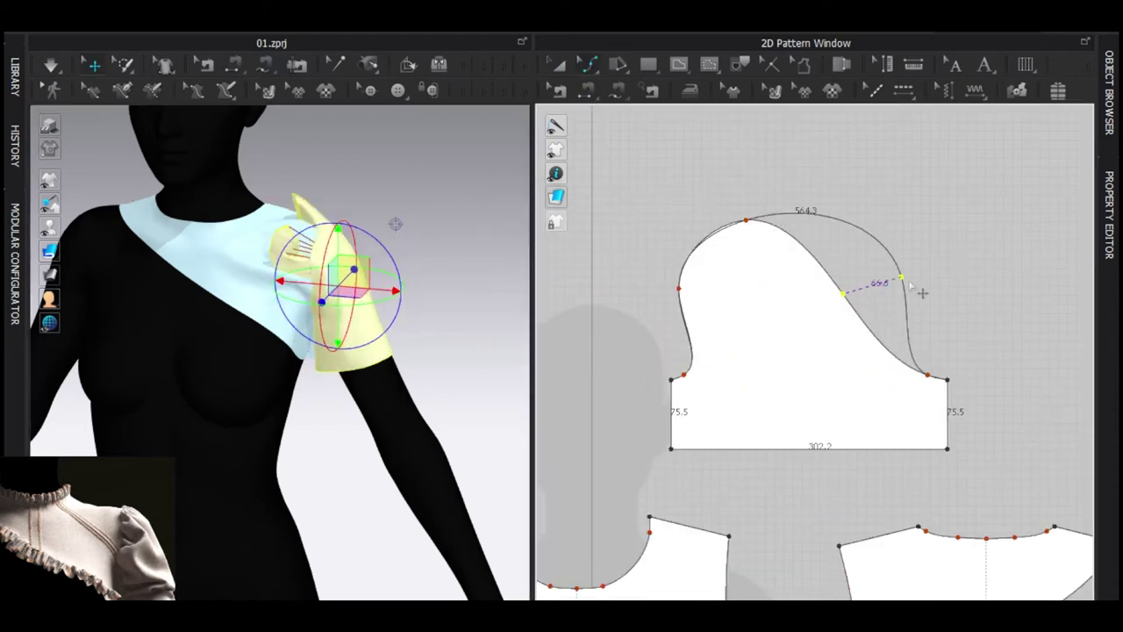
{"action": "left_click_drag", "start_coordinate": [910, 296], "coordinate": [905, 289]}
{"action": "left_click_drag", "start_coordinate": [746, 220], "coordinate": [740, 203]}
{"action": "left_click_drag", "start_coordinate": [678, 288], "coordinate": [665, 279]}
Simulate the puffed sleeve on the arm and check the gathered cap
{"action": "key", "text": "a"}
{"action": "left_click_drag", "start_coordinate": [772, 325], "coordinate": [767, 324]}
{"action": "key", "text": "space"}
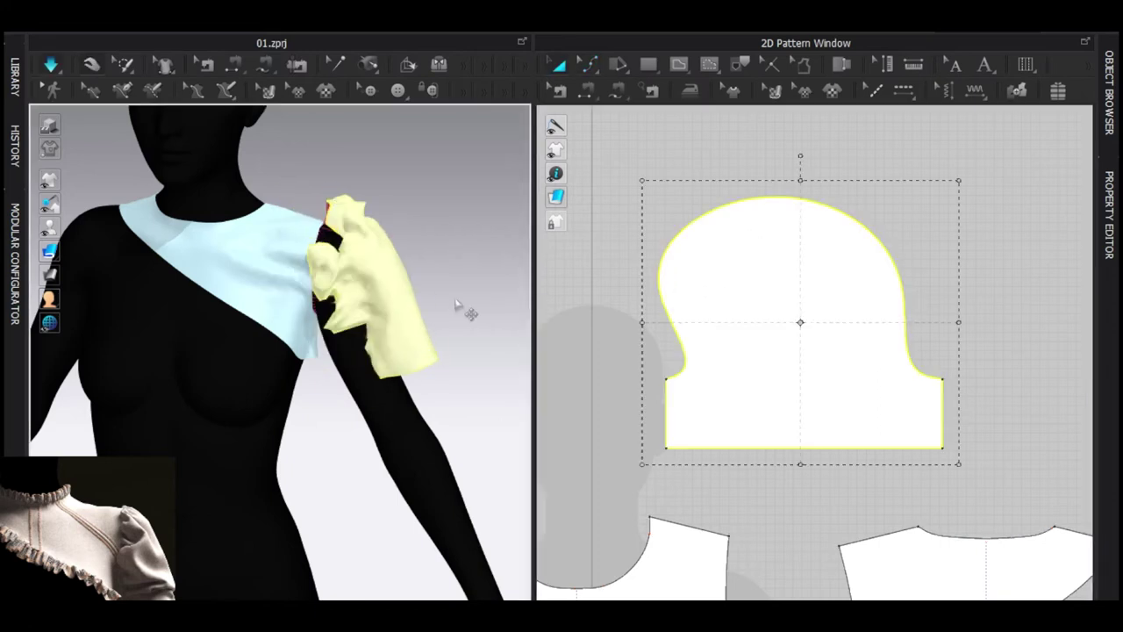
{"action": "right_click_drag", "start_coordinate": [487, 292], "coordinate": [432, 302]}
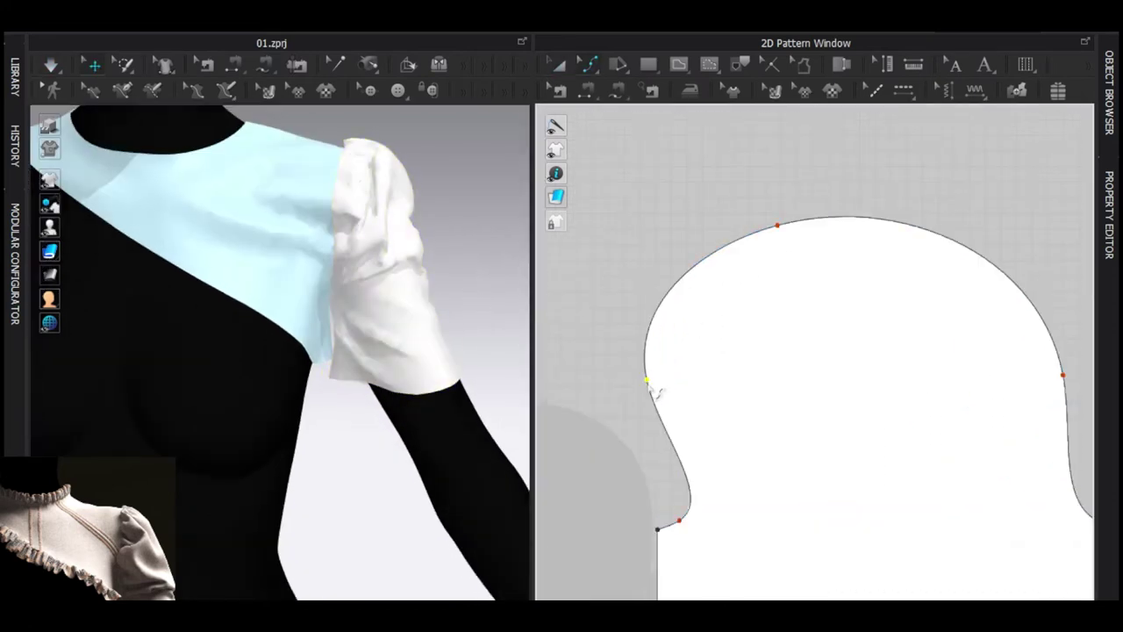
Enlarge the sleeve cap further at the crown and sides, refine the curves near both underarm corners, and simulate the sleeve
{"action": "left_click_drag", "start_coordinate": [647, 381], "coordinate": [629, 392]}
{"action": "left_click_drag", "start_coordinate": [776, 225], "coordinate": [775, 181]}
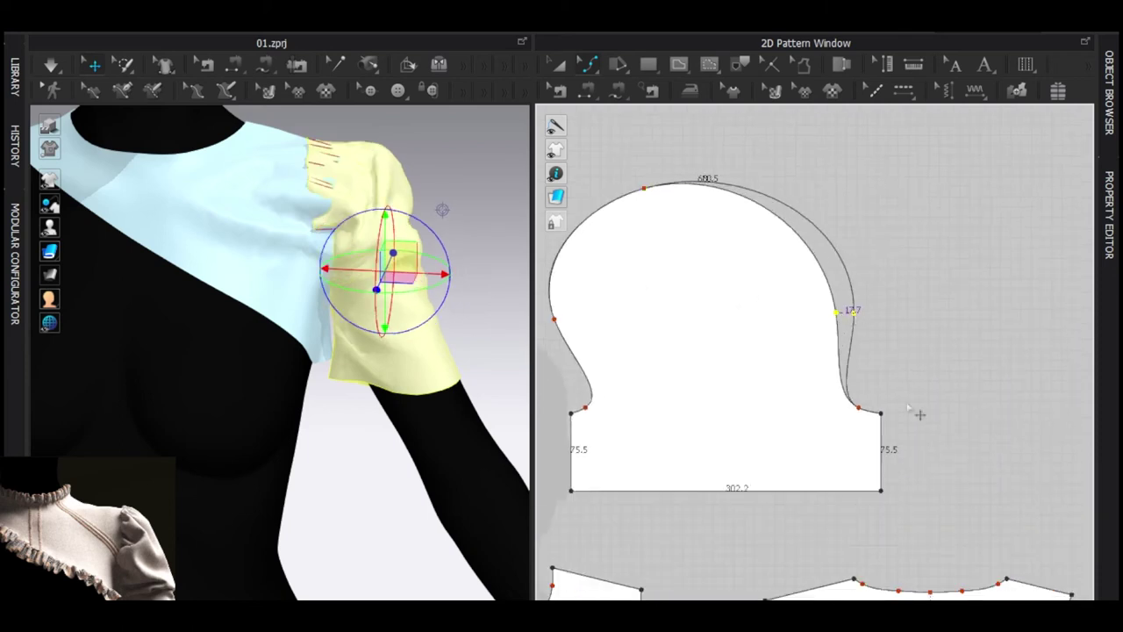
{"action": "left_click_drag", "start_coordinate": [829, 387], "coordinate": [816, 401]}
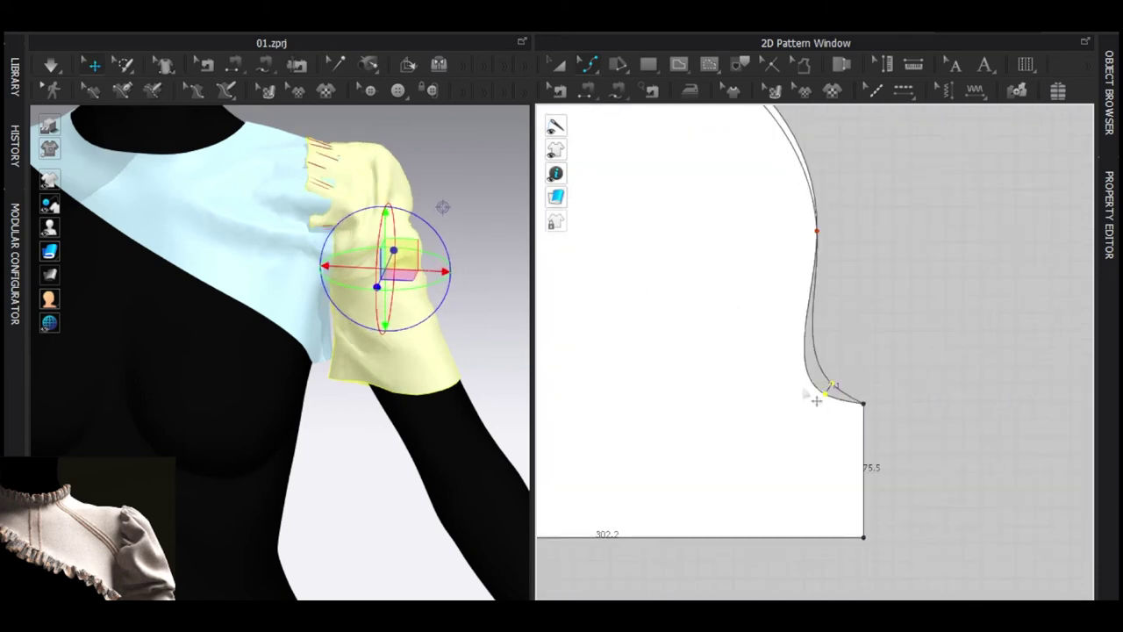
{"action": "scroll", "coordinate": [782, 364], "scroll_direction": "down", "scroll_amount": 3}
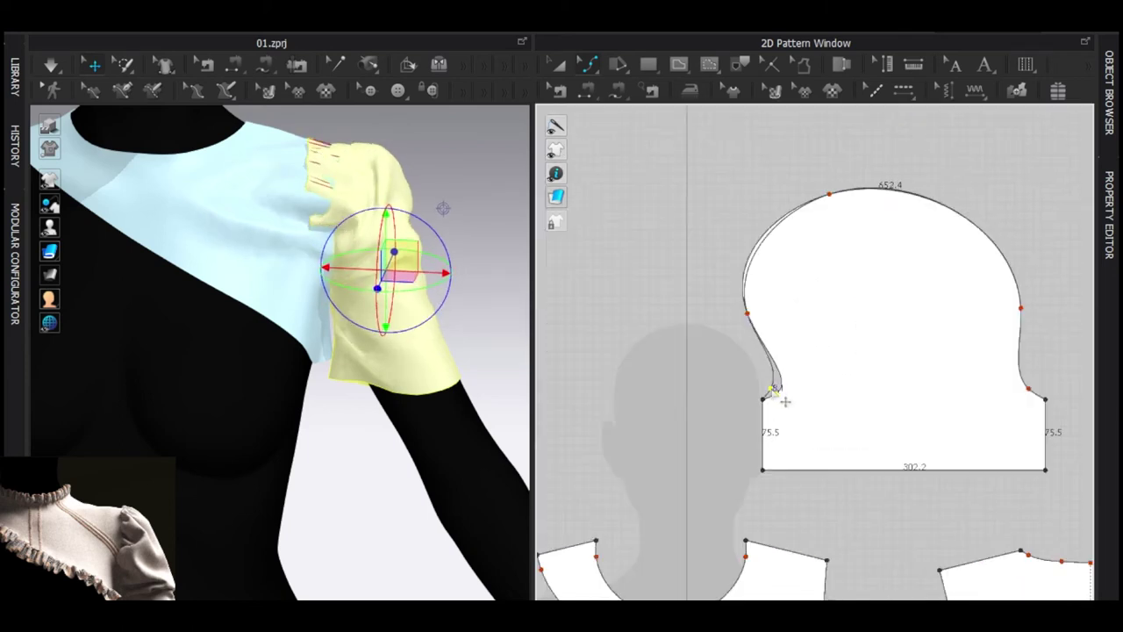
{"action": "key", "text": "a"}
{"action": "key", "text": "space"}
{"action": "right_click_drag", "start_coordinate": [432, 319], "coordinate": [263, 261]}
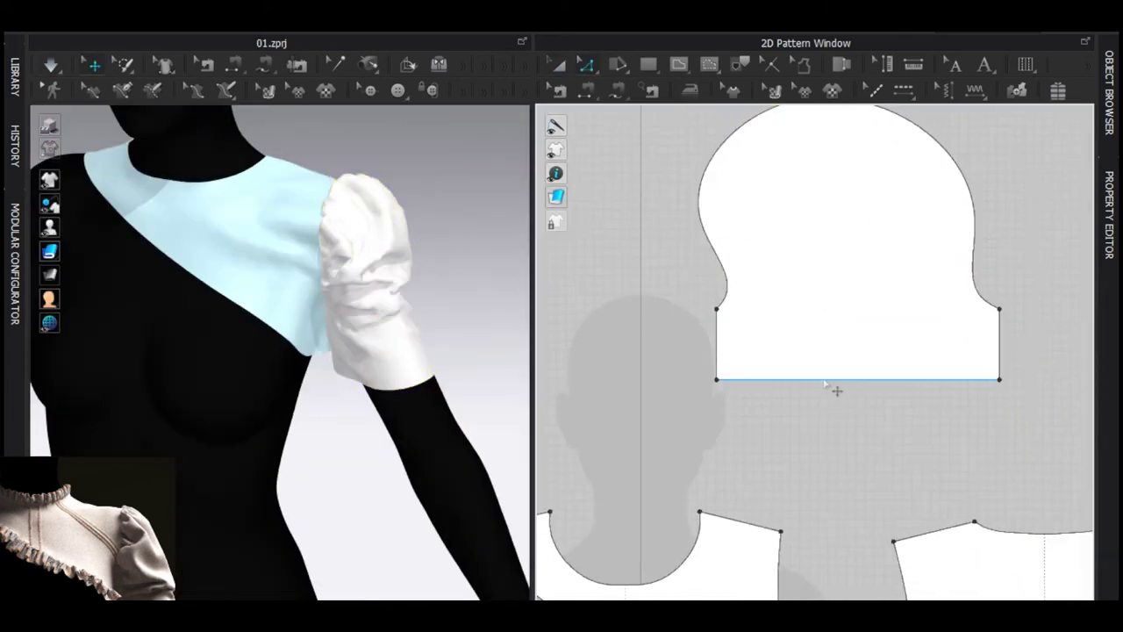
Narrow the sleeve hem evenly from both ends with Transform Point/Segment so the side edges taper inward
{"action": "left_click", "coordinate": [858, 380]}
{"action": "key", "text": "Delete"}
{"action": "left_click", "coordinate": [838, 383]}
{"action": "left_click", "coordinate": [586, 65]}
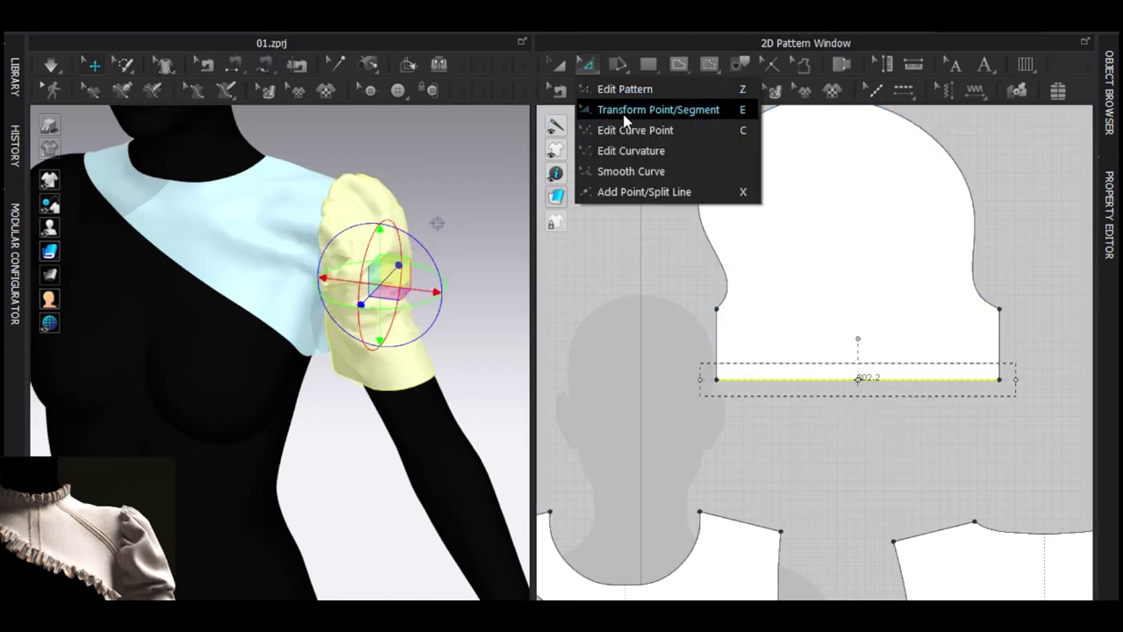
{"action": "left_click", "coordinate": [625, 111]}
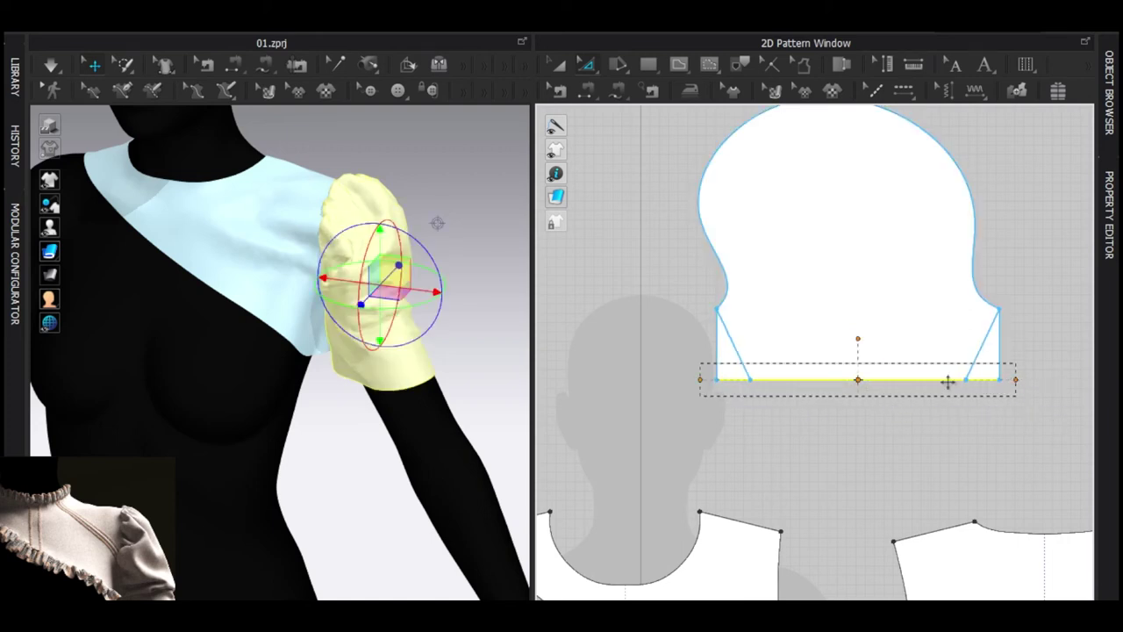
Curve the sleeve hem upward with a curve point at its middle, checking the hem around the arm
{"action": "scroll", "coordinate": [451, 401], "scroll_direction": "up", "scroll_amount": 5}
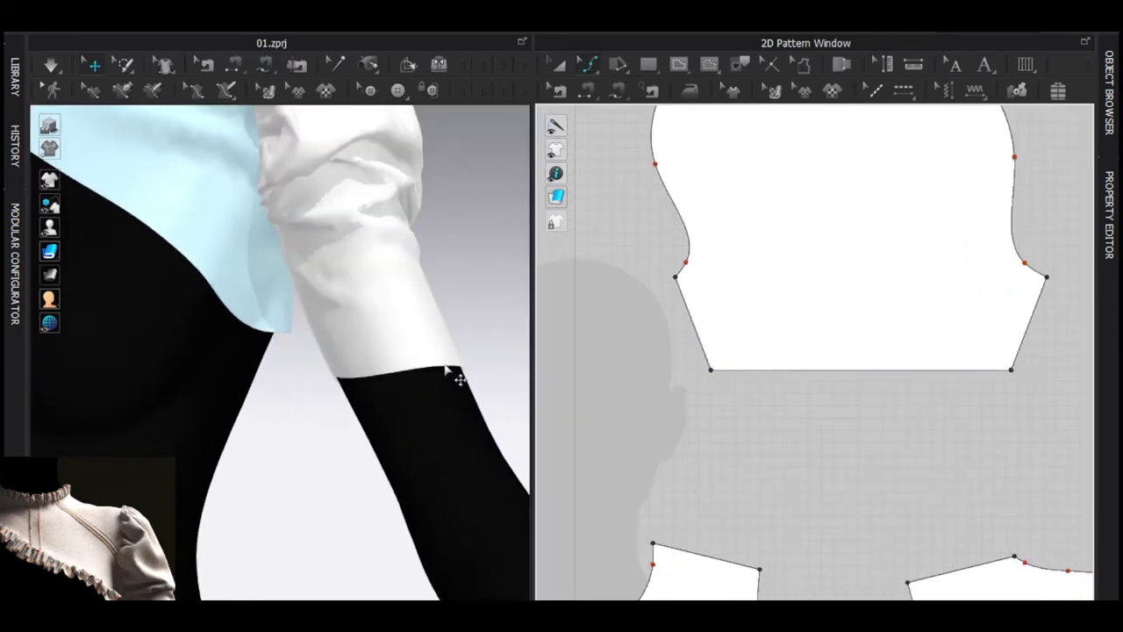
{"action": "right_click_drag", "start_coordinate": [446, 371], "coordinate": [401, 416]}
{"action": "scroll", "coordinate": [489, 394], "scroll_direction": "up", "scroll_amount": 3}
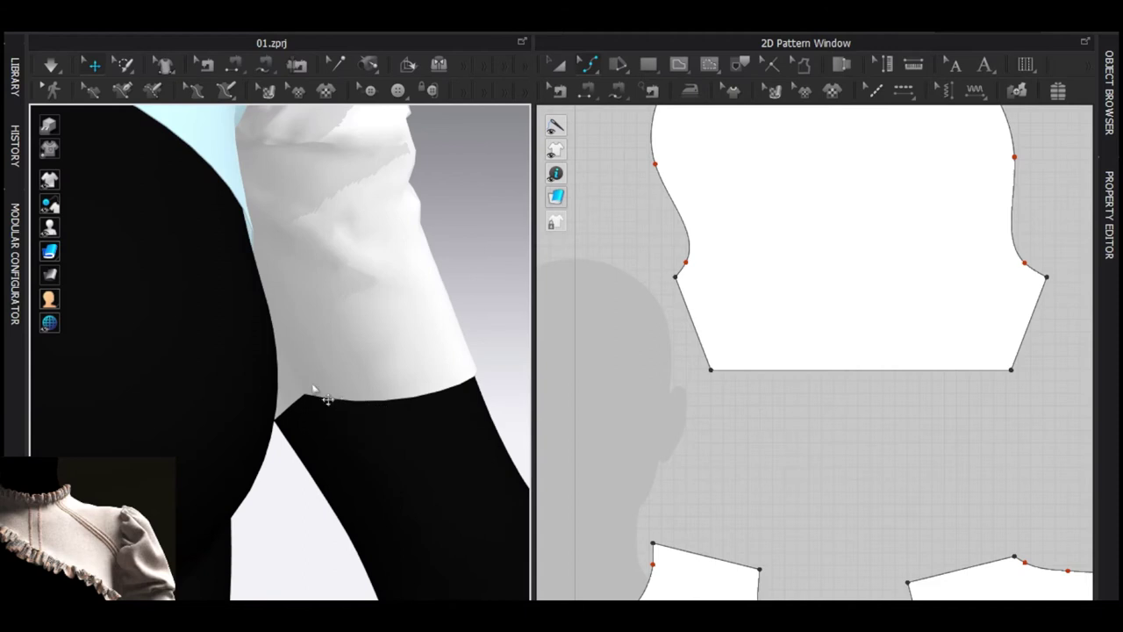
{"action": "right_click_drag", "start_coordinate": [313, 389], "coordinate": [284, 394]}
{"action": "right_click_drag", "start_coordinate": [422, 376], "coordinate": [545, 393]}
{"action": "left_click_drag", "start_coordinate": [862, 370], "coordinate": [860, 342]}
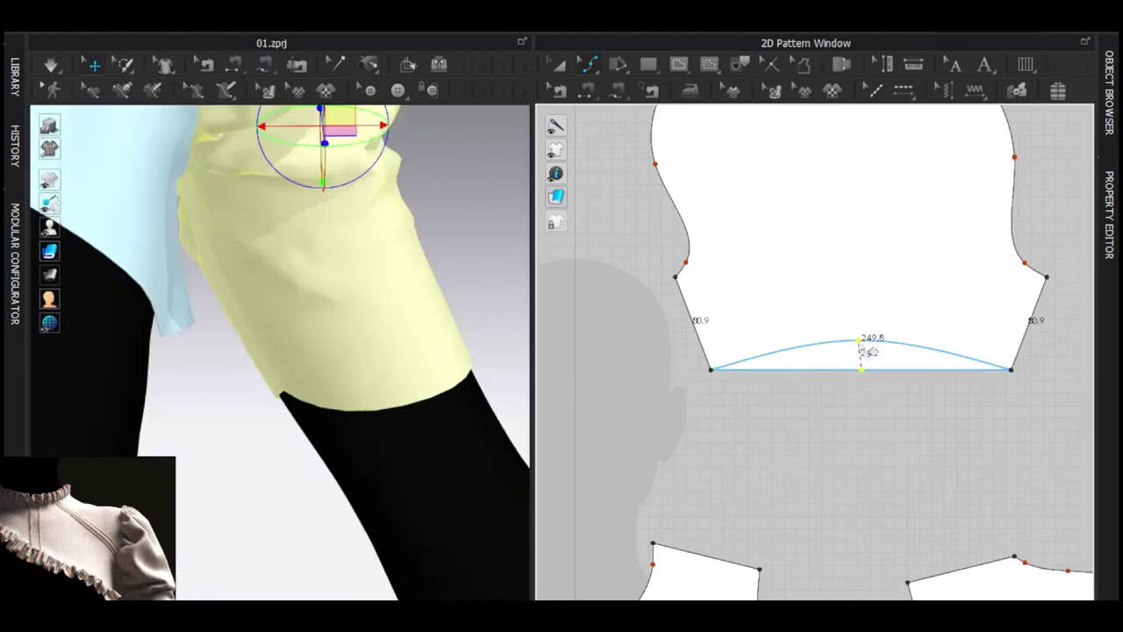
Raise the sleeve hem's middle curve point a little more and simulate the sleeve
{"action": "right_click_drag", "start_coordinate": [515, 444], "coordinate": [439, 334]}
{"action": "key", "text": "shift+a"}
{"action": "left_click_drag", "start_coordinate": [859, 339], "coordinate": [859, 328]}
{"action": "right_click_drag", "start_coordinate": [441, 348], "coordinate": [352, 381]}
{"action": "scroll", "coordinate": [354, 381], "scroll_direction": "down", "scroll_amount": 3}
{"action": "key", "text": "shift+a"}
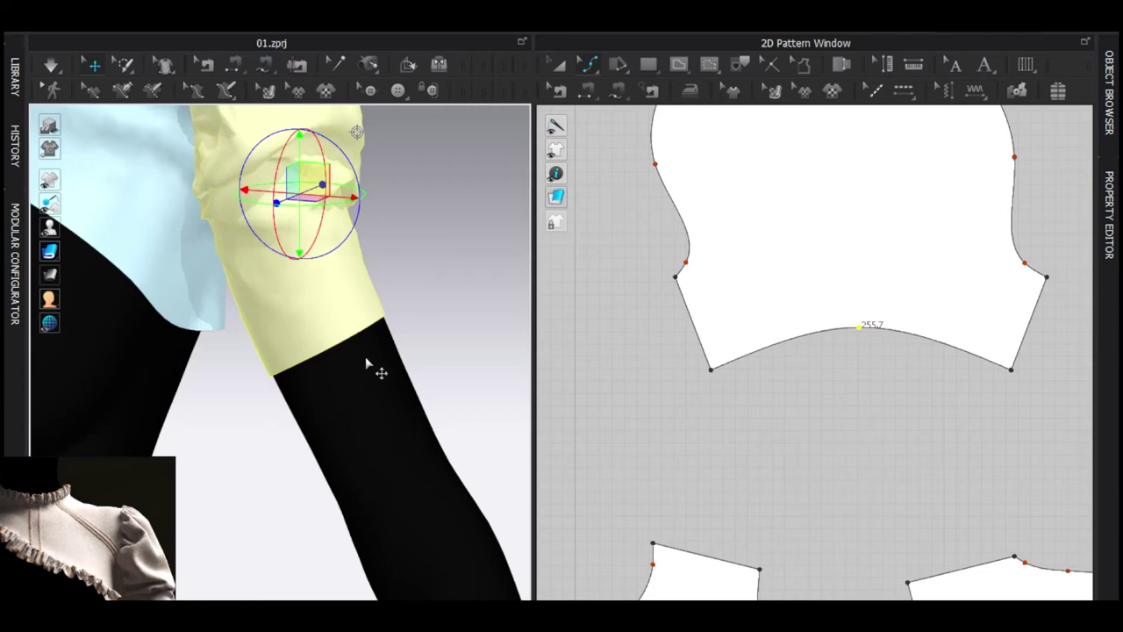
{"action": "left_click", "coordinate": [388, 357]}
{"action": "key", "text": "space"}
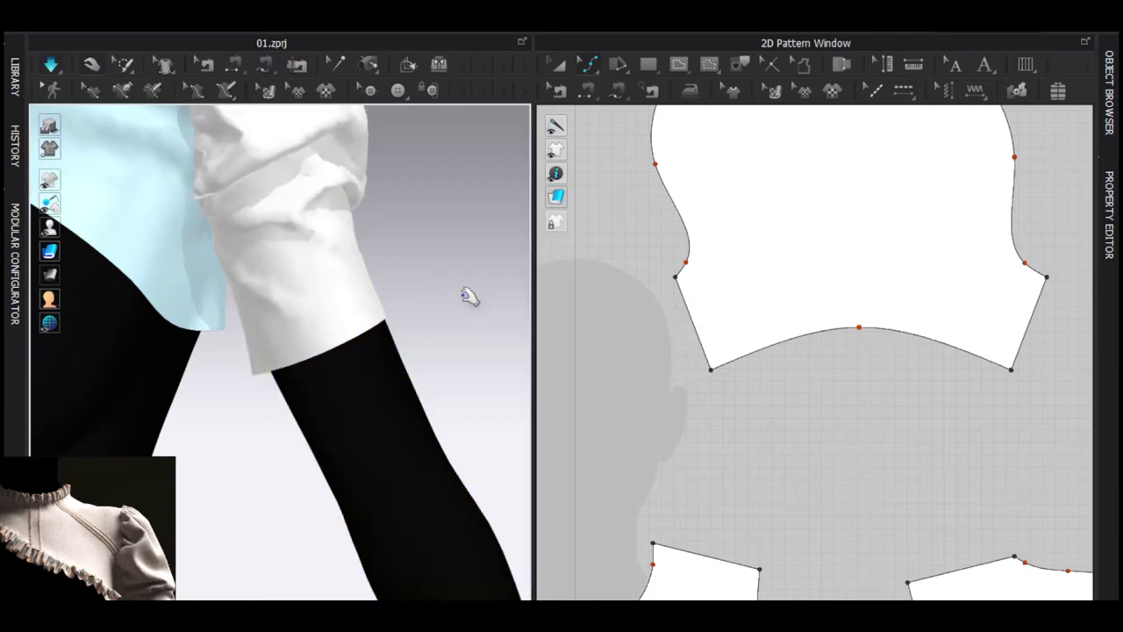
{"action": "key", "text": "space"}
Narrow the sleeve hem a little more evenly from both ends and simulate the sleeve around the arm
{"action": "left_click", "coordinate": [860, 347]}
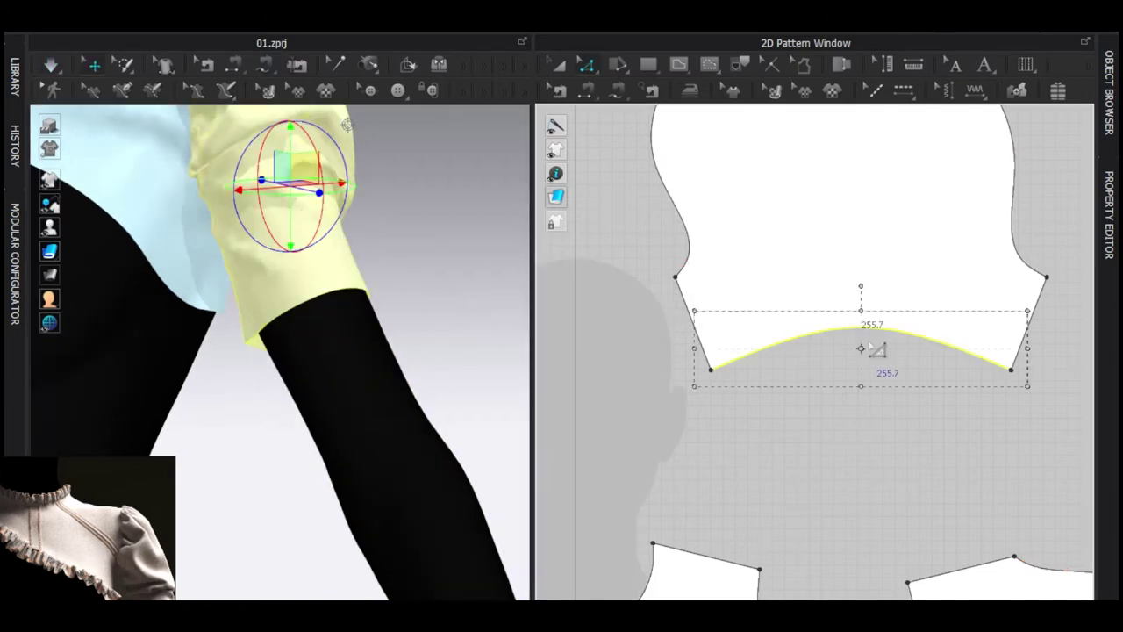
{"action": "left_click", "coordinate": [1034, 352]}
{"action": "left_click", "coordinate": [855, 330]}
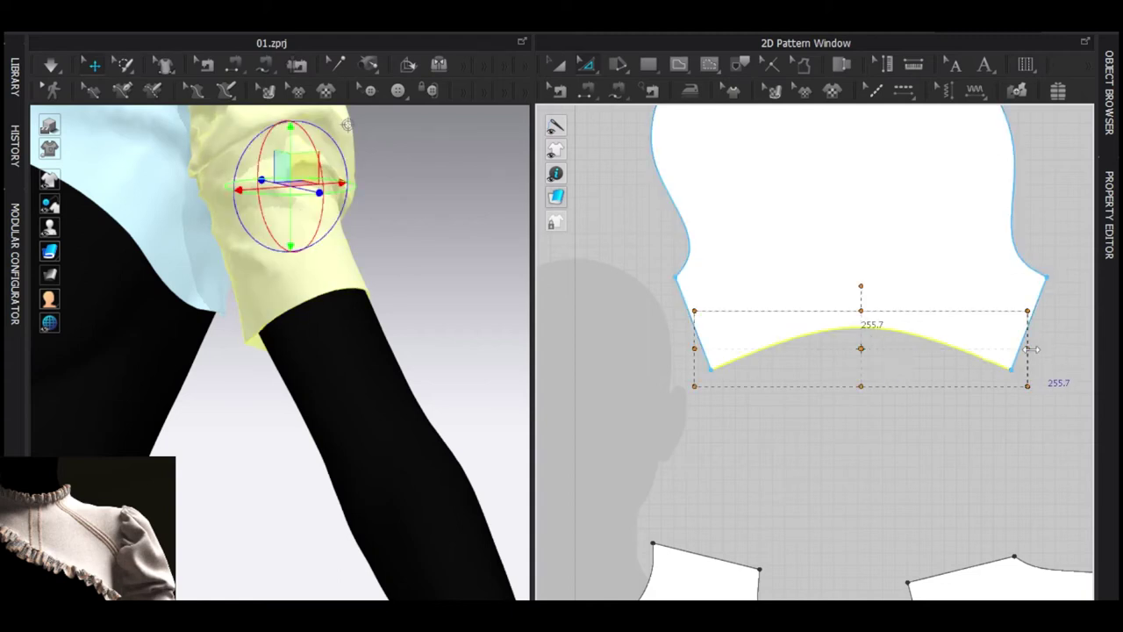
{"action": "left_click", "coordinate": [853, 442]}
{"action": "key", "text": "space"}
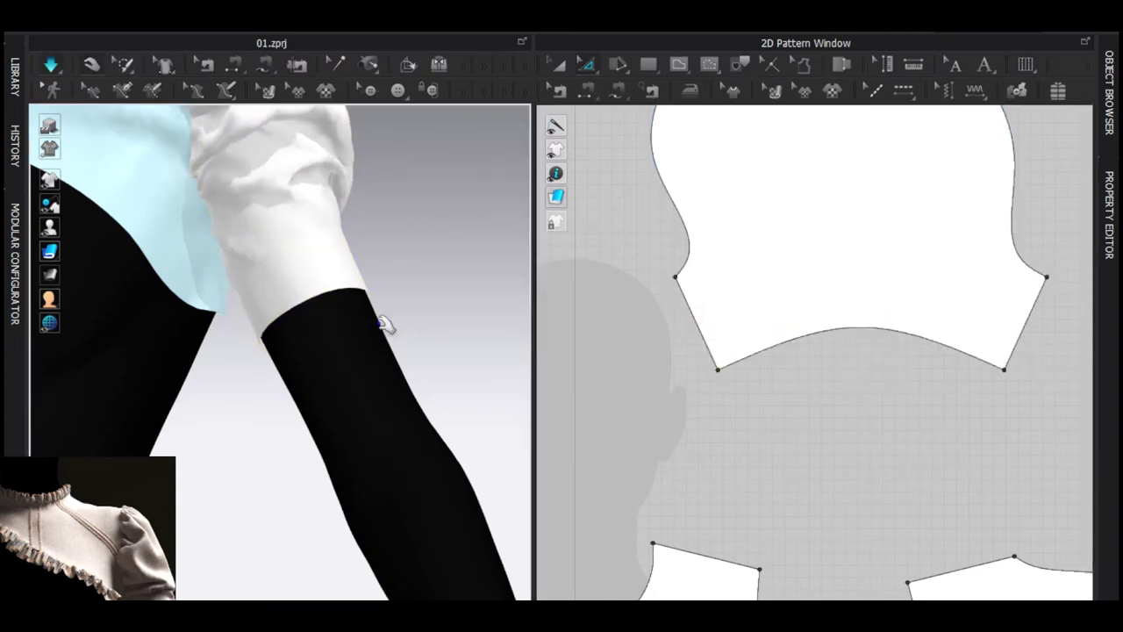
{"action": "scroll", "coordinate": [400, 261], "scroll_direction": "down", "scroll_amount": 5}
{"action": "left_click", "coordinate": [307, 326]}
{"action": "left_click", "coordinate": [356, 253]}
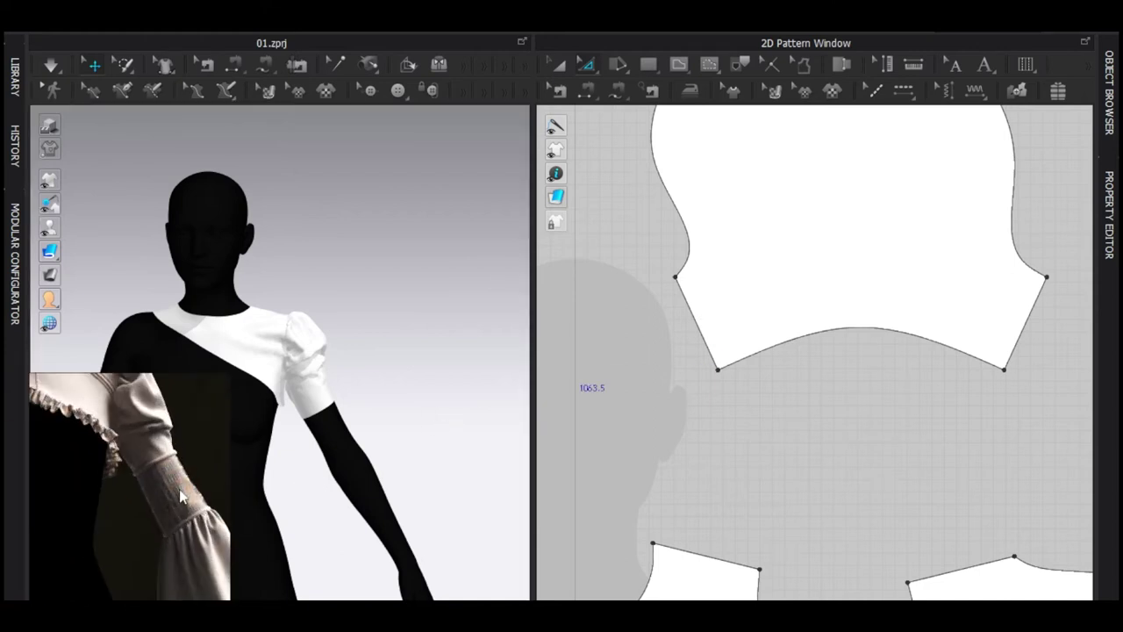
Check the cuff area of the reference image and move the sleeve pattern upward, away from the bodice pieces
{"action": "scroll", "coordinate": [180, 495], "scroll_direction": "up", "scroll_amount": 3}
{"action": "right_click_drag", "start_coordinate": [183, 494], "coordinate": [167, 485]}
{"action": "scroll", "coordinate": [854, 301], "scroll_direction": "down", "scroll_amount": 5}
{"action": "key", "text": "a"}
{"action": "left_click_drag", "start_coordinate": [848, 280], "coordinate": [857, 225]}
{"action": "scroll", "coordinate": [853, 292], "scroll_direction": "up", "scroll_amount": 3}
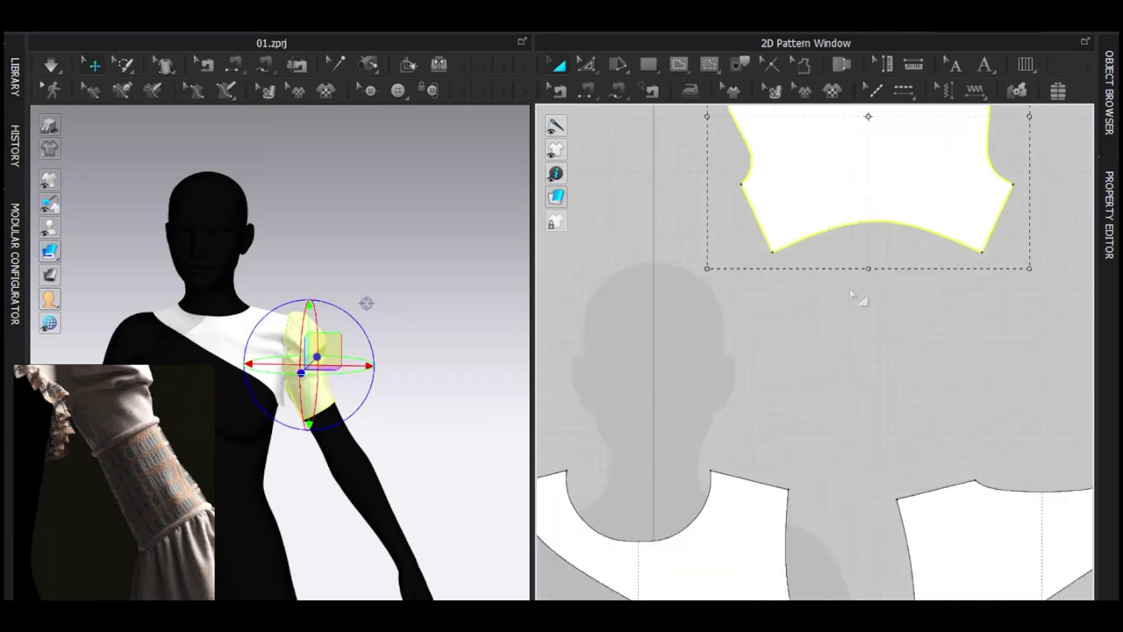
{"action": "scroll", "coordinate": [816, 331], "scroll_direction": "up", "scroll_amount": 3}
Offset the sleeve's curved hem inward as a single internal line 10 mm away, extended to the side seams
{"action": "key", "text": "z"}
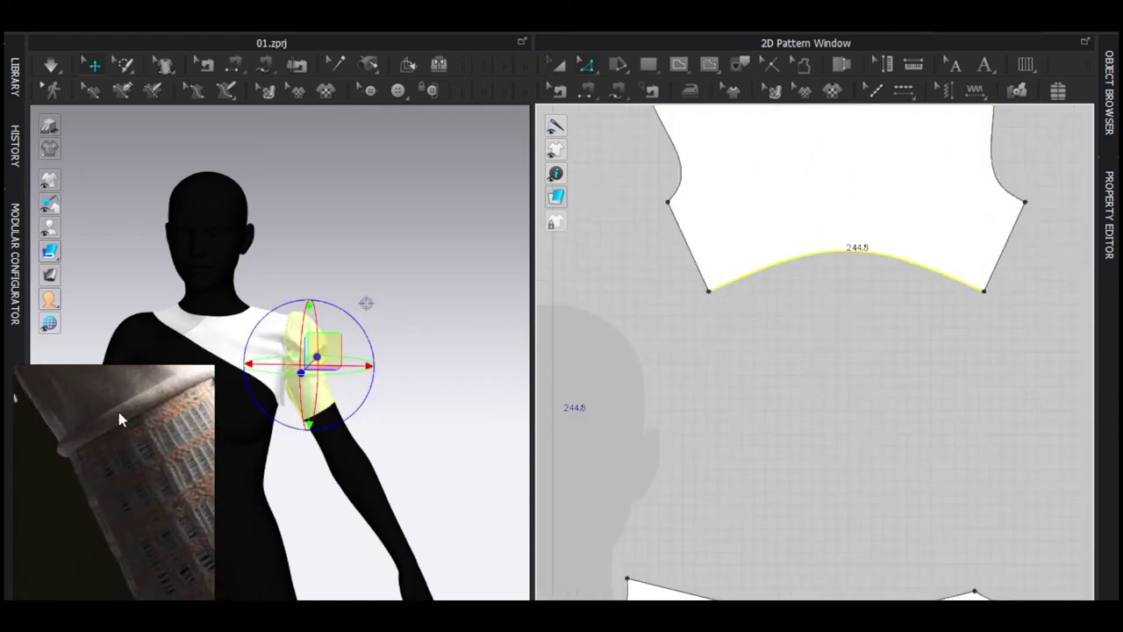
{"action": "middle_click_drag", "start_coordinate": [856, 265], "coordinate": [808, 359]}
{"action": "right_click", "coordinate": [794, 346]}
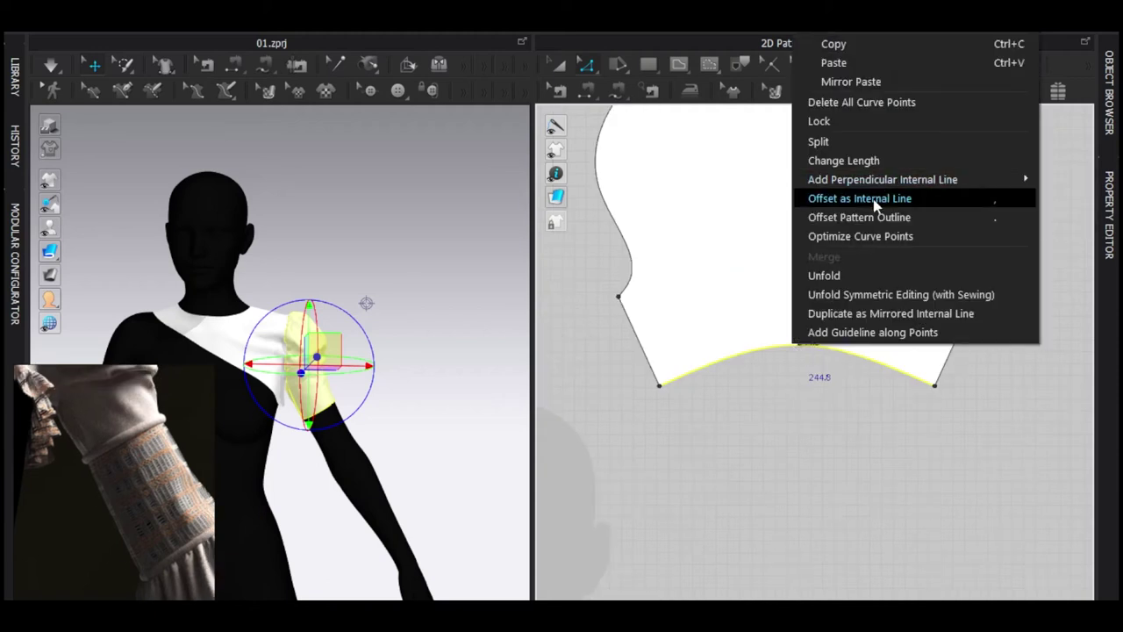
{"action": "left_click", "coordinate": [875, 198]}
{"action": "left_click_drag", "start_coordinate": [552, 165], "coordinate": [530, 167]}
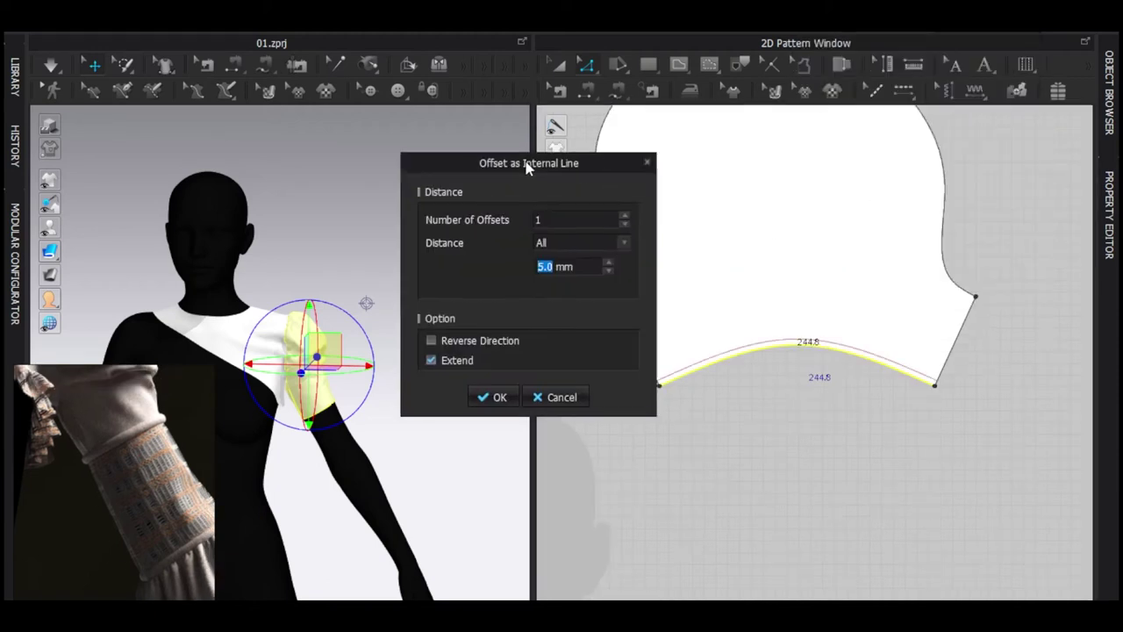
{"action": "left_click", "coordinate": [494, 397]}
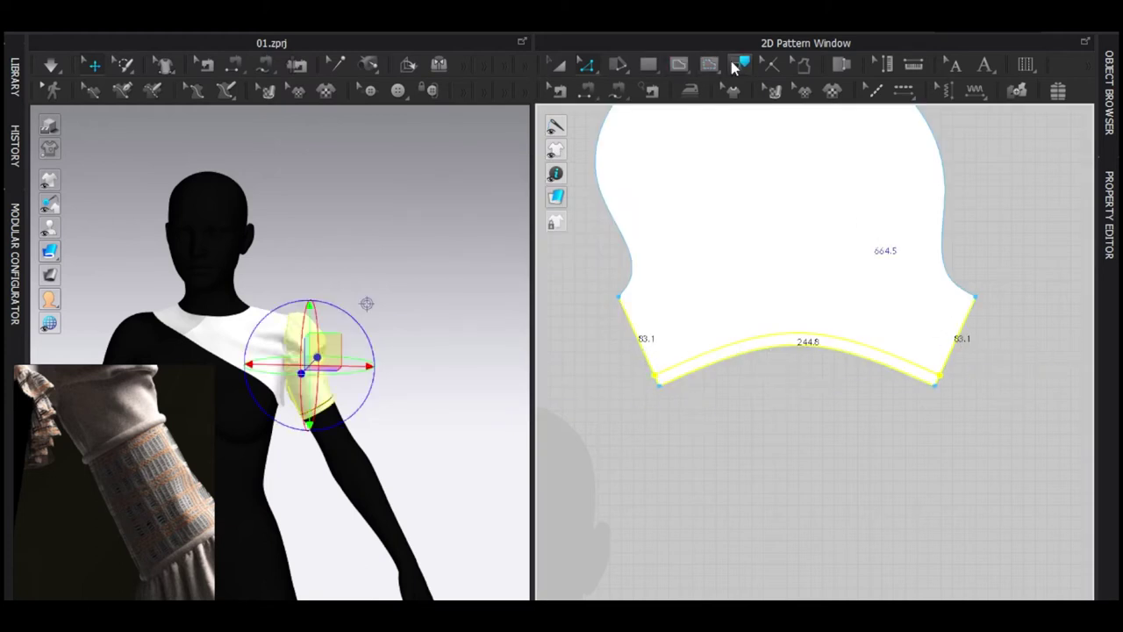
Copy the narrow band between the offset line and the hem as a separate pattern strip just below the sleeve
{"action": "left_click", "coordinate": [835, 344]}
{"action": "left_click_drag", "start_coordinate": [832, 358], "coordinate": [810, 409]}
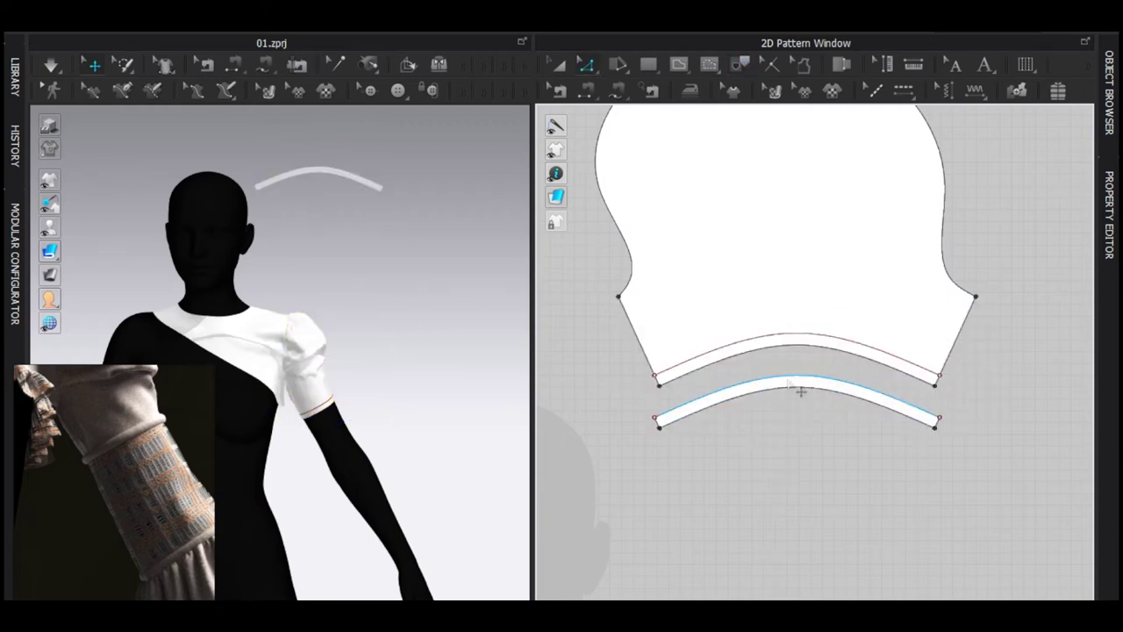
{"action": "left_click", "coordinate": [681, 459]}
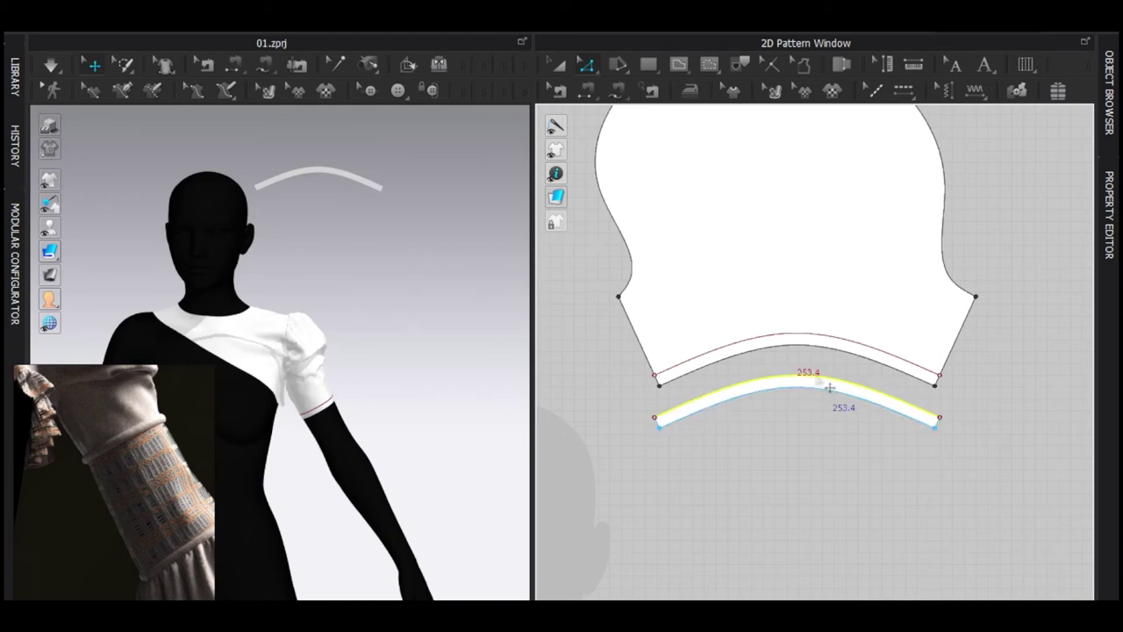
Sew the strip's long curved edges to the sleeve's internal line and hem
{"action": "scroll", "coordinate": [748, 392], "scroll_direction": "up", "scroll_amount": 3}
{"action": "key", "text": "n"}
{"action": "left_click", "coordinate": [657, 401]}
{"action": "left_click", "coordinate": [649, 350]}
{"action": "left_click", "coordinate": [652, 354]}
{"action": "left_click", "coordinate": [683, 417]}
Superimpose the narrow strip over the sleeve hem on the avatar's arm
{"action": "scroll", "coordinate": [679, 415], "scroll_direction": "down", "scroll_amount": 3}
{"action": "key", "text": "a"}
{"action": "left_click", "coordinate": [711, 398]}
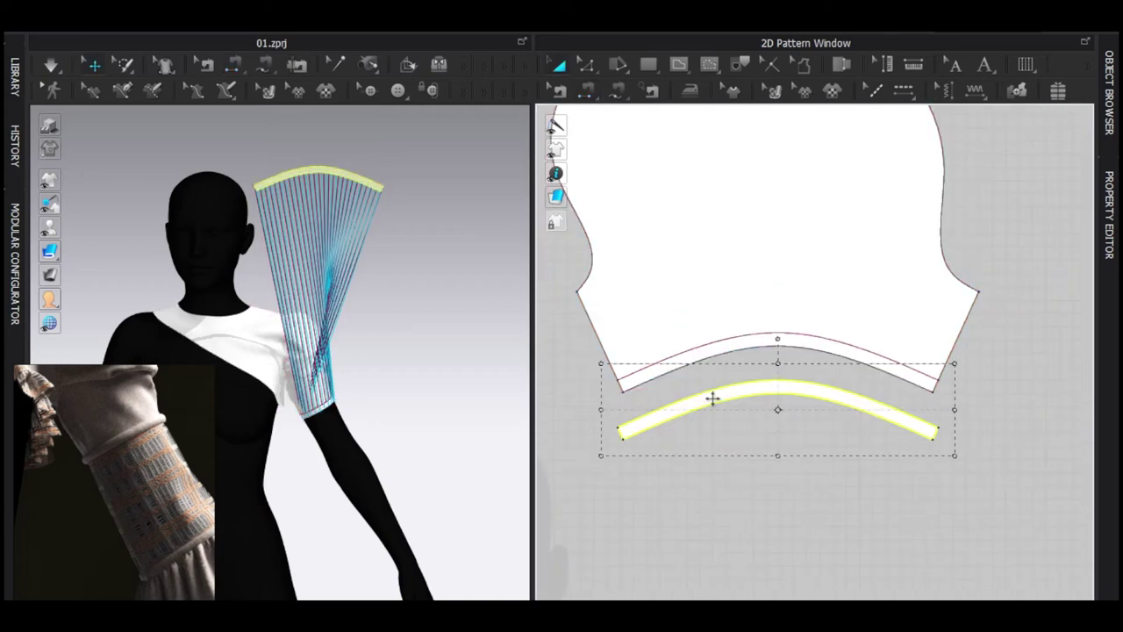
{"action": "scroll", "coordinate": [335, 405], "scroll_direction": "up", "scroll_amount": 3}
{"action": "scroll", "coordinate": [384, 401], "scroll_direction": "down", "scroll_amount": 2}
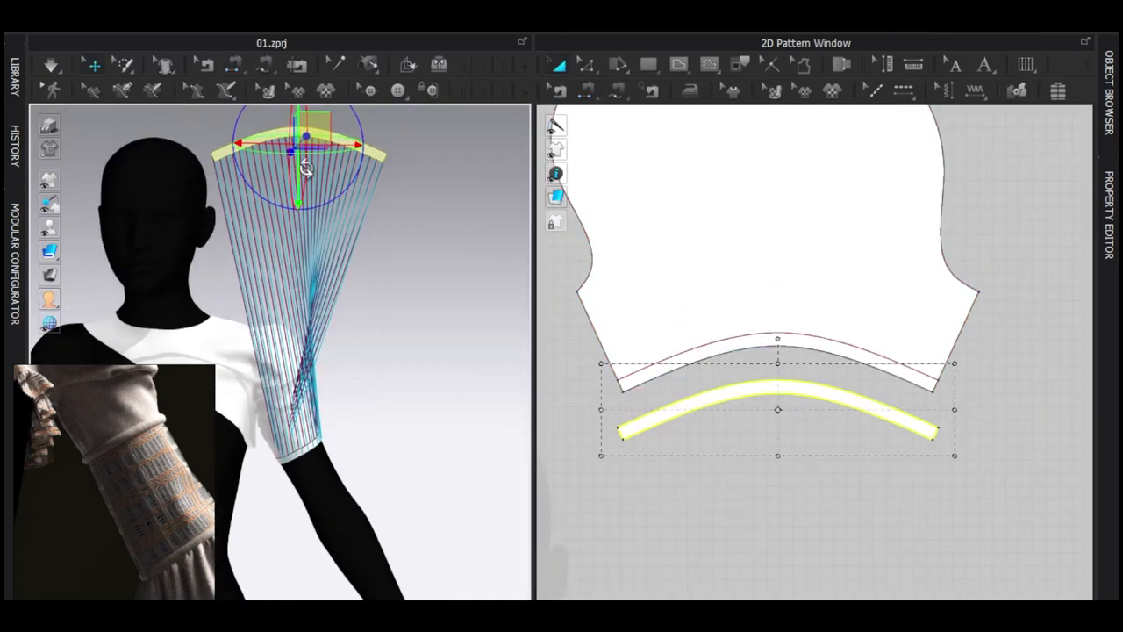
{"action": "right_click", "coordinate": [307, 167]}
{"action": "left_click", "coordinate": [368, 412]}
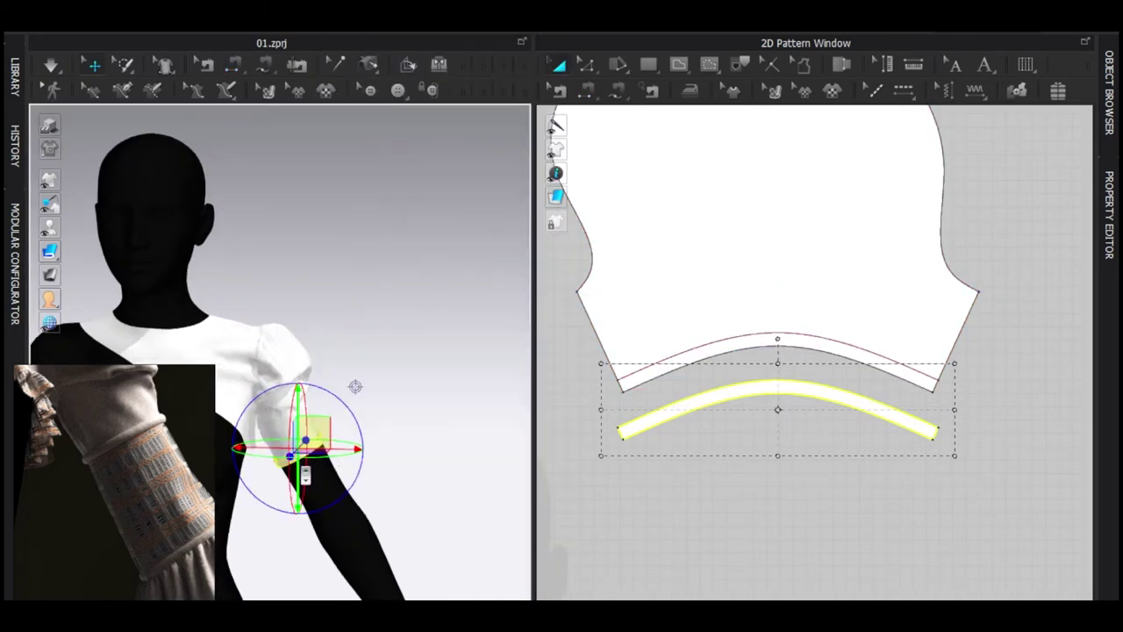
Simulate the garment briefly so the strip settles around the sleeve hem
{"action": "scroll", "coordinate": [304, 475], "scroll_direction": "up", "scroll_amount": 3}
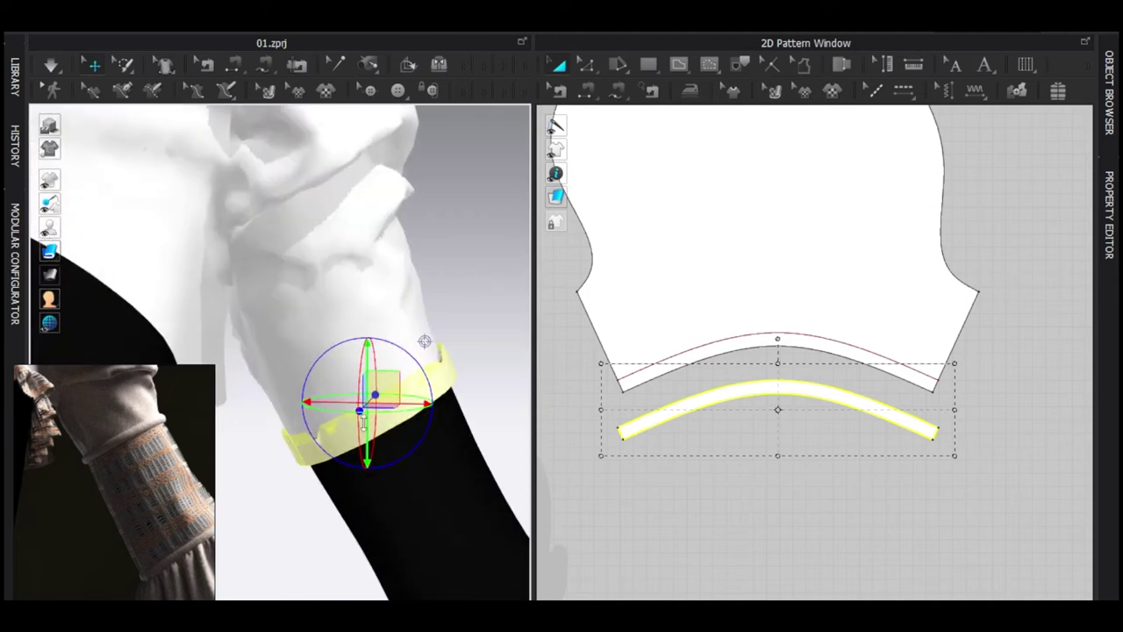
{"action": "left_click", "coordinate": [449, 272]}
{"action": "scroll", "coordinate": [408, 449], "scroll_direction": "up", "scroll_amount": 3}
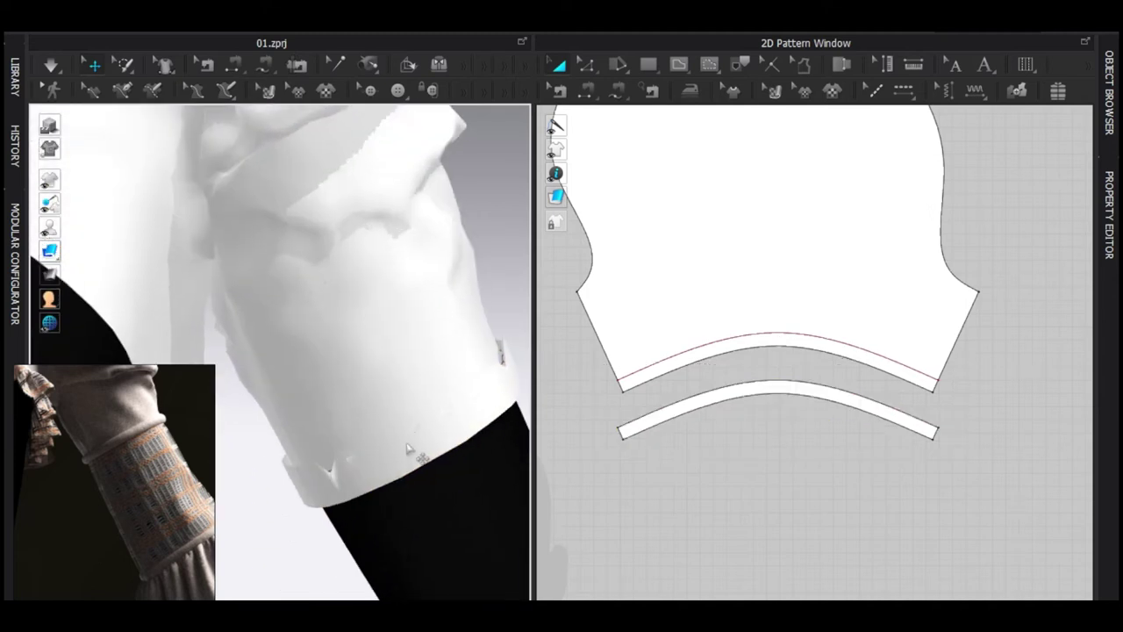
{"action": "key", "text": "space"}
{"action": "key", "text": "space"}
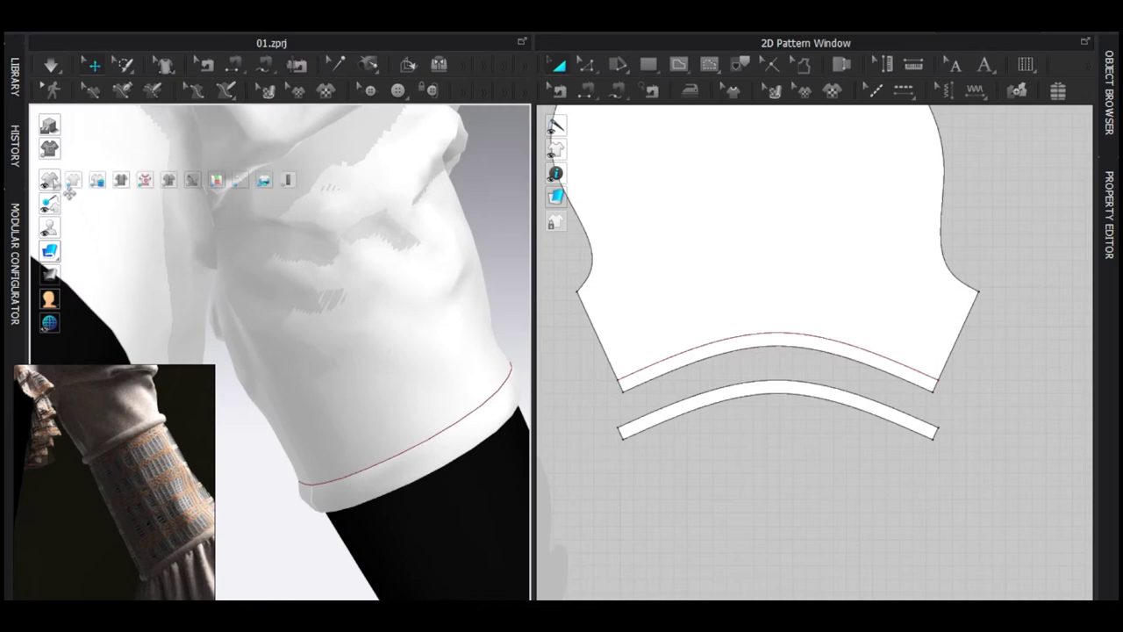
Sew the strip's two short ends together at the underarm seam and simulate the closed band
{"action": "right_click_drag", "start_coordinate": [176, 237], "coordinate": [372, 378]}
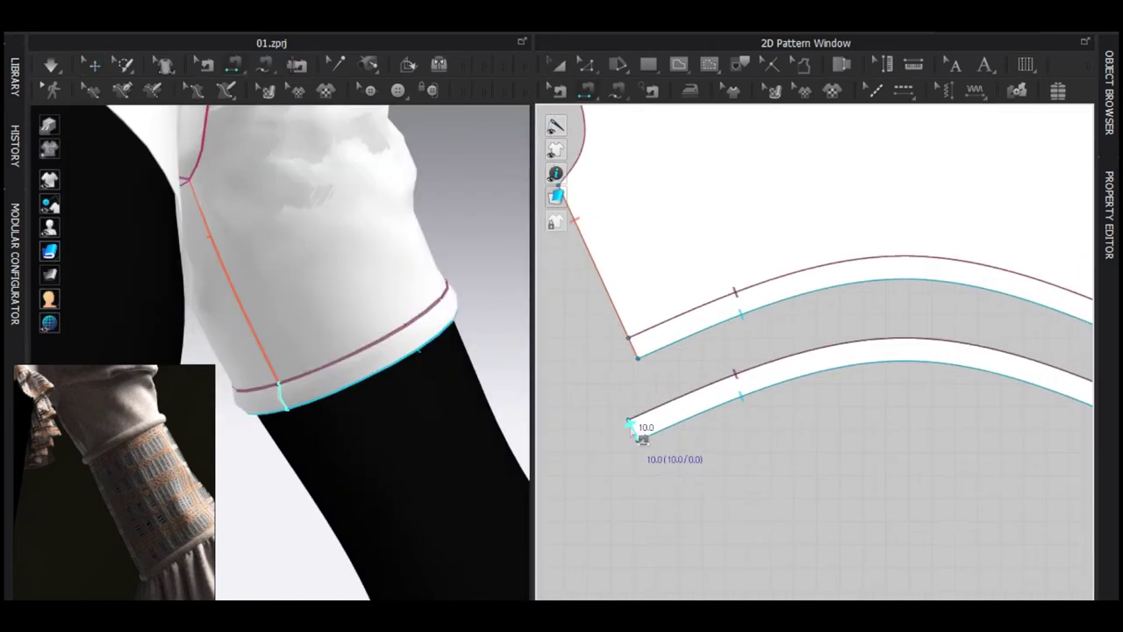
{"action": "scroll", "coordinate": [630, 424], "scroll_direction": "down", "scroll_amount": 4}
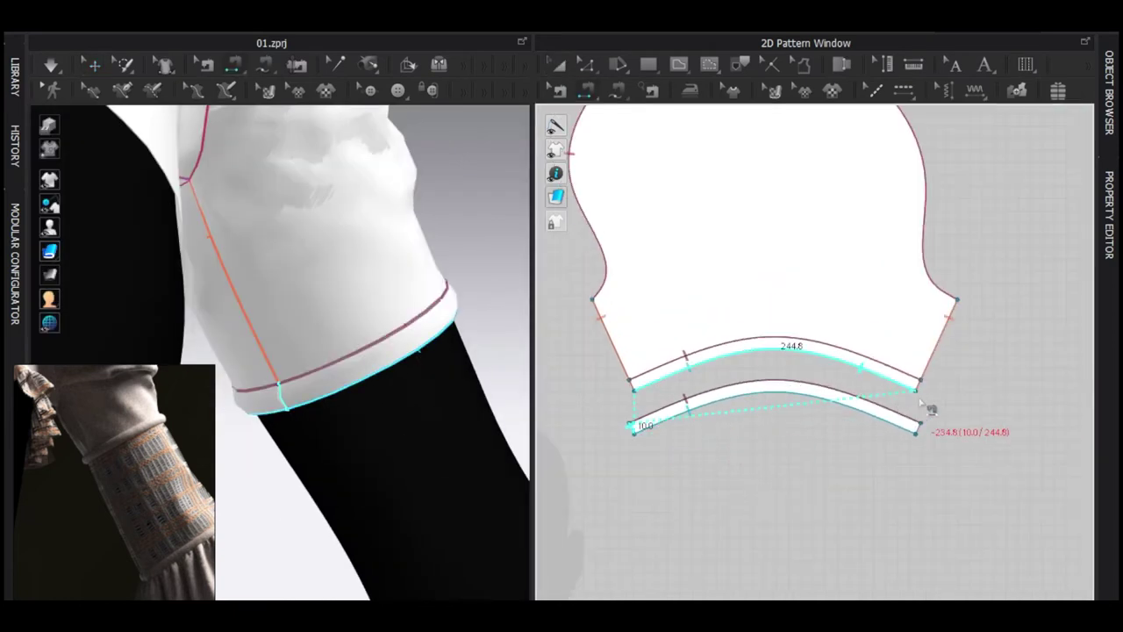
{"action": "key", "text": "space"}
{"action": "key", "text": "space"}
{"action": "right_click_drag", "start_coordinate": [386, 391], "coordinate": [329, 354]}
Set the hem strip's particle distance to 3 mm and simulate it as a puffy piping around the arm
{"action": "left_click", "coordinate": [731, 388]}
{"action": "left_click", "coordinate": [825, 382]}
{"action": "type", "text": "3"}
{"action": "key", "text": "Return"}
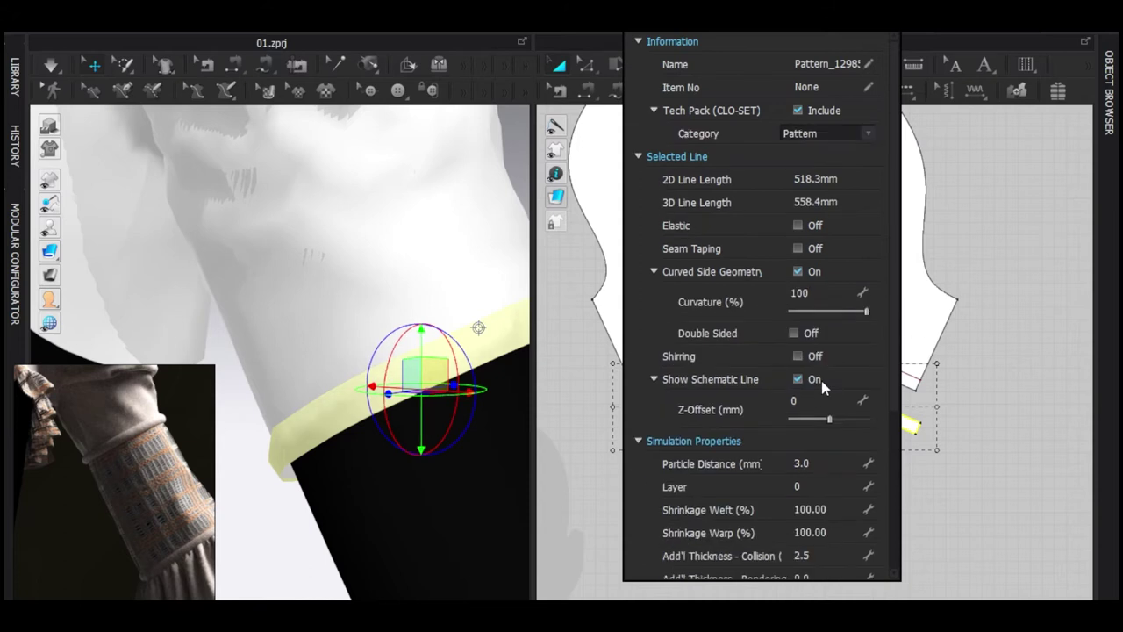
{"action": "key", "text": "space"}
{"action": "key", "text": "space"}
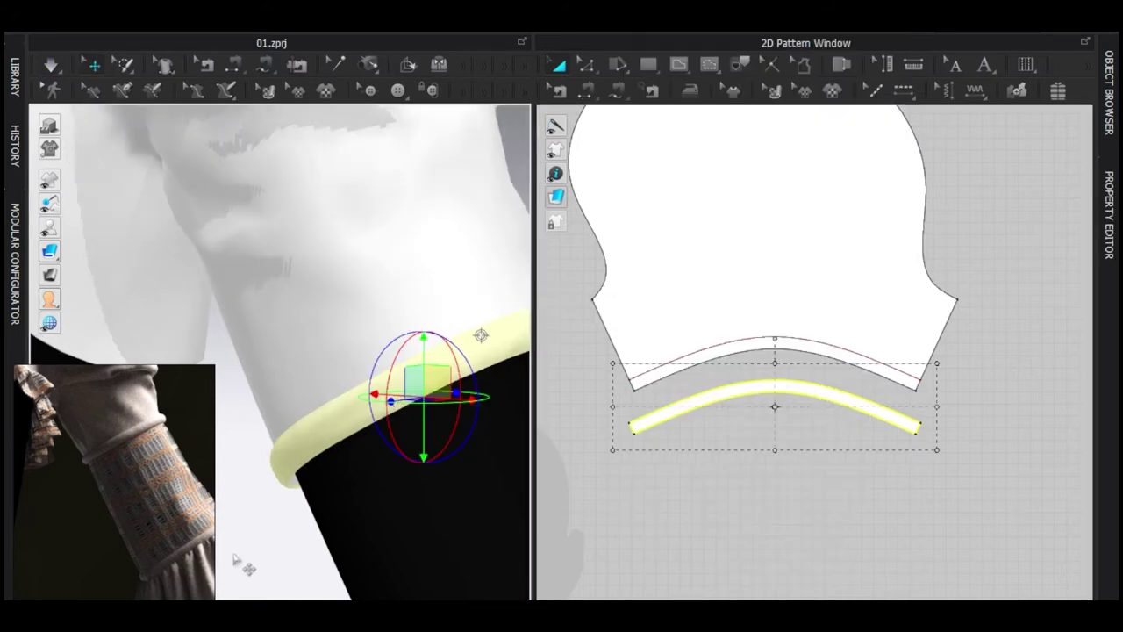
Colour the garment fabric beige like the reference and check the piping around the sleeve hem
{"action": "left_click", "coordinate": [246, 566]}
{"action": "scroll", "coordinate": [349, 436], "scroll_direction": "down", "scroll_amount": 2}
{"action": "mouse_move", "coordinate": [349, 436]}
{"action": "right_mouse_down"}
{"action": "mouse_move", "coordinate": [394, 458]}
{"action": "mouse_move", "coordinate": [342, 429]}
{"action": "right_mouse_up"}
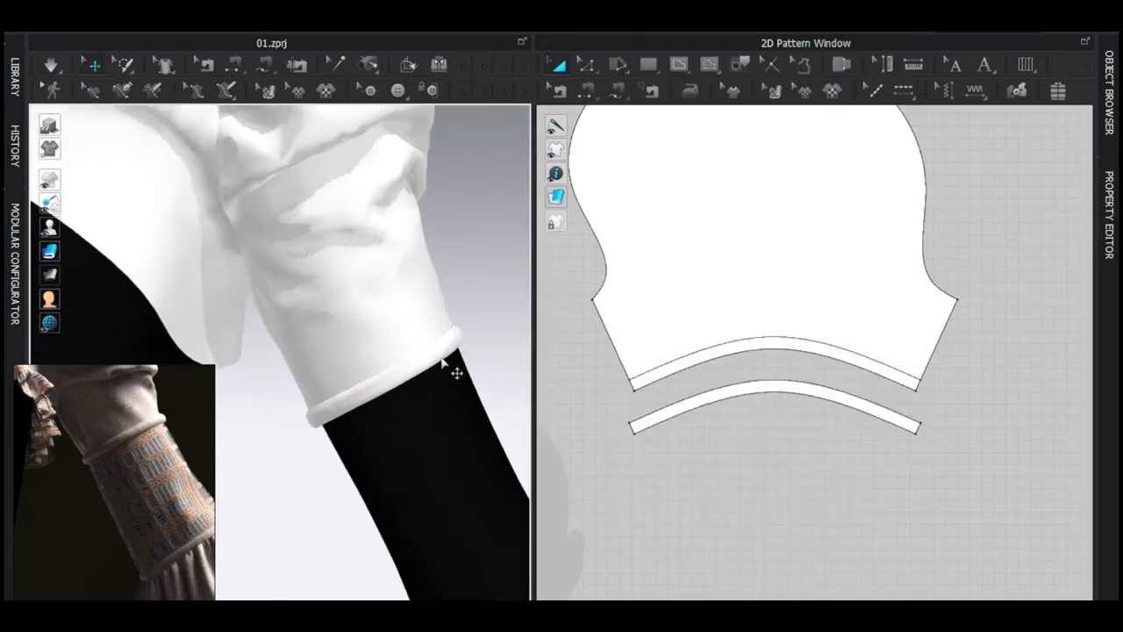
{"action": "right_click_drag", "start_coordinate": [454, 360], "coordinate": [416, 366]}
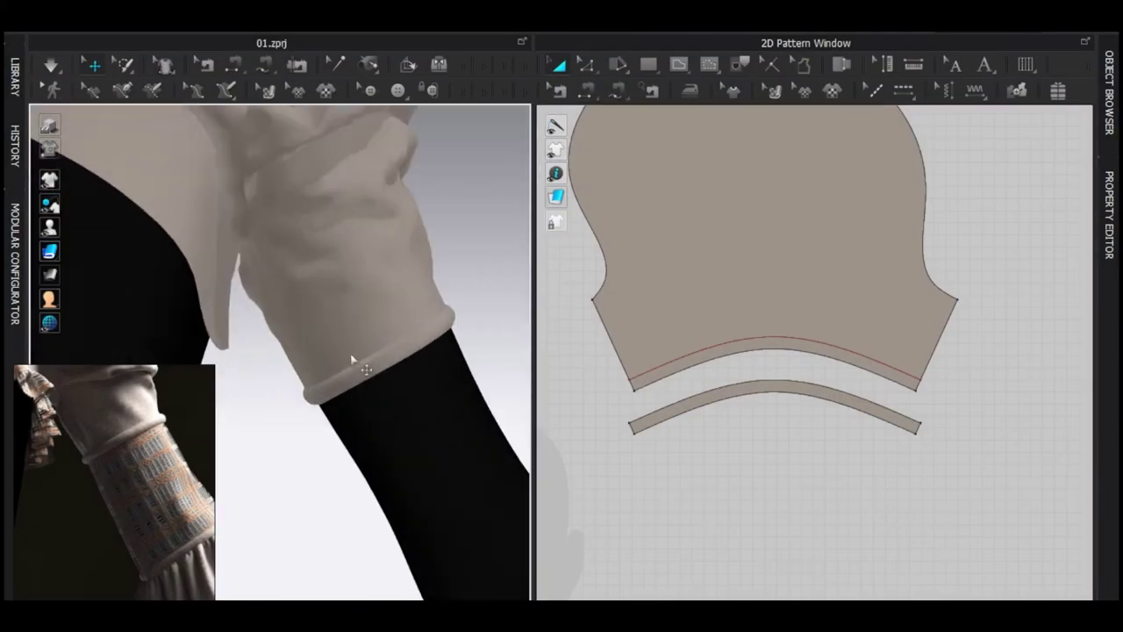
{"action": "scroll", "coordinate": [794, 480], "scroll_direction": "down", "scroll_amount": 1}
Move the sleeve pattern and its piping strip upward to make room for a cuff above the bodice pieces
{"action": "left_click_drag", "start_coordinate": [797, 401], "coordinate": [804, 389]}
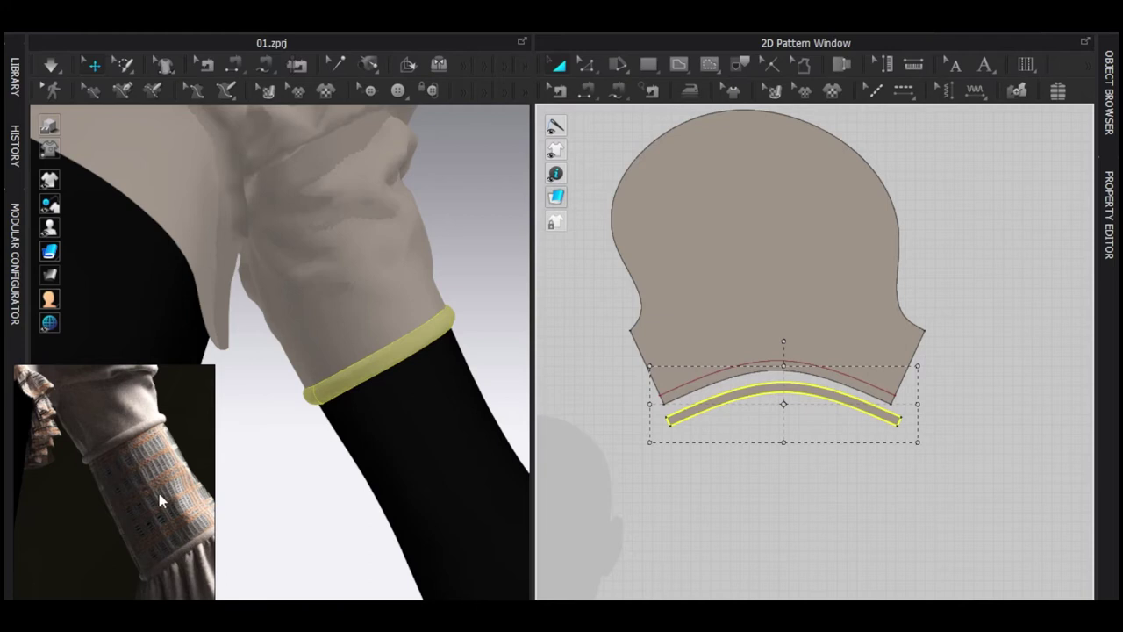
{"action": "scroll", "coordinate": [715, 428], "scroll_direction": "down", "scroll_amount": 3}
{"action": "middle_click_drag", "start_coordinate": [730, 446], "coordinate": [749, 392]}
{"action": "left_click", "coordinate": [747, 389]}
{"action": "left_click_drag", "start_coordinate": [749, 251], "coordinate": [754, 207]}
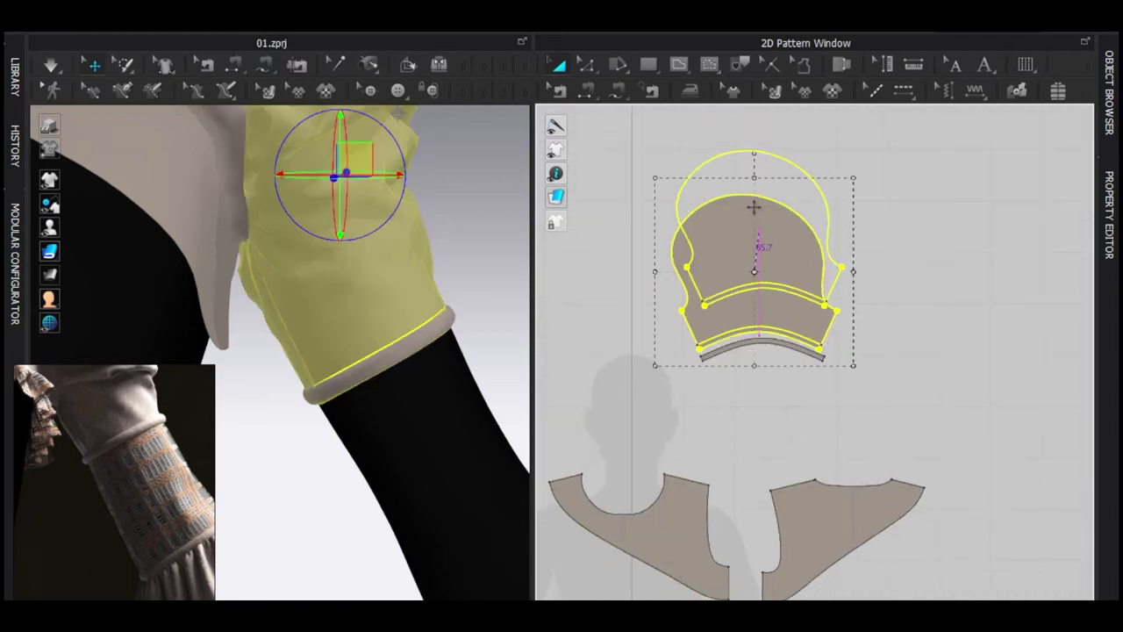
{"action": "left_click_drag", "start_coordinate": [753, 341], "coordinate": [756, 305]}
Draw a rectangular cuff pattern about 232 mm wide below the piping strip
{"action": "key", "text": "s"}
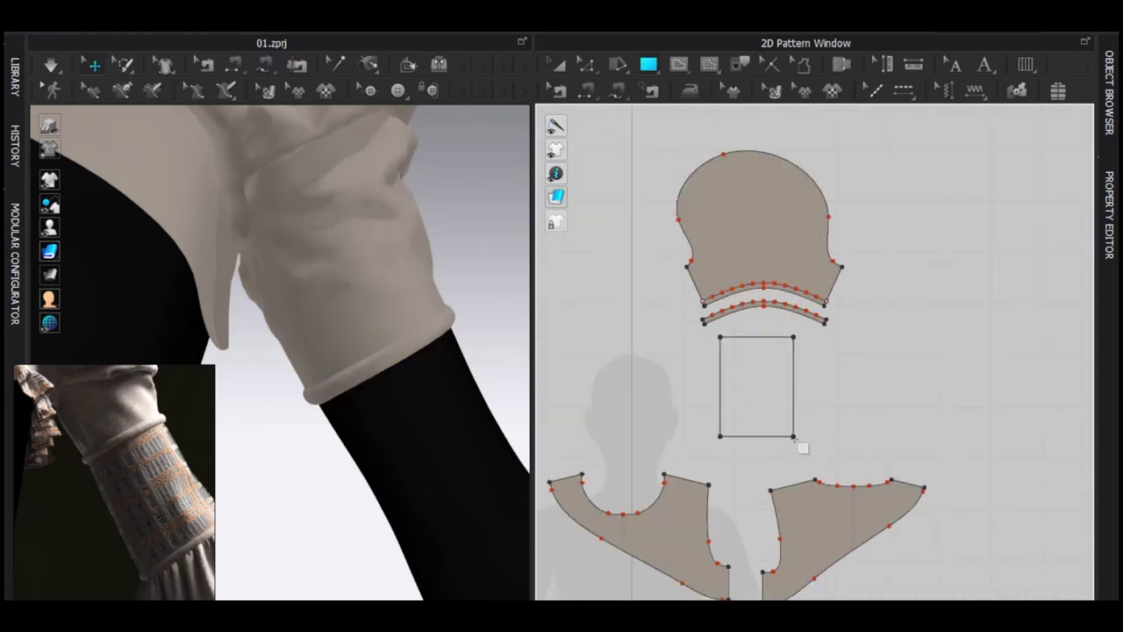
{"action": "left_click_drag", "start_coordinate": [840, 452], "coordinate": [840, 452]}
{"action": "scroll", "coordinate": [755, 352], "scroll_direction": "up", "scroll_amount": 3}
{"action": "right_click_drag", "start_coordinate": [755, 352], "coordinate": [750, 386]}
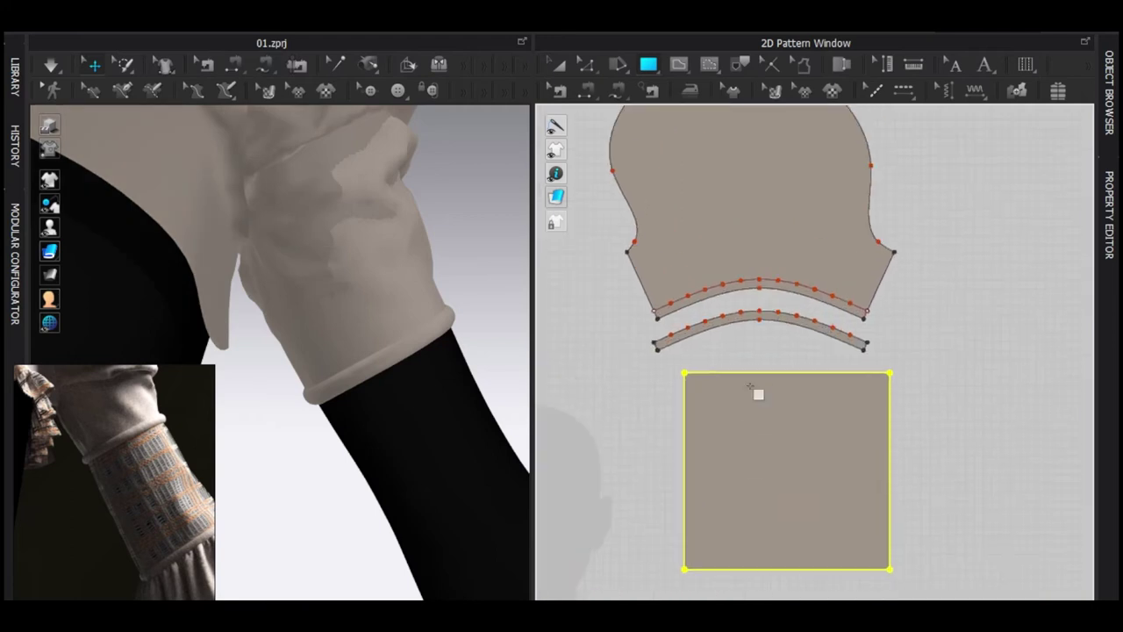
Identify the sleeve and piping edges at the hem, and sew the cuff rectangle's top edge to the sleeve hem
{"action": "left_click", "coordinate": [755, 350]}
{"action": "key", "text": "b"}
{"action": "left_click", "coordinate": [728, 373]}
{"action": "key", "text": "a"}
{"action": "left_click", "coordinate": [724, 210]}
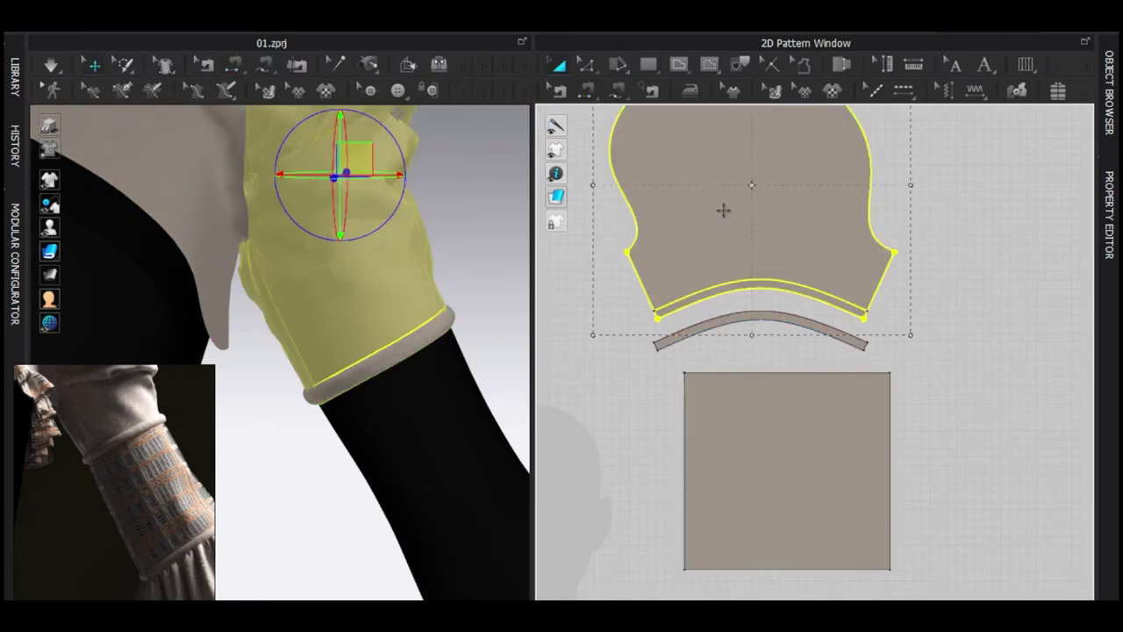
{"action": "scroll", "coordinate": [317, 383], "scroll_direction": "up", "scroll_amount": 3}
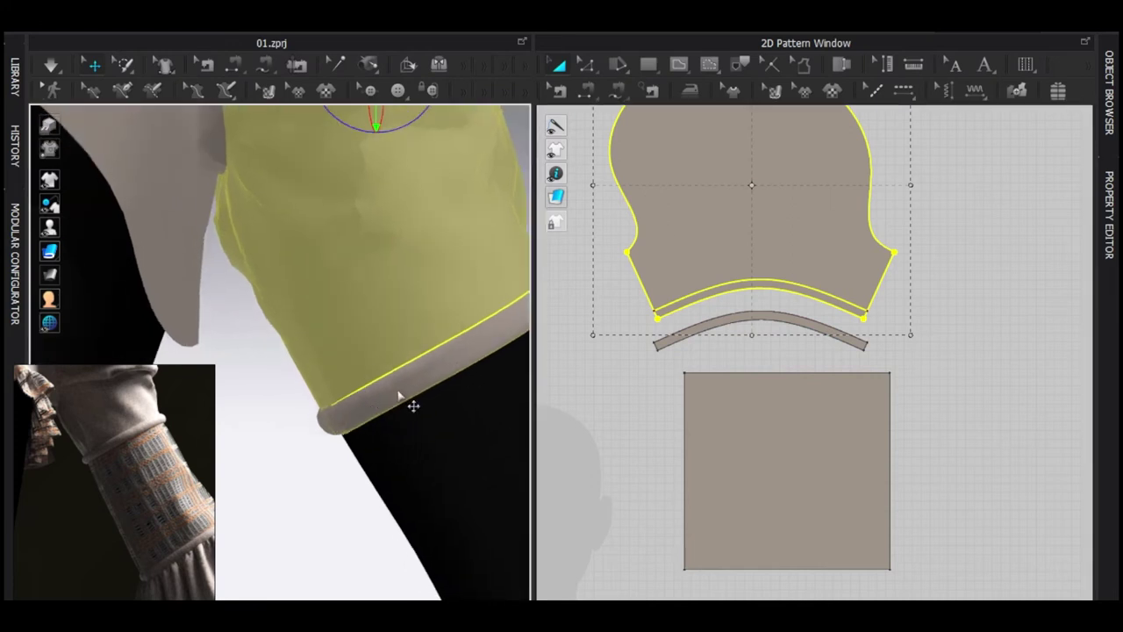
{"action": "left_click", "coordinate": [399, 395]}
{"action": "left_click", "coordinate": [679, 220]}
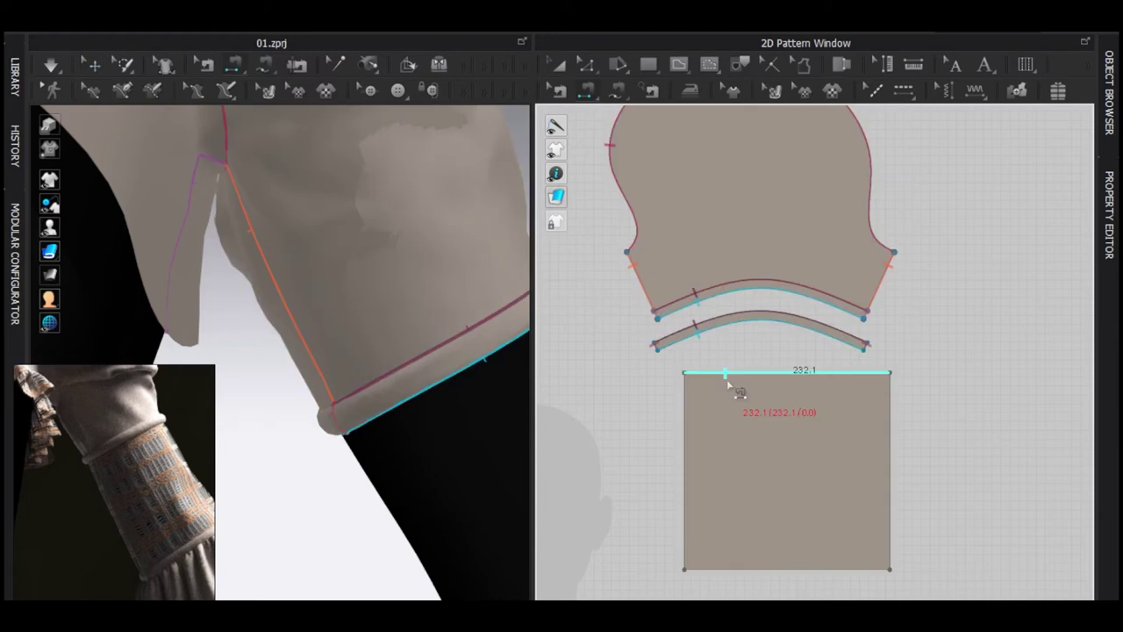
{"action": "left_click", "coordinate": [729, 321]}
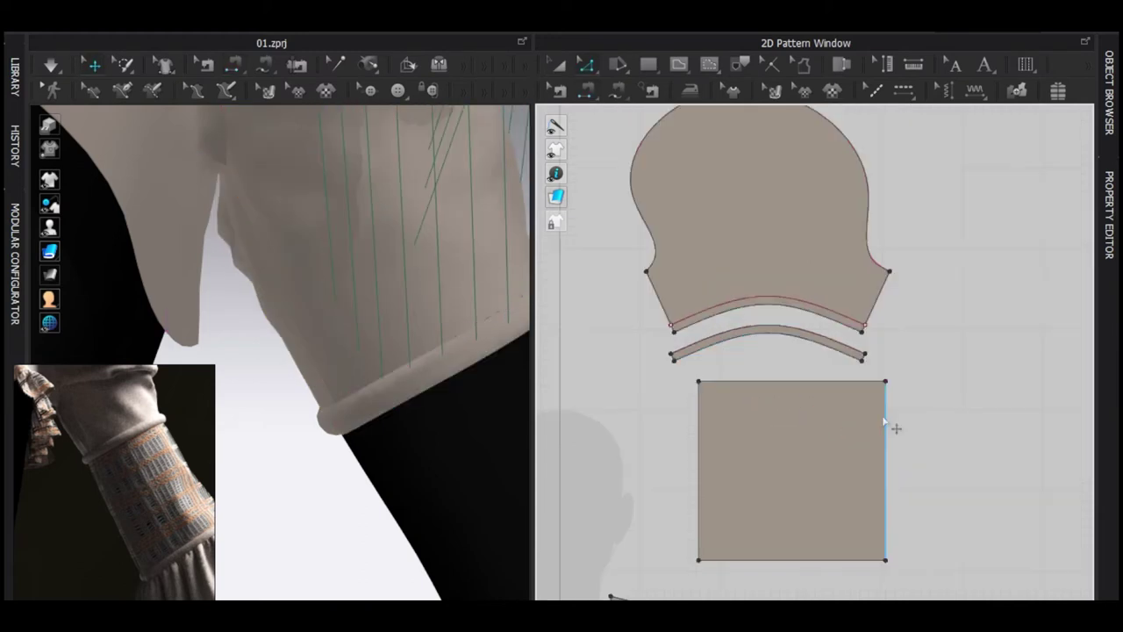
Widen the cuff rectangle to about 292 mm by moving one side edge outward, comparing its top edge with the sleeve hem
{"action": "left_click_drag", "start_coordinate": [883, 422], "coordinate": [935, 423]}
{"action": "key", "text": "b"}
{"action": "key", "text": "z"}
{"action": "left_click", "coordinate": [767, 314]}
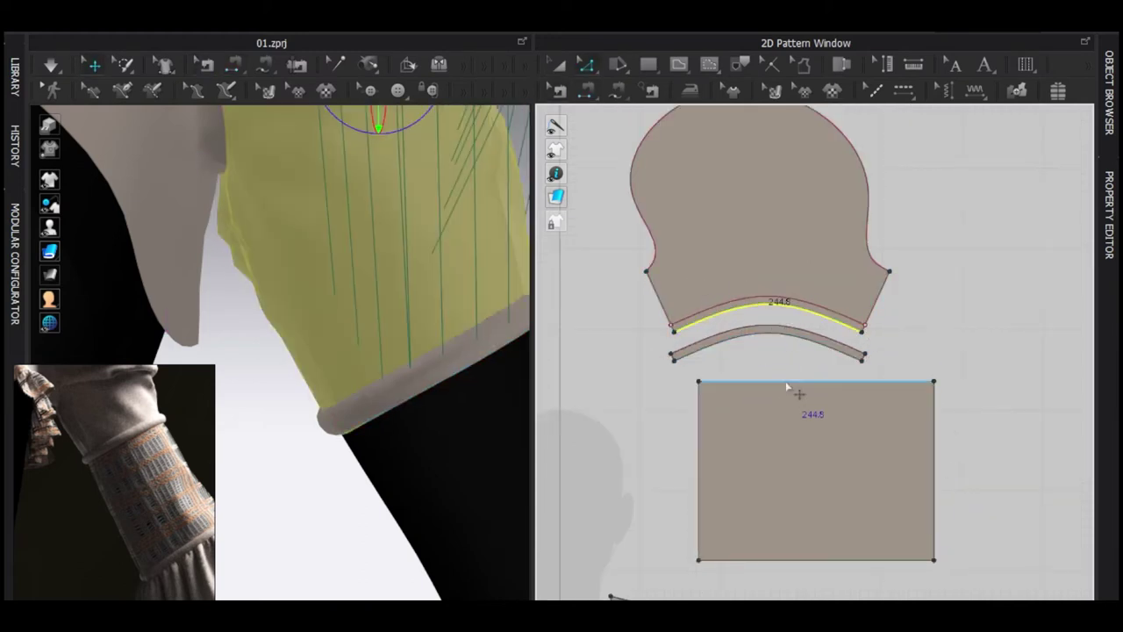
{"action": "left_click", "coordinate": [791, 382]}
{"action": "scroll", "coordinate": [796, 383], "scroll_direction": "up", "scroll_amount": 2}
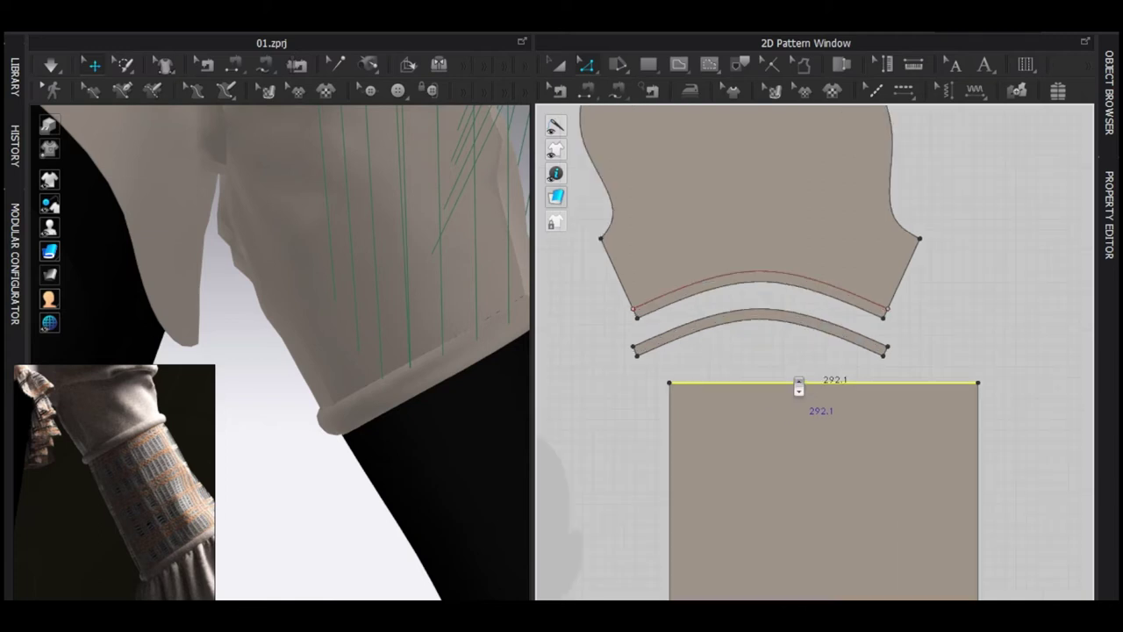
Widen the cuff rectangle further to about 340 mm and check its seam against the sleeve hem
{"action": "key", "text": "b"}
{"action": "left_click", "coordinate": [755, 291]}
{"action": "left_click", "coordinate": [783, 420]}
{"action": "scroll", "coordinate": [827, 420], "scroll_direction": "down", "scroll_amount": 2}
{"action": "scroll", "coordinate": [859, 431], "scroll_direction": "up", "scroll_amount": 2}
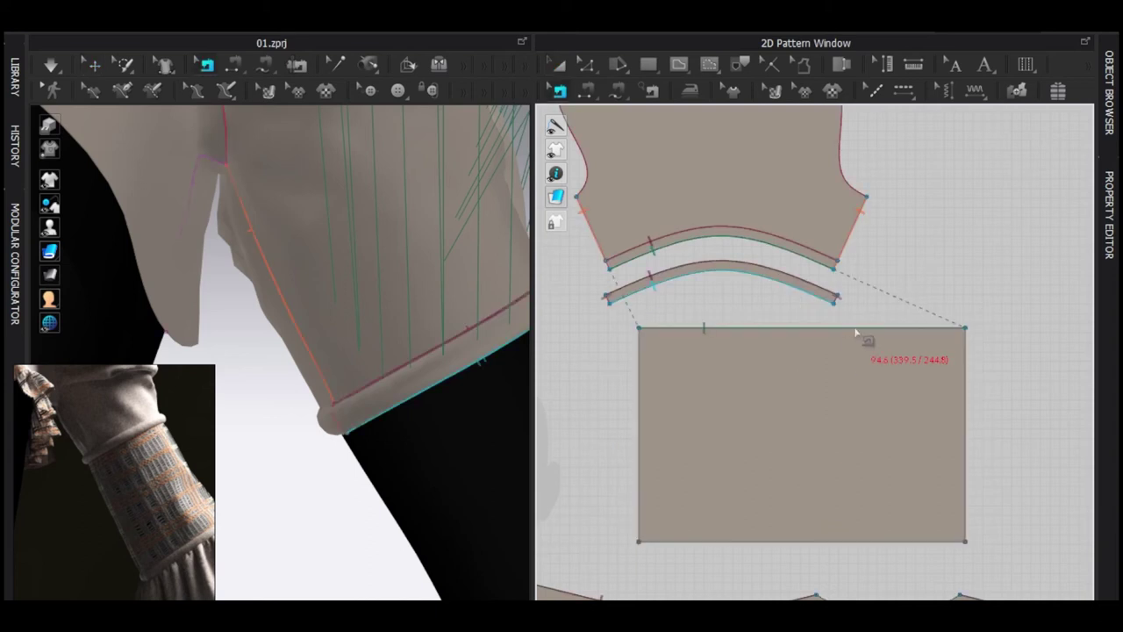
{"action": "scroll", "coordinate": [981, 325], "scroll_direction": "up", "scroll_amount": 2}
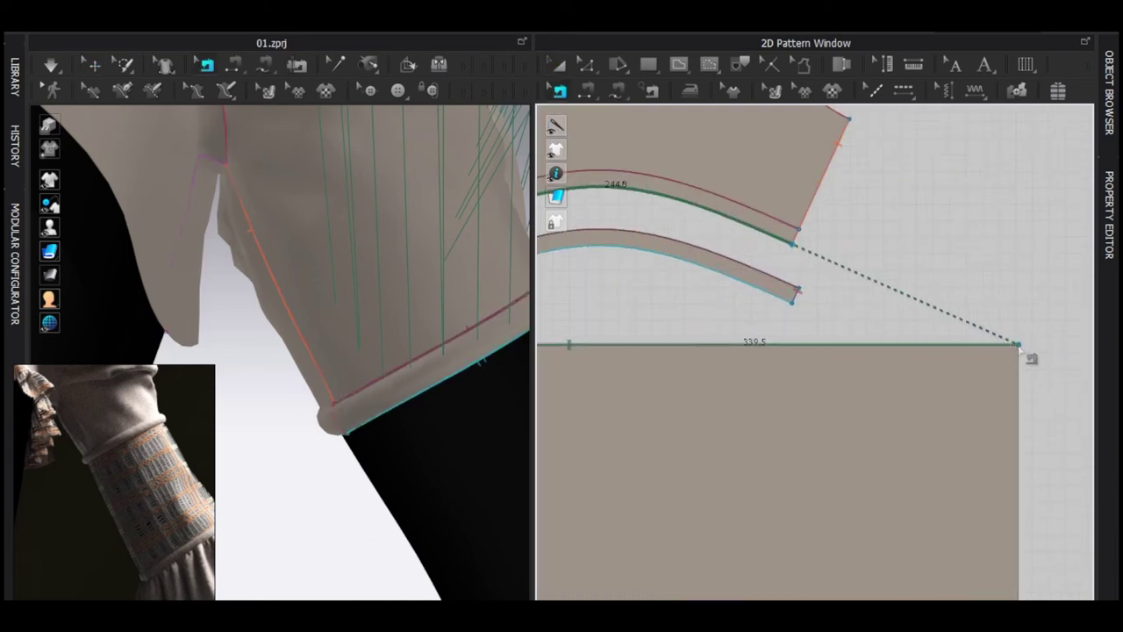
Shorten the sewing on the cuff's top edge to 244.8 mm to match the sleeve hem, and add a pattern point at its end
{"action": "scroll", "coordinate": [764, 367], "scroll_direction": "down", "scroll_amount": 2}
{"action": "scroll", "coordinate": [908, 355], "scroll_direction": "up", "scroll_amount": 2}
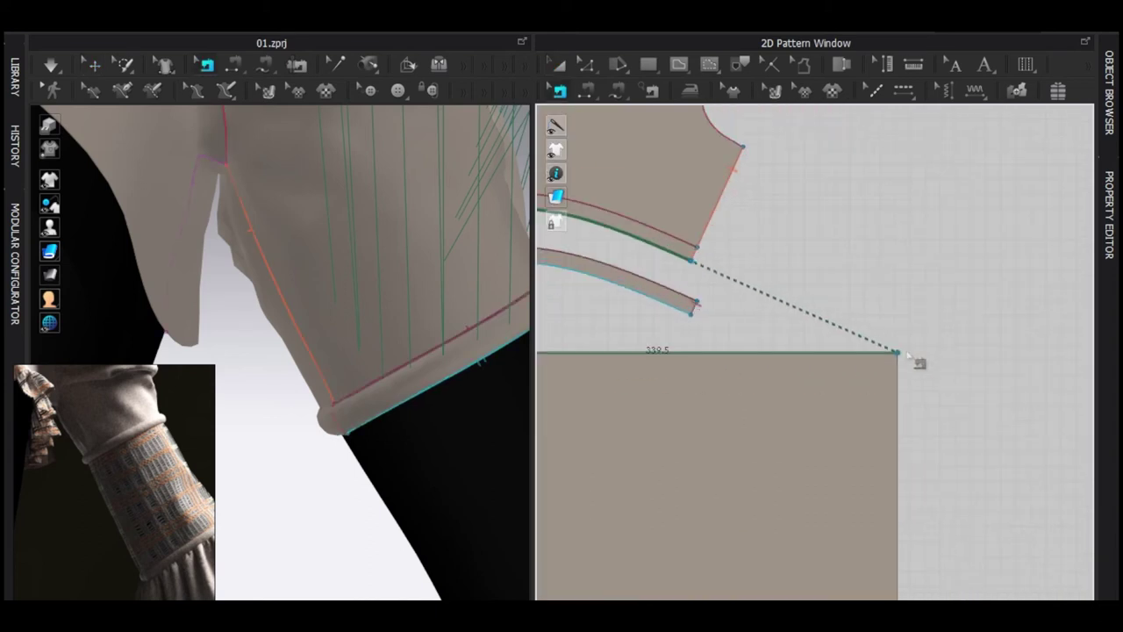
{"action": "left_click_drag", "start_coordinate": [900, 356], "coordinate": [817, 355]}
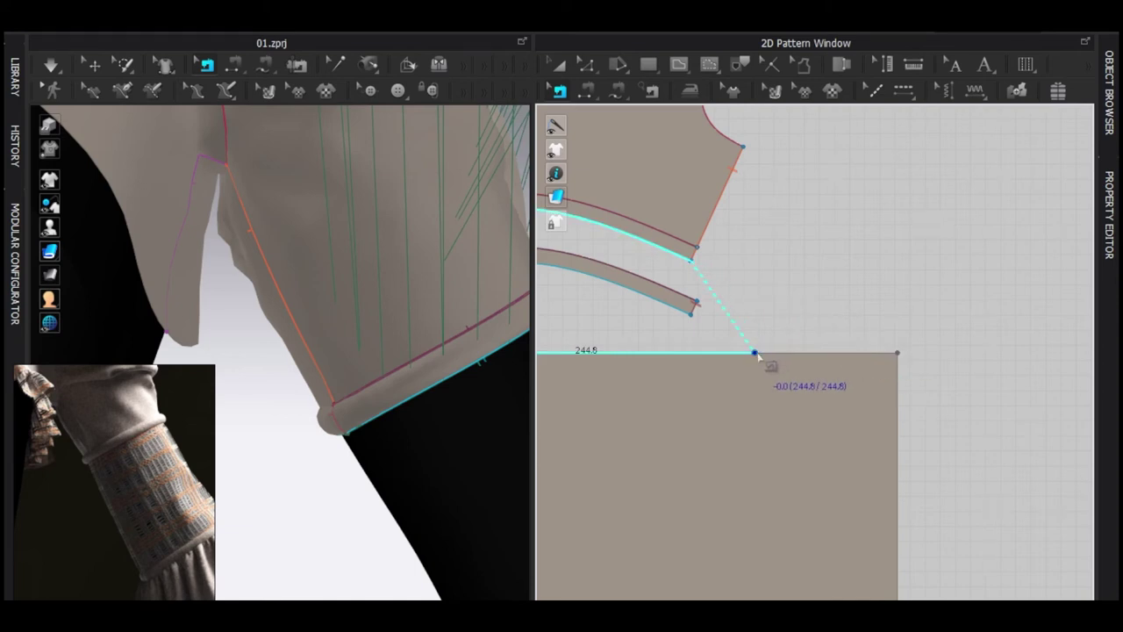
{"action": "scroll", "coordinate": [757, 355], "scroll_direction": "down", "scroll_amount": 4}
{"action": "middle_click_drag", "start_coordinate": [754, 365], "coordinate": [790, 362]}
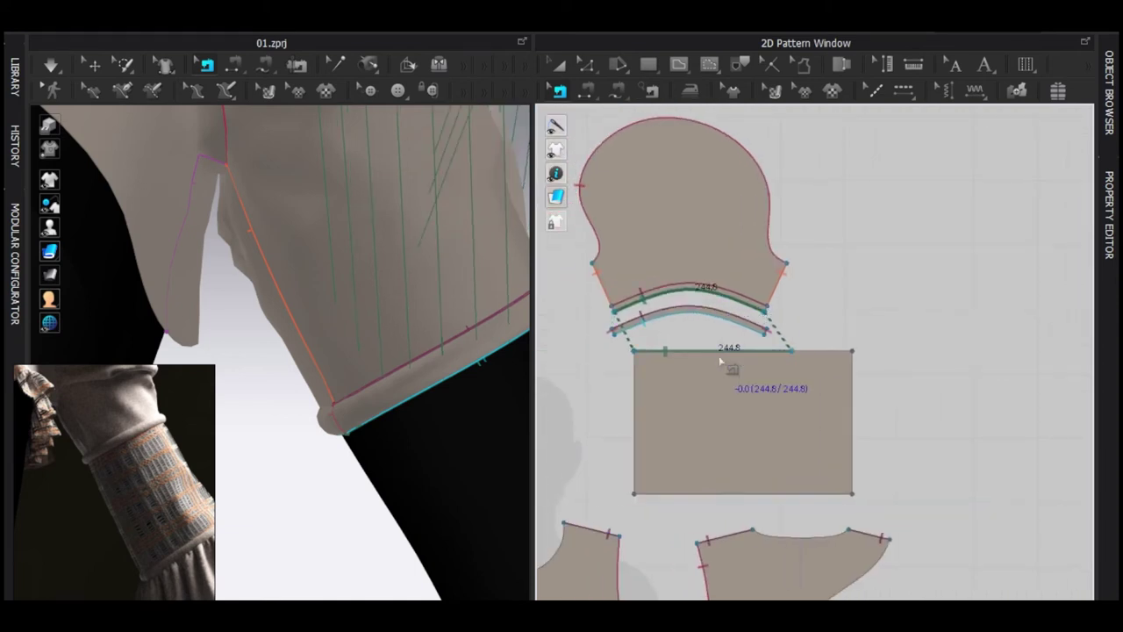
{"action": "scroll", "coordinate": [711, 338], "scroll_direction": "up", "scroll_amount": 3}
{"action": "scroll", "coordinate": [717, 349], "scroll_direction": "down", "scroll_amount": 1}
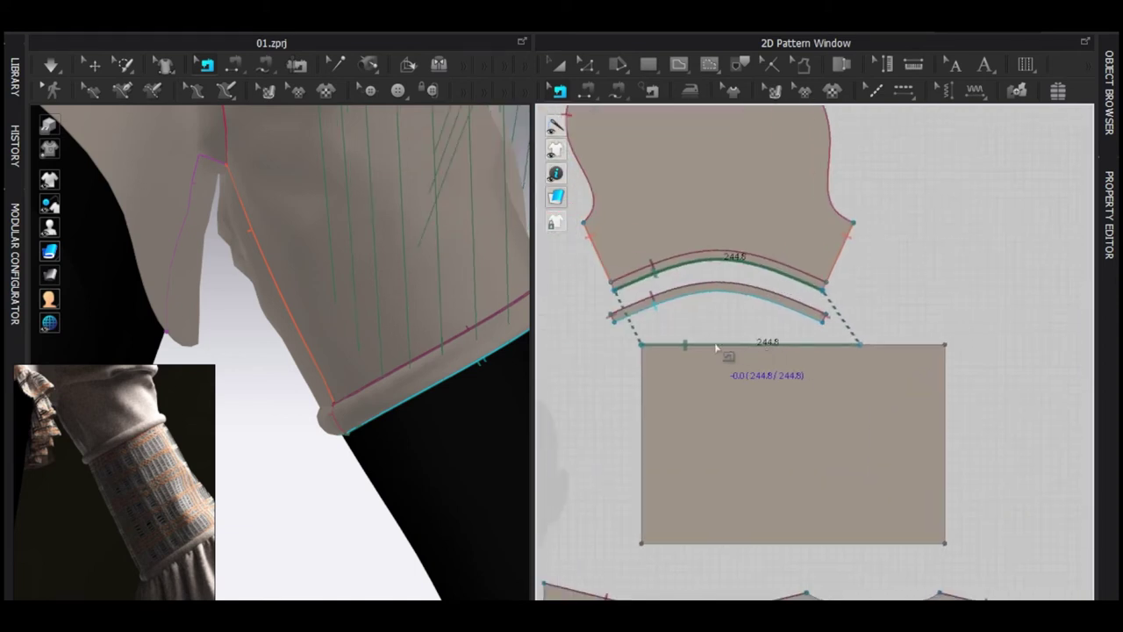
{"action": "right_click", "coordinate": [834, 346]}
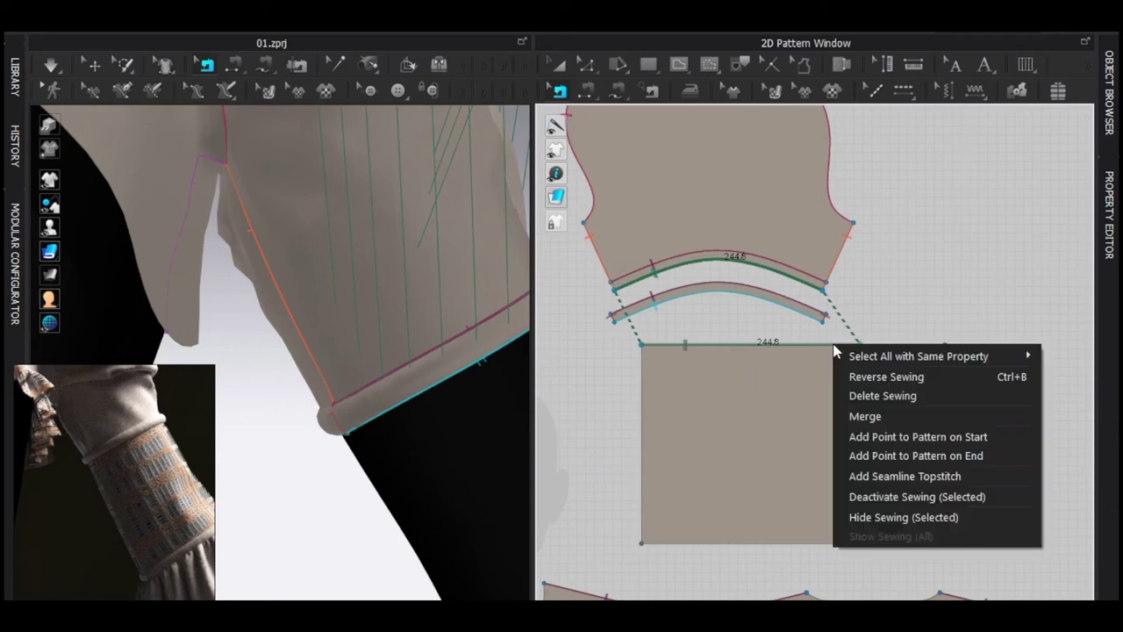
{"action": "left_click", "coordinate": [887, 457]}
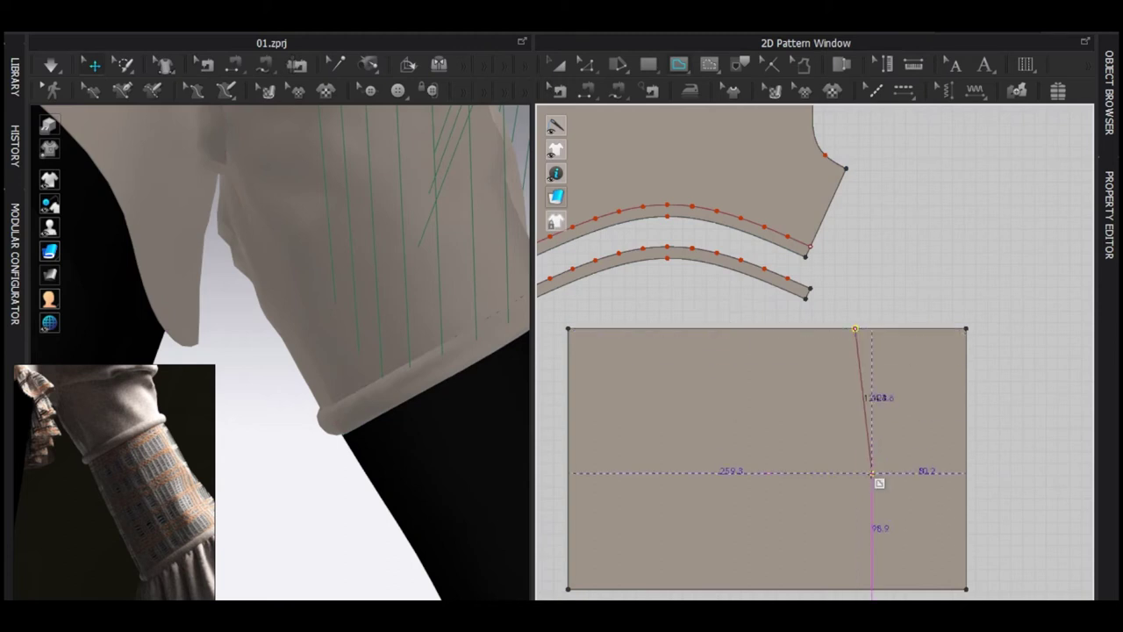
Draw a vertical internal line from the new point on the cuff's top edge down to its bottom edge
{"action": "middle_click_drag", "start_coordinate": [872, 474], "coordinate": [857, 371]}
{"action": "double_click", "coordinate": [849, 487]}
{"action": "key", "text": "ctrl+z"}
{"action": "left_click", "coordinate": [841, 226]}
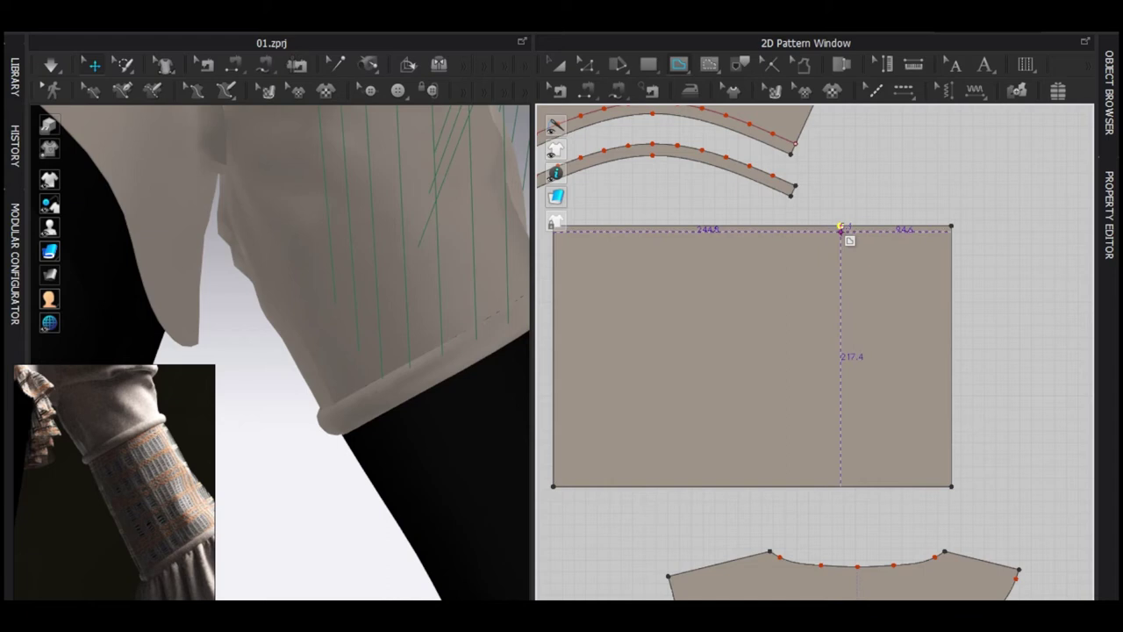
{"action": "double_click", "coordinate": [841, 270]}
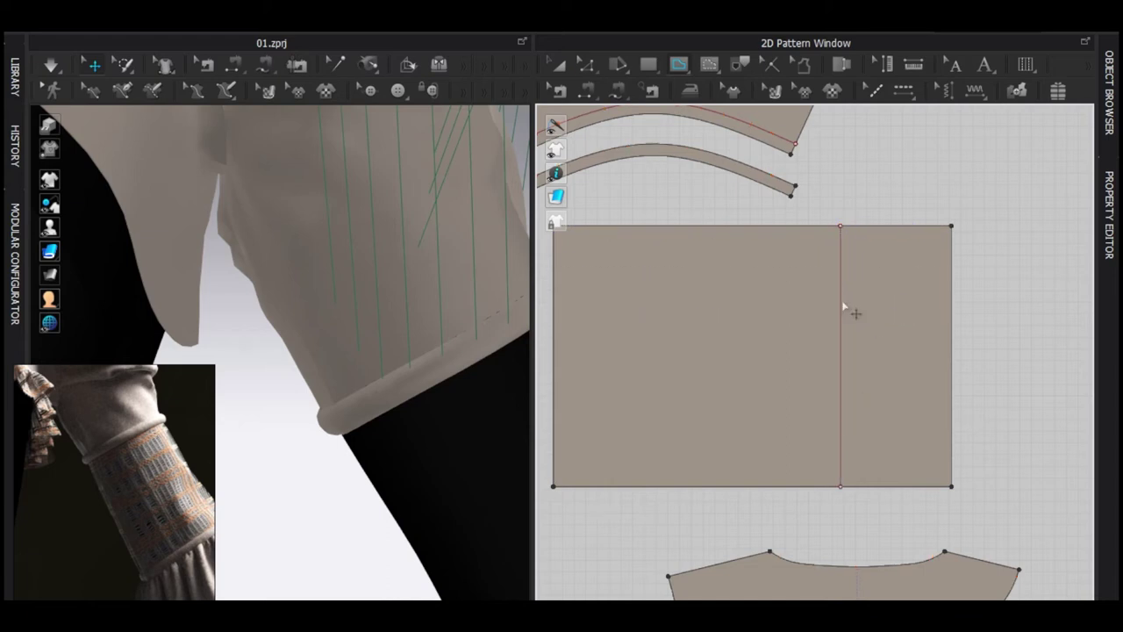
Cut the cuff along the vertical internal line and delete the surplus piece beyond it
{"action": "key", "text": "z"}
{"action": "left_click", "coordinate": [843, 305]}
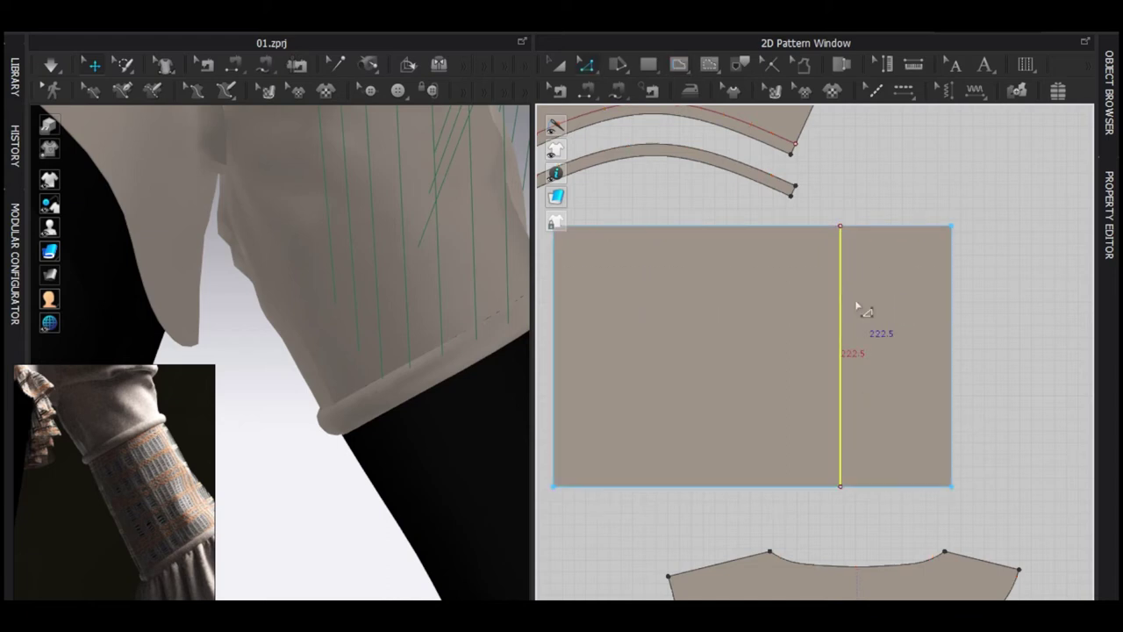
{"action": "right_click", "coordinate": [857, 305]}
{"action": "left_click", "coordinate": [895, 353]}
{"action": "scroll", "coordinate": [897, 353], "scroll_direction": "down", "scroll_amount": 4}
{"action": "key", "text": "Delete"}
{"action": "scroll", "coordinate": [867, 294], "scroll_direction": "up", "scroll_amount": 2}
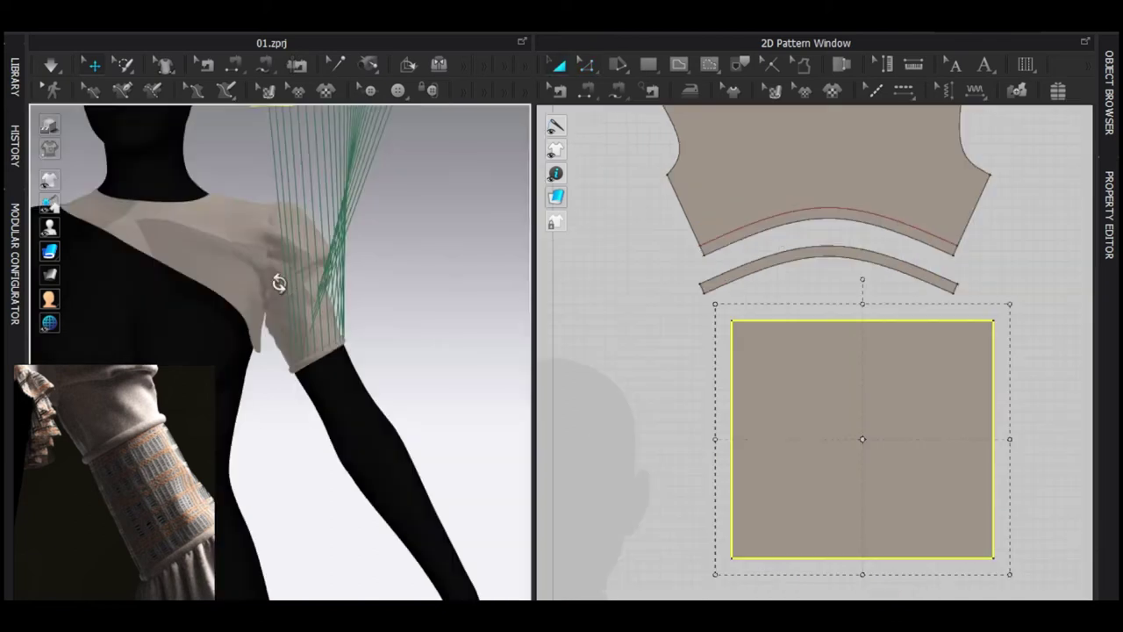
Wrap the cuff around the avatar's lower arm below the sleeve using an arrangement point
{"action": "middle_click_drag", "start_coordinate": [400, 347], "coordinate": [401, 343]}
{"action": "key", "text": "shift+f"}
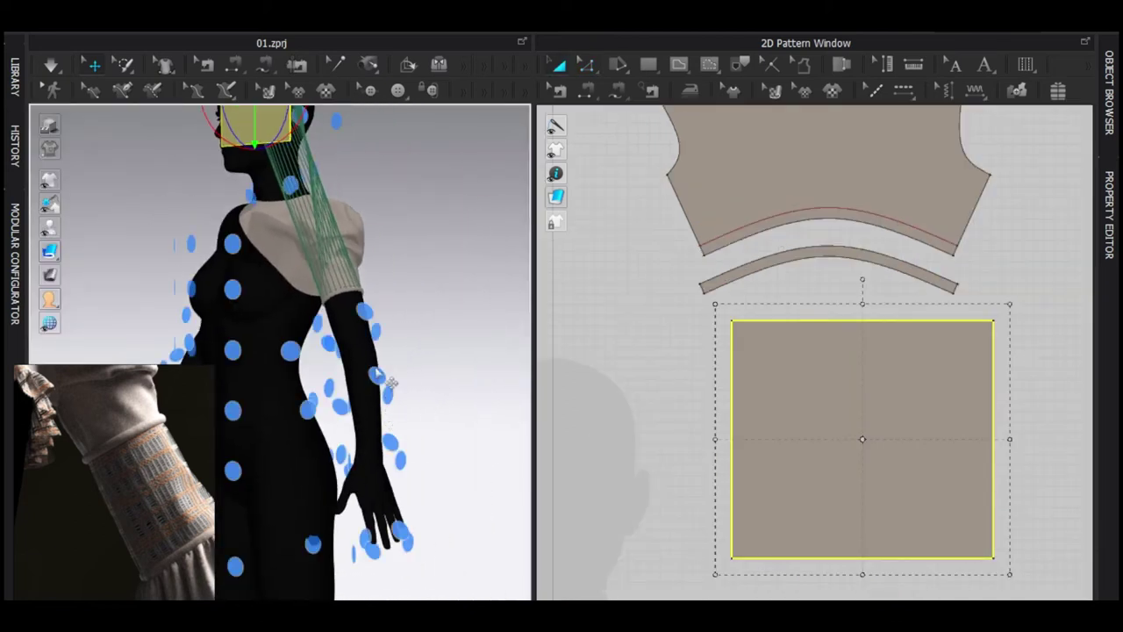
{"action": "left_click", "coordinate": [377, 374]}
{"action": "key", "text": "shift+f"}
{"action": "right_click_drag", "start_coordinate": [463, 279], "coordinate": [522, 294]}
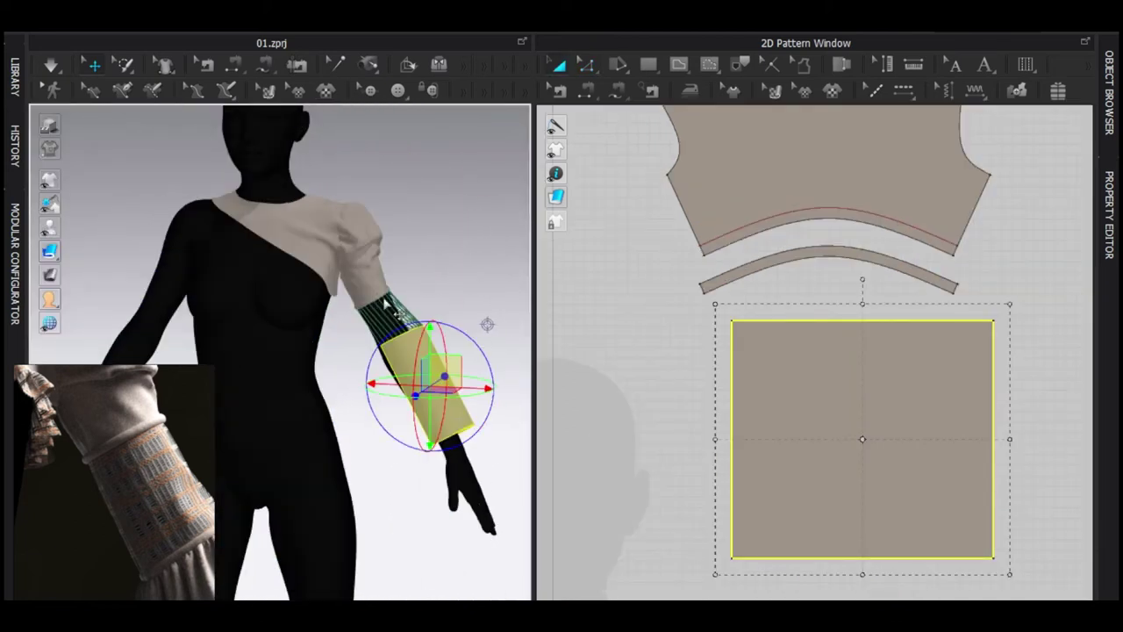
{"action": "scroll", "coordinate": [475, 349], "scroll_direction": "up", "scroll_amount": 3}
{"action": "left_click", "coordinate": [358, 296]}
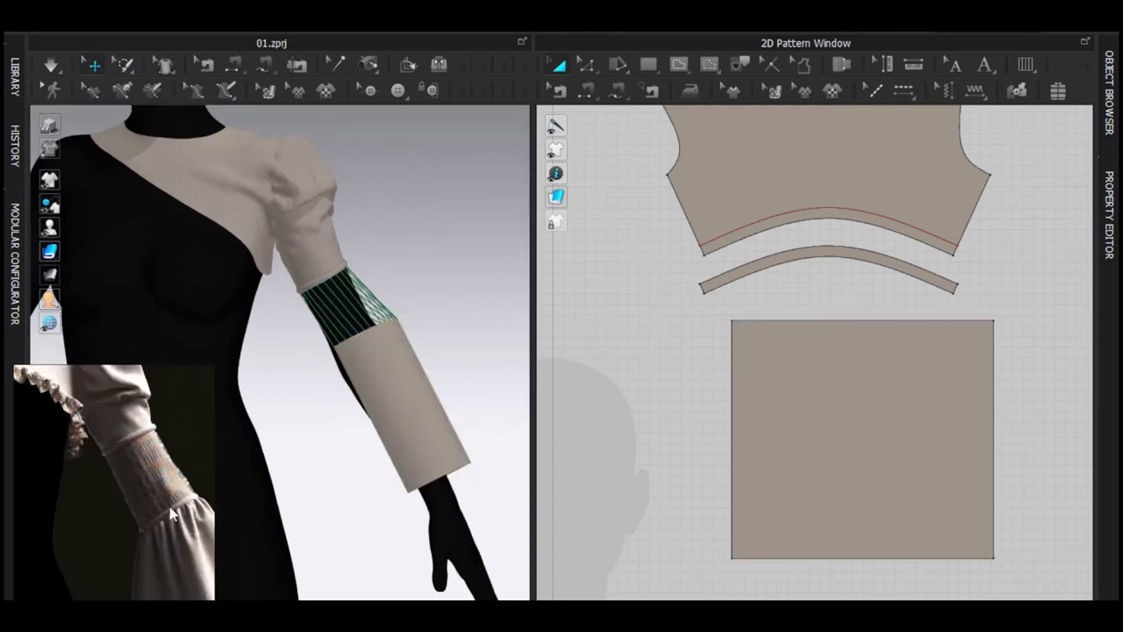
Shorten the cuff to a little over half its height by raising its bottom edge
{"action": "left_click", "coordinate": [850, 511]}
{"action": "key", "text": "z"}
{"action": "left_click_drag", "start_coordinate": [841, 559], "coordinate": [840, 467]}
{"action": "key", "text": "a"}
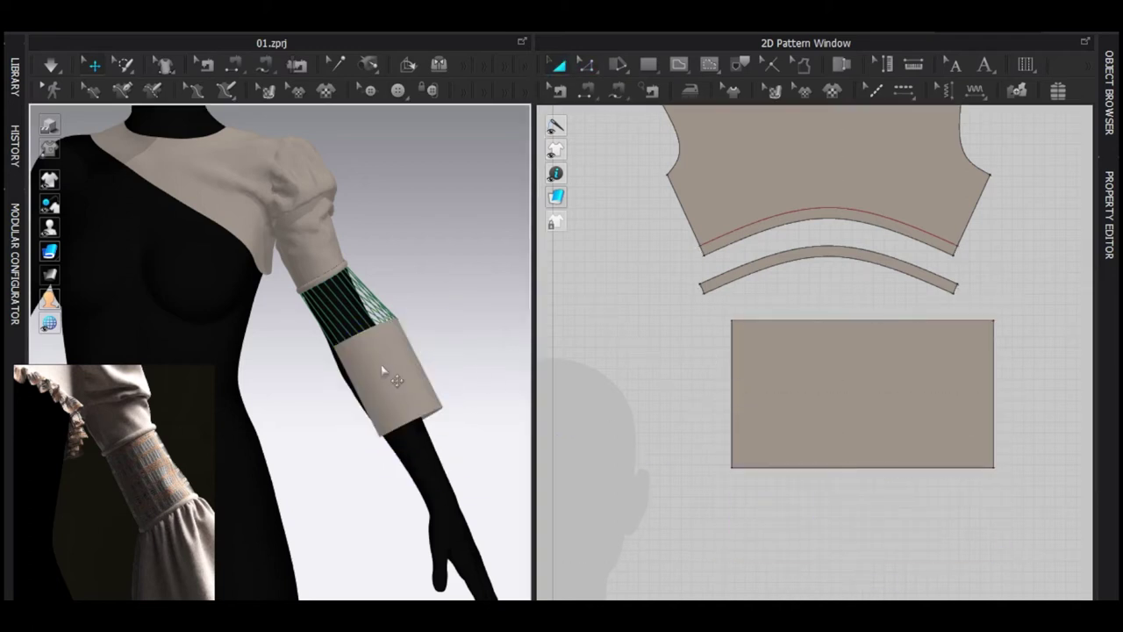
Reposition the cuff in 3D so that it surrounds the arm below the sleeve hem
{"action": "left_click", "coordinate": [363, 325]}
{"action": "right_click_drag", "start_coordinate": [364, 326], "coordinate": [366, 356]}
{"action": "left_click_drag", "start_coordinate": [355, 341], "coordinate": [331, 335]}
{"action": "right_click_drag", "start_coordinate": [281, 363], "coordinate": [328, 361]}
Freeze the yoke, sleeve and piping patterns, leaving only the cuff free to simulate
{"action": "key", "text": "ctrl+a"}
{"action": "middle_click_drag", "start_coordinate": [384, 332], "coordinate": [318, 451]}
{"action": "key", "text": "ctrl+k"}
{"action": "left_click", "coordinate": [317, 479]}
{"action": "left_click", "coordinate": [427, 343]}
{"action": "left_click", "coordinate": [281, 424]}
Move the cuff close to the sleeve hem, centred on the arm, and simulate it onto the hem
{"action": "right_click_drag", "start_coordinate": [414, 416], "coordinate": [364, 397]}
{"action": "left_click", "coordinate": [441, 338]}
{"action": "left_click_drag", "start_coordinate": [308, 446], "coordinate": [367, 432]}
{"action": "key", "text": "space"}
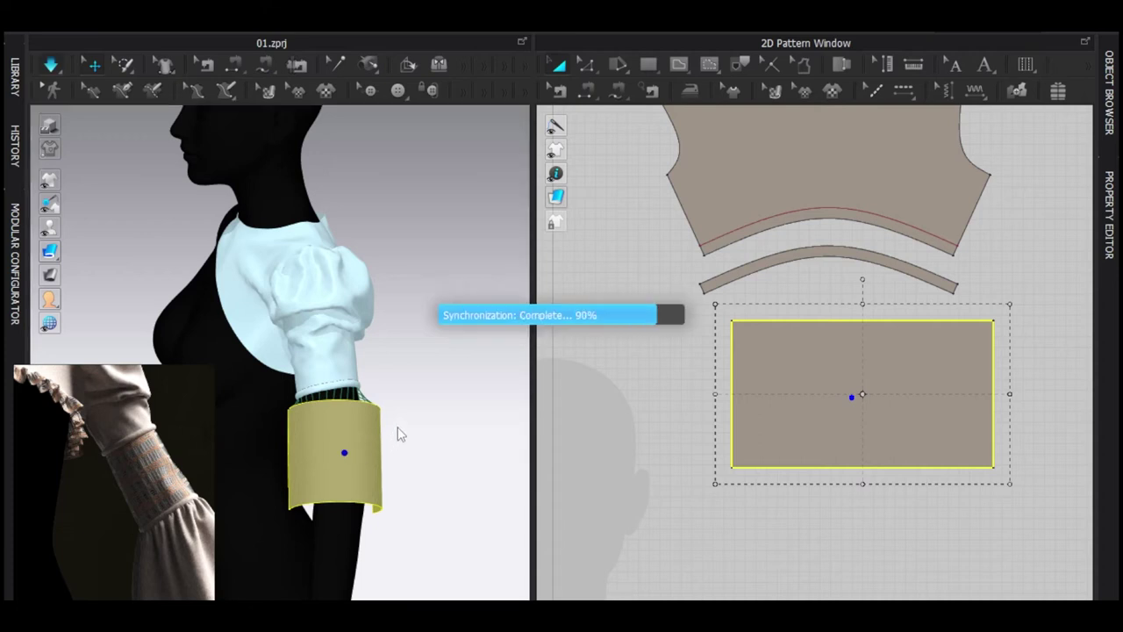
{"action": "scroll", "coordinate": [446, 443], "scroll_direction": "up", "scroll_amount": 5}
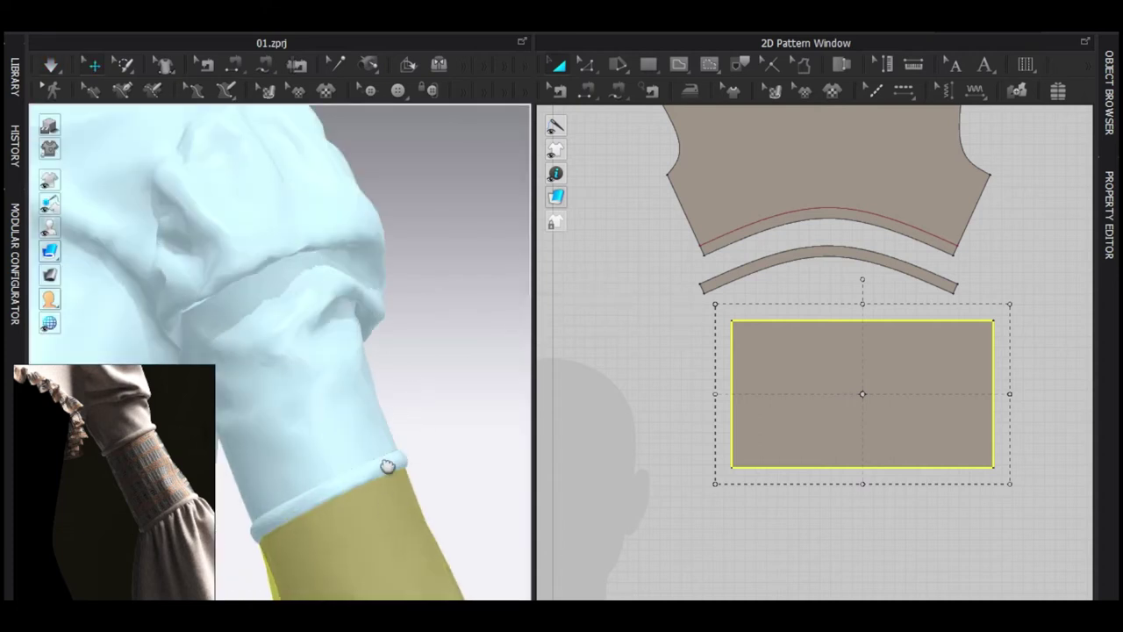
{"action": "middle_click_drag", "start_coordinate": [388, 466], "coordinate": [382, 272]}
{"action": "right_click_drag", "start_coordinate": [381, 380], "coordinate": [314, 372]}
{"action": "scroll", "coordinate": [313, 372], "scroll_direction": "down", "scroll_amount": 4}
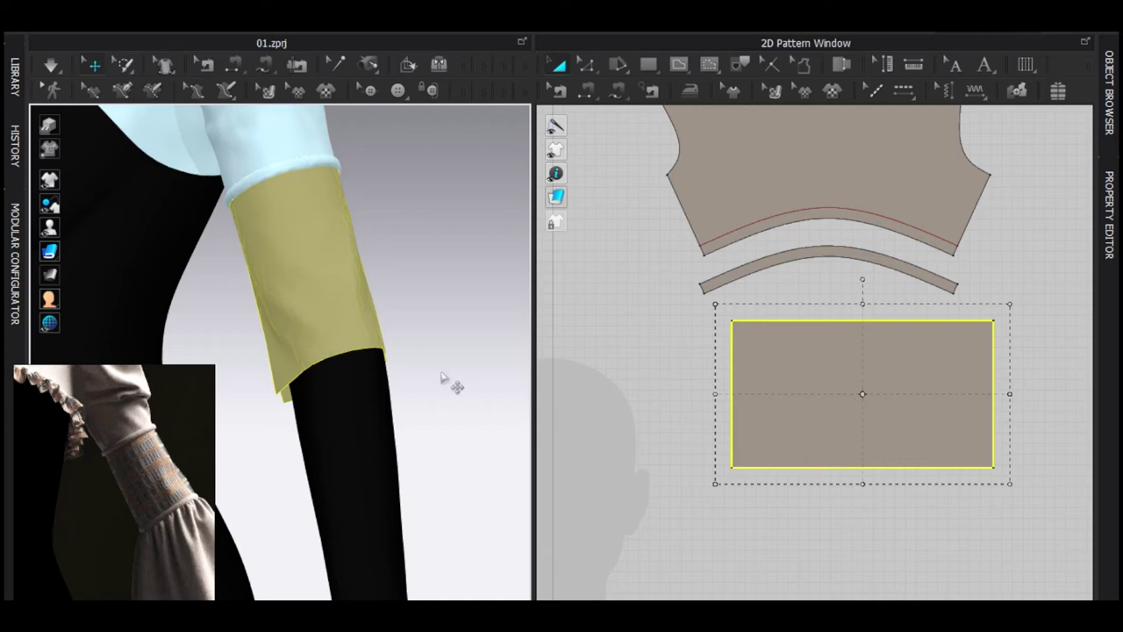
Shorten the cuff slightly by moving its bottom edge upward
{"action": "key", "text": "z"}
{"action": "left_click_drag", "start_coordinate": [811, 467], "coordinate": [811, 455]}
{"action": "right_click_drag", "start_coordinate": [370, 394], "coordinate": [387, 399]}
Sew the cuff's two side edges together and simulate it closed around the arm
{"action": "key", "text": "n"}
{"action": "left_click", "coordinate": [733, 369]}
{"action": "left_click", "coordinate": [992, 368]}
{"action": "key", "text": "a"}
{"action": "key", "text": "space"}
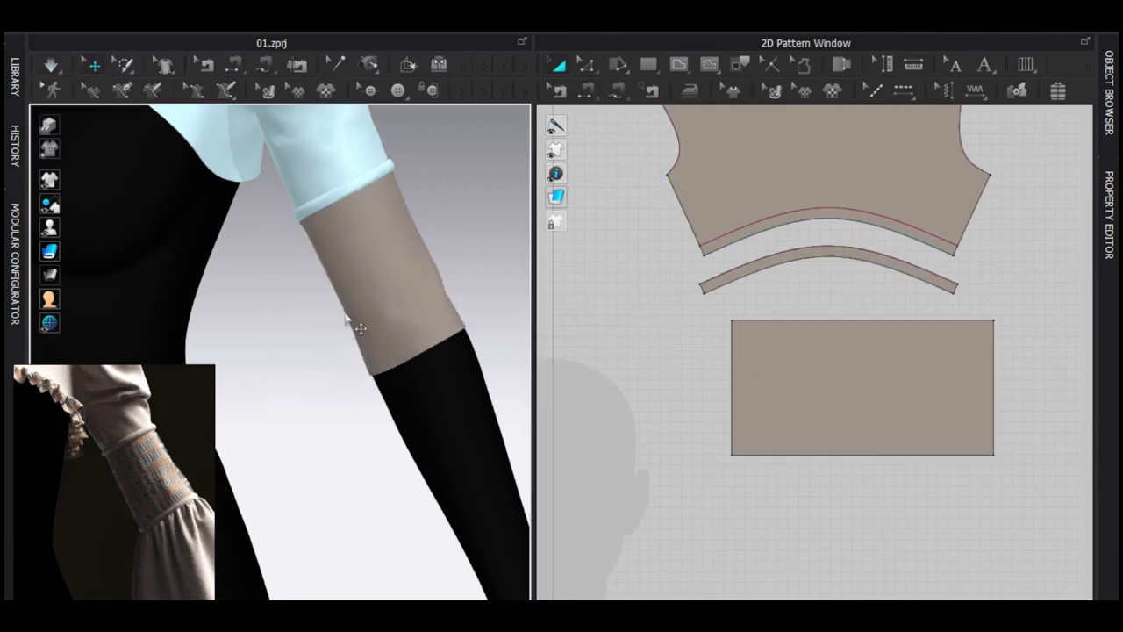
Raise the cuff's bottom edge a little further to shorten it again, and simulate the change
{"action": "scroll", "coordinate": [376, 349], "scroll_direction": "down", "scroll_amount": 2}
{"action": "right_click_drag", "start_coordinate": [376, 350], "coordinate": [332, 339]}
{"action": "left_click", "coordinate": [776, 453]}
{"action": "key", "text": "z"}
{"action": "left_click_drag", "start_coordinate": [782, 459], "coordinate": [782, 440]}
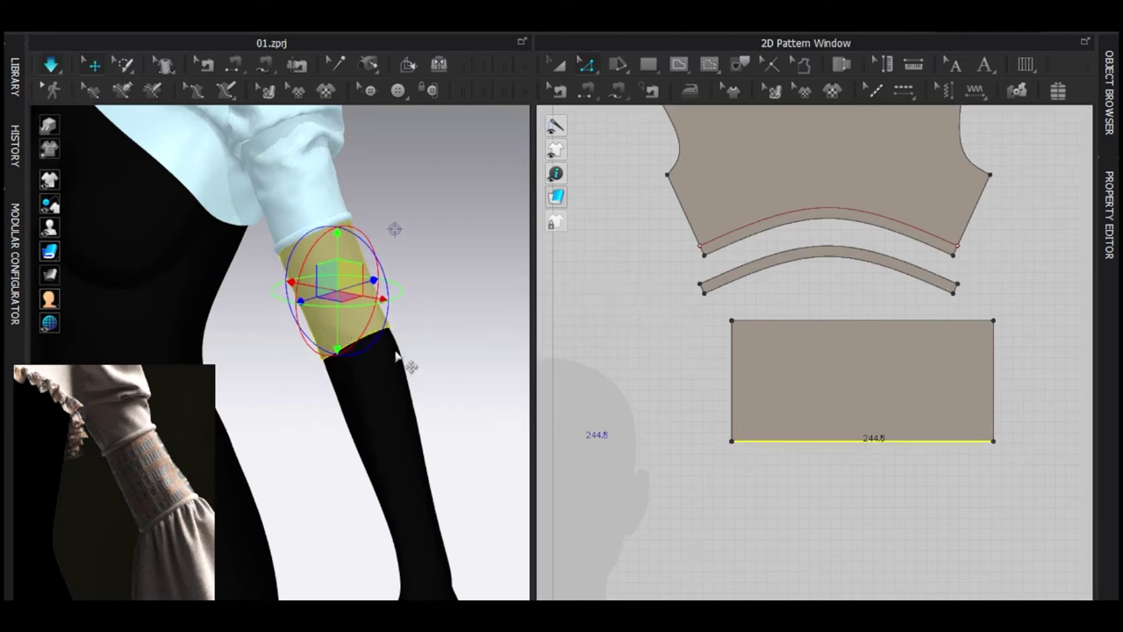
{"action": "key", "text": "space"}
Unfreeze the garment pieces and check how the cuff fits below the sleeve piping
{"action": "scroll", "coordinate": [413, 351], "scroll_direction": "down", "scroll_amount": 5}
{"action": "left_click", "coordinate": [426, 348]}
{"action": "right_click_drag", "start_coordinate": [346, 331], "coordinate": [363, 349]}
{"action": "scroll", "coordinate": [387, 372], "scroll_direction": "up", "scroll_amount": 4}
{"action": "scroll", "coordinate": [389, 372], "scroll_direction": "up", "scroll_amount": 2}
{"action": "middle_click_drag", "start_coordinate": [307, 156], "coordinate": [321, 343]}
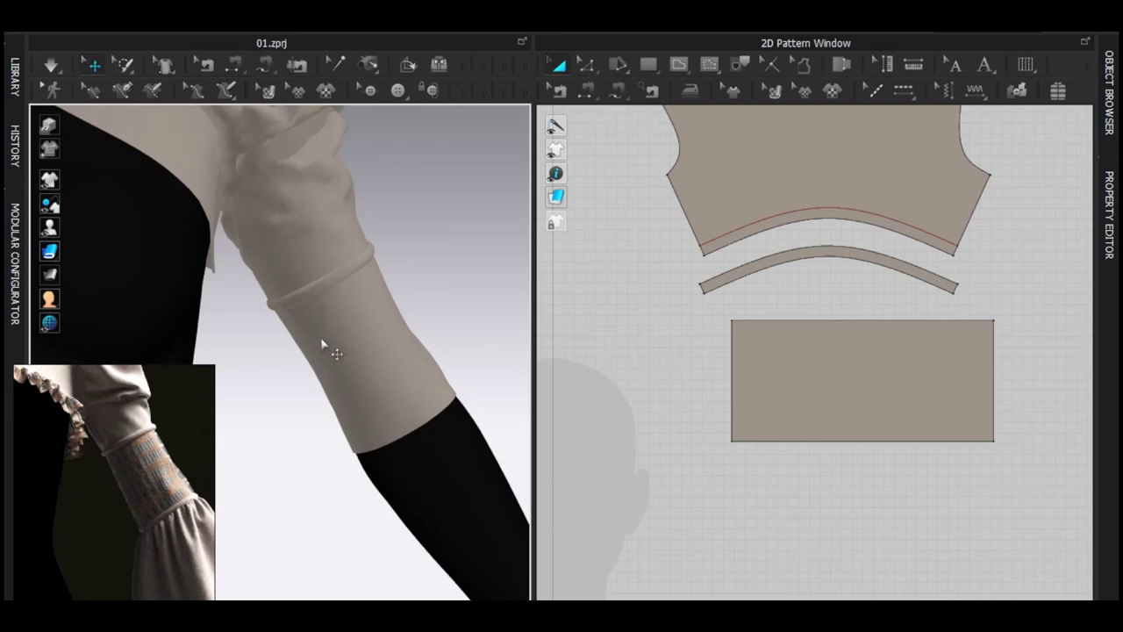
Offset the cuff's bottom edge inward as an internal line 10 mm above it
{"action": "left_click", "coordinate": [313, 291]}
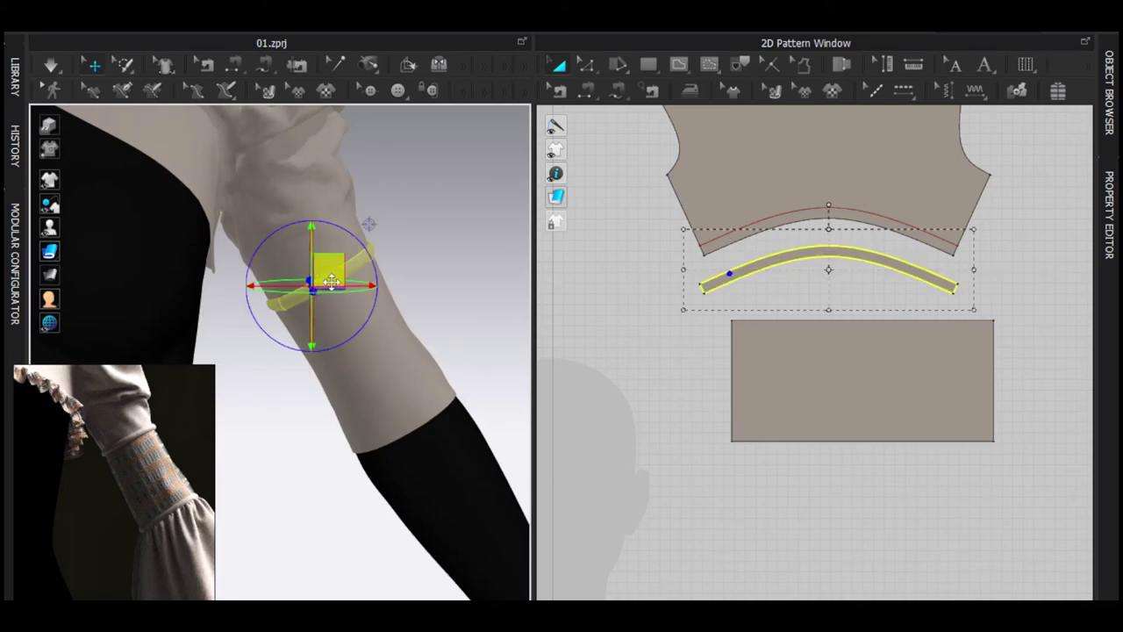
{"action": "key", "text": "z"}
{"action": "left_click", "coordinate": [796, 442]}
{"action": "middle_click_drag", "start_coordinate": [797, 455], "coordinate": [702, 423]}
{"action": "right_click", "coordinate": [718, 410]}
{"action": "left_click", "coordinate": [790, 266]}
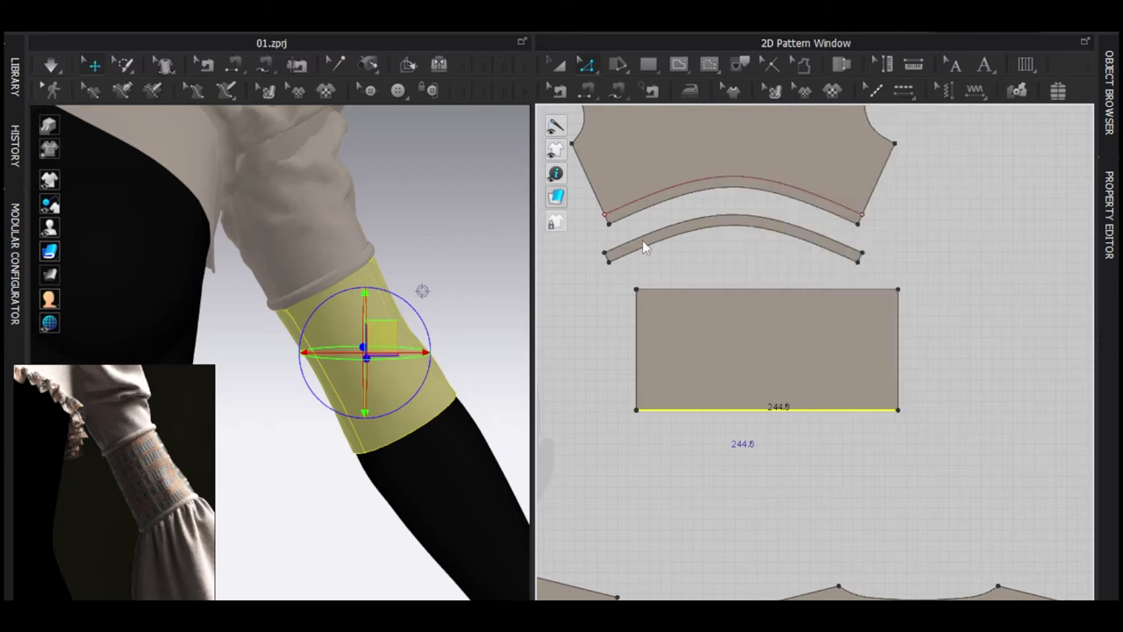
{"action": "left_click", "coordinate": [525, 395]}
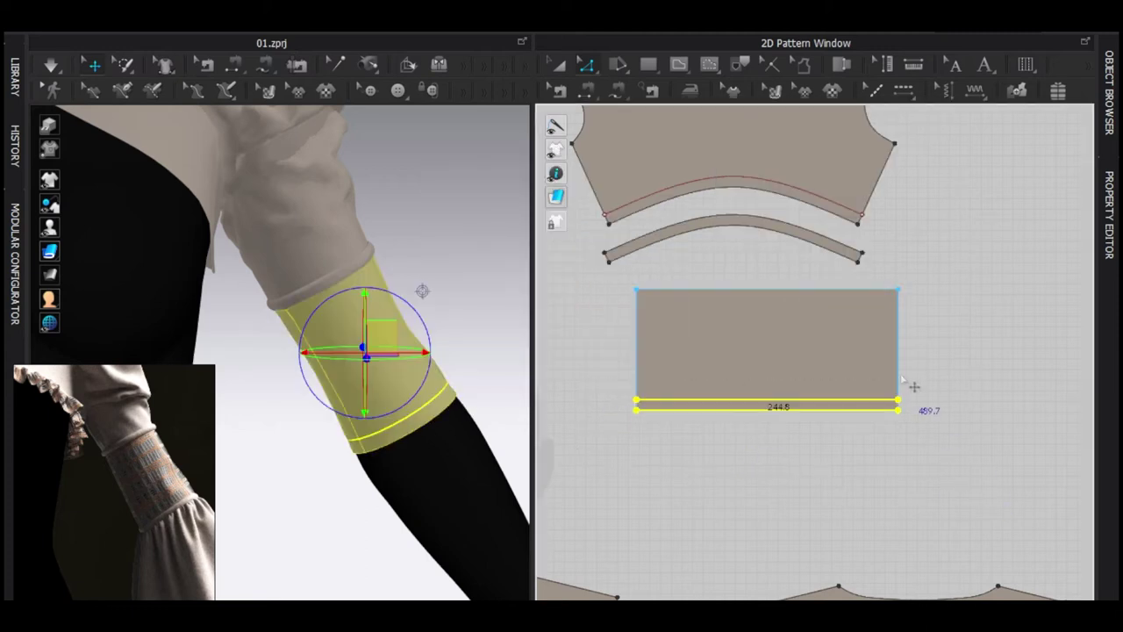
Copy the 10 mm band outline as a separate strip pattern directly below the cuff, and delete its leftover internal line
{"action": "key", "text": "ctrl+c"}
{"action": "key", "text": "ctrl+v"}
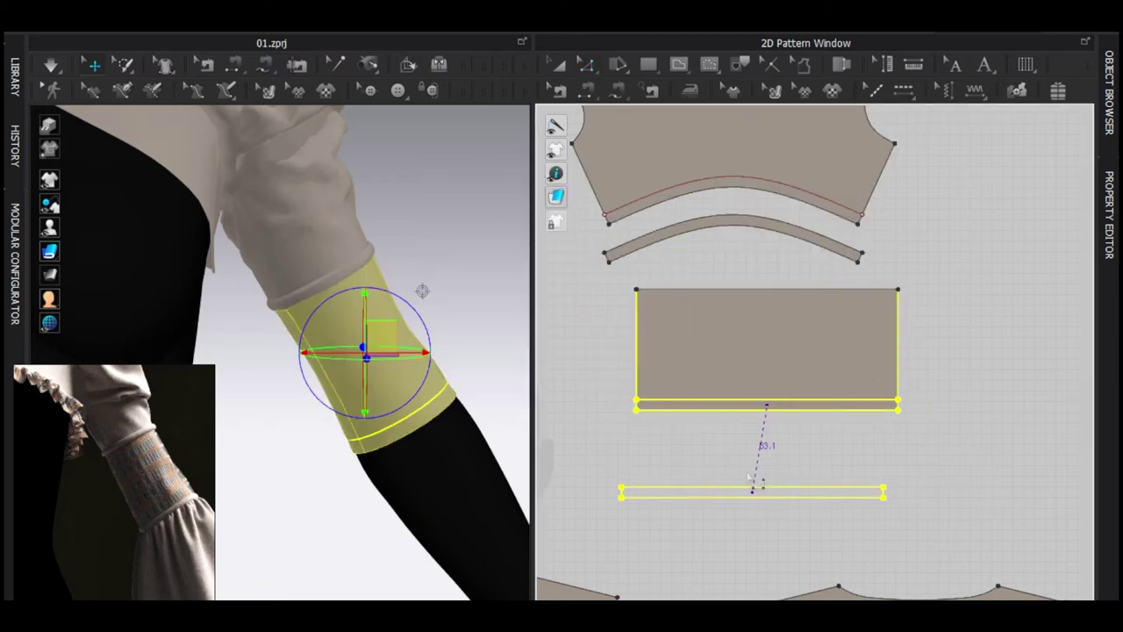
{"action": "left_click", "coordinate": [769, 436]}
{"action": "left_click", "coordinate": [724, 466]}
{"action": "left_click", "coordinate": [728, 430]}
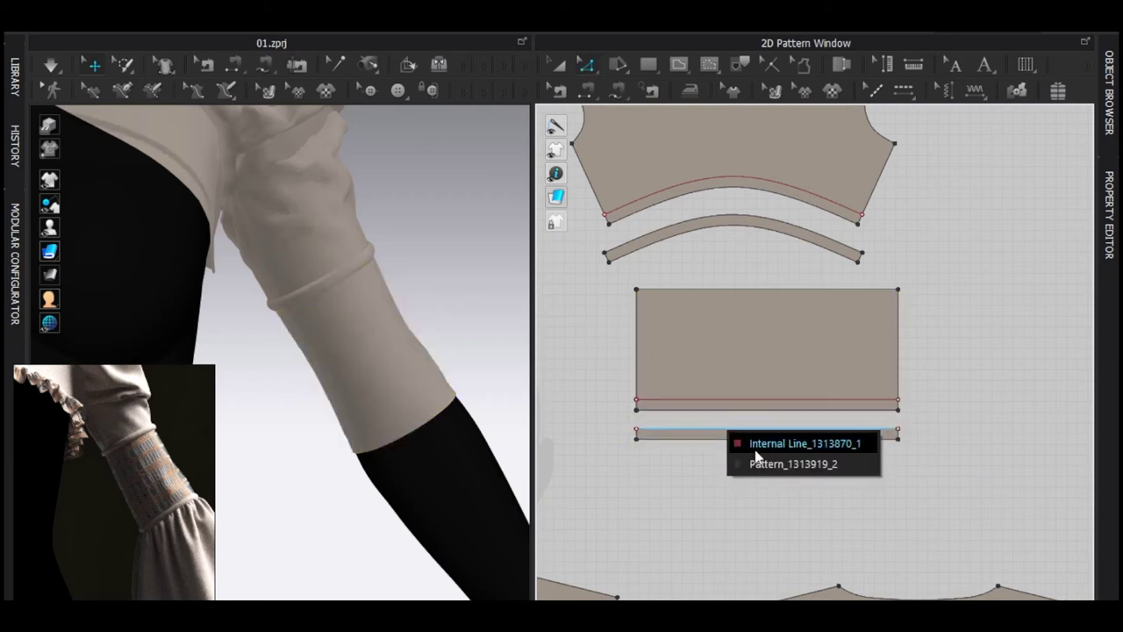
{"action": "left_click", "coordinate": [756, 448]}
{"action": "key", "text": "Delete"}
Sew the strip's top edge to the cuff's internal line and its bottom edge to the cuff's bottom edge
{"action": "key", "text": "n"}
{"action": "left_click", "coordinate": [681, 430]}
{"action": "left_click", "coordinate": [685, 400]}
{"action": "left_click", "coordinate": [688, 410]}
{"action": "left_click", "coordinate": [689, 439]}
{"action": "key", "text": "a"}
Place the strip over the matching band at the cuff's lower end in 3D
{"action": "left_click", "coordinate": [694, 434]}
{"action": "scroll", "coordinate": [341, 322], "scroll_direction": "down", "scroll_amount": 5}
{"action": "middle_click_drag", "start_coordinate": [339, 318], "coordinate": [366, 404]}
{"action": "right_click", "coordinate": [359, 247]}
{"action": "left_click", "coordinate": [455, 415]}
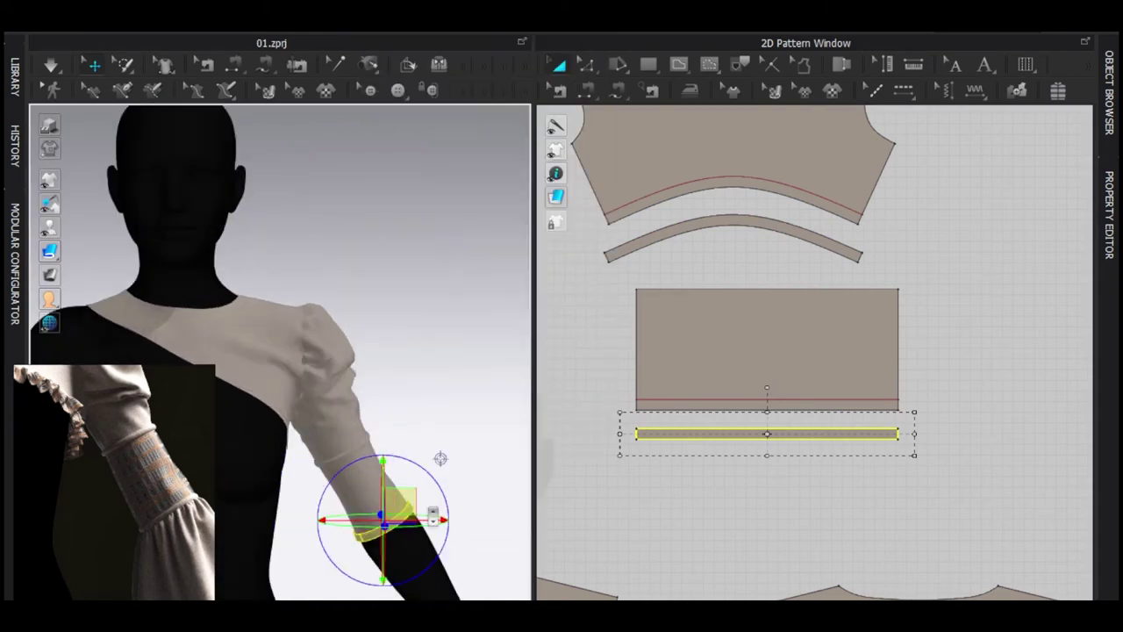
Sew the strip's two short ends together to close it into a ring
{"action": "key", "text": "n"}
{"action": "left_click", "coordinate": [637, 436]}
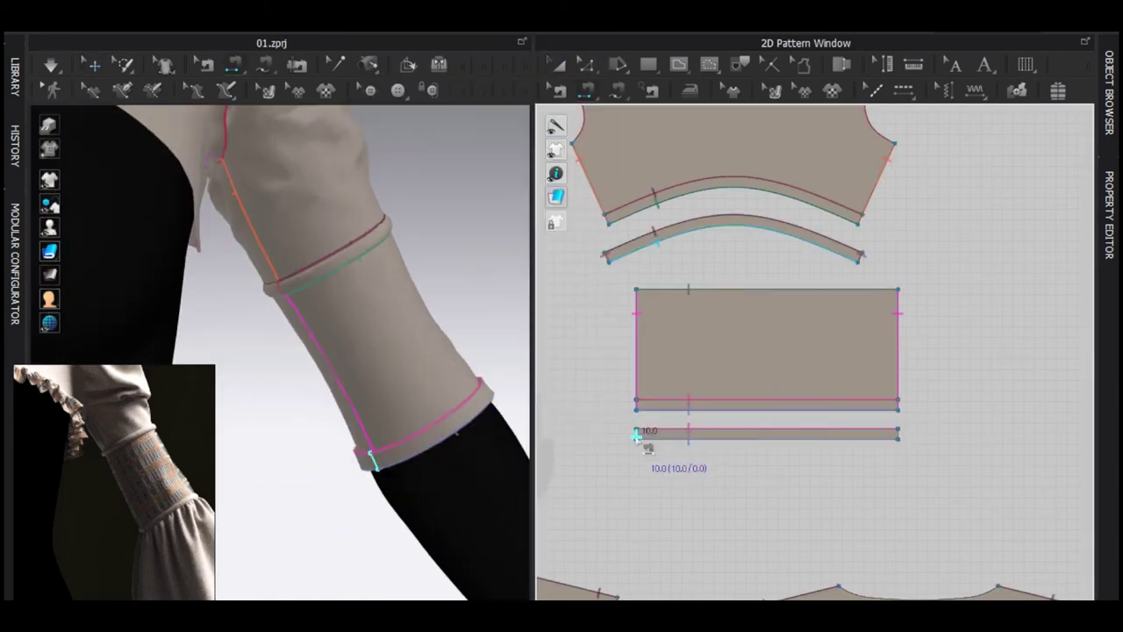
{"action": "left_click", "coordinate": [901, 438]}
{"action": "key", "text": "a"}
Apply a value of 5 to the strip and simulate it as puffy piping around the cuff's lower edge
{"action": "left_click", "coordinate": [792, 434]}
{"action": "key", "text": "ctrl+f"}
{"action": "left_click", "coordinate": [835, 379]}
{"action": "type", "text": "5"}
{"action": "key", "text": "Return"}
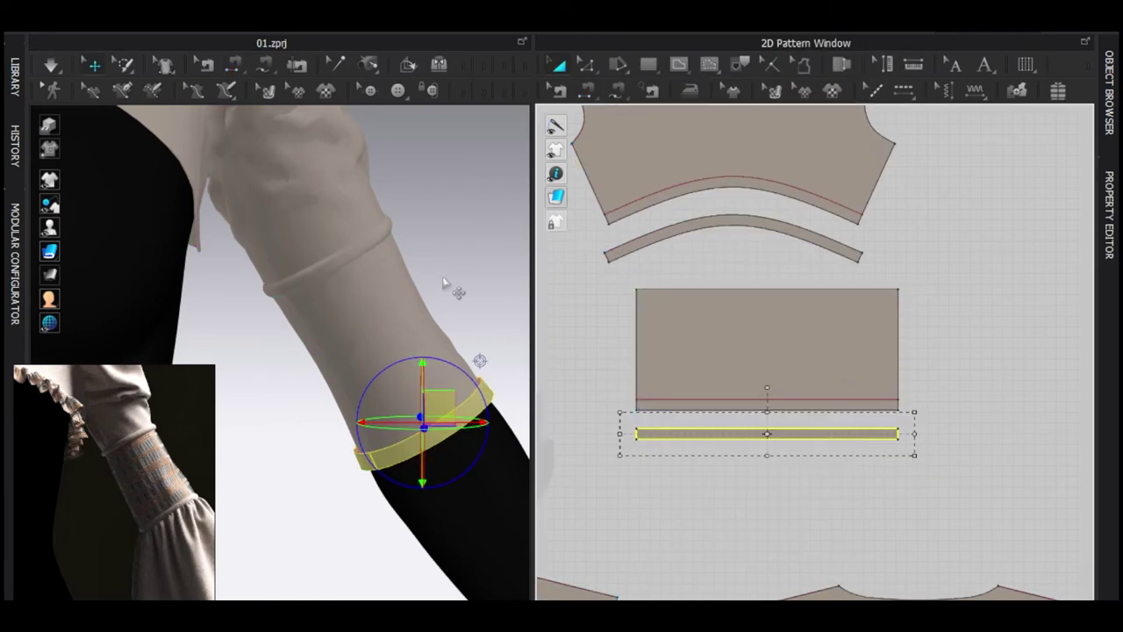
{"action": "left_click", "coordinate": [442, 279]}
{"action": "key", "text": "space"}
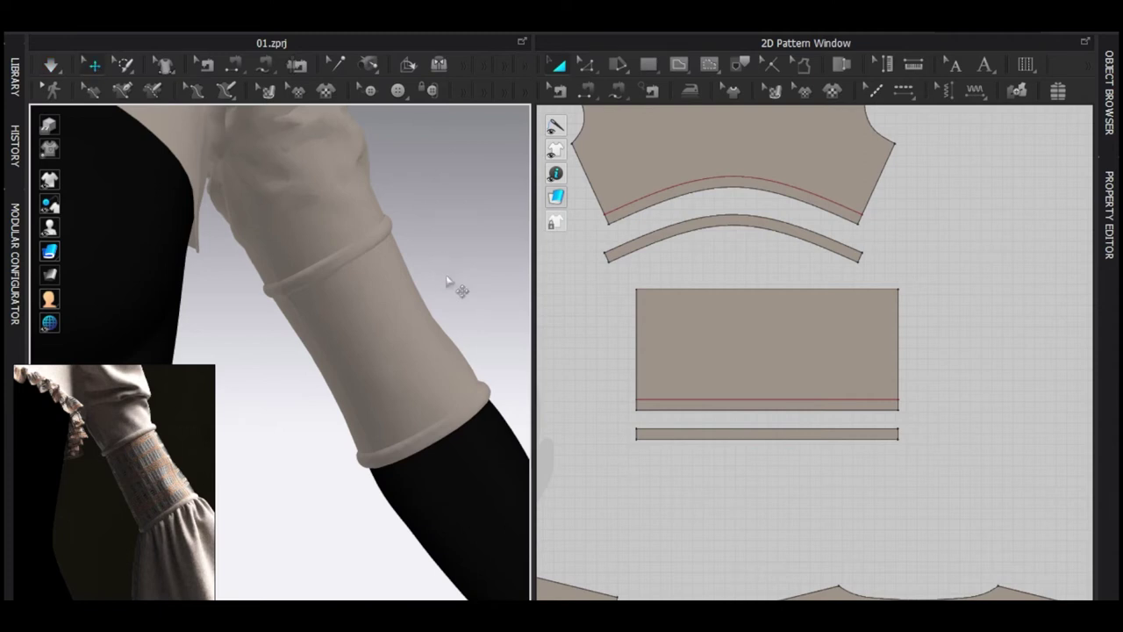
Inspect the cuff and its piping on the arm, and compare them with the reference's flared lower sleeve
{"action": "scroll", "coordinate": [448, 280], "scroll_direction": "down", "scroll_amount": 5}
{"action": "right_click_drag", "start_coordinate": [301, 319], "coordinate": [327, 315]}
{"action": "scroll", "coordinate": [478, 411], "scroll_direction": "up", "scroll_amount": 3}
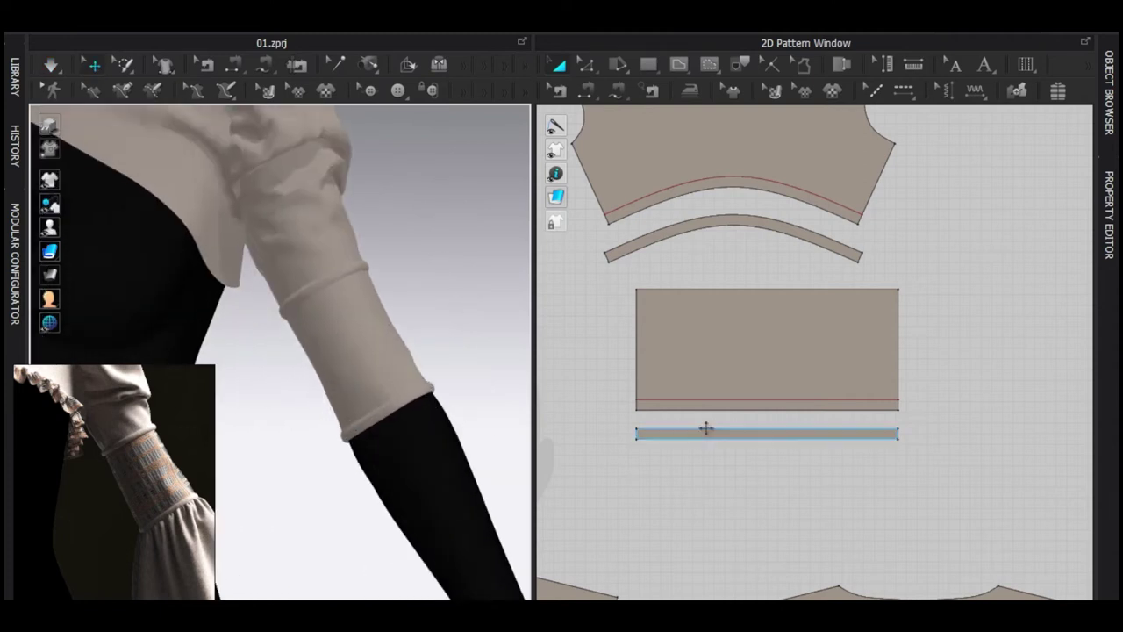
{"action": "right_click_drag", "start_coordinate": [354, 392], "coordinate": [412, 392]}
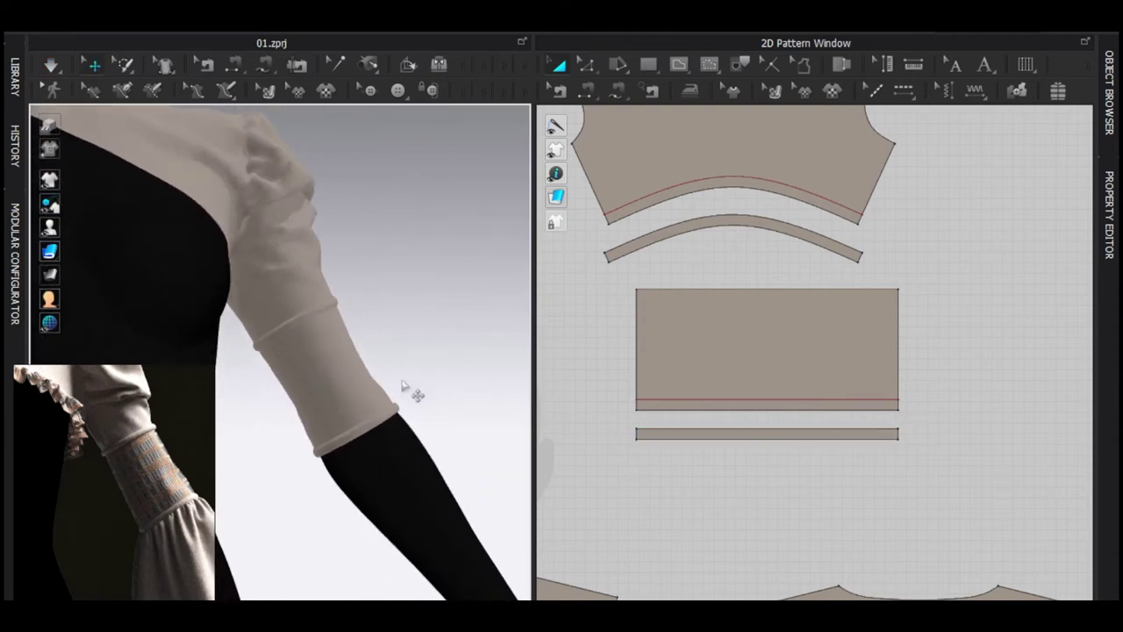
{"action": "scroll", "coordinate": [418, 395], "scroll_direction": "down", "scroll_amount": 5}
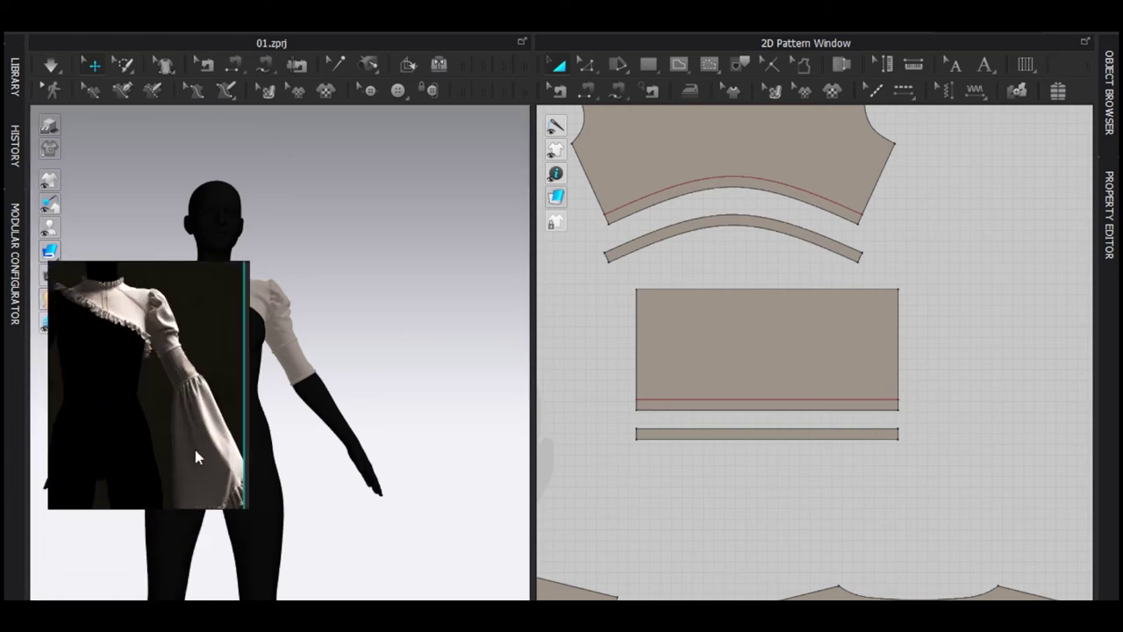
{"action": "right_click_drag", "start_coordinate": [161, 333], "coordinate": [100, 445]}
{"action": "middle_click_drag", "start_coordinate": [314, 441], "coordinate": [389, 434]}
{"action": "mouse_move", "coordinate": [389, 434]}
{"action": "right_mouse_down"}
{"action": "mouse_move", "coordinate": [359, 436]}
{"action": "mouse_move", "coordinate": [386, 413]}
{"action": "right_mouse_up"}
Freeze all existing garment patterns
{"action": "key", "text": "ctrl+a"}
{"action": "key", "text": "ctrl+k"}
{"action": "left_click", "coordinate": [615, 330]}
Move the sleeve, cuff and piping patterns upward in 2D to clear space above the yoke patterns
{"action": "scroll", "coordinate": [764, 413], "scroll_direction": "down", "scroll_amount": 6}
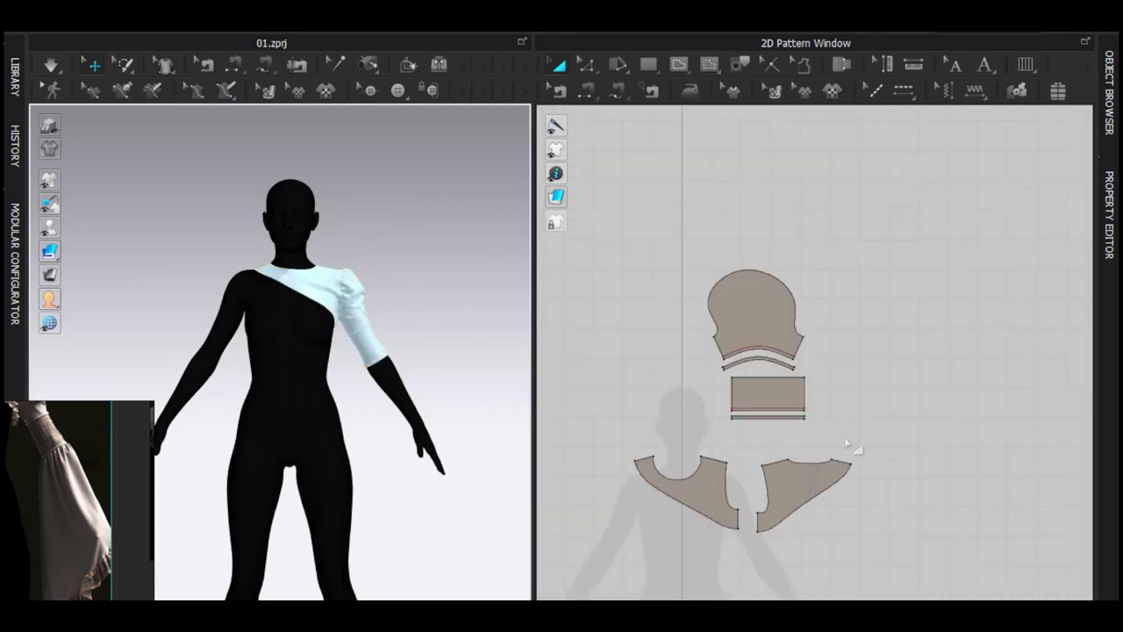
{"action": "left_click_drag", "start_coordinate": [856, 450], "coordinate": [702, 268]}
{"action": "left_click_drag", "start_coordinate": [763, 316], "coordinate": [789, 199]}
{"action": "scroll", "coordinate": [800, 369], "scroll_direction": "up", "scroll_amount": 4}
{"action": "left_click", "coordinate": [692, 375]}
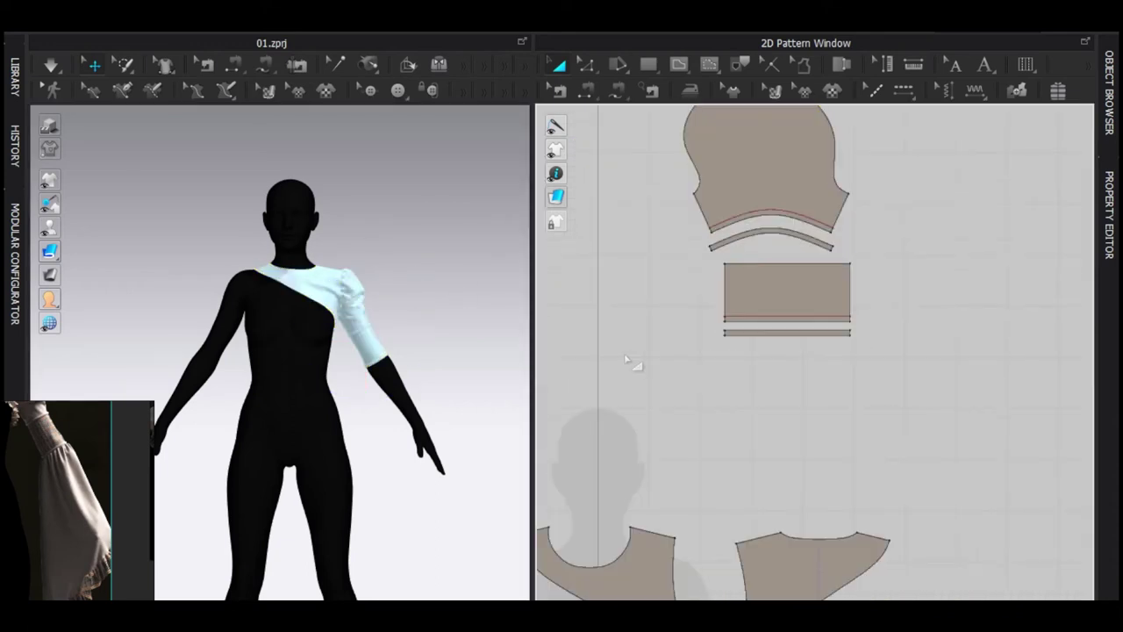
Draw a rectangular lower-sleeve pattern, wider than the cuff, just below the cuff's piping strip
{"action": "scroll", "coordinate": [725, 365], "scroll_direction": "up", "scroll_amount": 2}
{"action": "middle_click_drag", "start_coordinate": [727, 376], "coordinate": [734, 329]}
{"action": "scroll", "coordinate": [735, 334], "scroll_direction": "down", "scroll_amount": 8}
{"action": "scroll", "coordinate": [741, 344], "scroll_direction": "up", "scroll_amount": 2}
{"action": "key", "text": "s"}
{"action": "left_click_drag", "start_coordinate": [728, 311], "coordinate": [880, 414]}
{"action": "key", "text": "a"}
Wrap the new lower-sleeve rectangle around the avatar's forearm below the cuff using an arrangement point
{"action": "left_click", "coordinate": [805, 364]}
{"action": "scroll", "coordinate": [409, 331], "scroll_direction": "up", "scroll_amount": 4}
{"action": "key", "text": "shift+f"}
{"action": "left_click", "coordinate": [352, 335]}
{"action": "right_click_drag", "start_coordinate": [437, 330], "coordinate": [459, 301]}
{"action": "left_click", "coordinate": [459, 301]}
{"action": "left_click", "coordinate": [416, 326]}
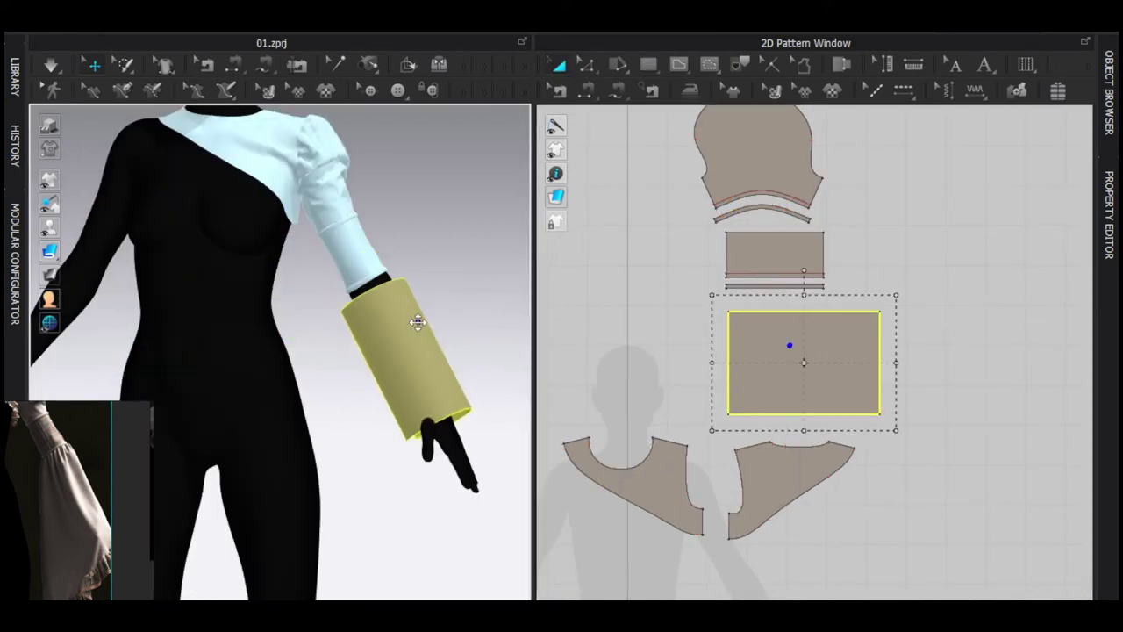
Sew the upper edge of the lower-sleeve rectangle to the cuff's bottom edge
{"action": "scroll", "coordinate": [416, 326], "scroll_direction": "up", "scroll_amount": 3}
{"action": "key", "text": "n"}
{"action": "left_click", "coordinate": [761, 311]}
{"action": "scroll", "coordinate": [751, 283], "scroll_direction": "up", "scroll_amount": 3}
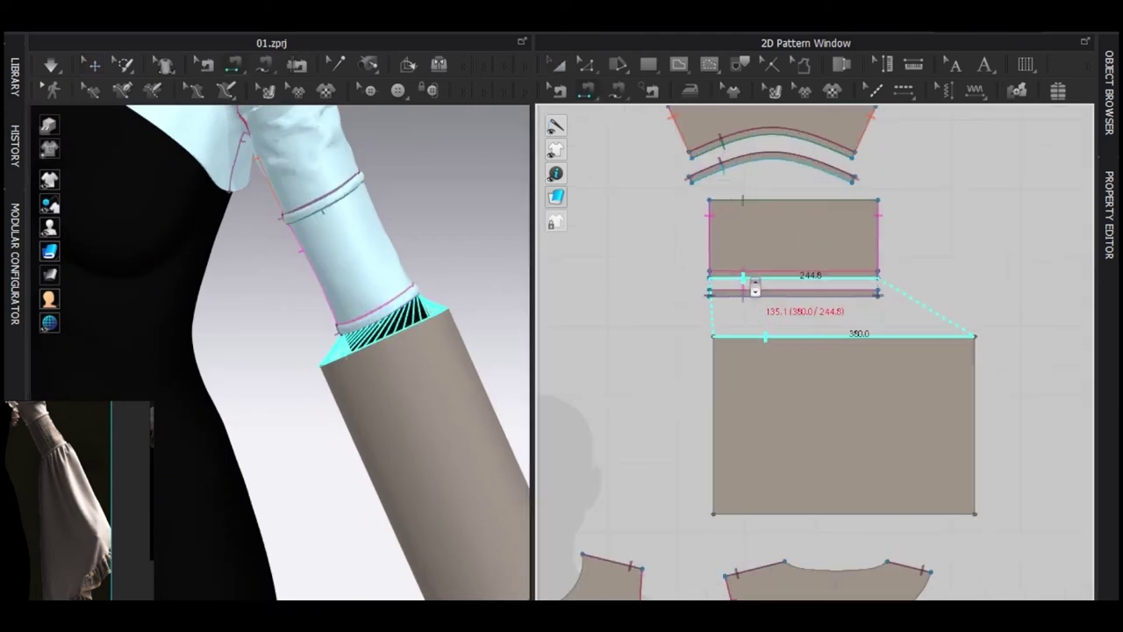
{"action": "left_click", "coordinate": [744, 279]}
{"action": "key", "text": "a"}
{"action": "left_click", "coordinate": [740, 243]}
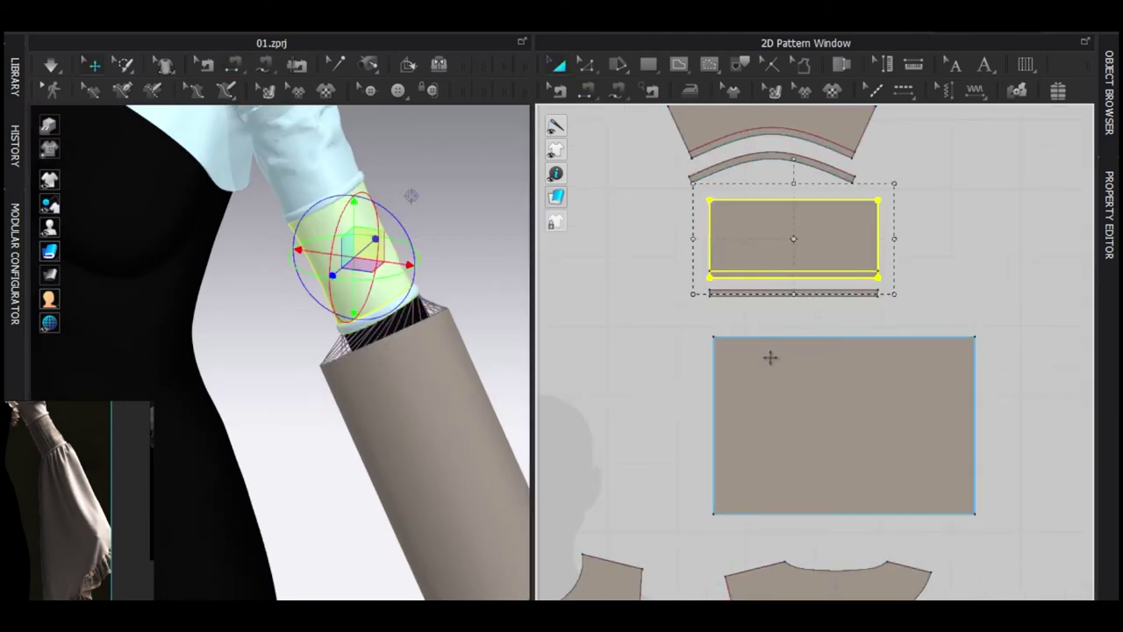
{"action": "key", "text": "b"}
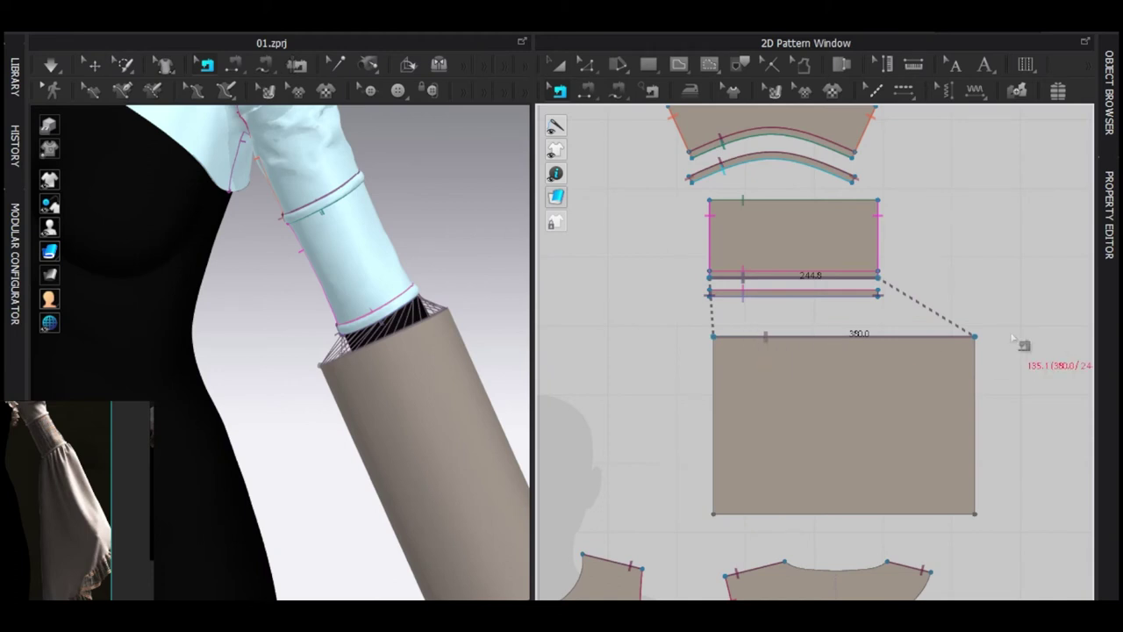
Simulate the garment so the lower sleeve gathers onto the cuff and drapes over the forearm
{"action": "key", "text": "space"}
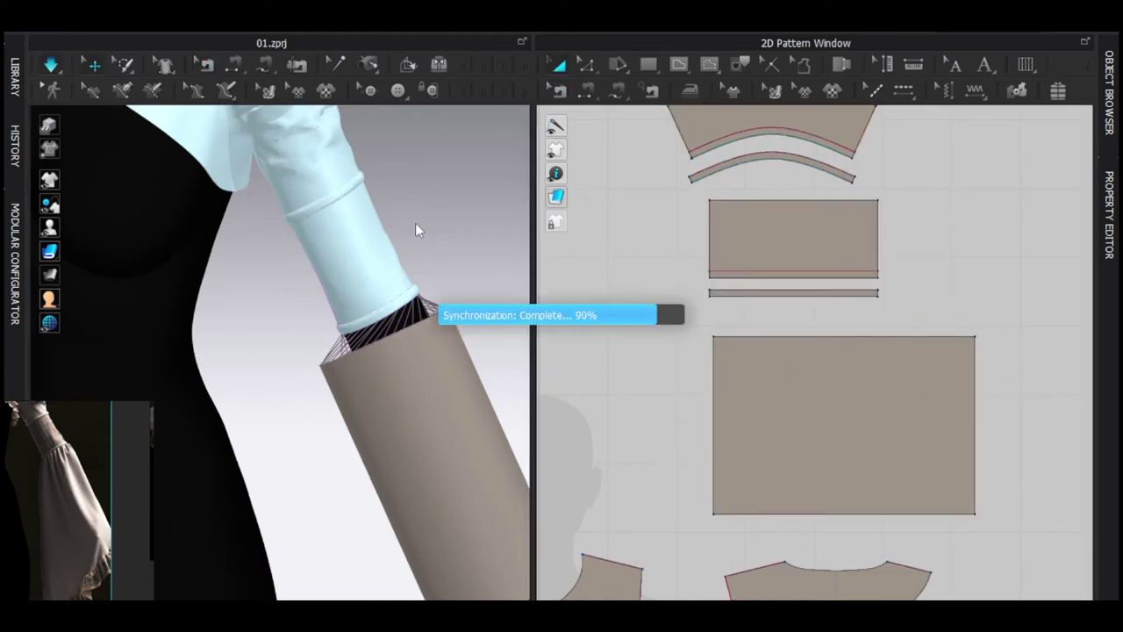
{"action": "key", "text": "space"}
{"action": "scroll", "coordinate": [430, 255], "scroll_direction": "down", "scroll_amount": 3}
{"action": "right_click_drag", "start_coordinate": [371, 319], "coordinate": [407, 332]}
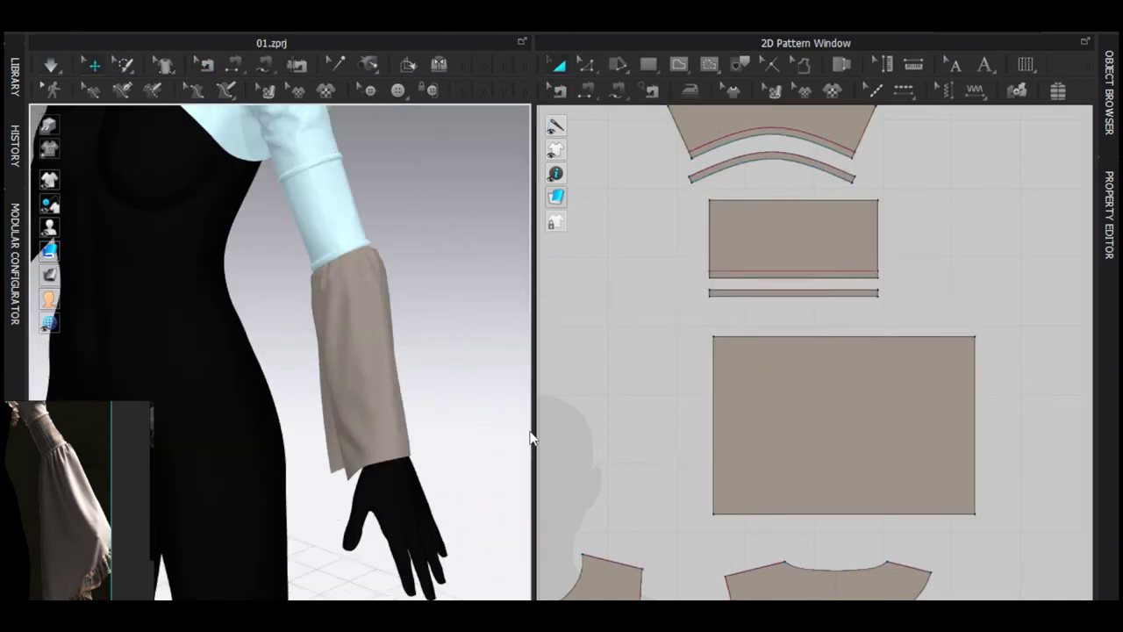
Widen the lower-sleeve rectangle to about 459 mm and simulate the fuller gathers
{"action": "left_click", "coordinate": [845, 428]}
{"action": "middle_click_drag", "start_coordinate": [855, 434], "coordinate": [771, 411]}
{"action": "left_click_drag", "start_coordinate": [906, 402], "coordinate": [963, 404]}
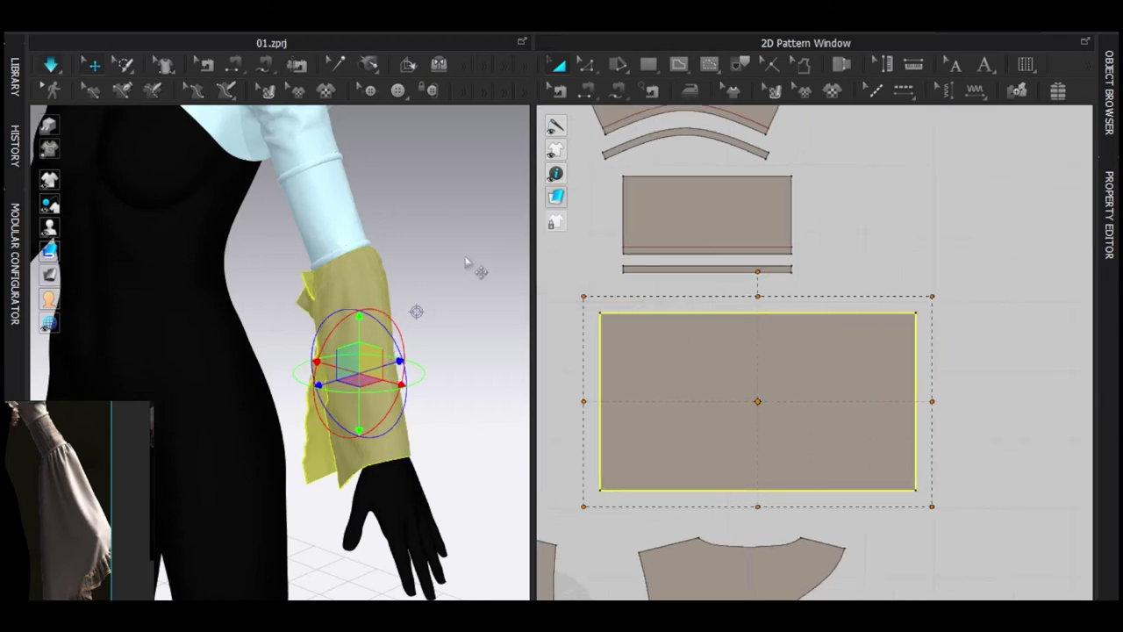
{"action": "key", "text": "space"}
{"action": "key", "text": "space"}
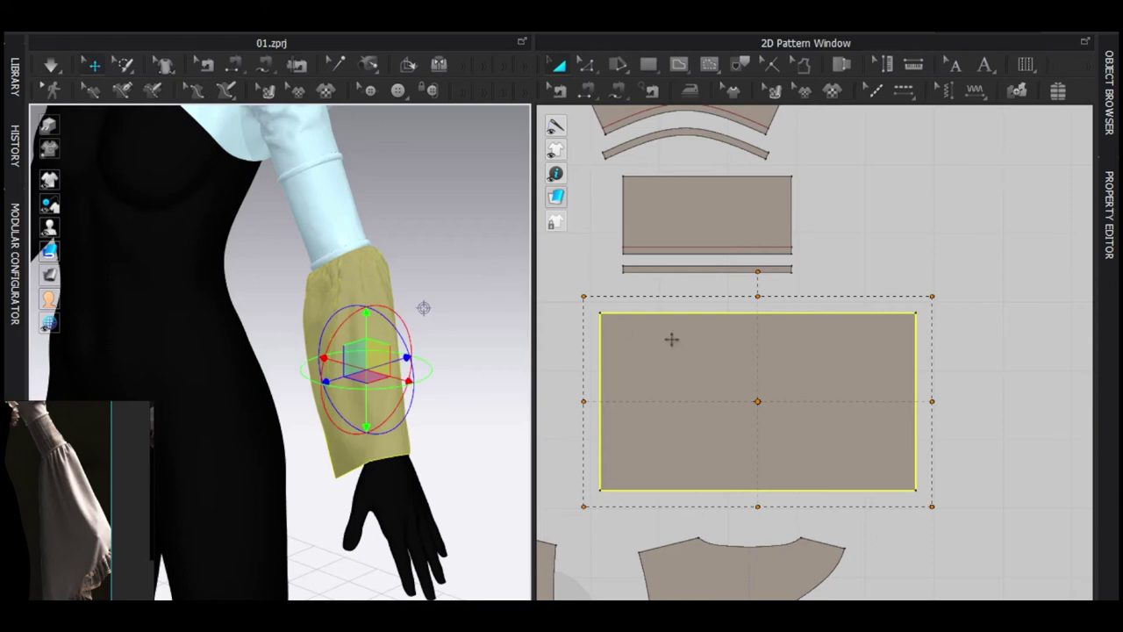
Move the lower-sleeve pattern beside the puff sleeve in 2D and lengthen it slightly by lowering its bottom edge
{"action": "scroll", "coordinate": [726, 361], "scroll_direction": "down", "scroll_amount": 4}
{"action": "left_click_drag", "start_coordinate": [758, 374], "coordinate": [864, 216]}
{"action": "scroll", "coordinate": [851, 285], "scroll_direction": "up", "scroll_amount": 2}
{"action": "left_click", "coordinate": [832, 303]}
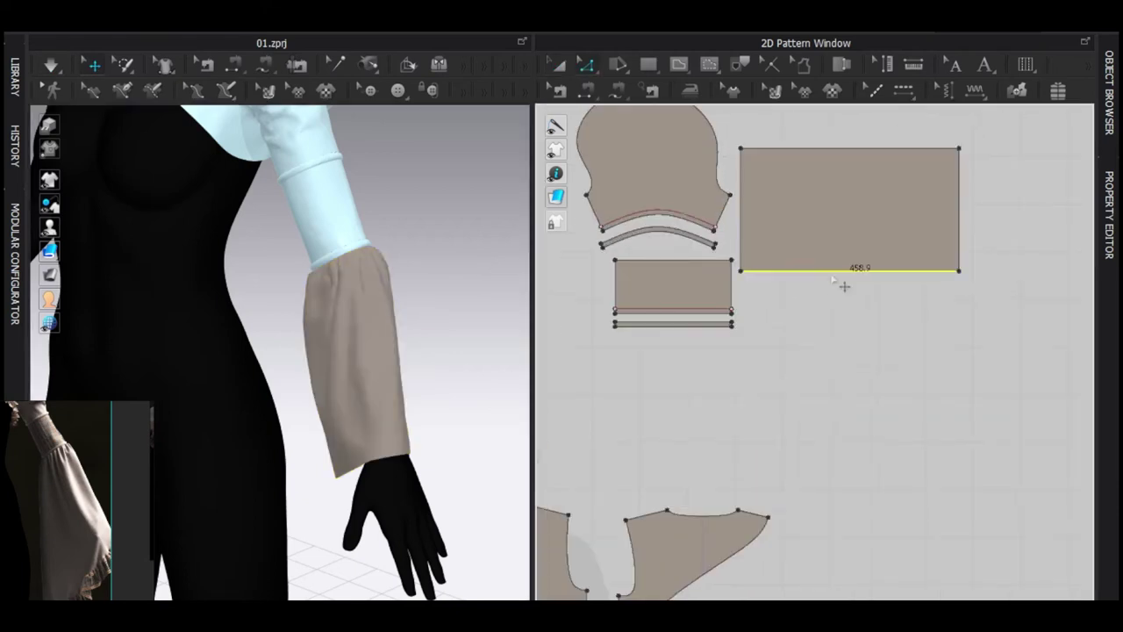
{"action": "left_click_drag", "start_coordinate": [833, 279], "coordinate": [830, 325]}
{"action": "scroll", "coordinate": [429, 333], "scroll_direction": "down", "scroll_amount": 3}
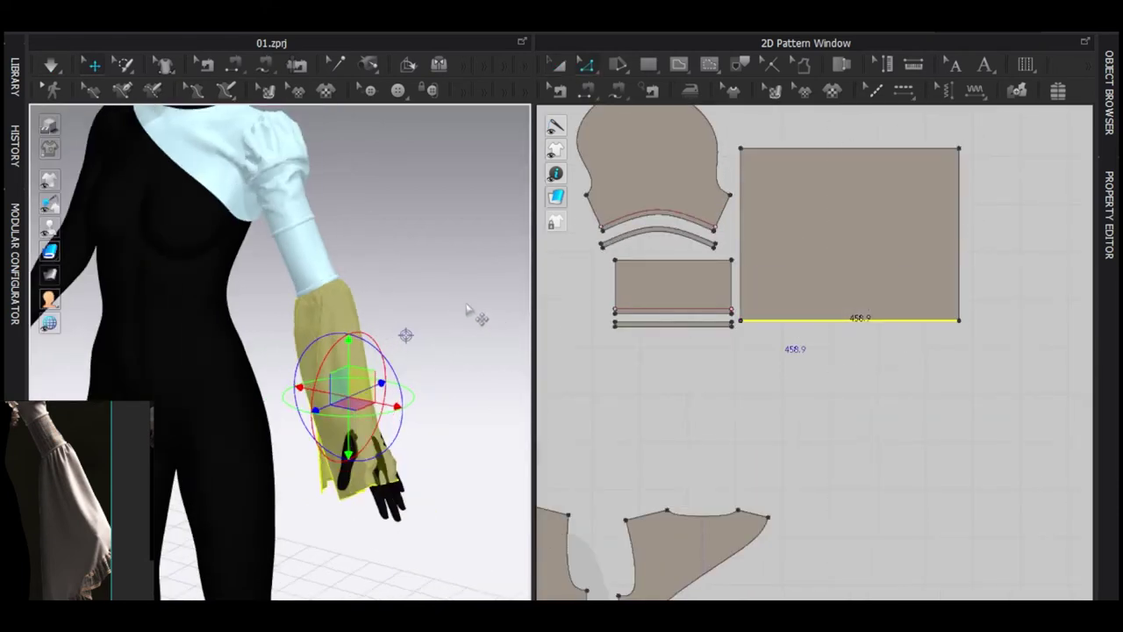
{"action": "key", "text": "ctrl+z"}
{"action": "left_click_drag", "start_coordinate": [800, 309], "coordinate": [799, 309]}
Simulate the lengthened lower sleeve and inspect how its hem sits around the thumb and hand
{"action": "key", "text": "space"}
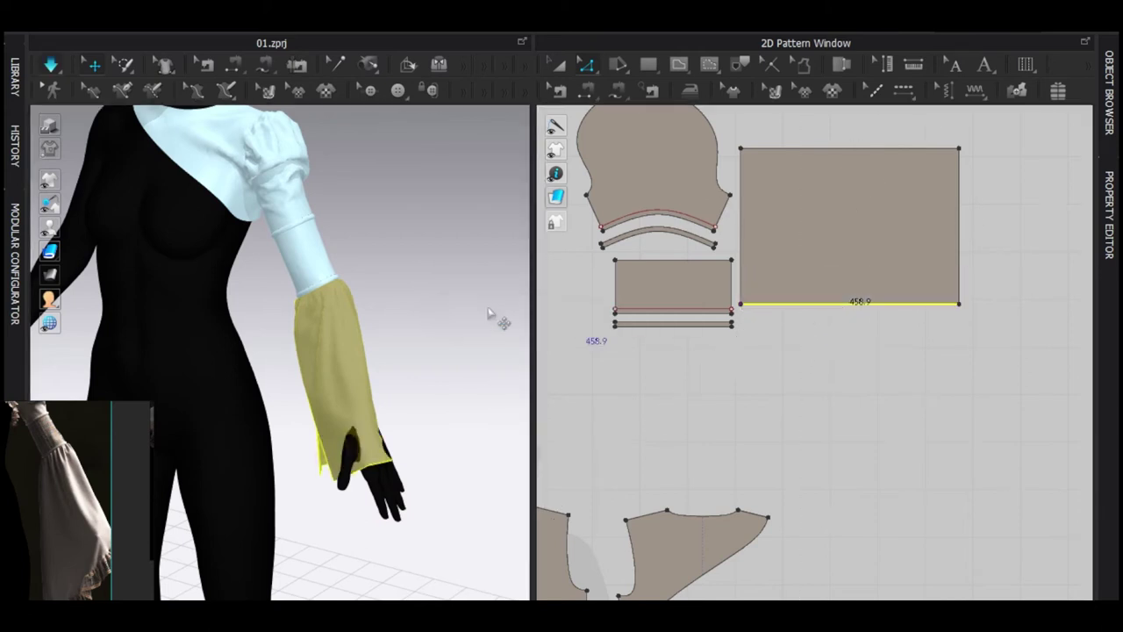
{"action": "scroll", "coordinate": [388, 399], "scroll_direction": "up", "scroll_amount": 3}
{"action": "right_click_drag", "start_coordinate": [388, 399], "coordinate": [410, 429]}
{"action": "key", "text": "space"}
{"action": "middle_click_drag", "start_coordinate": [414, 478], "coordinate": [346, 356]}
{"action": "scroll", "coordinate": [351, 364], "scroll_direction": "up", "scroll_amount": 3}
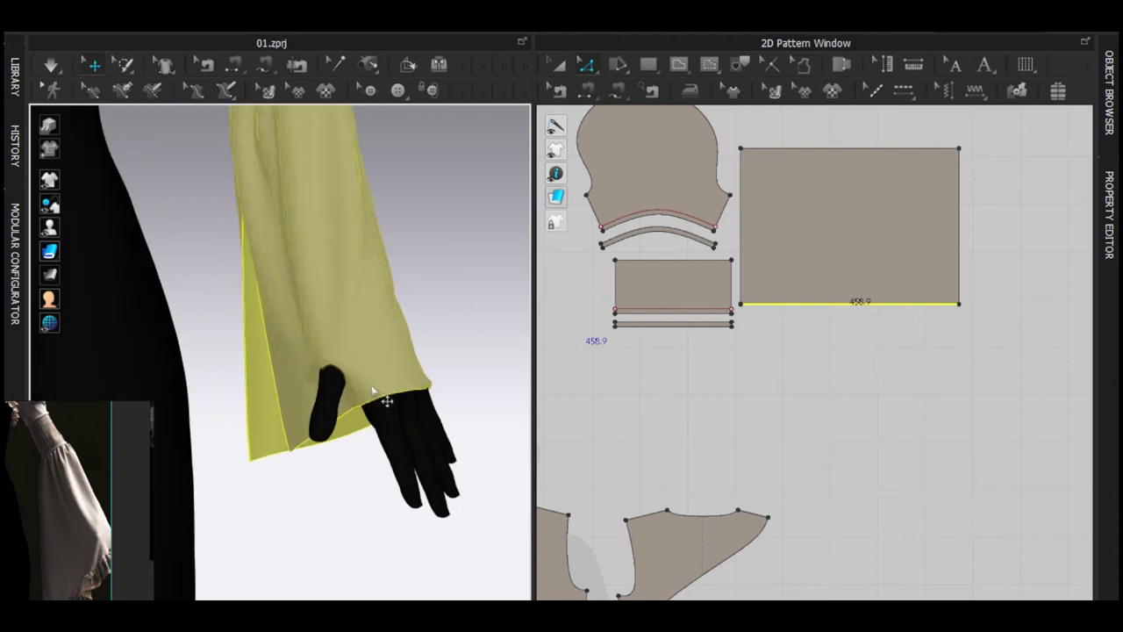
{"action": "scroll", "coordinate": [293, 307], "scroll_direction": "down", "scroll_amount": 3}
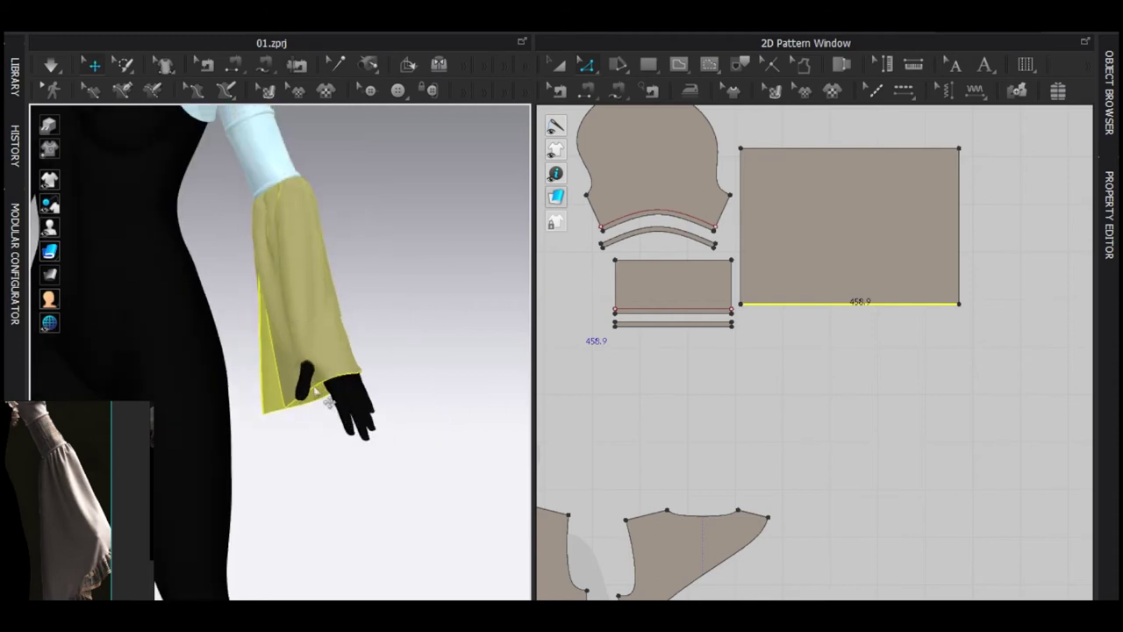
{"action": "scroll", "coordinate": [327, 400], "scroll_direction": "up", "scroll_amount": 3}
{"action": "right_click_drag", "start_coordinate": [295, 388], "coordinate": [359, 398]}
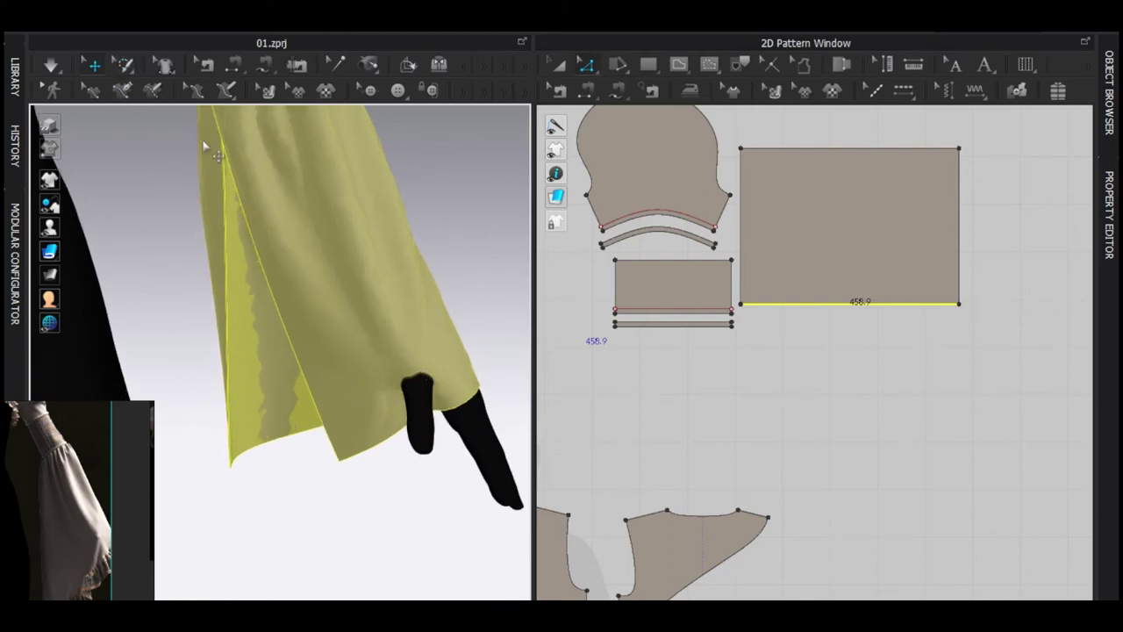
Box-select the mesh near the lower sleeve's hem, shift it clear of the thumb, and simulate to free the cloth
{"action": "left_click", "coordinate": [123, 64]}
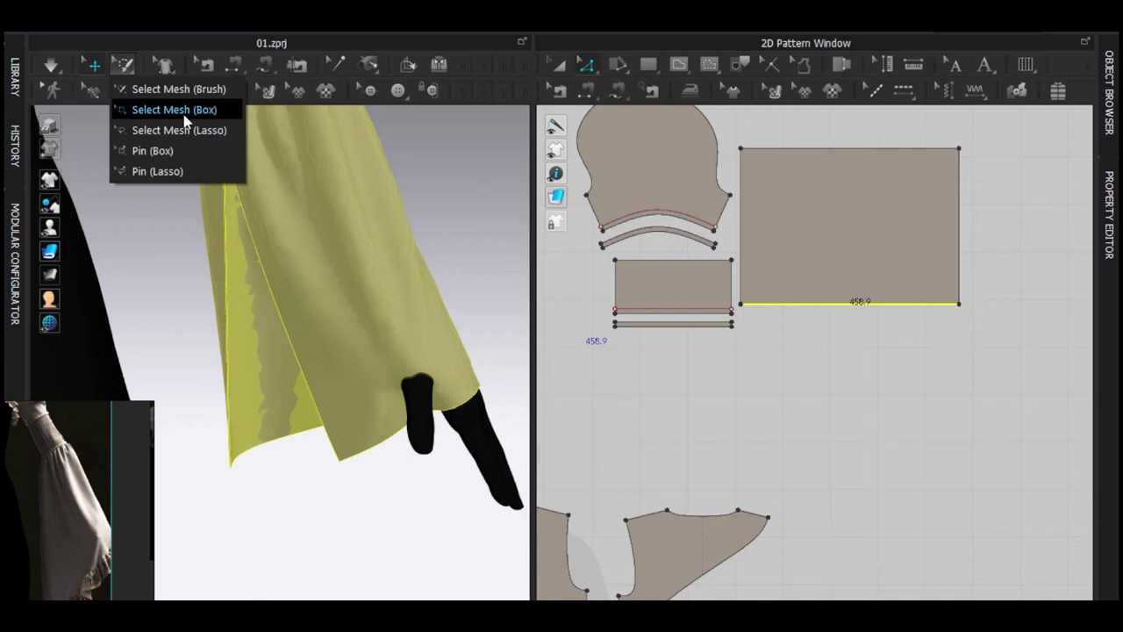
{"action": "left_click", "coordinate": [184, 113]}
{"action": "left_click_drag", "start_coordinate": [371, 331], "coordinate": [447, 404]}
{"action": "scroll", "coordinate": [807, 269], "scroll_direction": "up", "scroll_amount": 4}
{"action": "left_click_drag", "start_coordinate": [703, 255], "coordinate": [721, 291]}
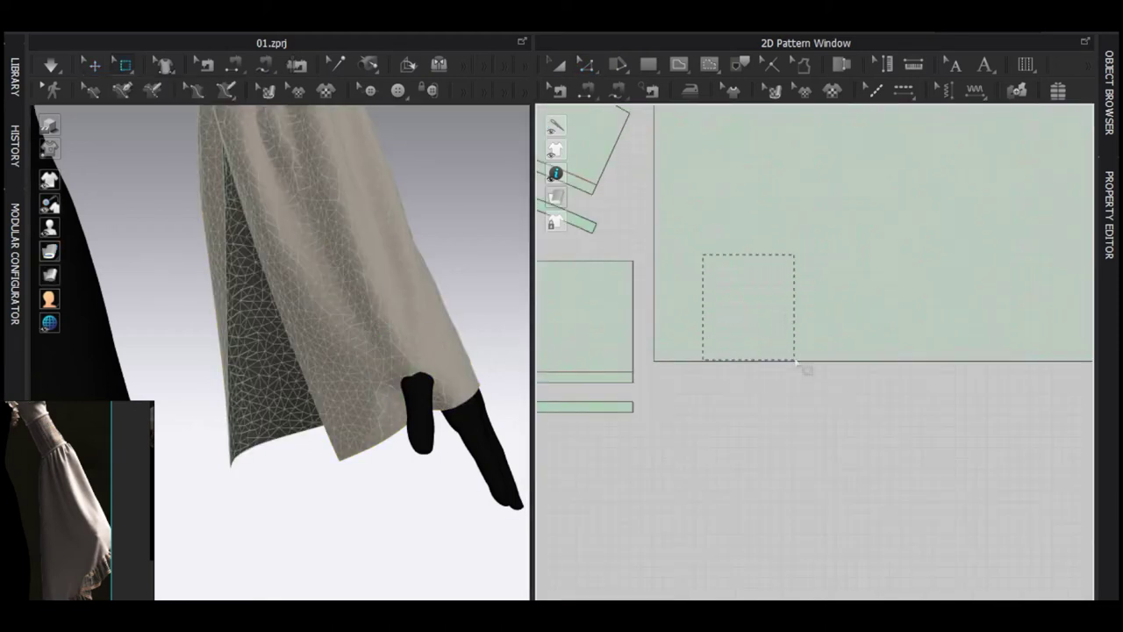
{"action": "left_click_drag", "start_coordinate": [795, 362], "coordinate": [795, 361]}
{"action": "left_click_drag", "start_coordinate": [822, 402], "coordinate": [706, 292]}
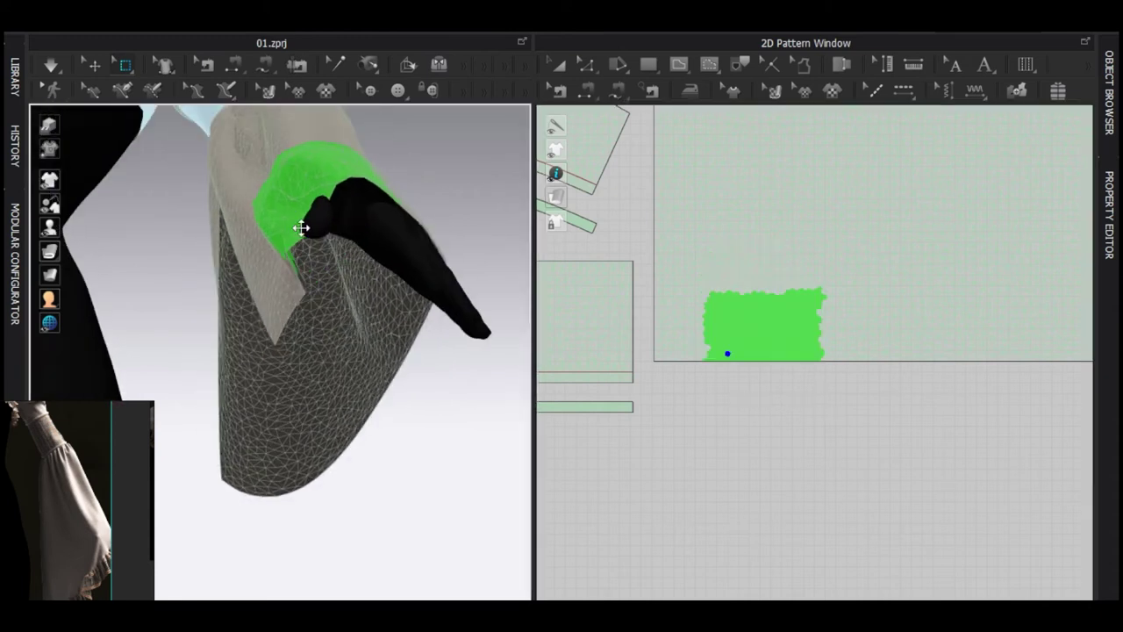
{"action": "right_click_drag", "start_coordinate": [314, 199], "coordinate": [297, 275]}
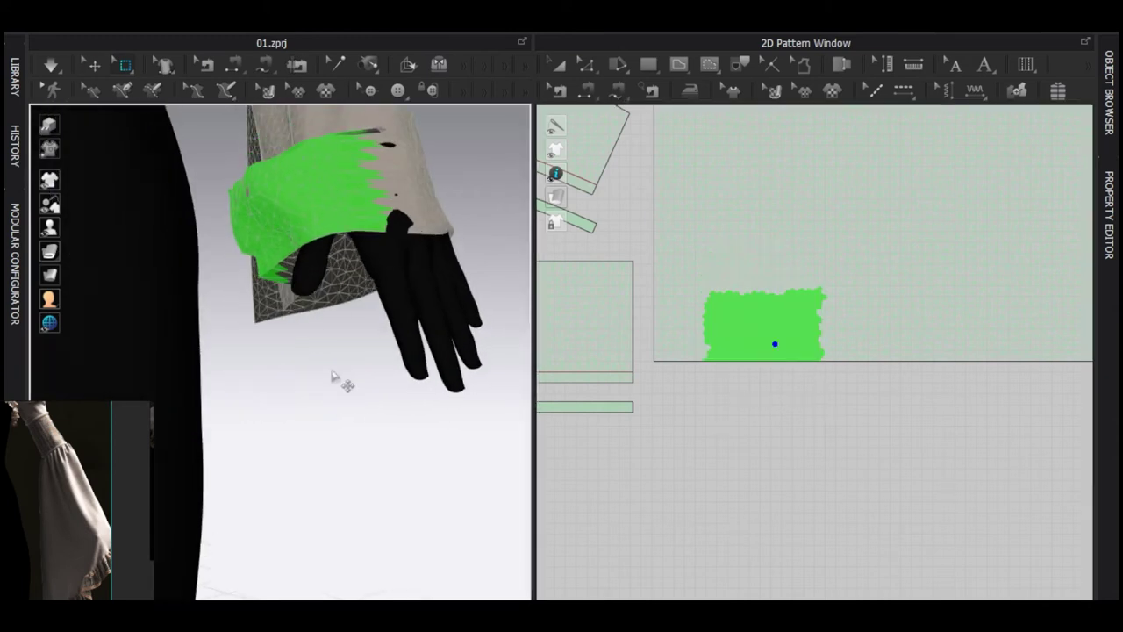
{"action": "key", "text": "space"}
{"action": "key", "text": "space"}
{"action": "scroll", "coordinate": [793, 361], "scroll_direction": "down", "scroll_amount": 5}
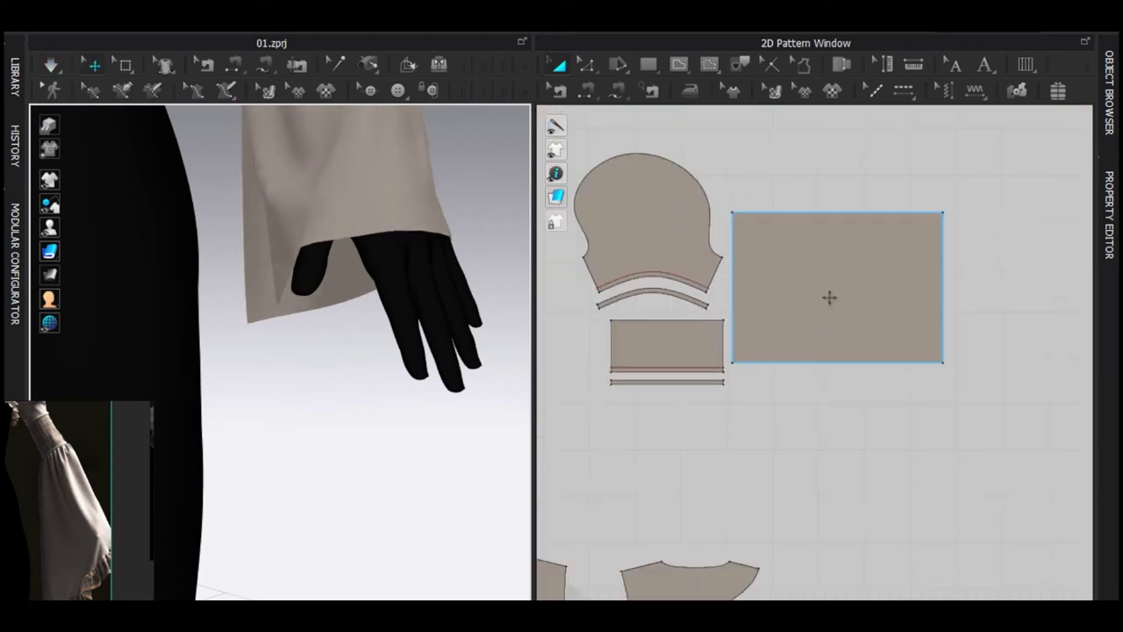
Shift the lower-sleeve pattern upward in 2D, extend its bottom edge downward, and simulate the longer drape
{"action": "left_click_drag", "start_coordinate": [829, 298], "coordinate": [844, 255]}
{"action": "key", "text": "z"}
{"action": "left_click_drag", "start_coordinate": [848, 321], "coordinate": [848, 344]}
{"action": "key", "text": "space"}
{"action": "key", "text": "space"}
{"action": "scroll", "coordinate": [385, 296], "scroll_direction": "down", "scroll_amount": 3}
{"action": "right_click_drag", "start_coordinate": [384, 297], "coordinate": [409, 312]}
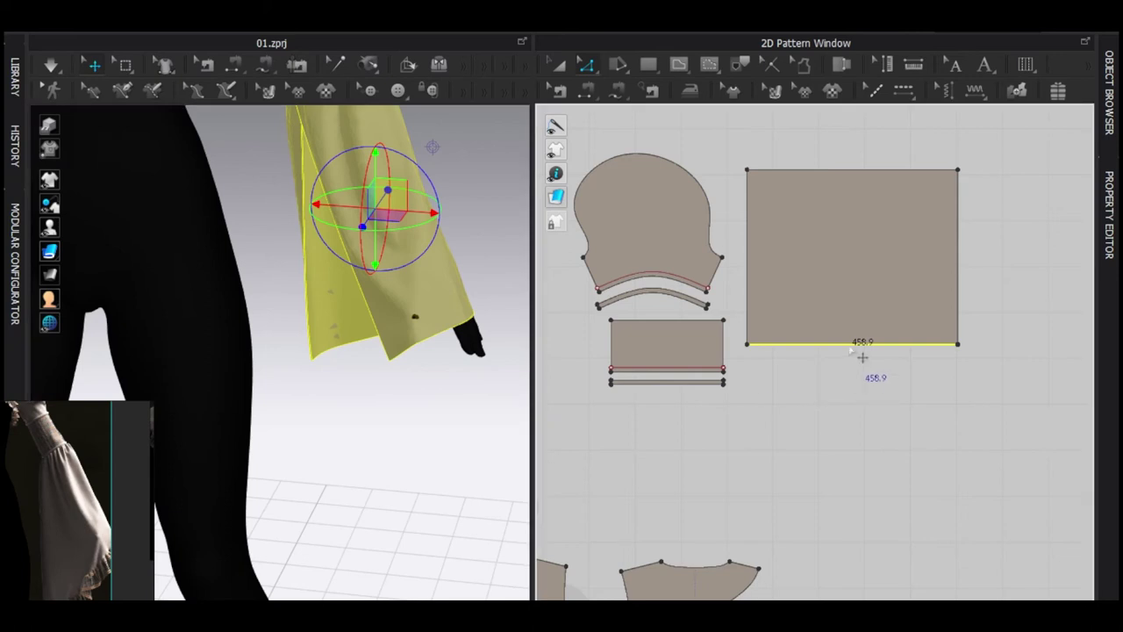
Extend the lower sleeve's bottom edge downward twice more until the pattern is roughly square, simulating after each change
{"action": "left_click_drag", "start_coordinate": [849, 346], "coordinate": [850, 370]}
{"action": "key", "text": "space"}
{"action": "key", "text": "space"}
{"action": "scroll", "coordinate": [447, 319], "scroll_direction": "down", "scroll_amount": 5}
{"action": "right_click_drag", "start_coordinate": [342, 416], "coordinate": [368, 412]}
{"action": "left_click", "coordinate": [832, 388]}
{"action": "left_click_drag", "start_coordinate": [838, 367], "coordinate": [838, 386]}
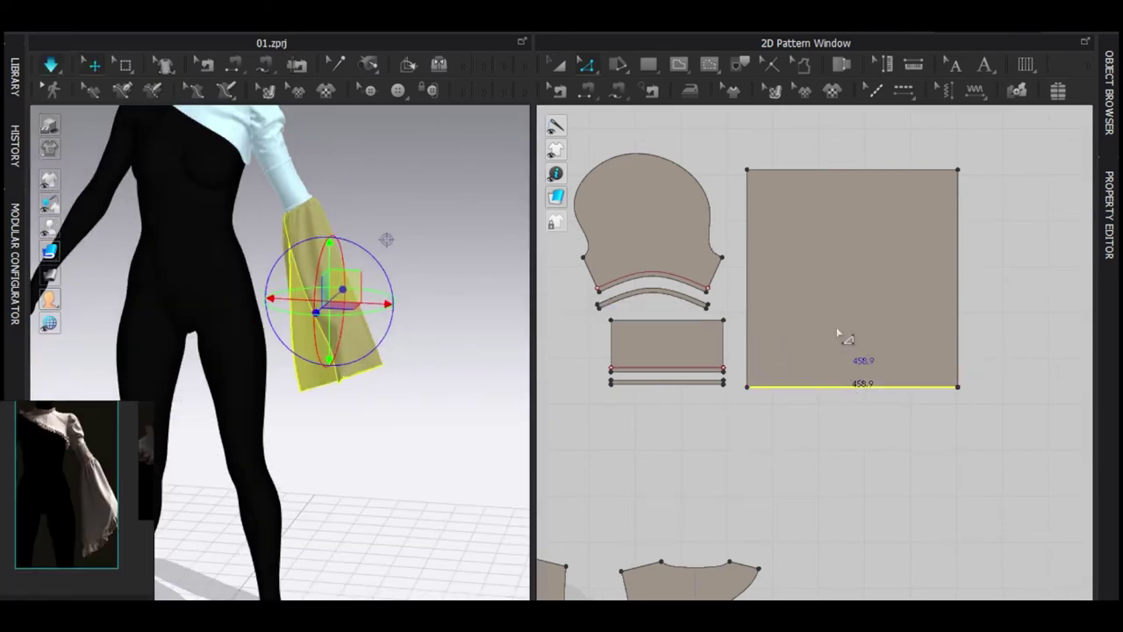
{"action": "key", "text": "space"}
Move the lower-sleeve pattern away from the other patterns in 2D and review the flared sleeve in the reference photo
{"action": "key", "text": "a"}
{"action": "left_click_drag", "start_coordinate": [836, 331], "coordinate": [941, 276]}
{"action": "middle_click_drag", "start_coordinate": [938, 390], "coordinate": [887, 401]}
{"action": "left_click", "coordinate": [885, 401]}
{"action": "right_click_drag", "start_coordinate": [82, 516], "coordinate": [170, 414]}
{"action": "scroll", "coordinate": [170, 414], "scroll_direction": "down", "scroll_amount": 3}
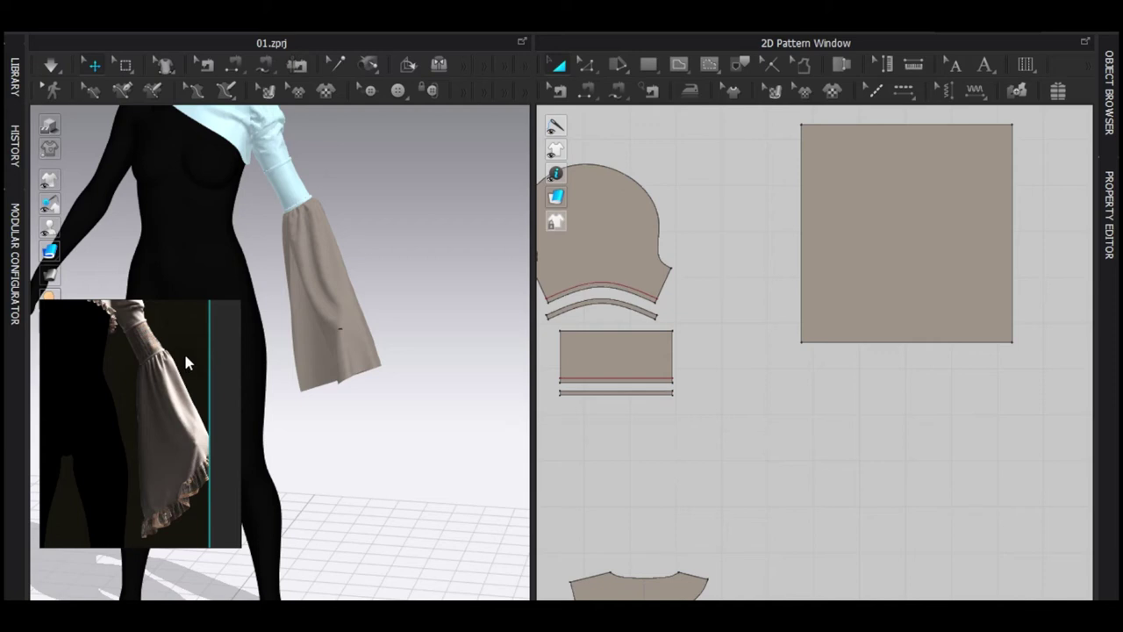
{"action": "right_click_drag", "start_coordinate": [185, 363], "coordinate": [100, 507]}
Scale the lower sleeve's bottom edge outward on both sides to about twice the top width, forming a trapezoid
{"action": "left_click", "coordinate": [931, 207]}
{"action": "scroll", "coordinate": [931, 207], "scroll_direction": "up", "scroll_amount": 1}
{"action": "middle_click_drag", "start_coordinate": [803, 366], "coordinate": [712, 333]}
{"action": "left_click", "coordinate": [829, 372]}
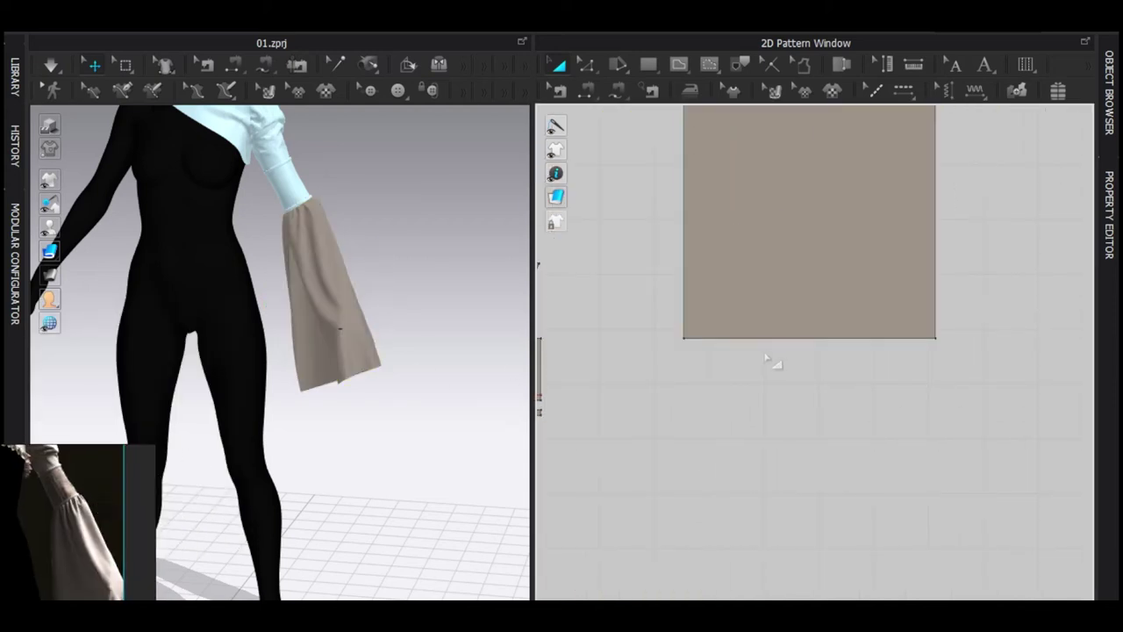
{"action": "left_click", "coordinate": [725, 340]}
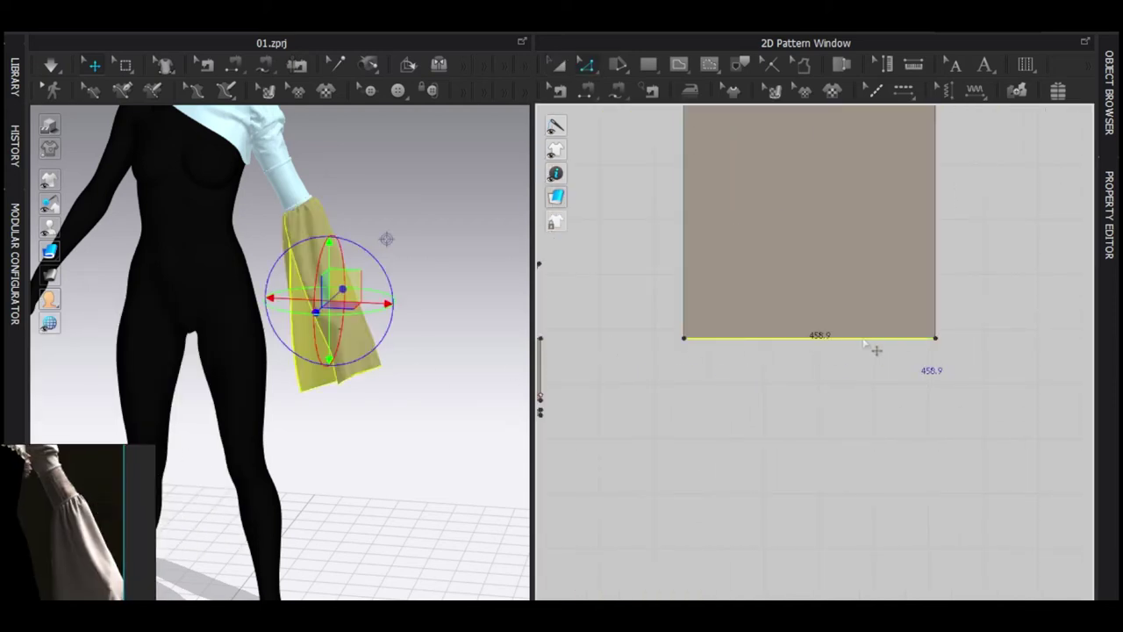
{"action": "left_click", "coordinate": [596, 63]}
{"action": "left_click", "coordinate": [647, 113]}
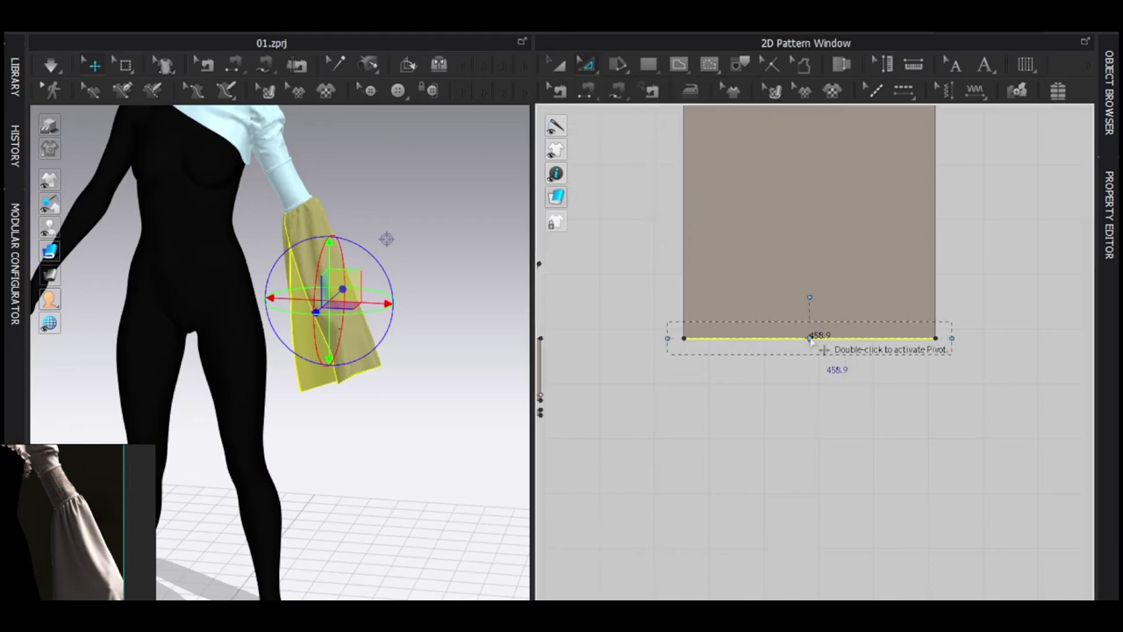
{"action": "scroll", "coordinate": [834, 355], "scroll_direction": "down", "scroll_amount": 2}
{"action": "left_click_drag", "start_coordinate": [928, 352], "coordinate": [996, 344]}
Simulate the flared lower sleeve on the avatar's arm
{"action": "key", "text": "space"}
{"action": "key", "text": "space"}
{"action": "key", "text": "space"}
{"action": "key", "text": "space"}
{"action": "key", "text": "space"}
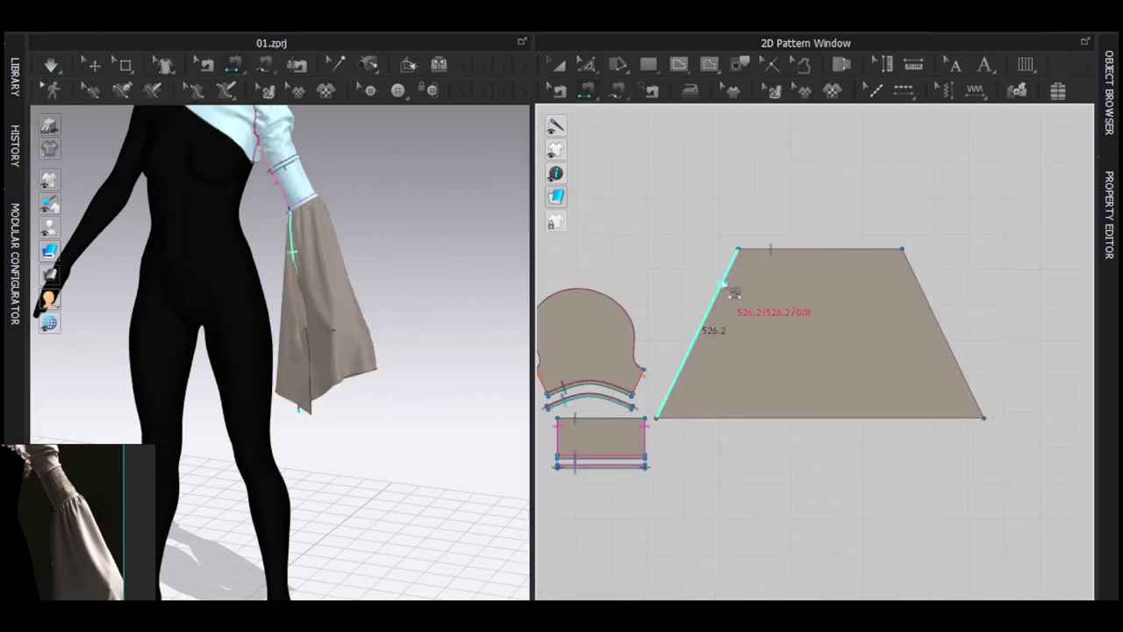
Sew the lower sleeve's two slanted side edges together and simulate to close the seam
{"action": "key", "text": "a"}
{"action": "left_click", "coordinate": [883, 286]}
{"action": "key", "text": "space"}
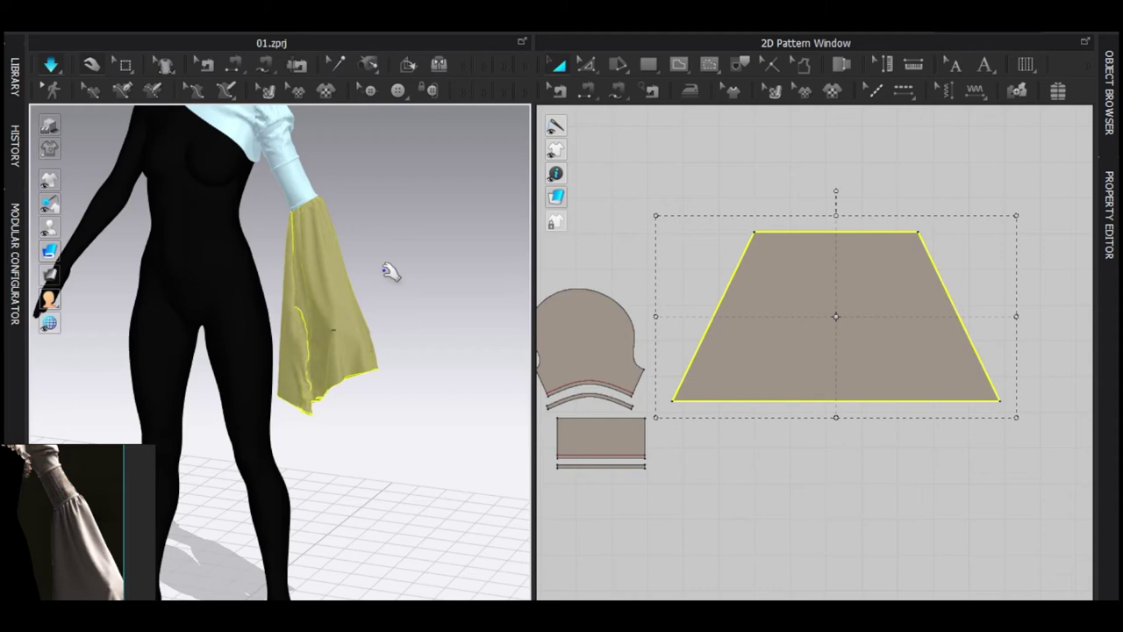
Pull the simulated cloth near the lower sleeve's hem to settle its folds, and stop the simulation
{"action": "scroll", "coordinate": [320, 375], "scroll_direction": "up", "scroll_amount": 5}
{"action": "right_click_drag", "start_coordinate": [320, 376], "coordinate": [293, 392]}
{"action": "left_click_drag", "start_coordinate": [338, 361], "coordinate": [349, 396]}
{"action": "right_click_drag", "start_coordinate": [302, 377], "coordinate": [278, 381]}
{"action": "scroll", "coordinate": [879, 416], "scroll_direction": "up", "scroll_amount": 3}
{"action": "left_click", "coordinate": [850, 395]}
{"action": "key", "text": "space"}
Bow the lower sleeve's bottom edge downward and shape it with curve points near both corners
{"action": "key", "text": "z"}
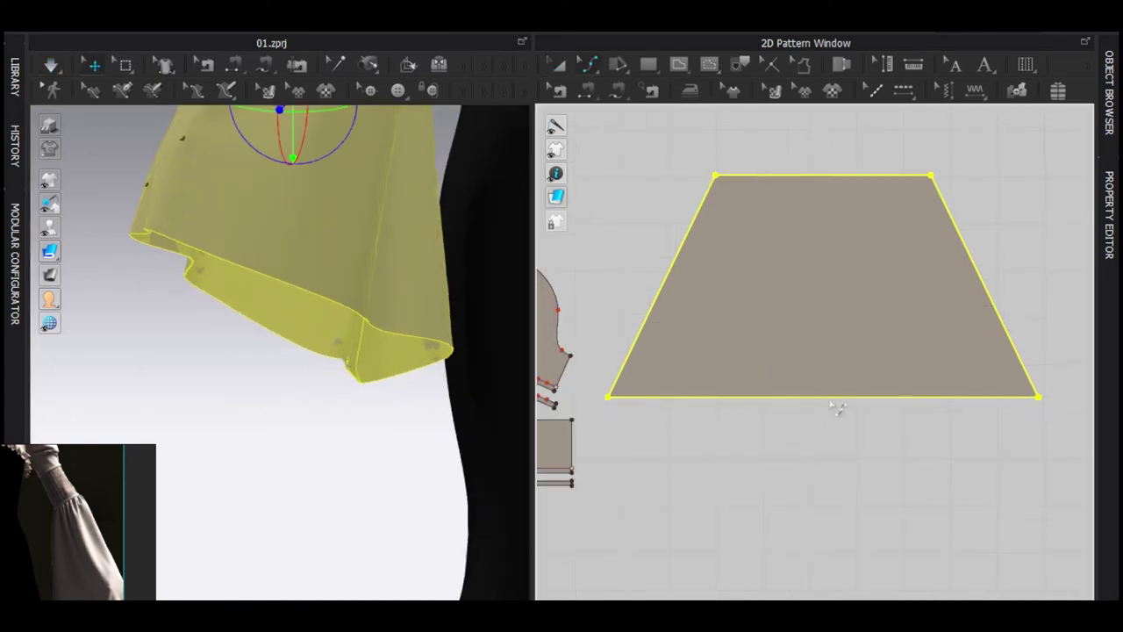
{"action": "left_click", "coordinate": [827, 421]}
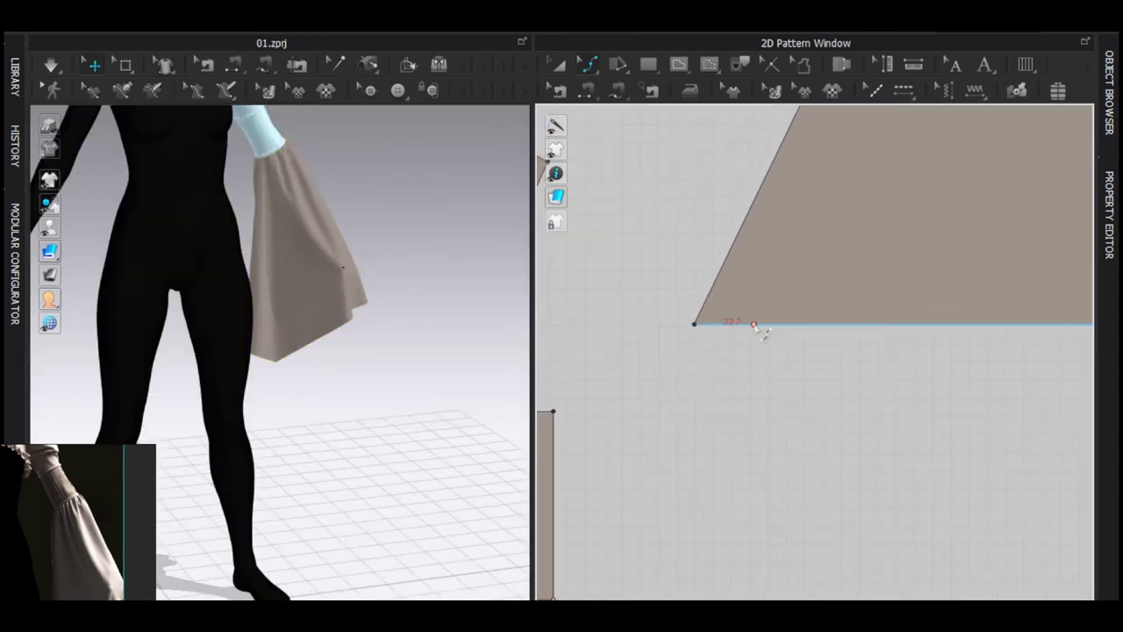
{"action": "left_click_drag", "start_coordinate": [755, 326], "coordinate": [745, 341]}
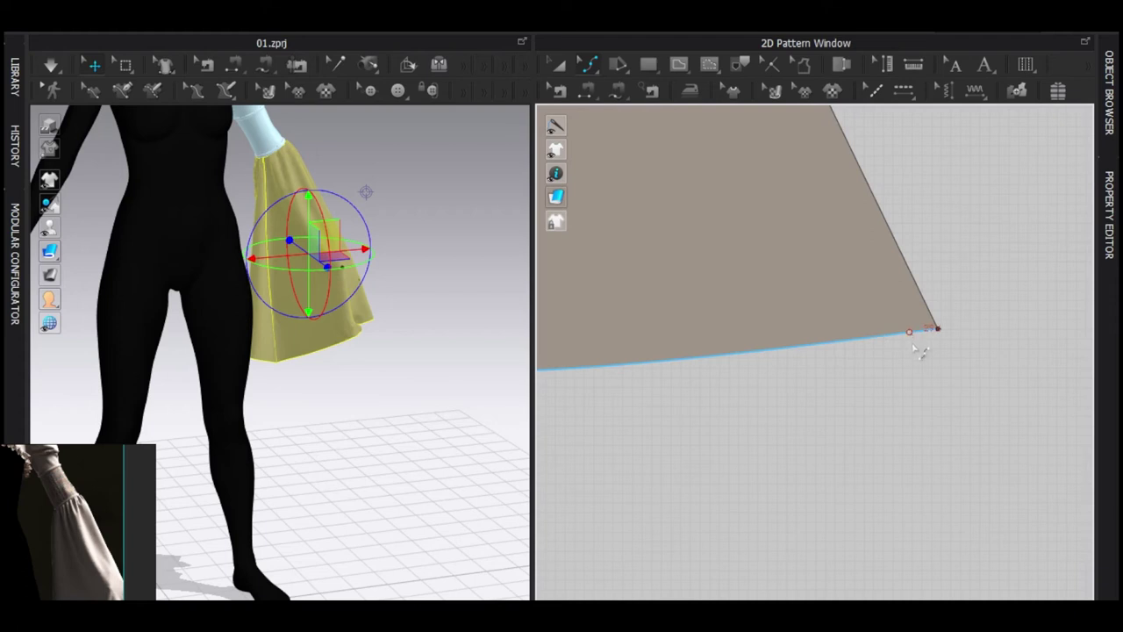
{"action": "left_click_drag", "start_coordinate": [910, 332], "coordinate": [912, 336]}
{"action": "scroll", "coordinate": [904, 347], "scroll_direction": "down", "scroll_amount": 5}
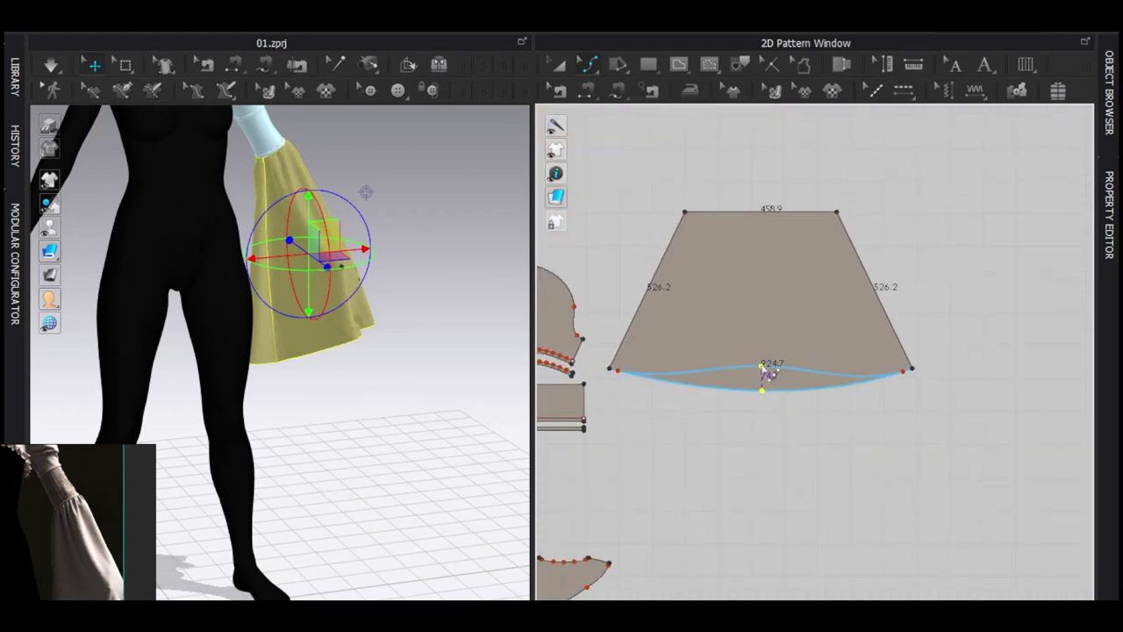
Raise the middle curve point of the lower sleeve's hem and adjust the point near a corner to form a wavy edge
{"action": "left_click_drag", "start_coordinate": [763, 366], "coordinate": [760, 366]}
{"action": "scroll", "coordinate": [639, 385], "scroll_direction": "up", "scroll_amount": 4}
{"action": "left_click_drag", "start_coordinate": [591, 351], "coordinate": [597, 354]}
{"action": "scroll", "coordinate": [303, 373], "scroll_direction": "down", "scroll_amount": 3}
Simulate the lower sleeve with its reshaped hem and check the drape from another angle
{"action": "key", "text": "space"}
{"action": "left_click", "coordinate": [276, 353]}
{"action": "right_click_drag", "start_coordinate": [279, 356], "coordinate": [409, 329]}
{"action": "scroll", "coordinate": [307, 322], "scroll_direction": "down", "scroll_amount": 4}
{"action": "key", "text": "space"}
{"action": "left_click", "coordinate": [307, 323]}
{"action": "right_click_drag", "start_coordinate": [307, 323], "coordinate": [316, 336]}
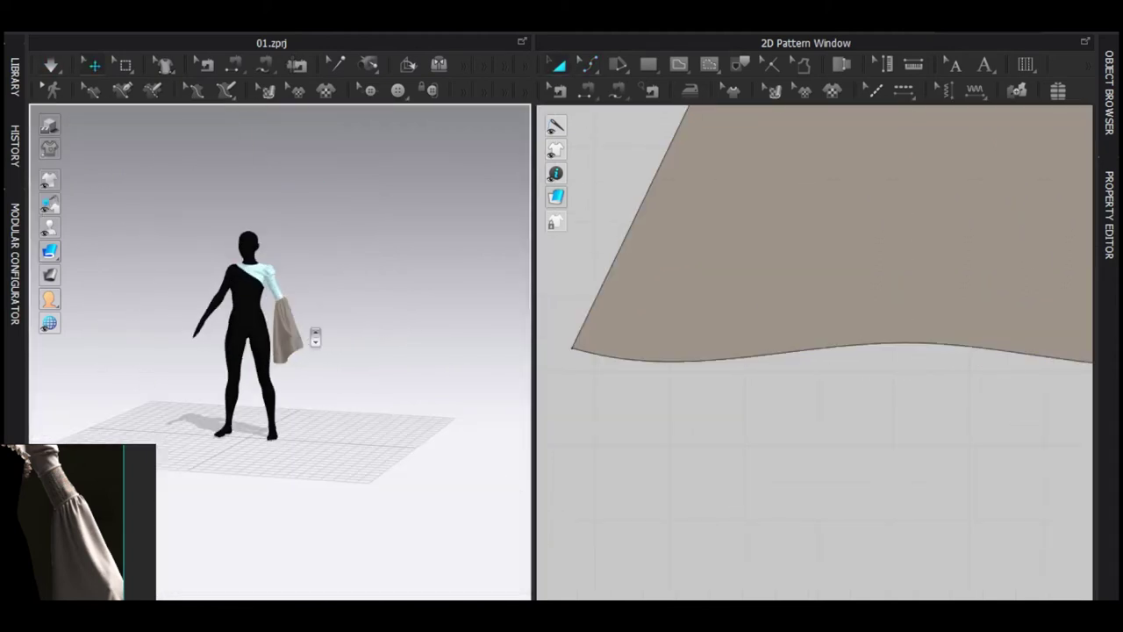
Unfreeze all garment patterns
{"action": "scroll", "coordinate": [318, 336], "scroll_direction": "up", "scroll_amount": 4}
{"action": "middle_click_drag", "start_coordinate": [364, 318], "coordinate": [381, 391]}
{"action": "key", "text": "ctrl+a"}
{"action": "left_click", "coordinate": [384, 298]}
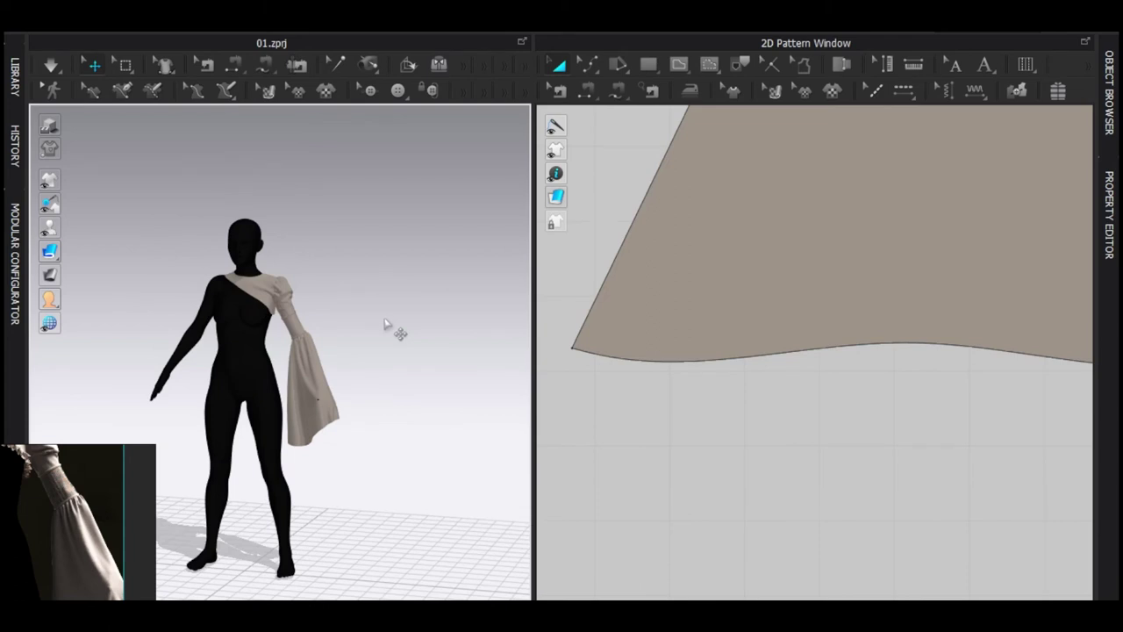
Compare the yoke and neckline on the avatar with the high collar in the reference photo
{"action": "right_click_drag", "start_coordinate": [364, 351], "coordinate": [296, 363]}
{"action": "middle_click_drag", "start_coordinate": [297, 364], "coordinate": [317, 459]}
{"action": "right_click_drag", "start_coordinate": [35, 514], "coordinate": [142, 465]}
{"action": "scroll", "coordinate": [143, 465], "scroll_direction": "down", "scroll_amount": 3}
{"action": "scroll", "coordinate": [142, 465], "scroll_direction": "up", "scroll_amount": 3}
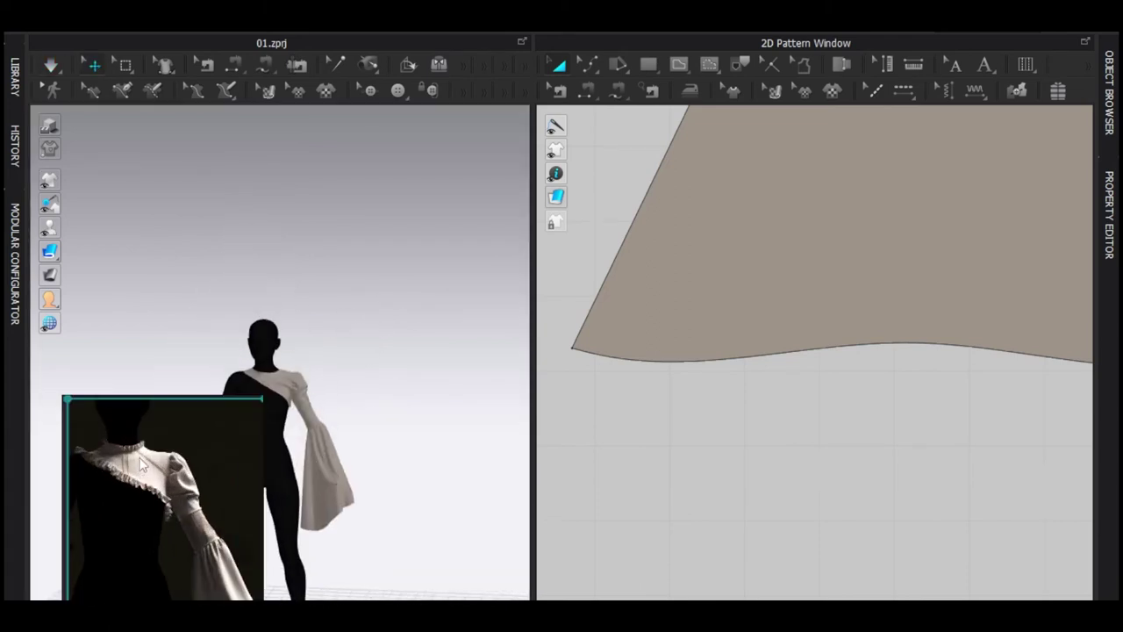
{"action": "scroll", "coordinate": [251, 447], "scroll_direction": "up", "scroll_amount": 5}
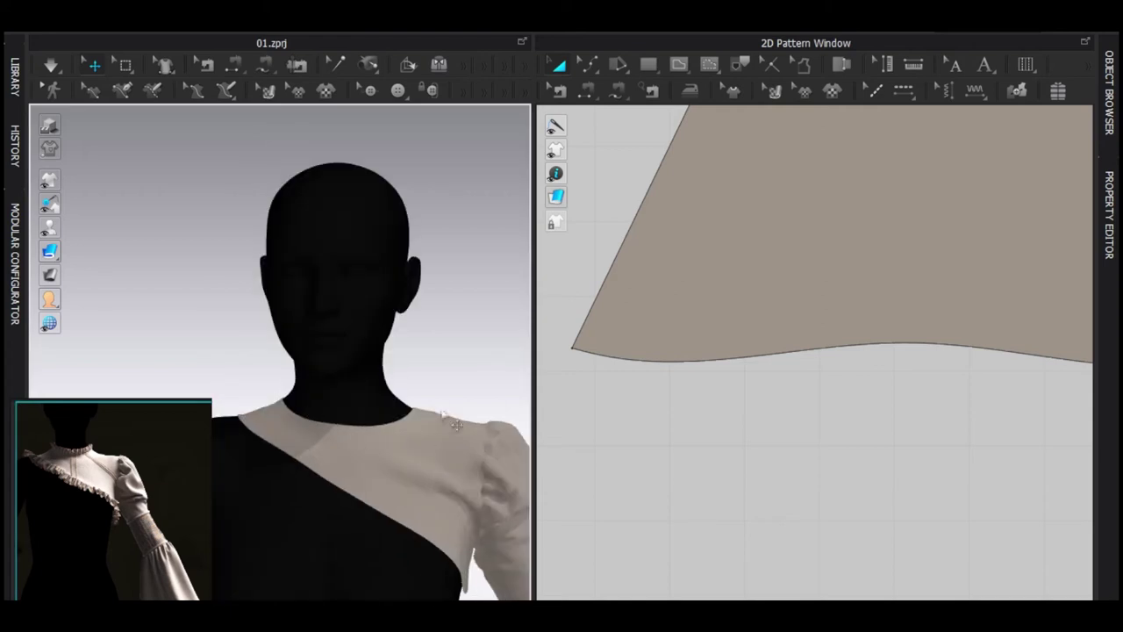
Freeze all garment patterns, including the lower sleeve
{"action": "scroll", "coordinate": [702, 408], "scroll_direction": "down", "scroll_amount": 6}
{"action": "middle_click_drag", "start_coordinate": [702, 408], "coordinate": [829, 321]}
{"action": "key", "text": "ctrl+a"}
{"action": "left_click", "coordinate": [752, 451]}
Draw a long, thin rectangular collar strip above the yoke patterns and position it across the avatar silhouette's head
{"action": "scroll", "coordinate": [758, 423], "scroll_direction": "up", "scroll_amount": 5}
{"action": "scroll", "coordinate": [808, 360], "scroll_direction": "down", "scroll_amount": 3}
{"action": "key", "text": "s"}
{"action": "left_click_drag", "start_coordinate": [654, 335], "coordinate": [865, 343]}
{"action": "key", "text": "a"}
{"action": "left_click_drag", "start_coordinate": [722, 338], "coordinate": [669, 333]}
{"action": "middle_click_drag", "start_coordinate": [715, 379], "coordinate": [809, 389]}
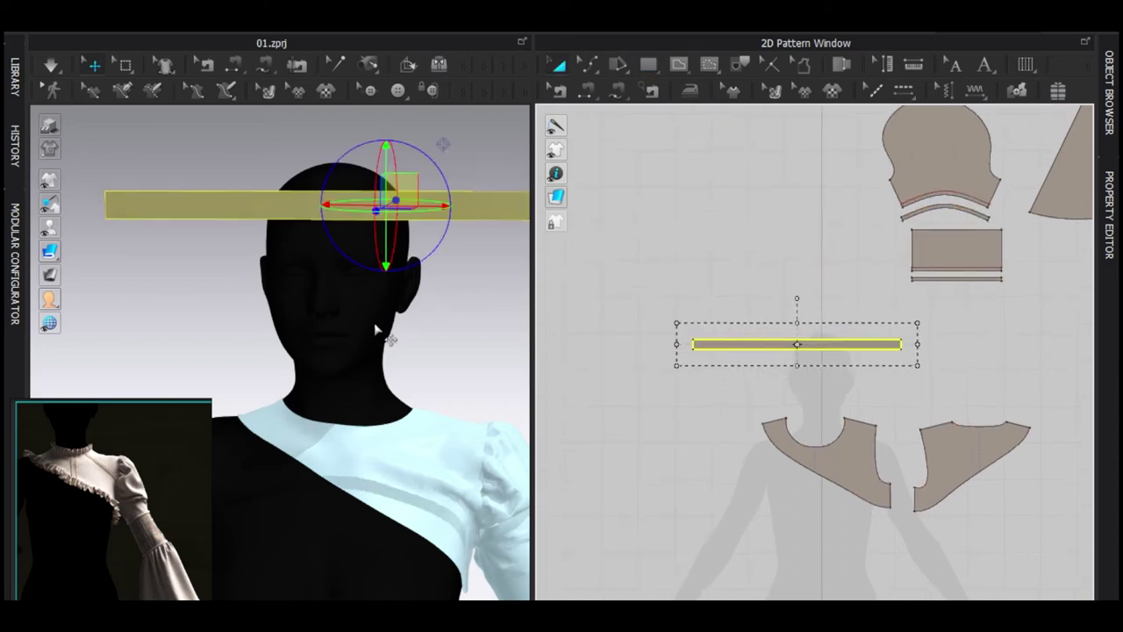
Sew the lower edge of the collar strip to the front yoke's neckline curve
{"action": "middle_click_drag", "start_coordinate": [376, 325], "coordinate": [432, 325]}
{"action": "key", "text": "n"}
{"action": "left_click", "coordinate": [741, 350]}
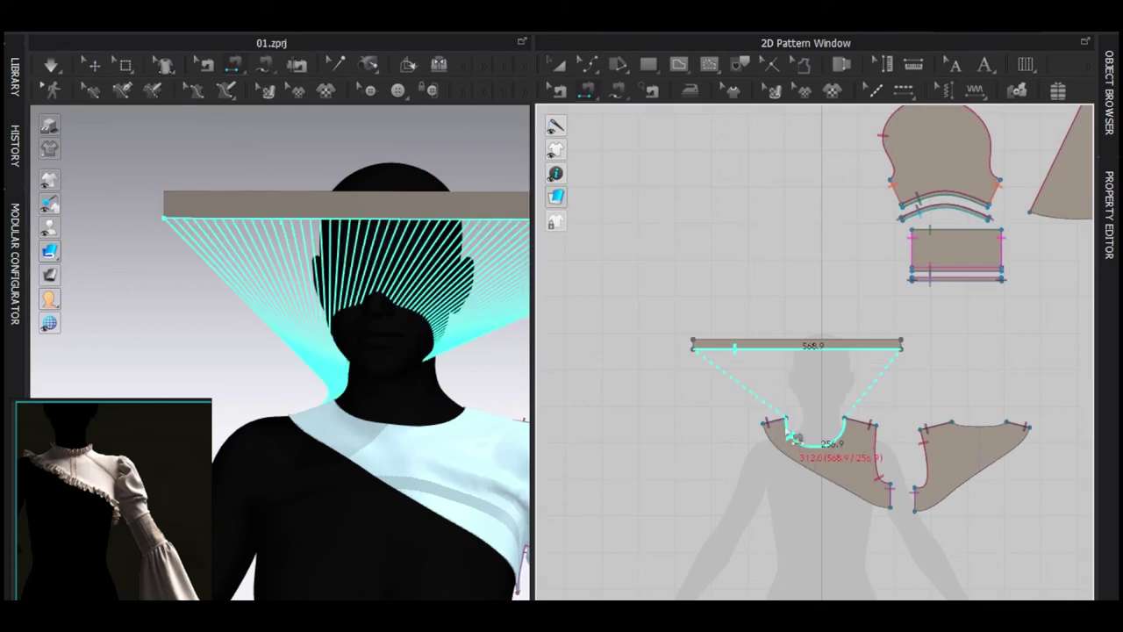
{"action": "left_click", "coordinate": [793, 436]}
Move the collar strip down in front of the avatar's neck and simulate it onto the front neckline
{"action": "key", "text": "a"}
{"action": "left_click_drag", "start_coordinate": [422, 208], "coordinate": [395, 357]}
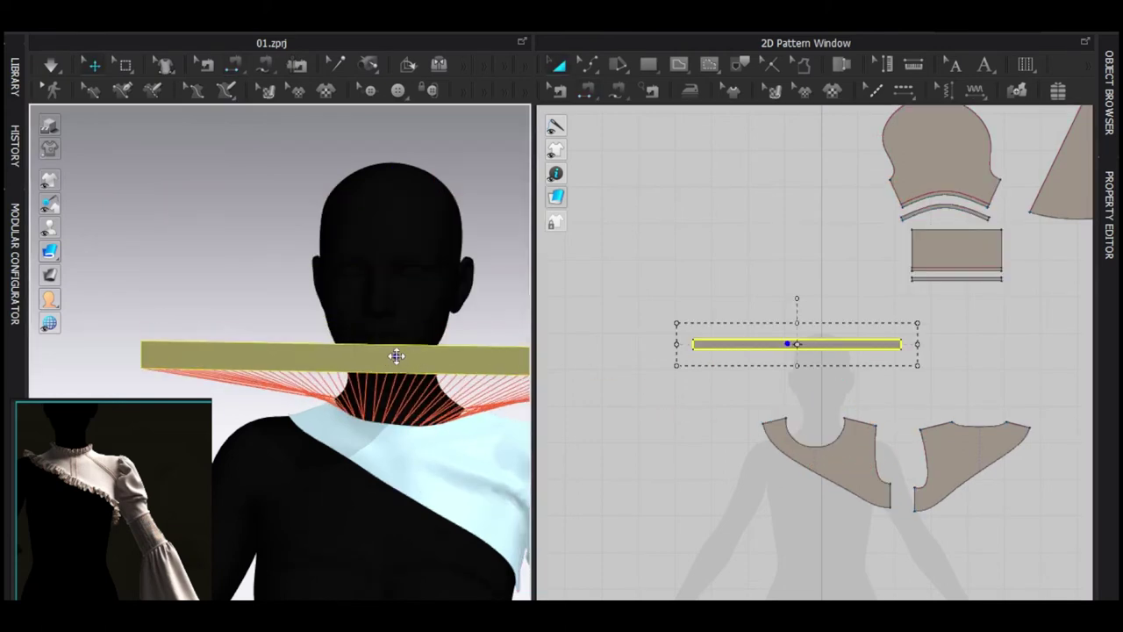
{"action": "right_click_drag", "start_coordinate": [395, 356], "coordinate": [483, 390]}
{"action": "left_click_drag", "start_coordinate": [359, 381], "coordinate": [307, 401]}
{"action": "key", "text": "space"}
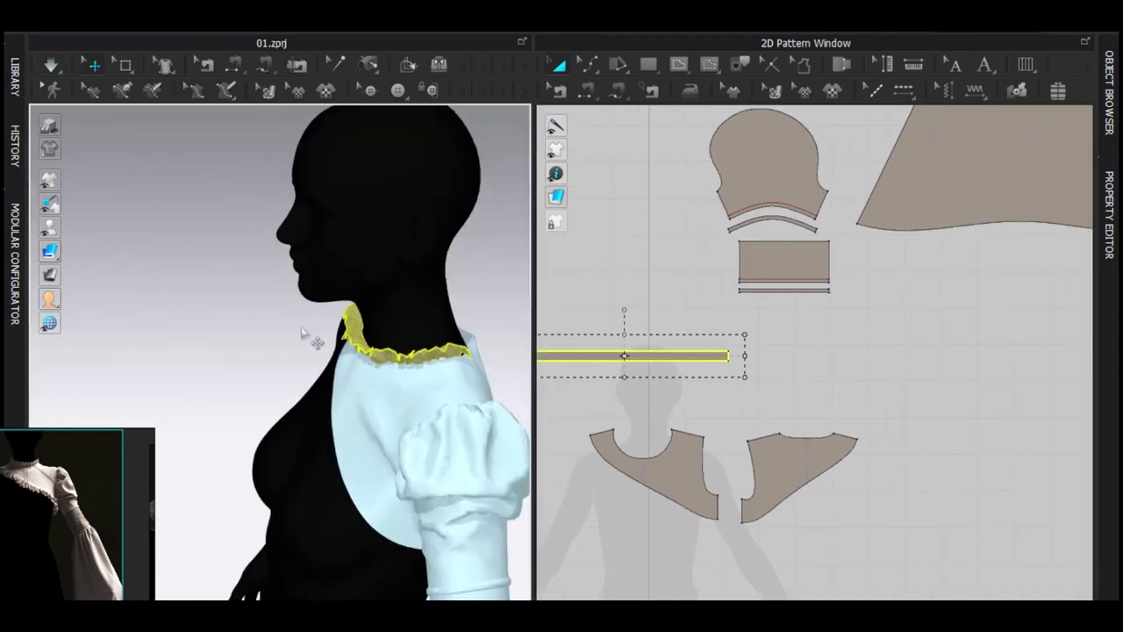
Paste a copy of the collar strip above the back yoke, sew its lower edge to the back neckline and simulate it
{"action": "key", "text": "ctrl+v"}
{"action": "left_click", "coordinate": [863, 369]}
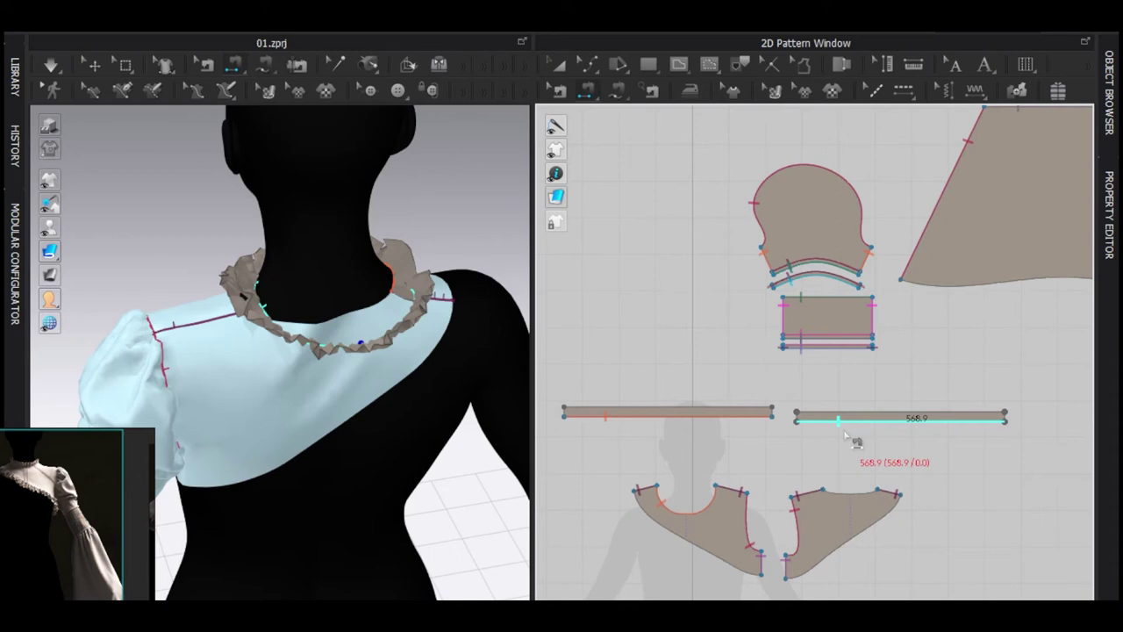
{"action": "left_click", "coordinate": [845, 430]}
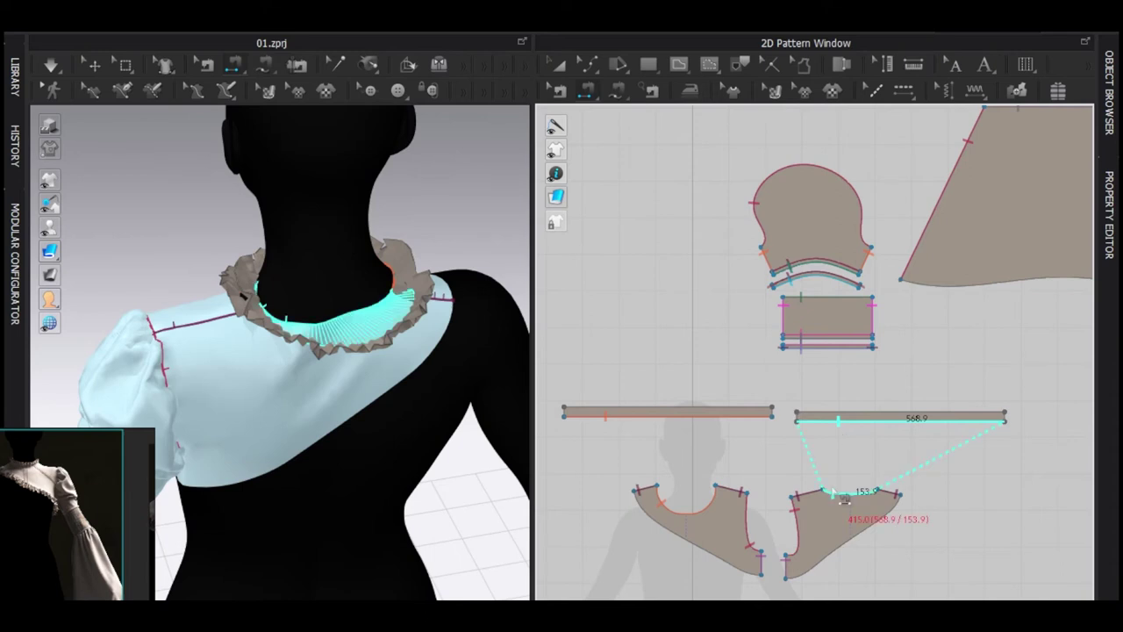
{"action": "left_click", "coordinate": [832, 490]}
{"action": "key", "text": "q"}
{"action": "key", "text": "space"}
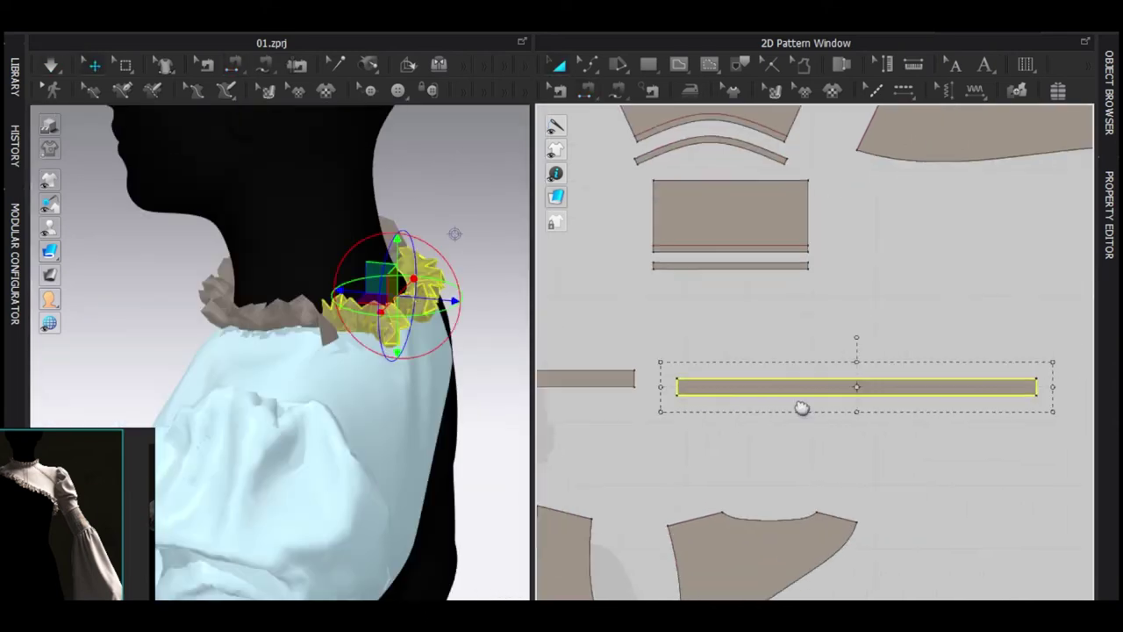
Shorten the back collar strip to reduce its gathering along the back neckline
{"action": "middle_click_drag", "start_coordinate": [803, 408], "coordinate": [770, 356]}
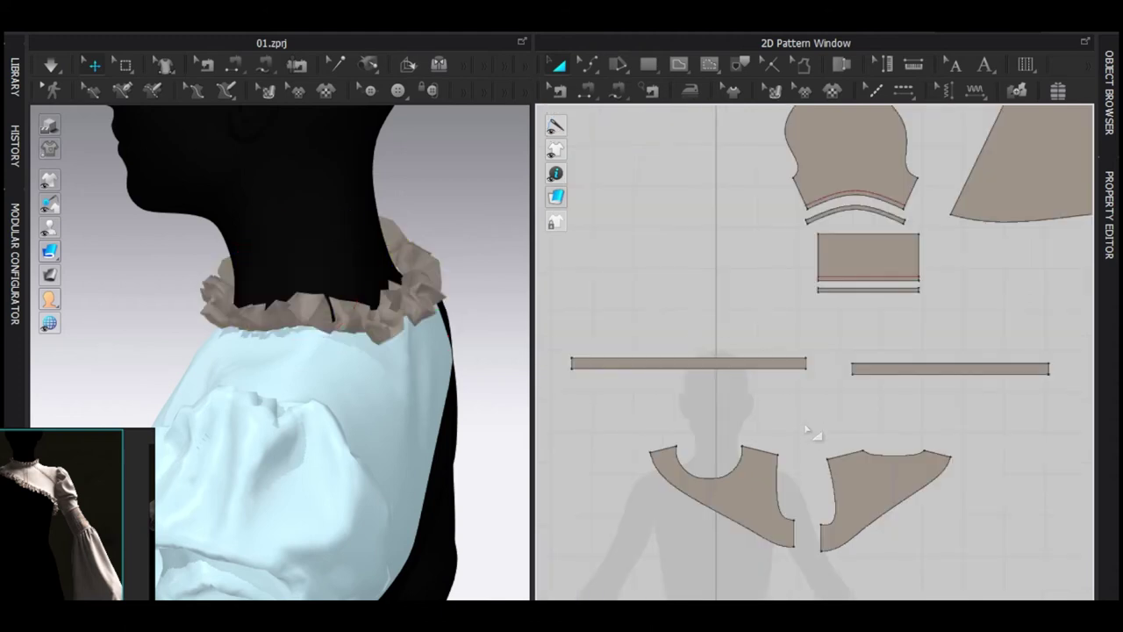
{"action": "middle_click_drag", "start_coordinate": [810, 431], "coordinate": [807, 433]}
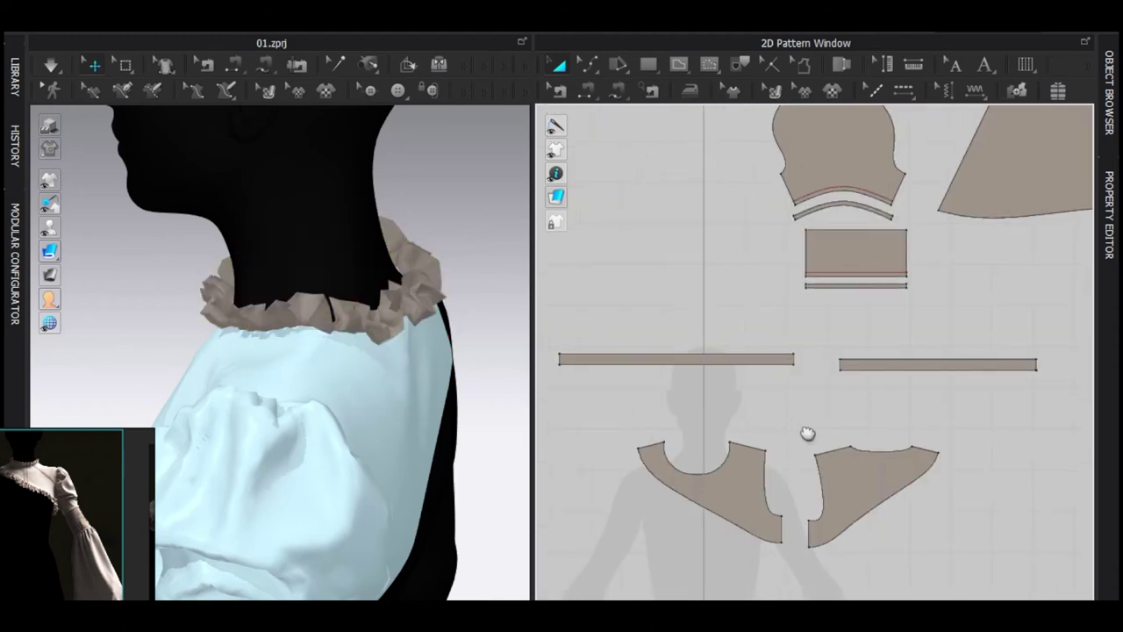
{"action": "left_click", "coordinate": [904, 366]}
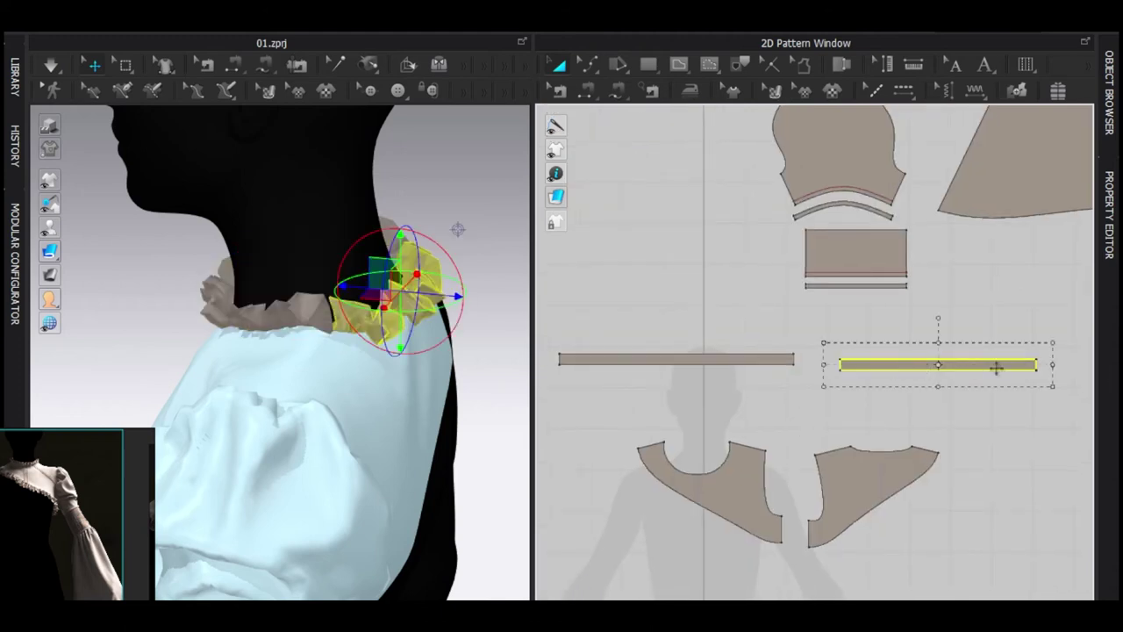
Sew the adjoining short ends of the two collar ruffle strips together
{"action": "left_click", "coordinate": [658, 361]}
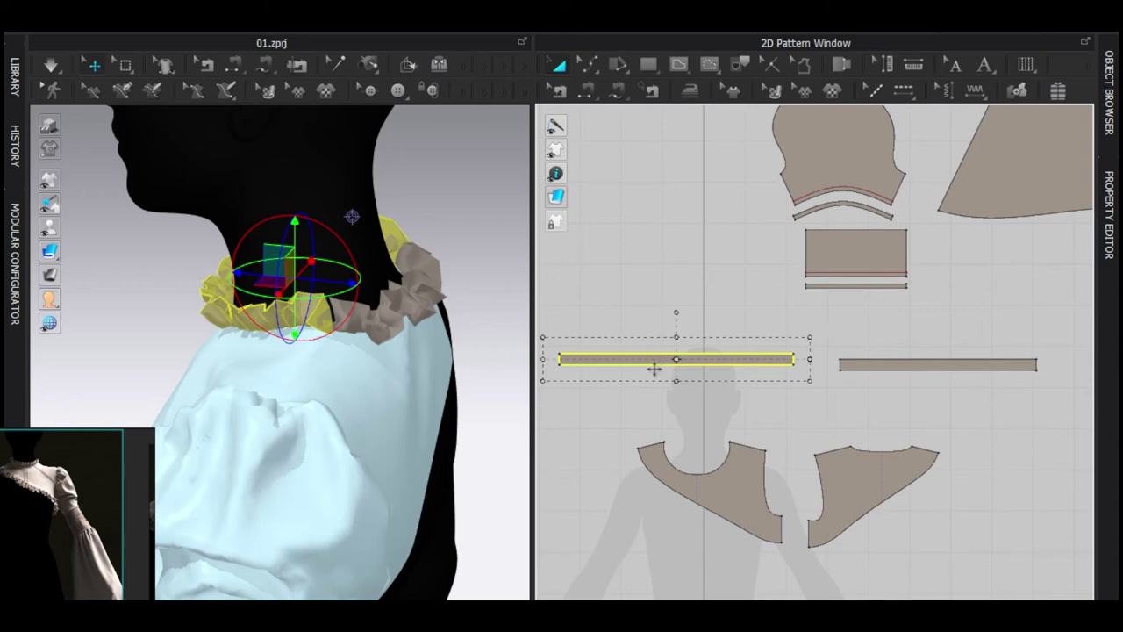
{"action": "right_click_drag", "start_coordinate": [465, 340], "coordinate": [401, 325]}
{"action": "scroll", "coordinate": [401, 326], "scroll_direction": "up", "scroll_amount": 3}
{"action": "key", "text": "n"}
{"action": "left_click", "coordinate": [793, 359]}
{"action": "left_click", "coordinate": [1041, 371]}
{"action": "key", "text": "a"}
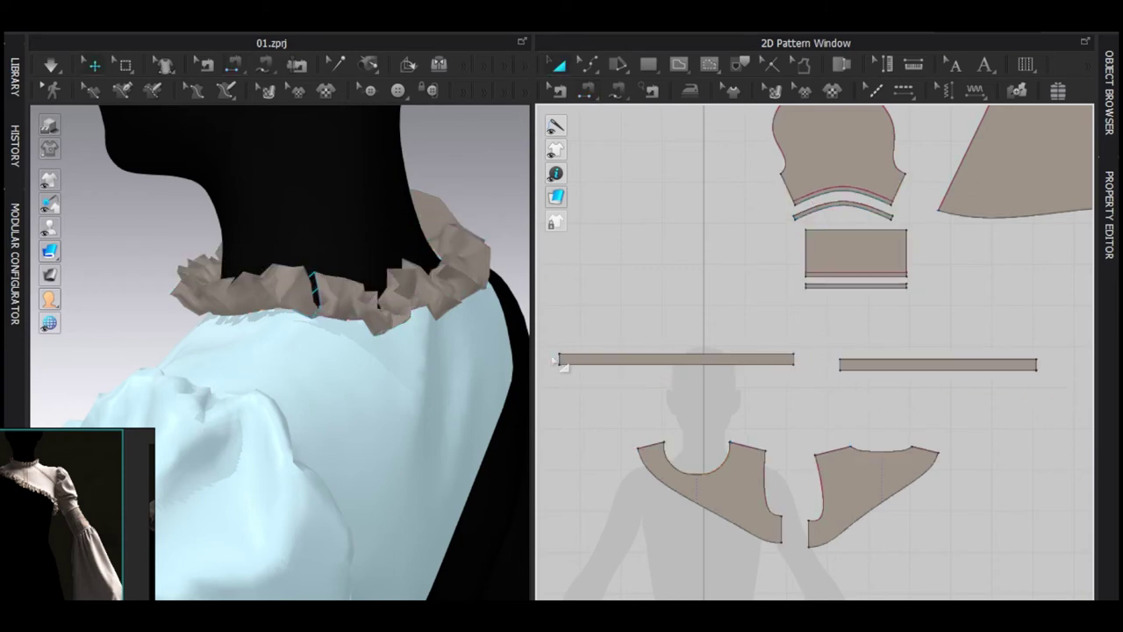
Simulate the garment so the new collar end seam closes around the neck
{"action": "scroll", "coordinate": [254, 276], "scroll_direction": "down", "scroll_amount": 3}
{"action": "key", "text": "space"}
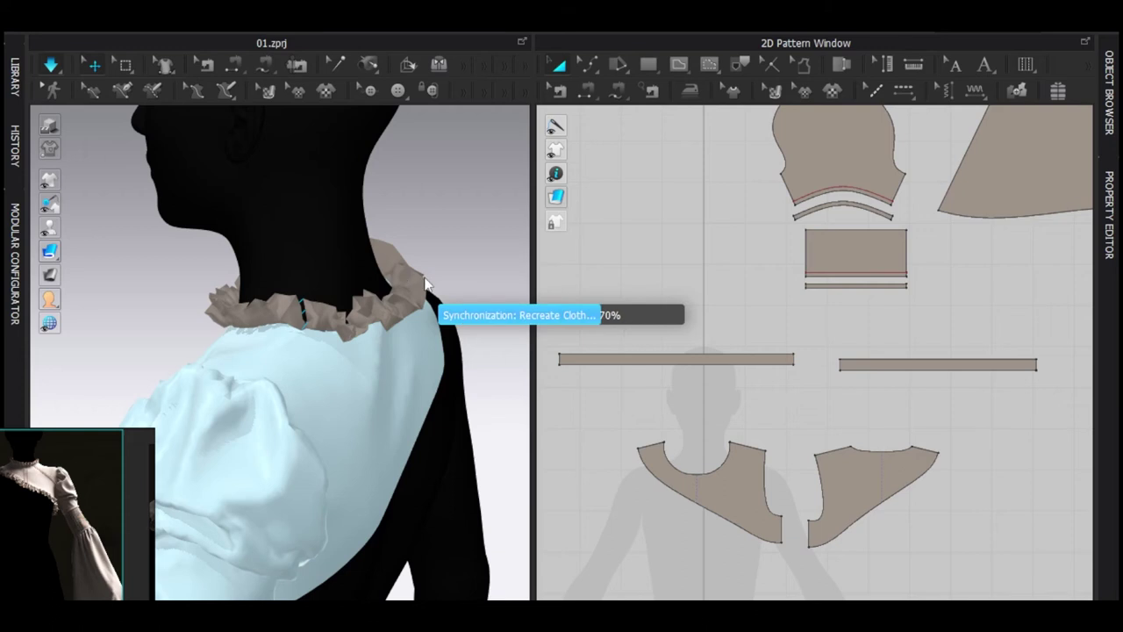
{"action": "right_click_drag", "start_coordinate": [428, 270], "coordinate": [294, 309]}
{"action": "key", "text": "space"}
Set the particle distance of both collar strips to 5 mm and simulate the finer ruffle
{"action": "left_click", "coordinate": [639, 361]}
{"action": "left_click", "coordinate": [438, 227]}
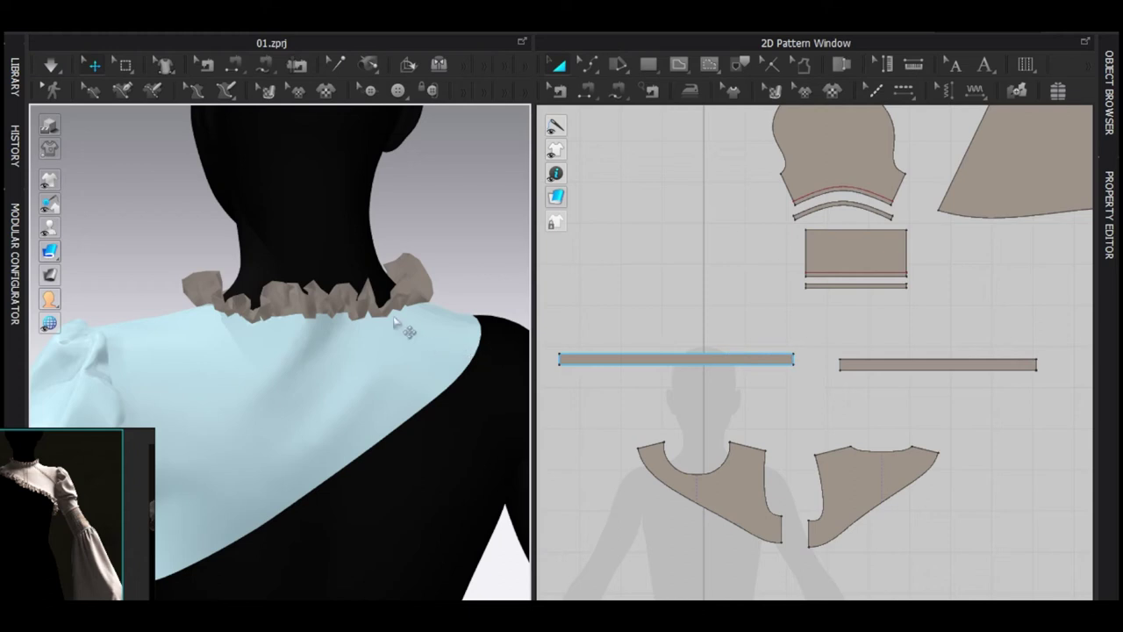
{"action": "left_click", "coordinate": [696, 361]}
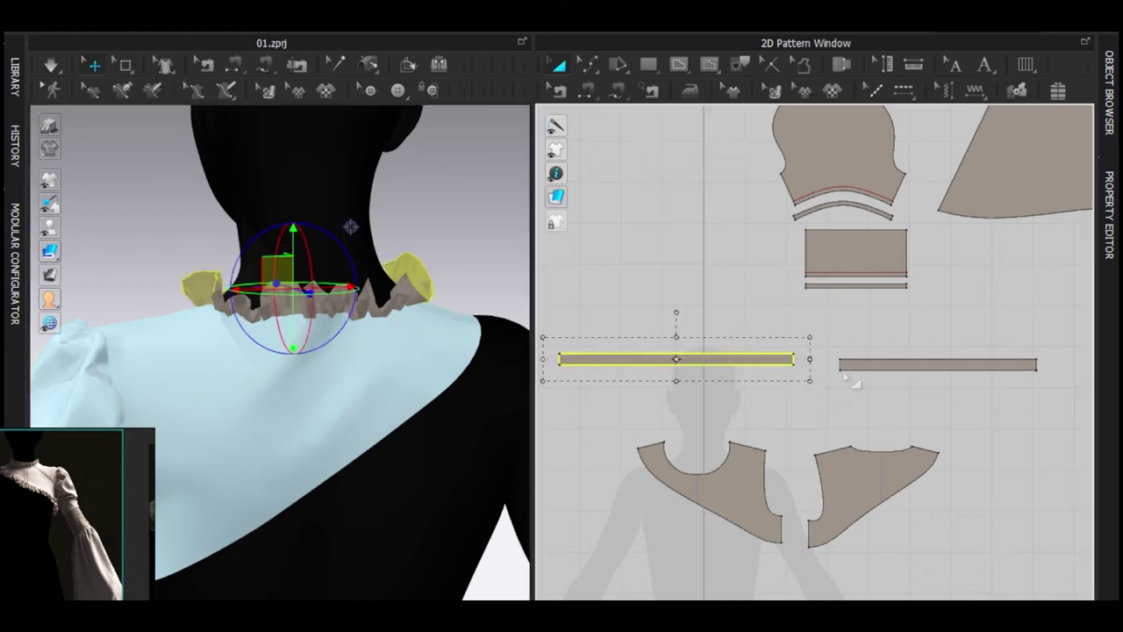
{"action": "left_click", "coordinate": [855, 364], "text": "shift"}
{"action": "left_click", "coordinate": [834, 377]}
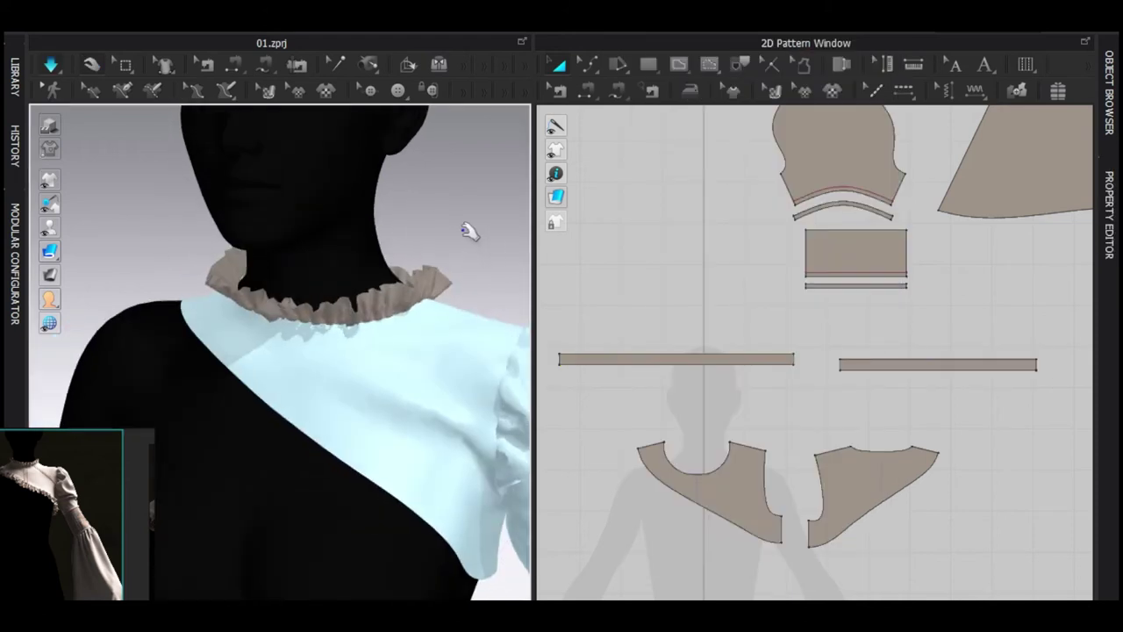
{"action": "right_click_drag", "start_coordinate": [290, 262], "coordinate": [324, 280]}
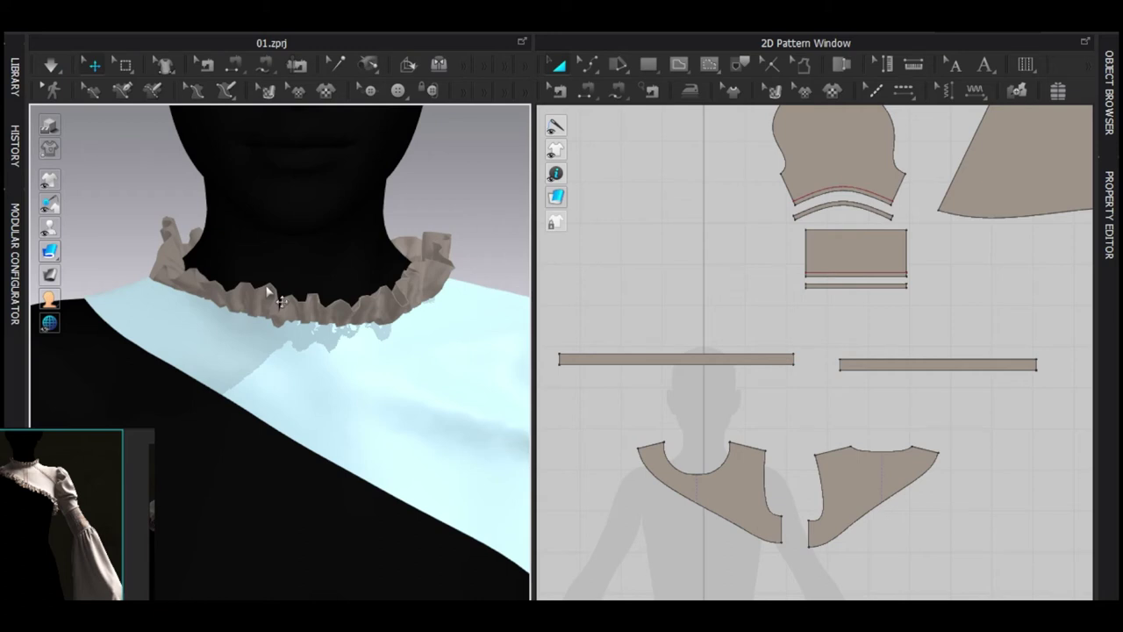
Add a new fabric and assign it to both collar ruffle strips
{"action": "scroll", "coordinate": [73, 466], "scroll_direction": "up", "scroll_amount": 3}
{"action": "right_click_drag", "start_coordinate": [63, 454], "coordinate": [270, 415]}
{"action": "scroll", "coordinate": [184, 427], "scroll_direction": "up", "scroll_amount": 2}
{"action": "middle_click_drag", "start_coordinate": [172, 430], "coordinate": [204, 447]}
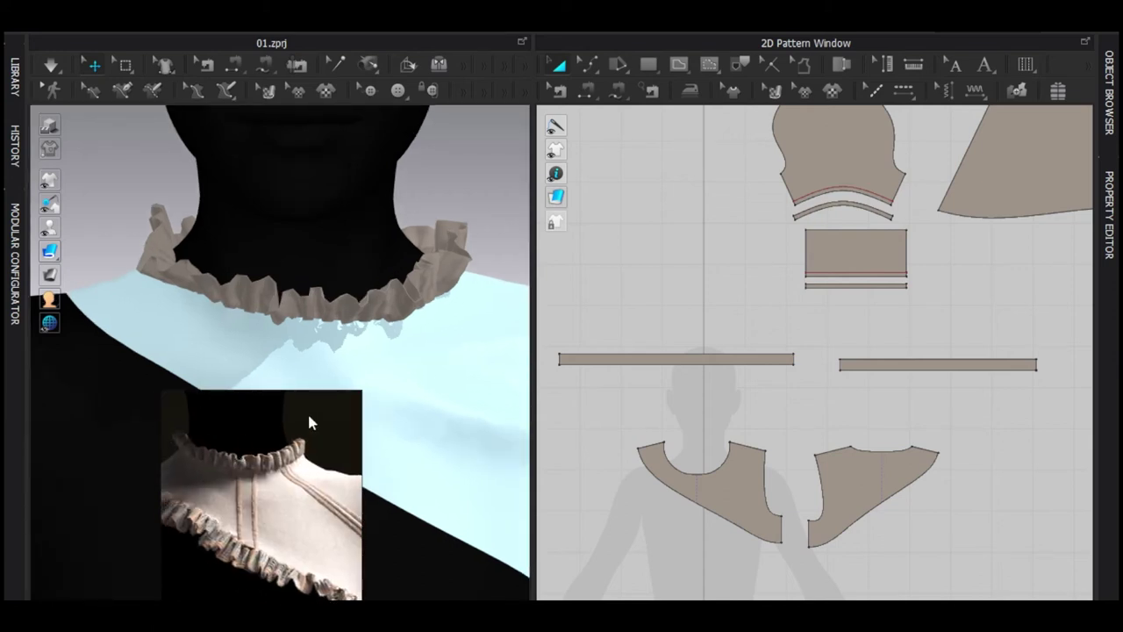
{"action": "right_click_drag", "start_coordinate": [309, 423], "coordinate": [422, 280]}
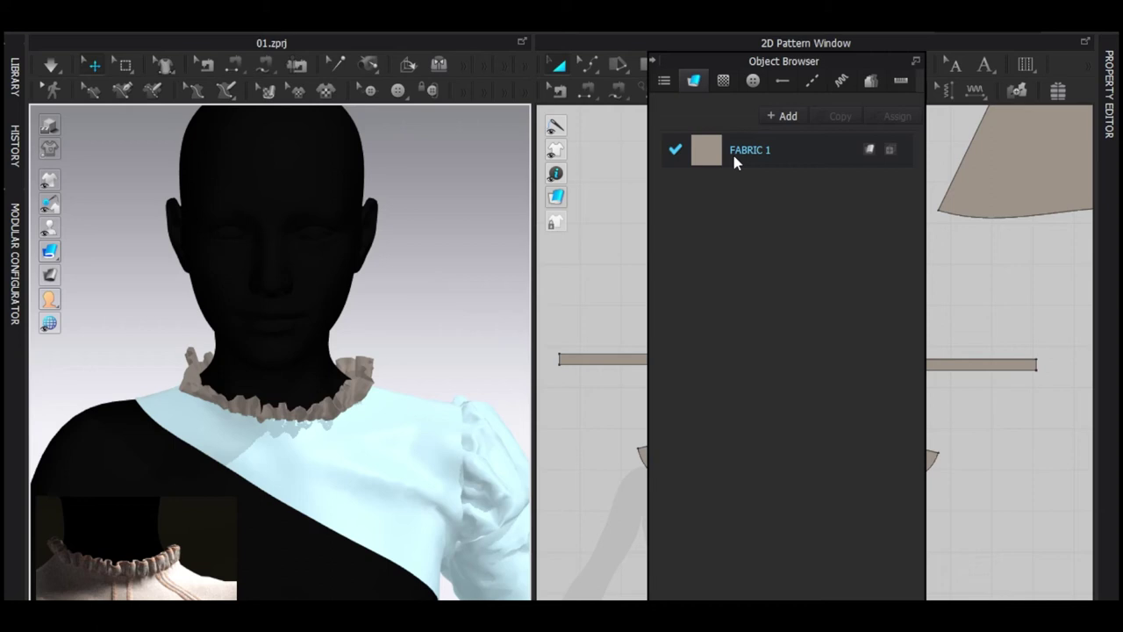
{"action": "left_click", "coordinate": [735, 160]}
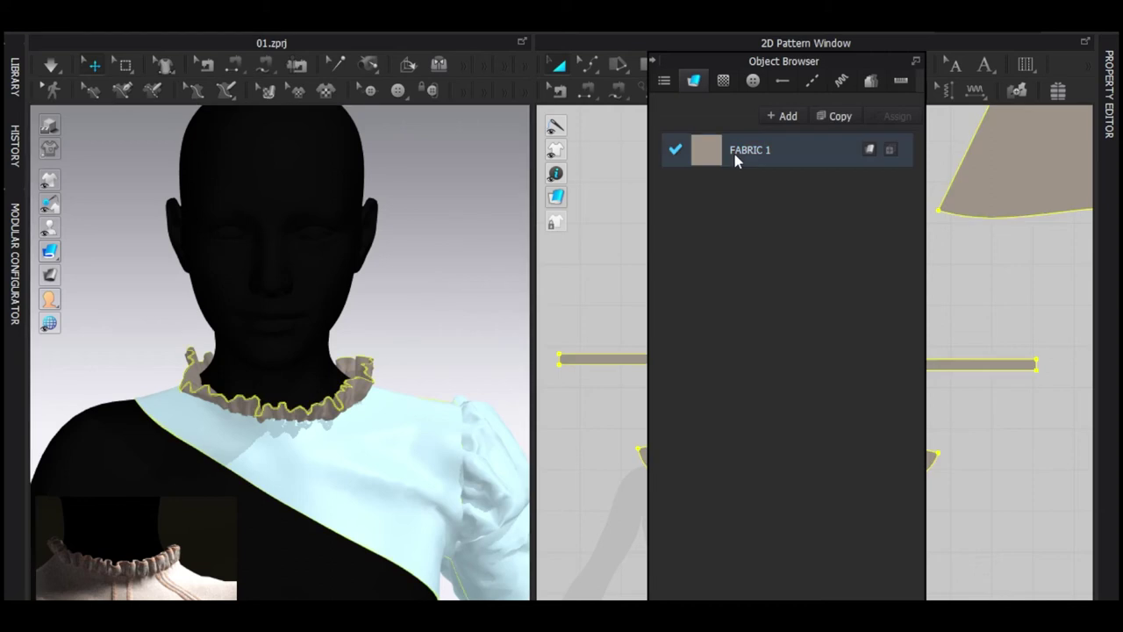
{"action": "left_click", "coordinate": [780, 115]}
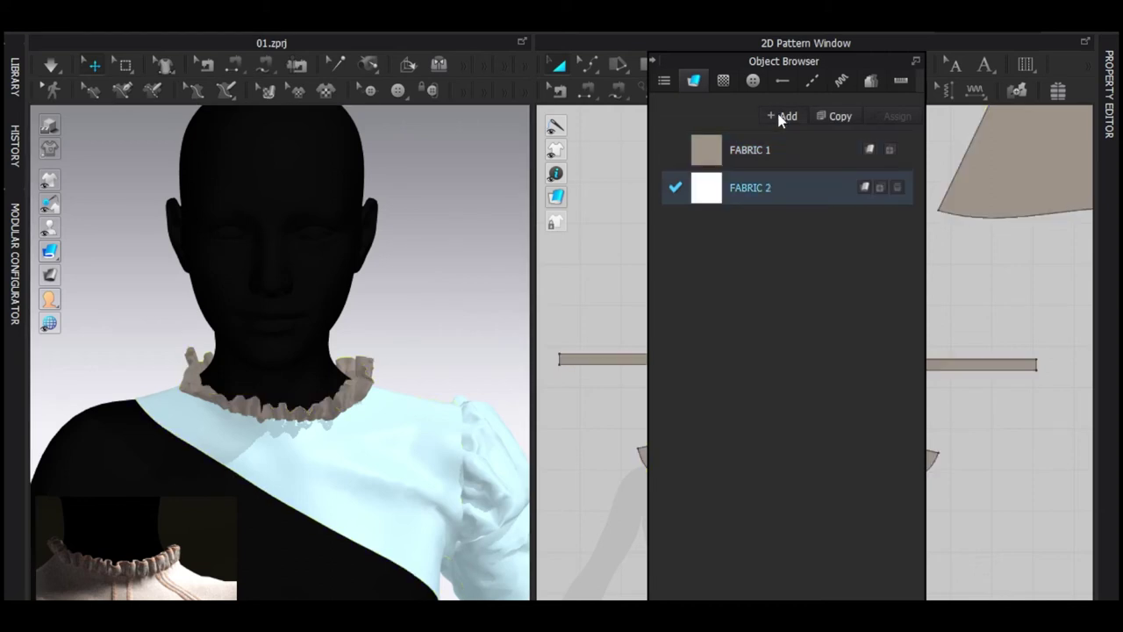
{"action": "left_click_drag", "start_coordinate": [752, 57], "coordinate": [376, 32]}
{"action": "left_click", "coordinate": [728, 359]}
{"action": "left_click", "coordinate": [878, 364], "text": "shift"}
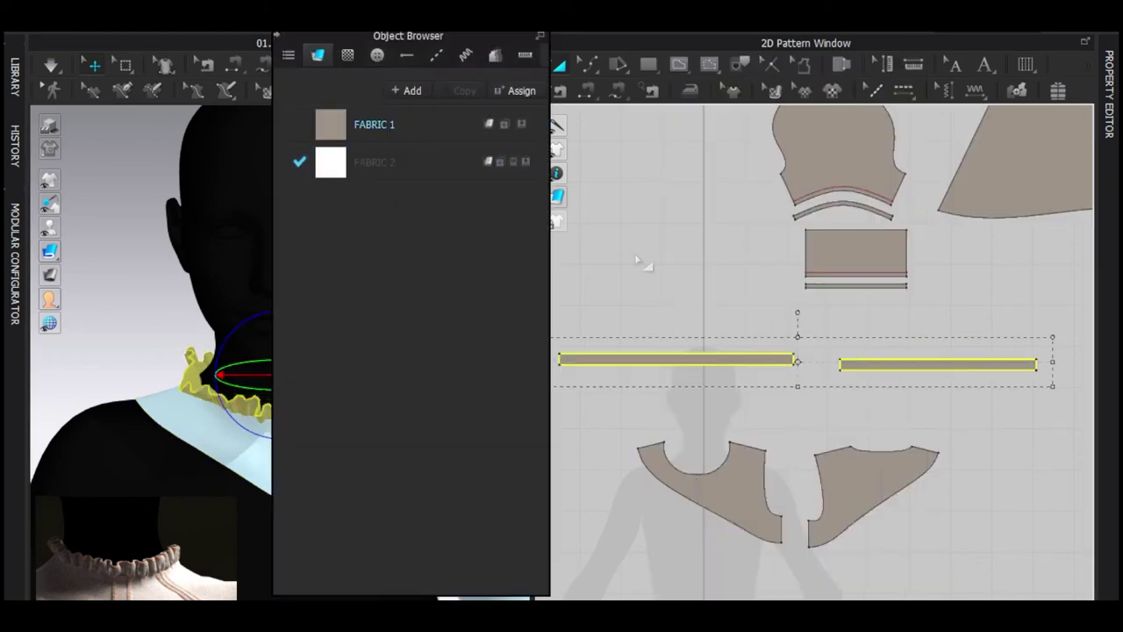
{"action": "left_click", "coordinate": [526, 162]}
{"action": "left_click", "coordinate": [435, 163]}
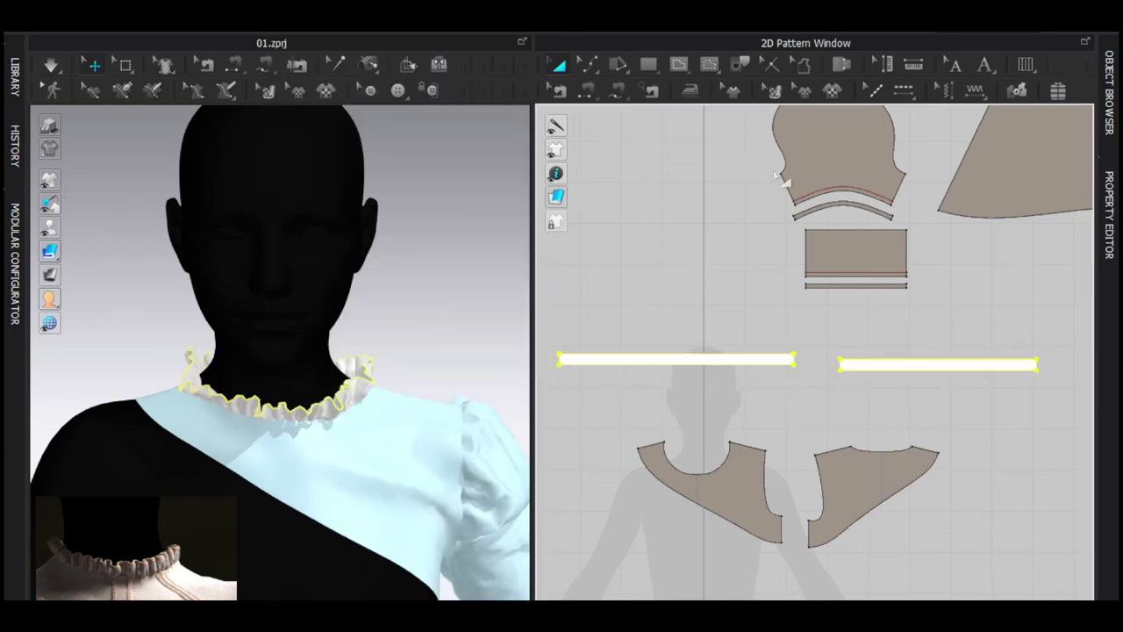
Lower the density of the collar strips' fabric to 0 in its detailed physical properties and simulate the collar
{"action": "scroll", "coordinate": [660, 457], "scroll_direction": "down", "scroll_amount": 1}
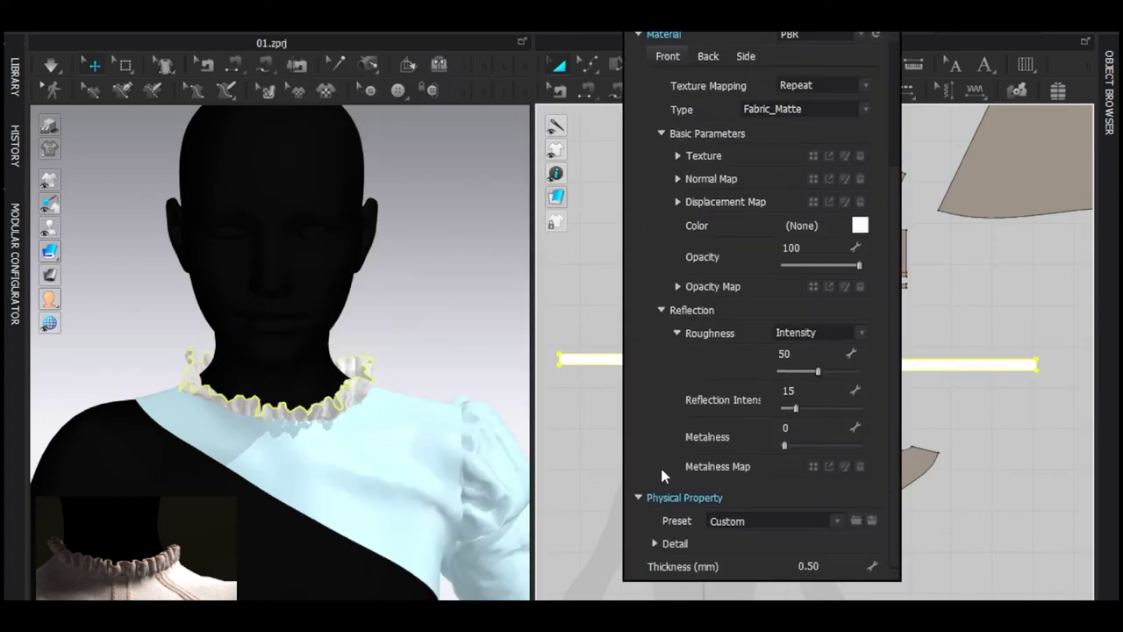
{"action": "left_click", "coordinate": [655, 542]}
{"action": "scroll", "coordinate": [654, 538], "scroll_direction": "down", "scroll_amount": 6}
{"action": "scroll", "coordinate": [654, 536], "scroll_direction": "down", "scroll_amount": 10}
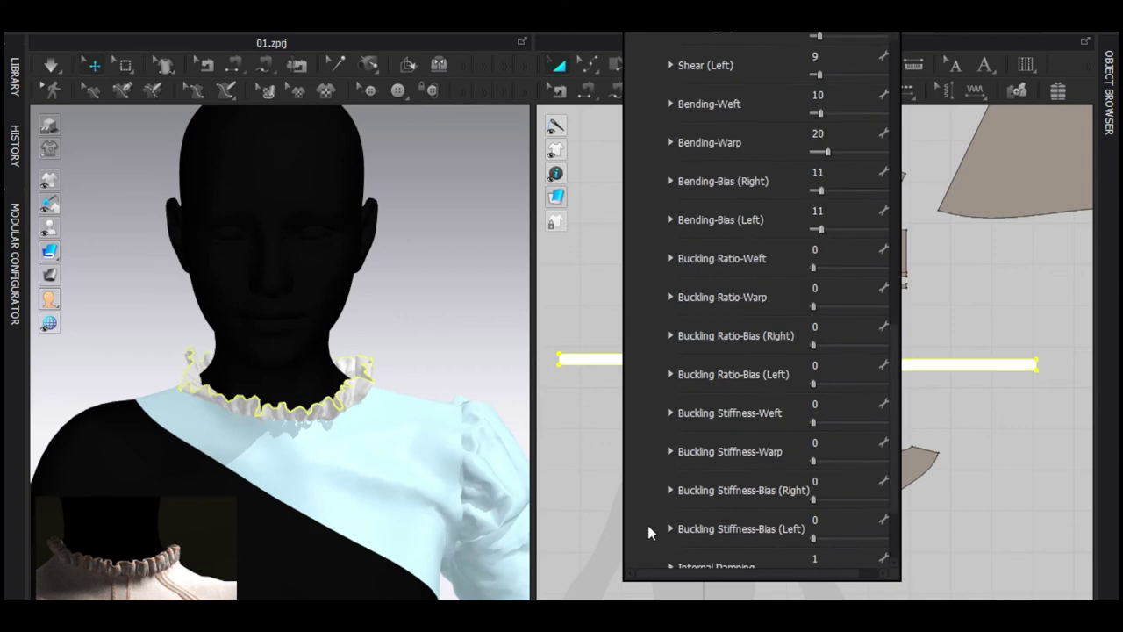
{"action": "left_click_drag", "start_coordinate": [836, 496], "coordinate": [773, 496]}
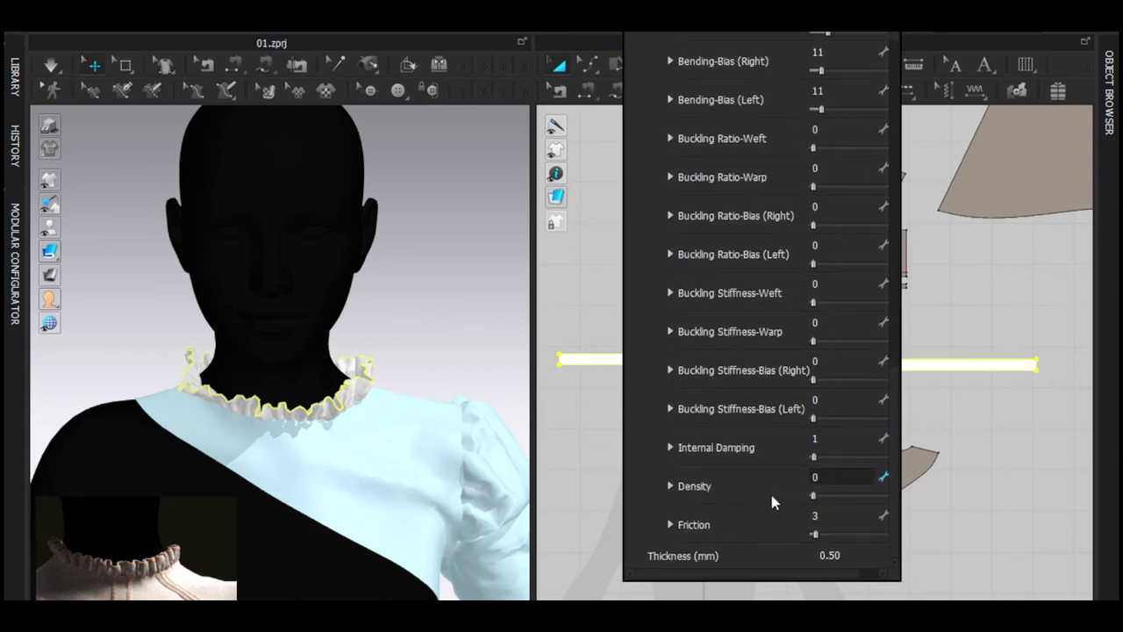
{"action": "left_click", "coordinate": [391, 253]}
{"action": "key", "text": "space"}
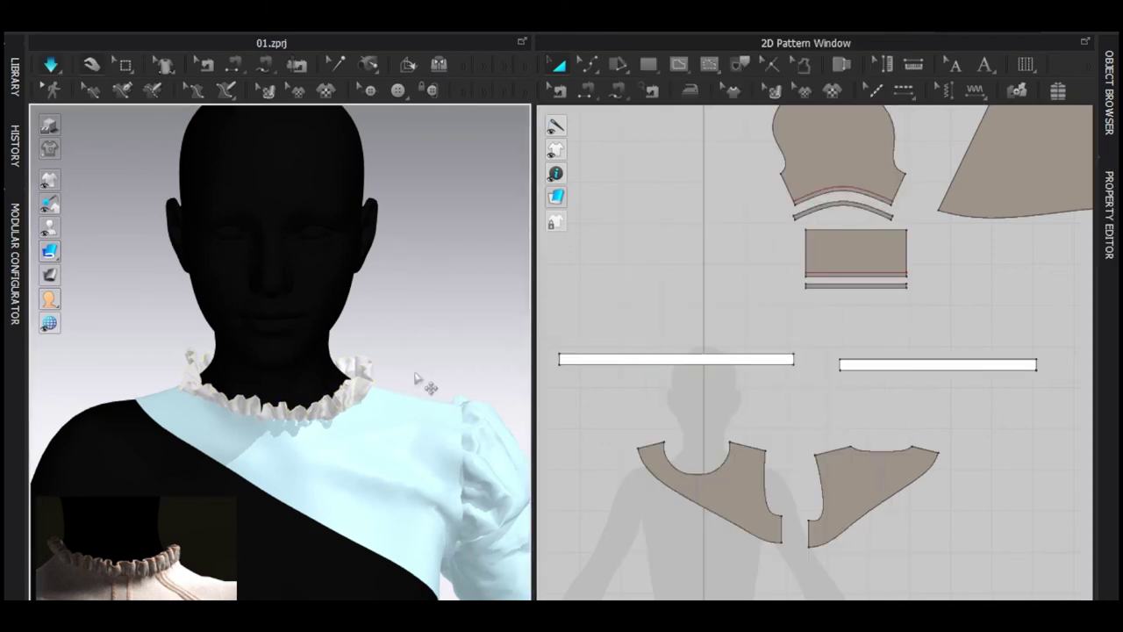
{"action": "left_click", "coordinate": [354, 359]}
{"action": "key", "text": "space"}
Unfreeze all the frozen garment pieces
{"action": "right_click_drag", "start_coordinate": [466, 386], "coordinate": [412, 351]}
{"action": "key", "text": "ctrl+a"}
{"action": "key", "text": "ctrl+k"}
{"action": "left_click", "coordinate": [413, 304]}
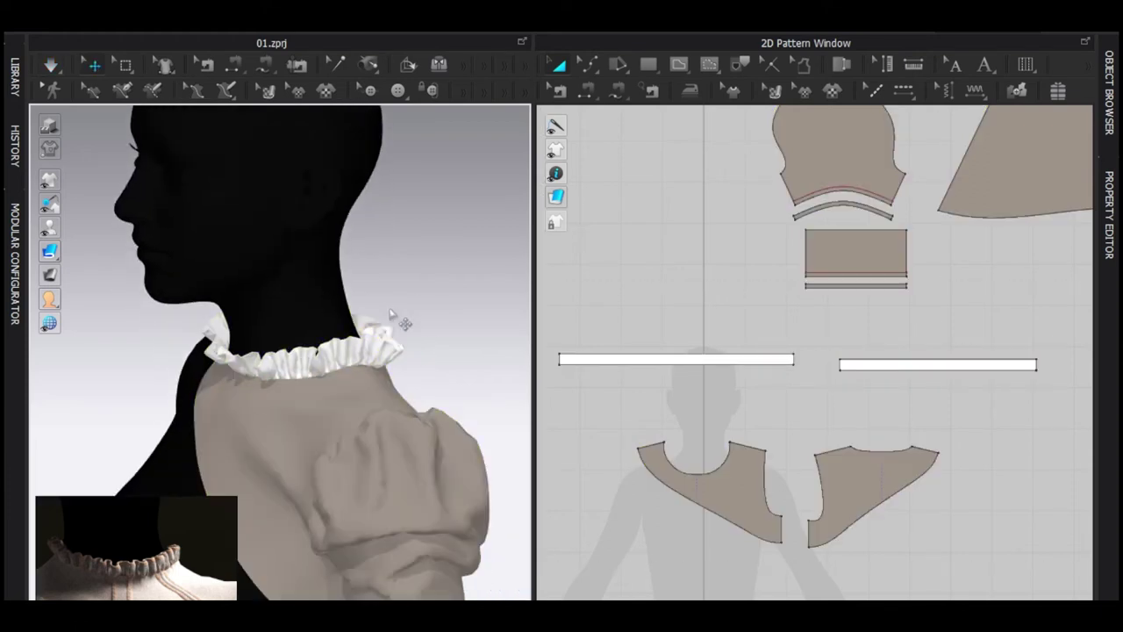
Turn on elastic for the upper edges of both collar strips with strength 2 and ratio 99
{"action": "right_click_drag", "start_coordinate": [401, 308], "coordinate": [448, 323]}
{"action": "scroll", "coordinate": [314, 362], "scroll_direction": "up", "scroll_amount": 5}
{"action": "right_click_drag", "start_coordinate": [312, 373], "coordinate": [313, 403]}
{"action": "scroll", "coordinate": [315, 400], "scroll_direction": "down", "scroll_amount": 4}
{"action": "middle_click_drag", "start_coordinate": [313, 397], "coordinate": [427, 440]}
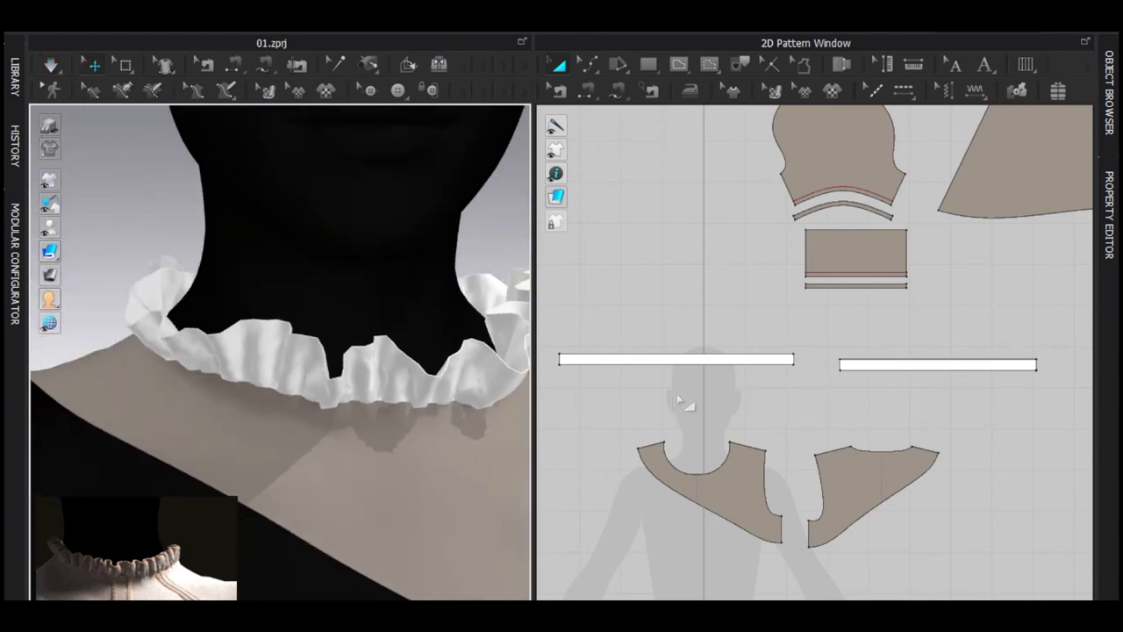
{"action": "scroll", "coordinate": [678, 393], "scroll_direction": "up", "scroll_amount": 2}
{"action": "key", "text": "z"}
{"action": "left_click", "coordinate": [719, 342]}
{"action": "left_click", "coordinate": [911, 349], "text": "shift"}
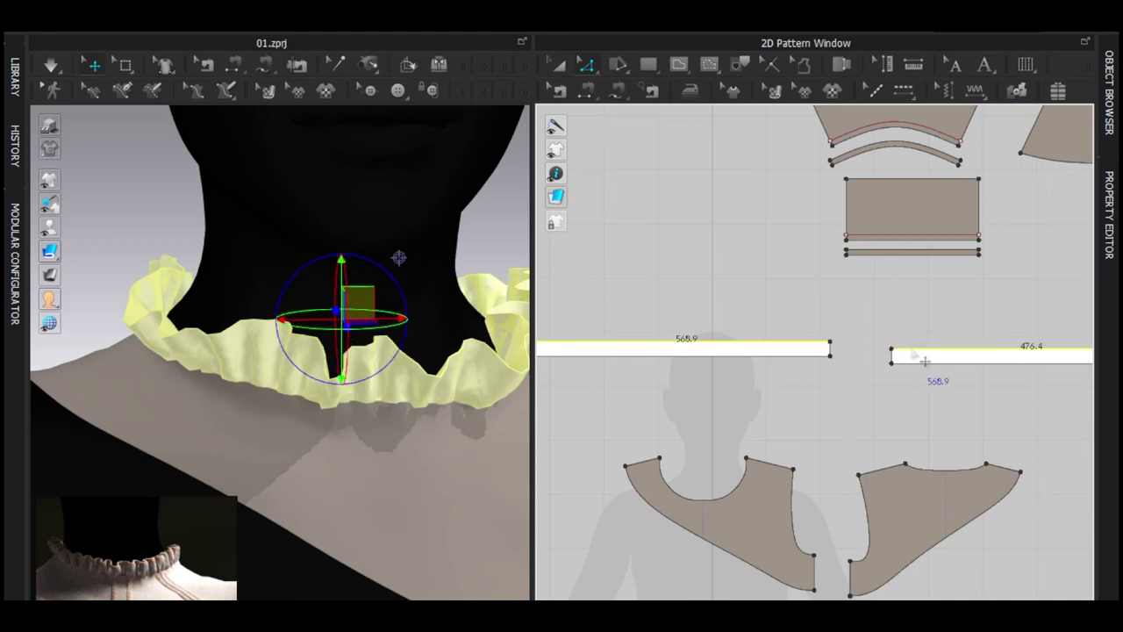
{"action": "key", "text": "Tab"}
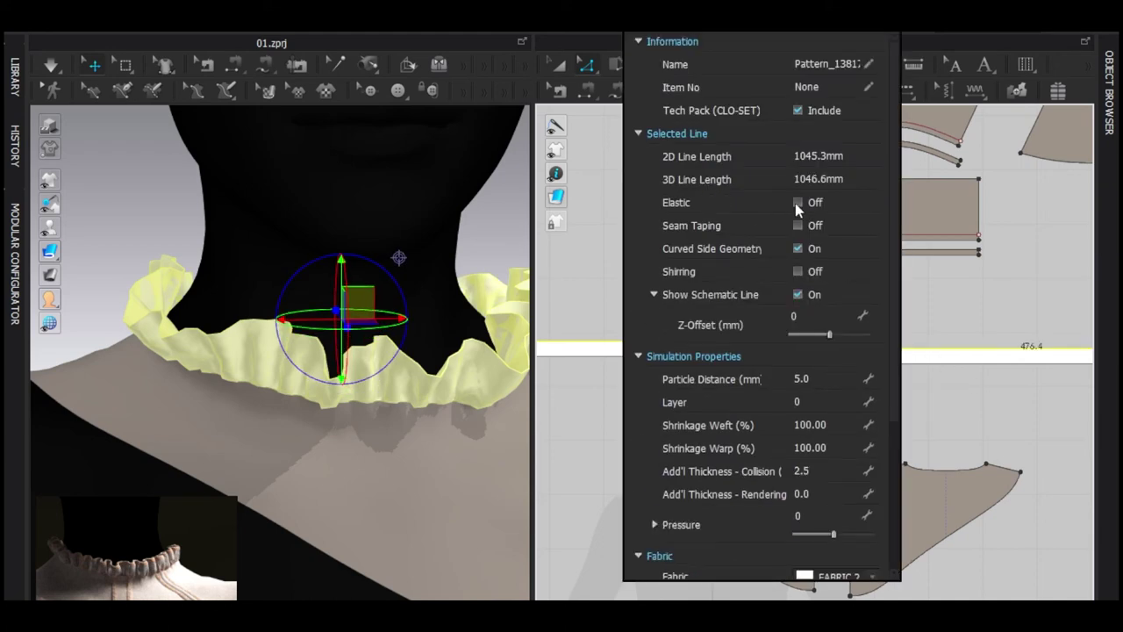
{"action": "left_click", "coordinate": [797, 202]}
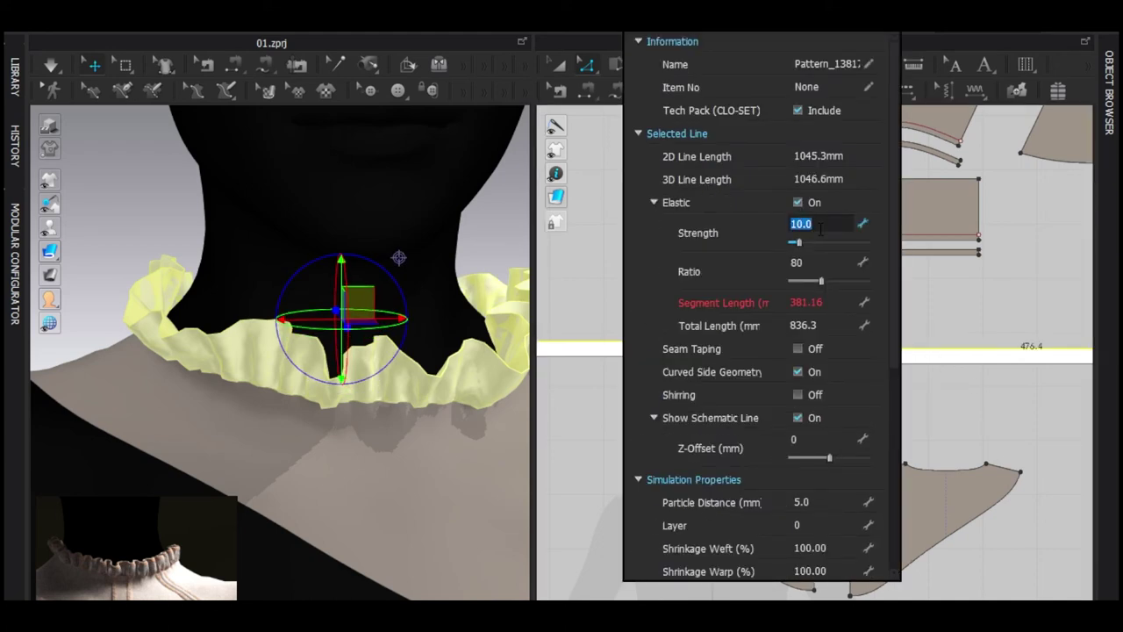
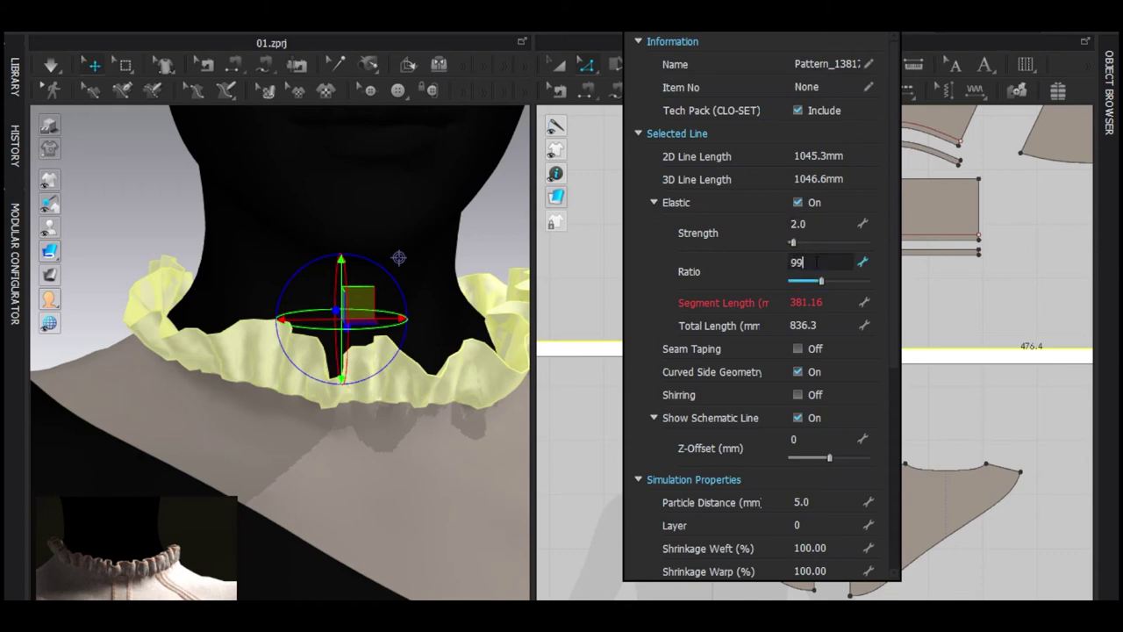
{"action": "key", "text": "Return"}
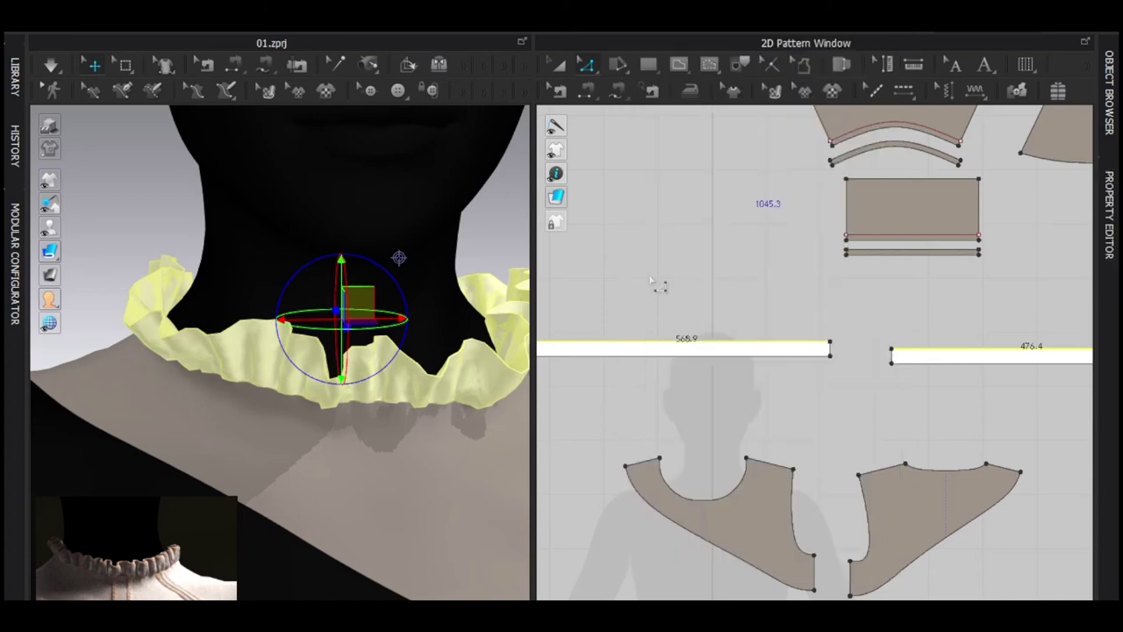
Simulate the collar and try an elastic ratio of 98 on the strips' upper edges
{"action": "key", "text": "space"}
{"action": "key", "text": "space"}
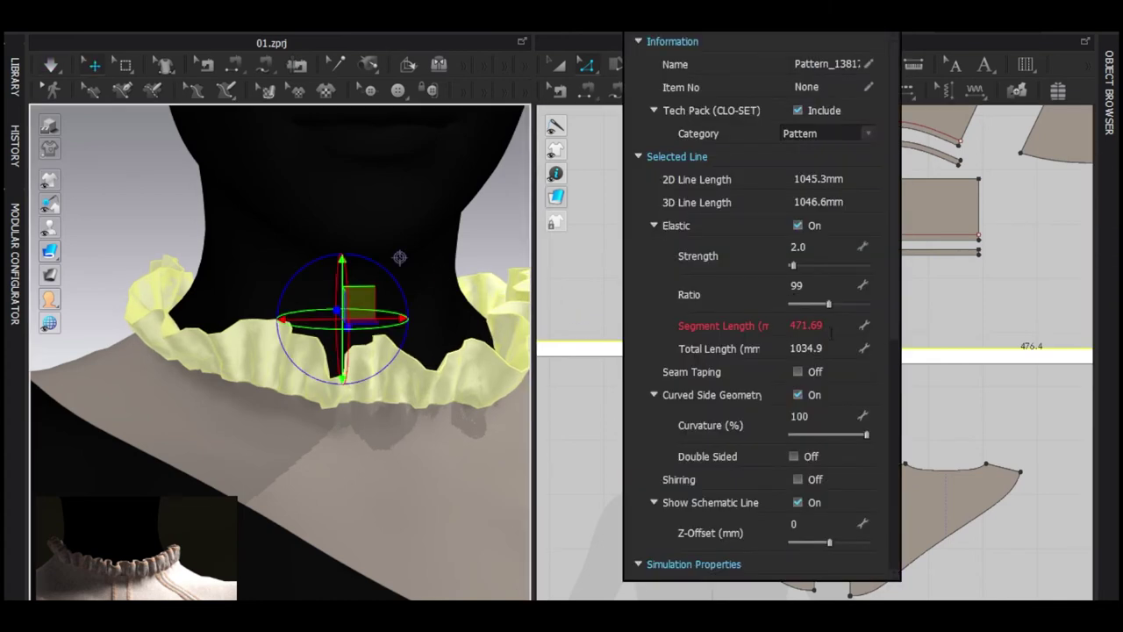
{"action": "left_click", "coordinate": [809, 285]}
{"action": "type", "text": "98"}
{"action": "key", "text": "Return"}
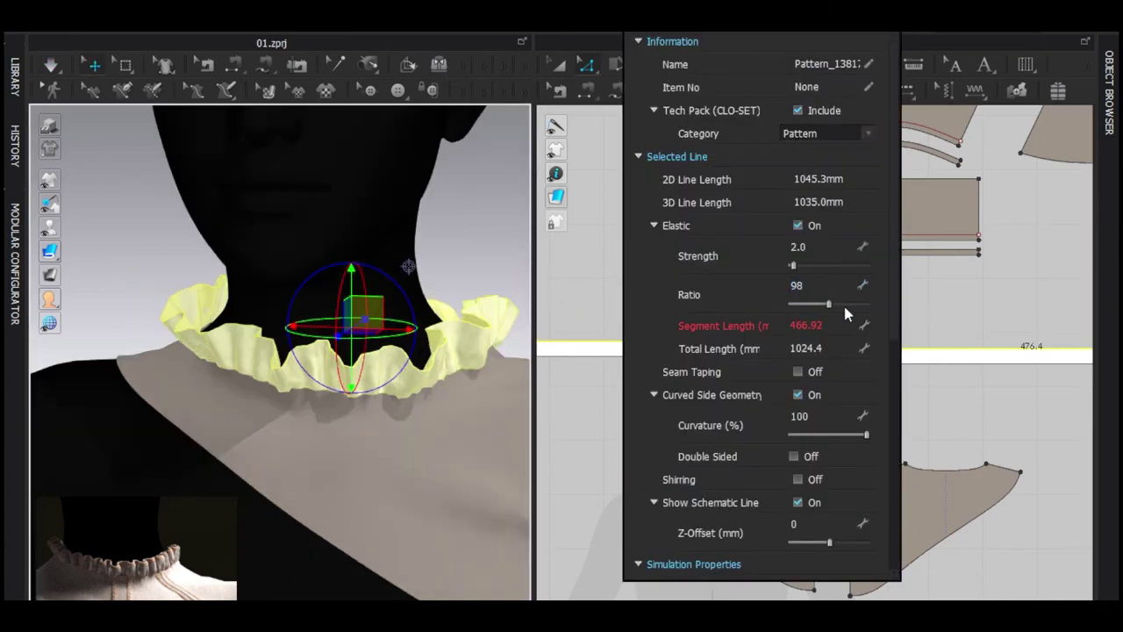
Try an elastic ratio of 95 and a strength of 3 on the collar strips' upper edges
{"action": "left_click", "coordinate": [815, 284]}
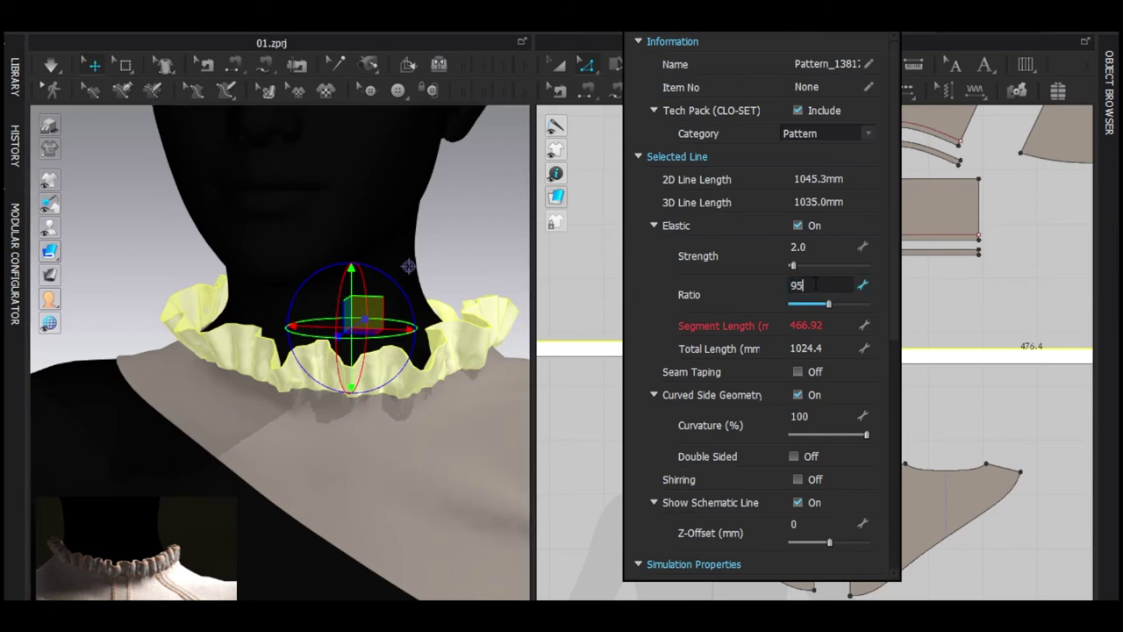
{"action": "type", "text": "95"}
{"action": "key", "text": "Return"}
{"action": "left_click", "coordinate": [799, 248]}
{"action": "type", "text": "3"}
{"action": "key", "text": "Return"}
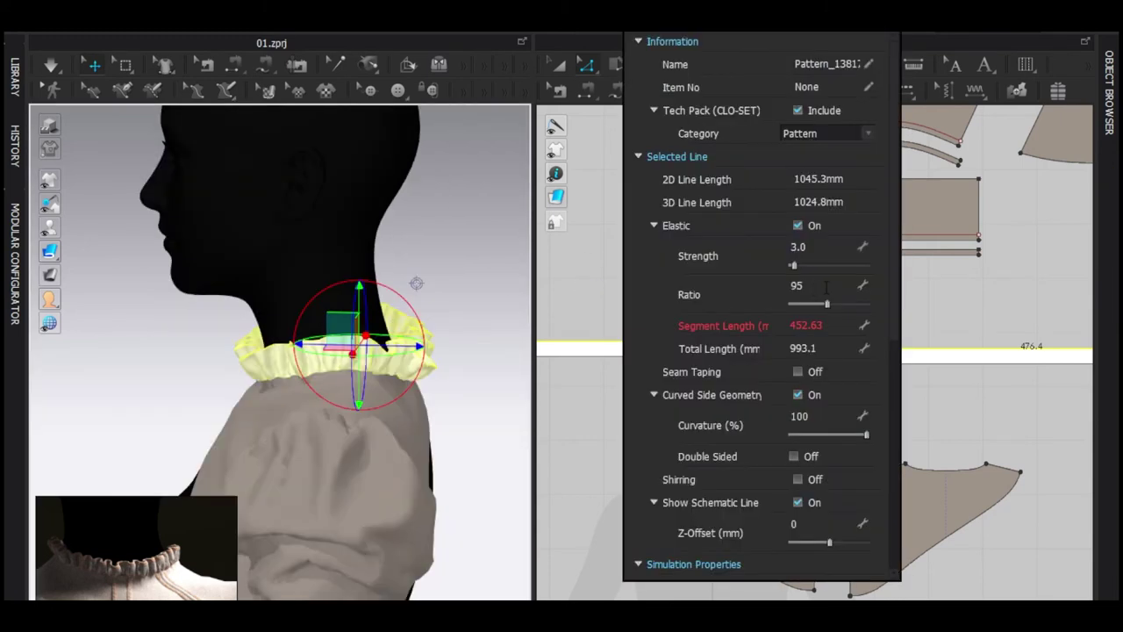
Raise the elastic strength of the collar strips' upper edges to 5.6 and set the ratio to 80 while simulating
{"action": "left_click", "coordinate": [817, 250]}
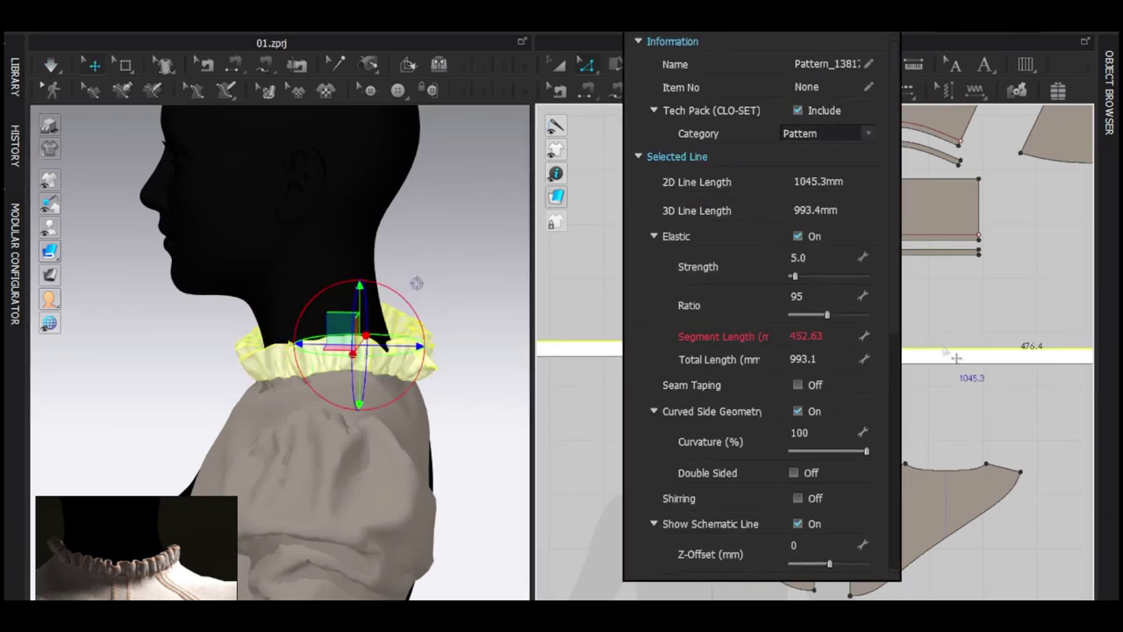
{"action": "key", "text": "space"}
{"action": "left_click", "coordinate": [796, 265]}
{"action": "left_click_drag", "start_coordinate": [828, 305], "coordinate": [822, 304]}
{"action": "left_click", "coordinate": [819, 287]}
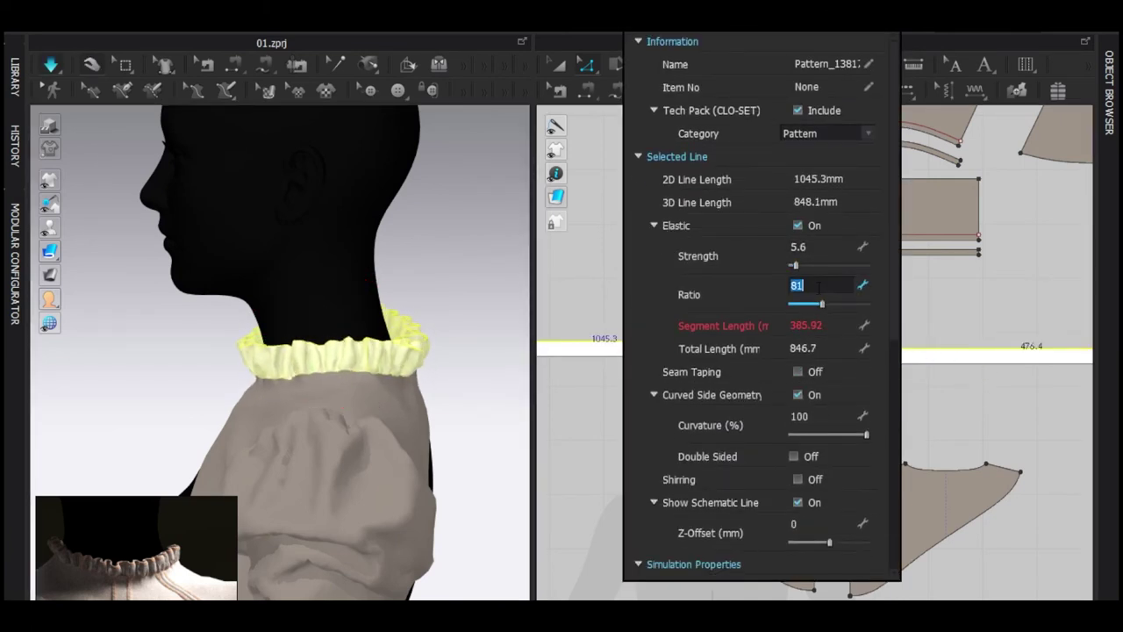
{"action": "type", "text": "80"}
{"action": "key", "text": "Return"}
{"action": "right_click_drag", "start_coordinate": [350, 307], "coordinate": [283, 303]}
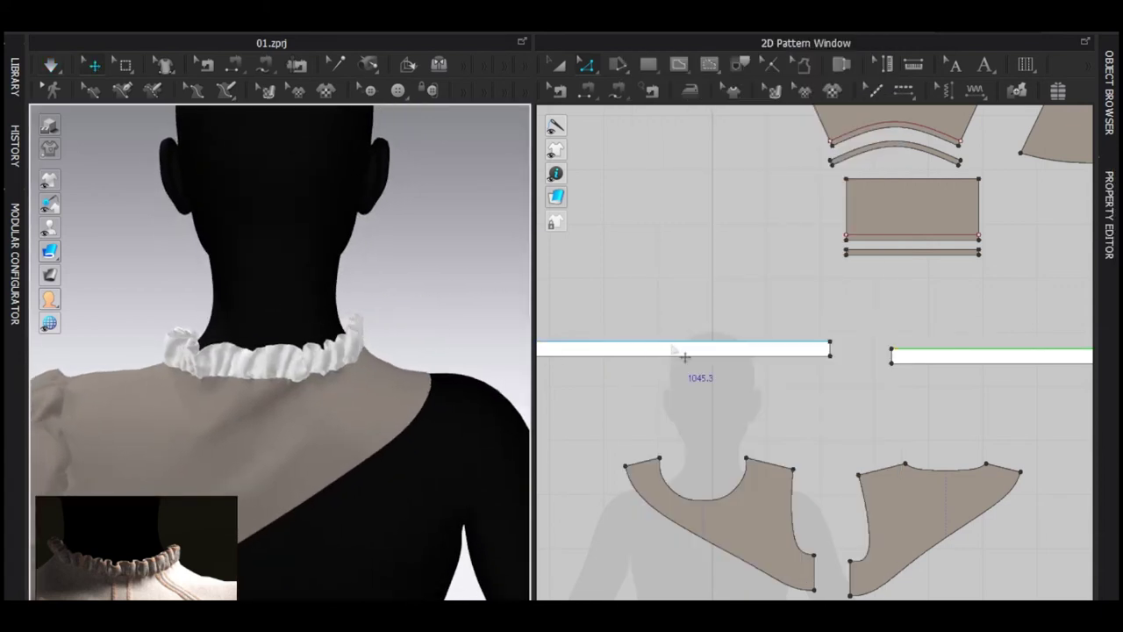
Change the elastic ratio on the collar strips' upper edges and simulate the ruffle
{"action": "left_click", "coordinate": [677, 350]}
{"action": "left_click", "coordinate": [809, 285]}
{"action": "type", "text": "8"}
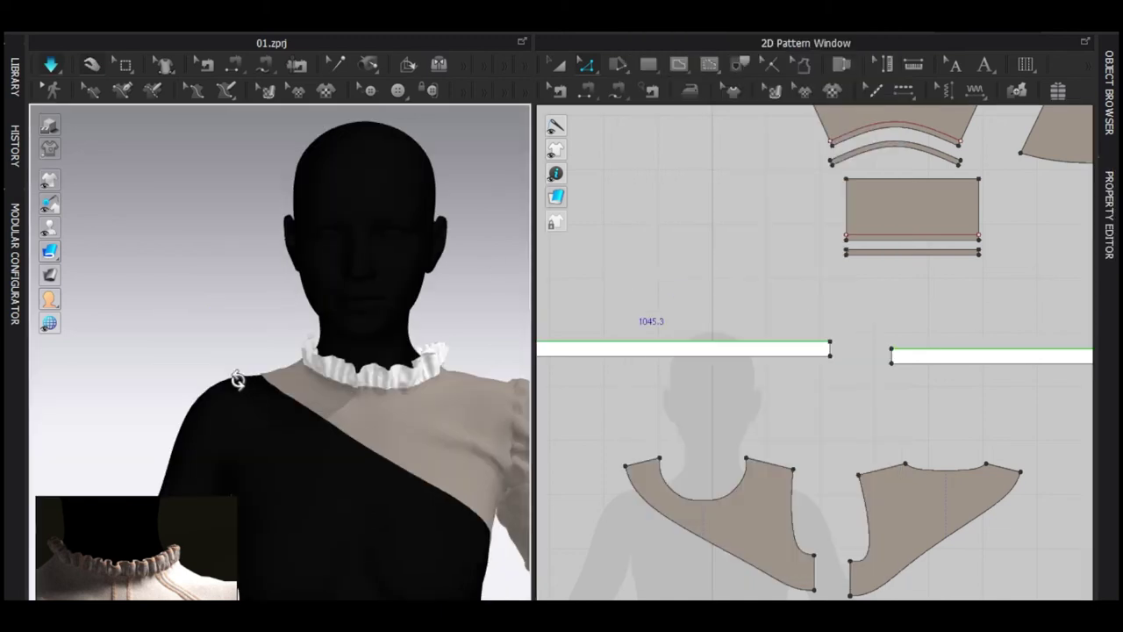
{"action": "right_click_drag", "start_coordinate": [238, 381], "coordinate": [292, 382]}
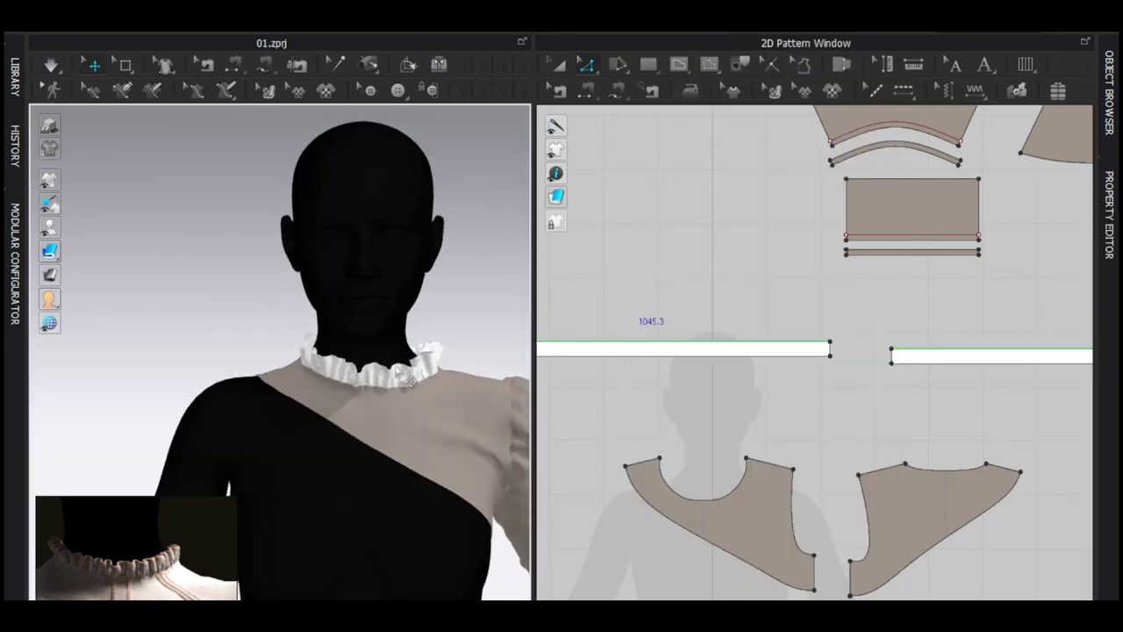
Select the upper edges of both collar strips and run the collar simulation again
{"action": "scroll", "coordinate": [646, 379], "scroll_direction": "up", "scroll_amount": 4}
{"action": "left_click", "coordinate": [762, 305]}
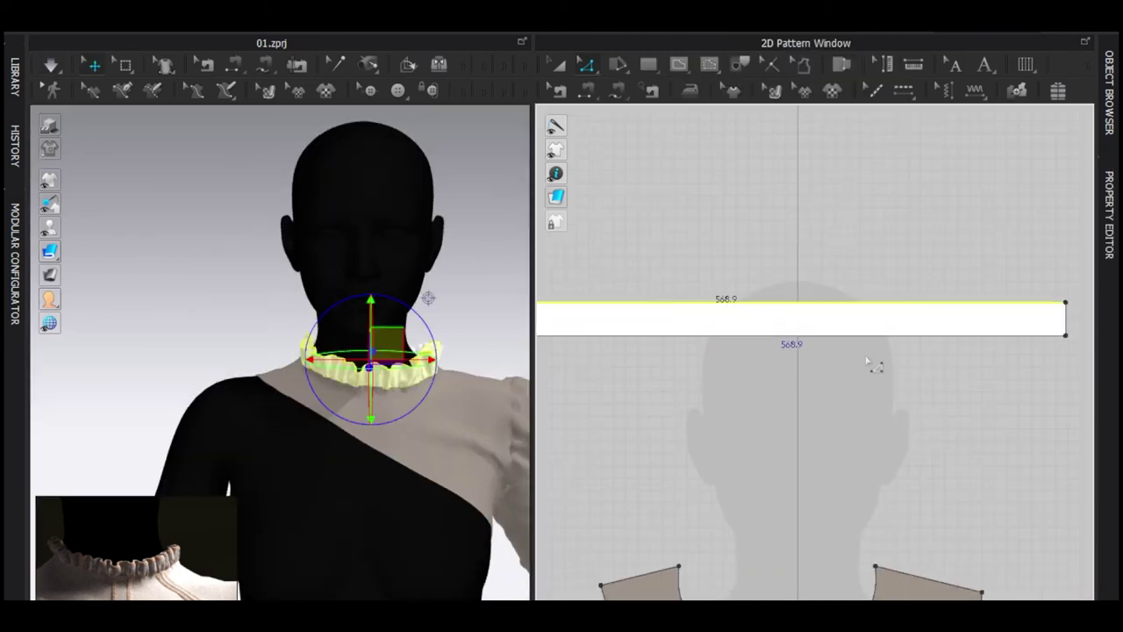
{"action": "middle_click_drag", "start_coordinate": [1035, 362], "coordinate": [613, 368]}
{"action": "left_click", "coordinate": [814, 329], "text": "shift"}
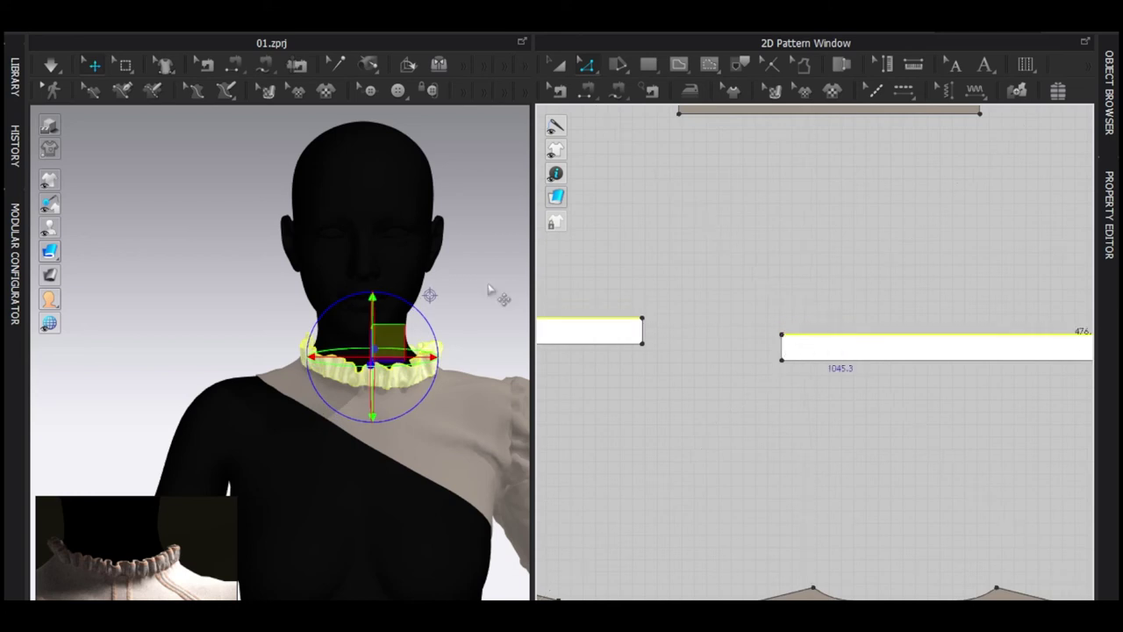
{"action": "key", "text": "space"}
{"action": "key", "text": "space"}
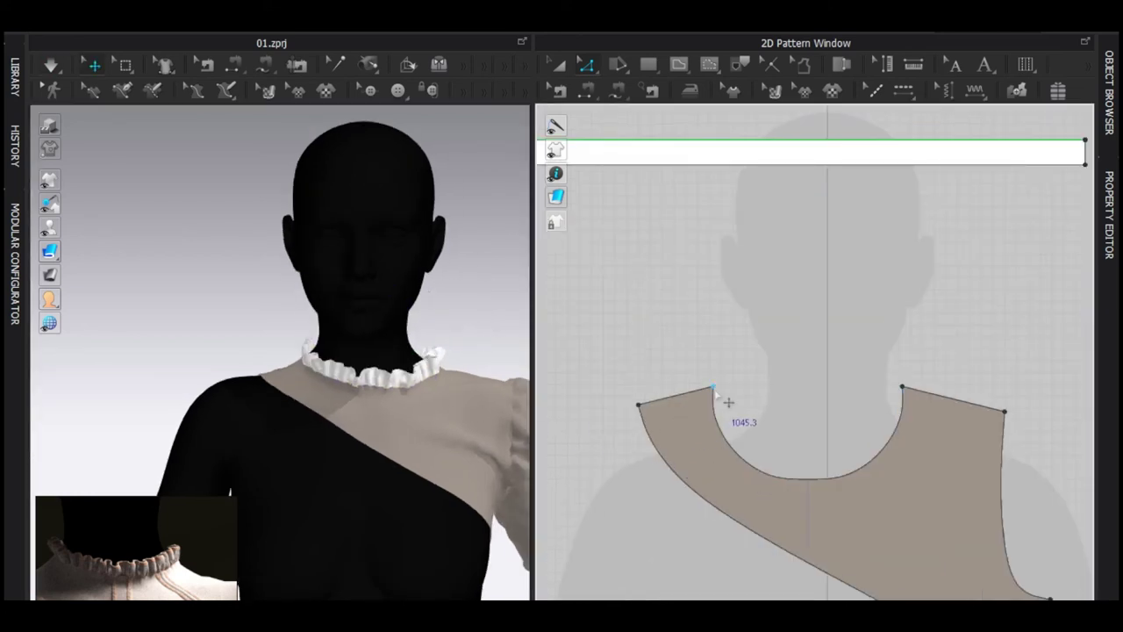
Check the collar along the front neckline and freeze all existing garment pieces
{"action": "left_click", "coordinate": [803, 478]}
{"action": "scroll", "coordinate": [296, 372], "scroll_direction": "up", "scroll_amount": 4}
{"action": "right_click_drag", "start_coordinate": [296, 373], "coordinate": [429, 401]}
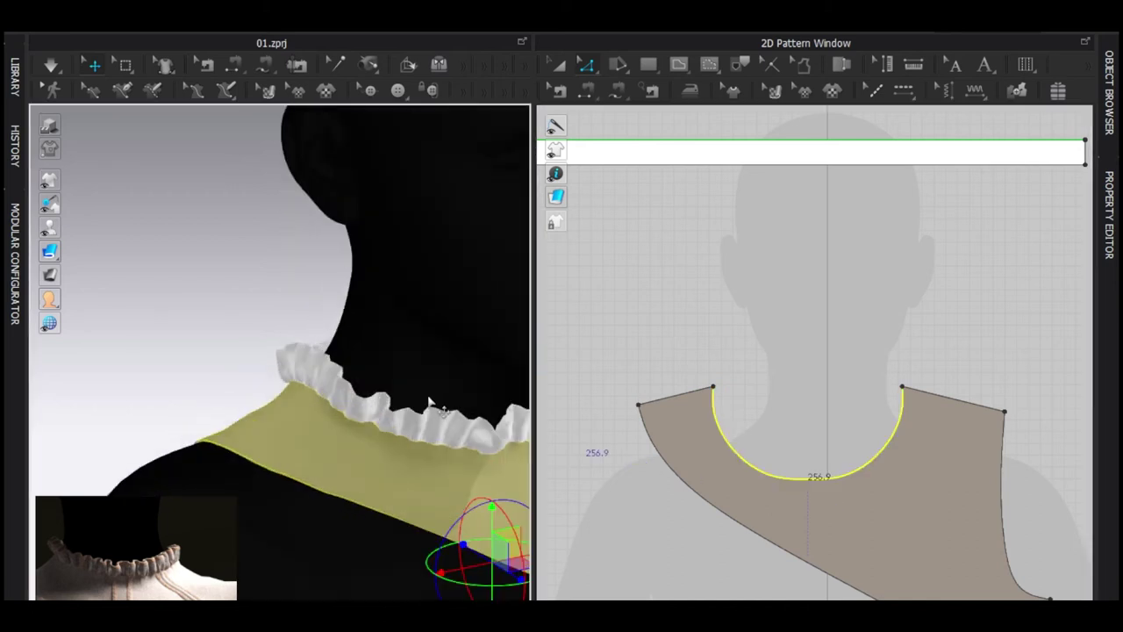
{"action": "middle_click_drag", "start_coordinate": [413, 336], "coordinate": [254, 318]}
{"action": "right_click_drag", "start_coordinate": [255, 319], "coordinate": [386, 361]}
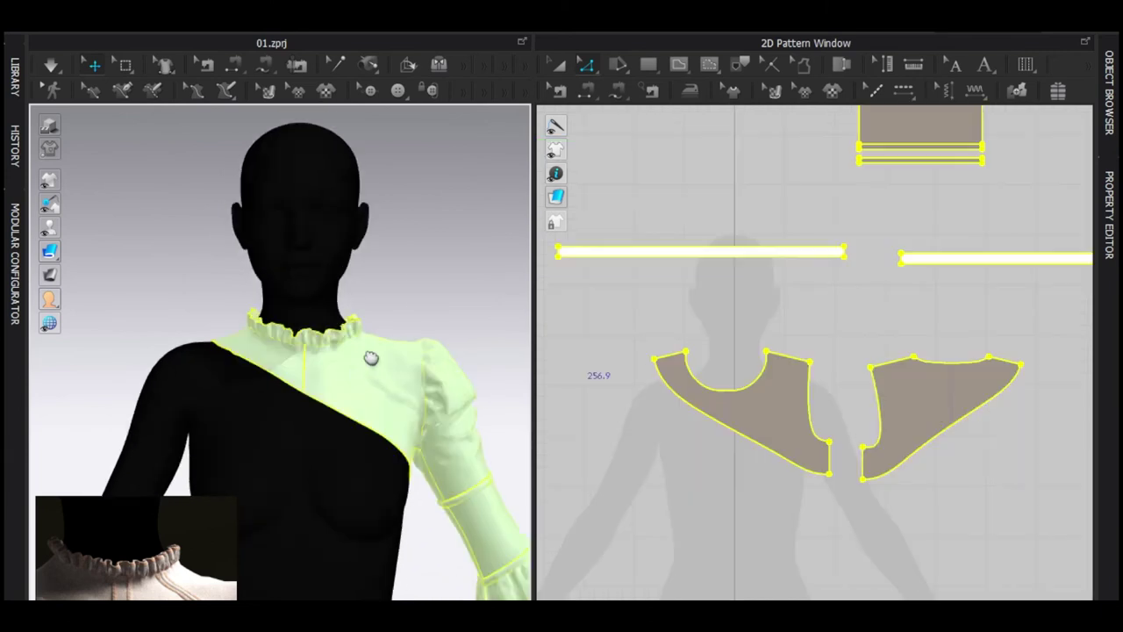
{"action": "middle_click_drag", "start_coordinate": [371, 358], "coordinate": [400, 315]}
{"action": "scroll", "coordinate": [737, 392], "scroll_direction": "down", "scroll_amount": 4}
{"action": "left_click", "coordinate": [703, 442]}
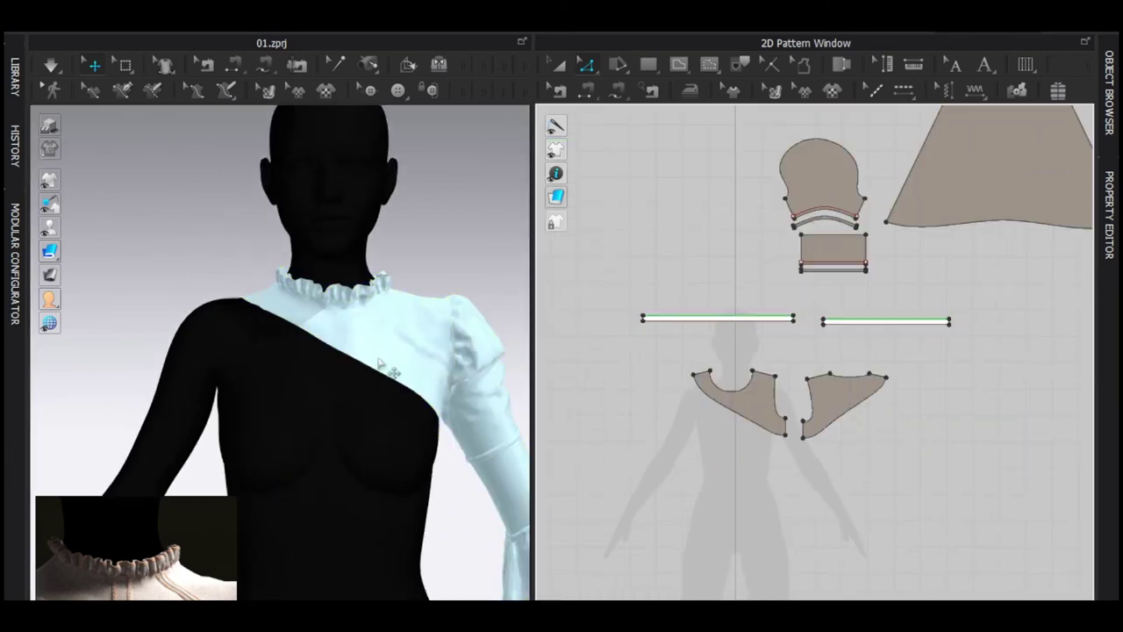
Draw a strip about 952 by 37 mm below the bodice pieces and sew its upper edge to the front bodice's diagonal edge
{"action": "right_click_drag", "start_coordinate": [384, 364], "coordinate": [300, 347]}
{"action": "right_click_drag", "start_coordinate": [712, 427], "coordinate": [730, 397]}
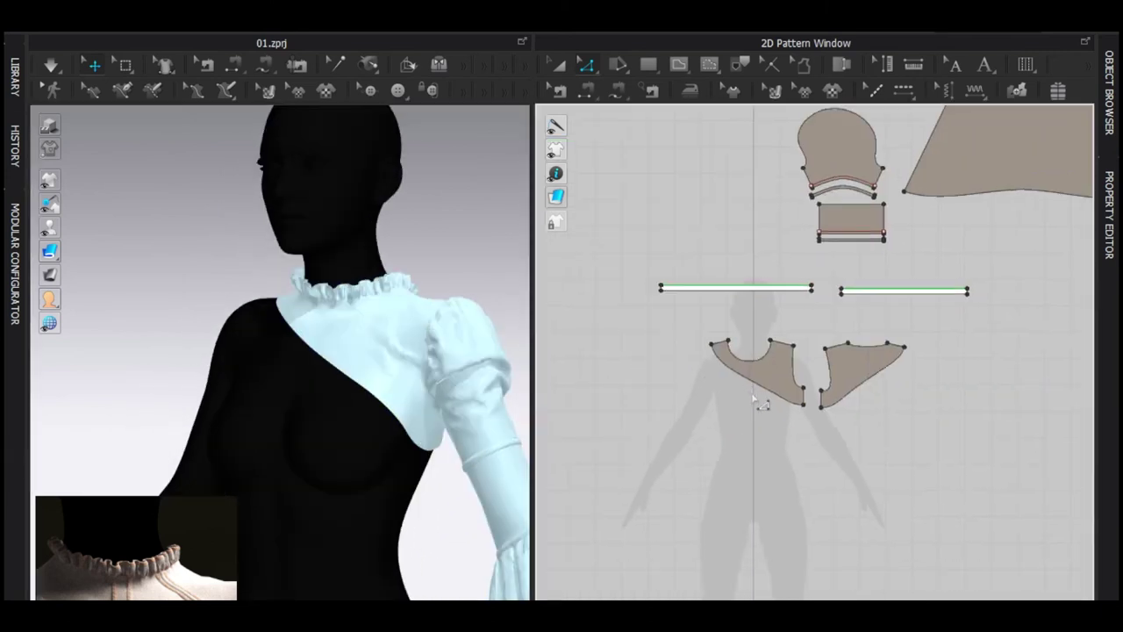
{"action": "left_click_drag", "start_coordinate": [632, 436], "coordinate": [884, 447]}
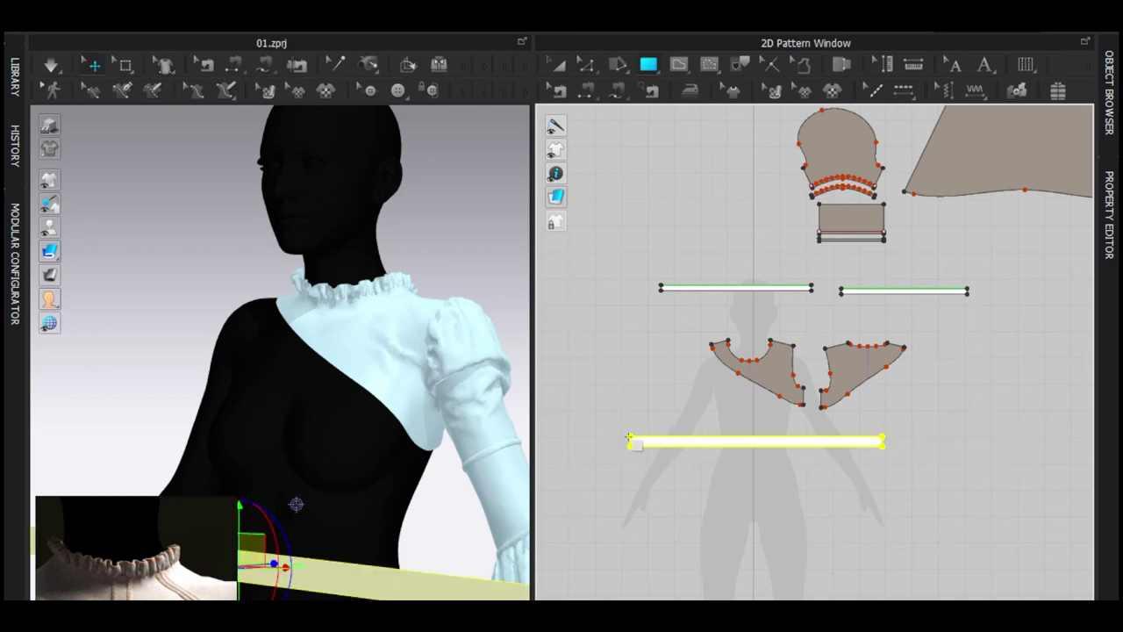
{"action": "key", "text": "n"}
{"action": "left_click", "coordinate": [702, 436]}
{"action": "left_click", "coordinate": [733, 384]}
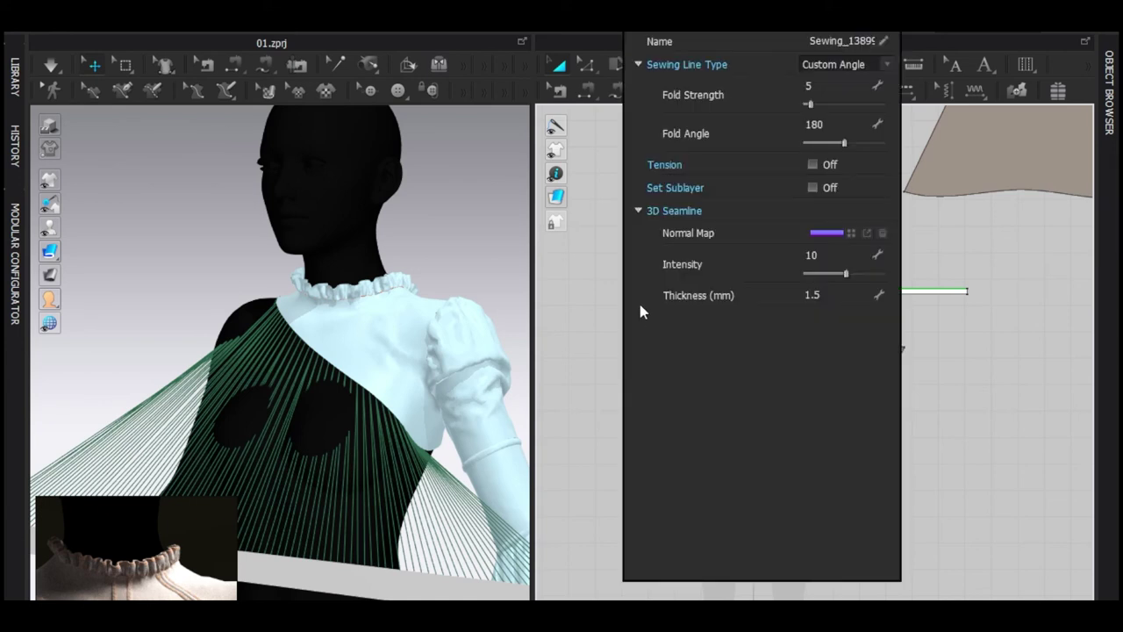
Add a new fabric for the diagonal strip, name it 03 and assign it to the strip
{"action": "left_click", "coordinate": [428, 126]}
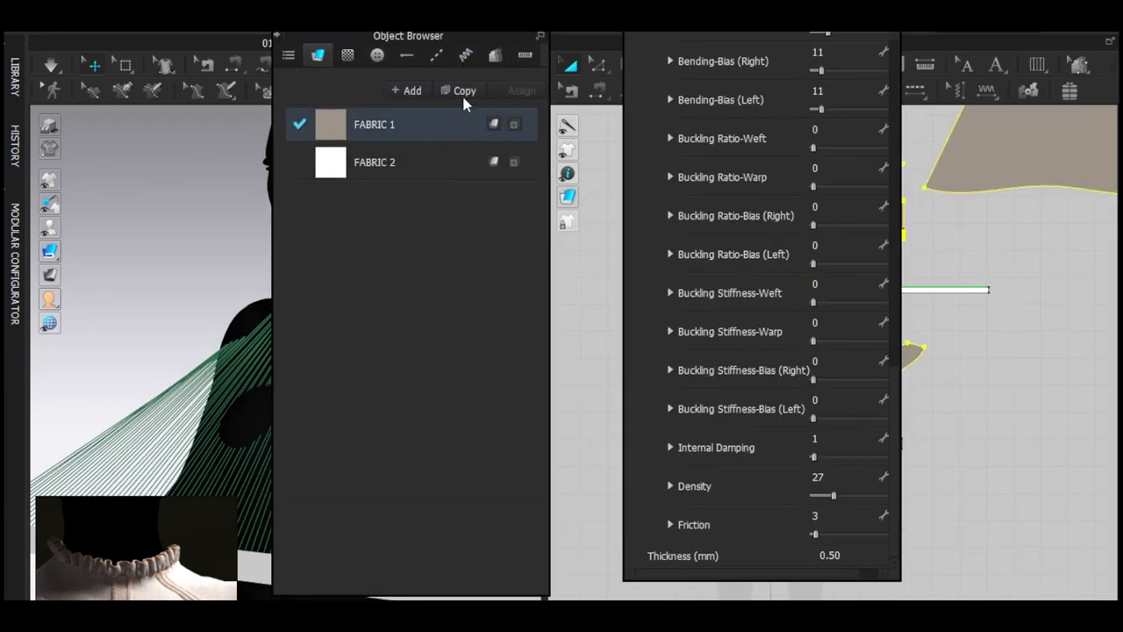
{"action": "left_click", "coordinate": [408, 94]}
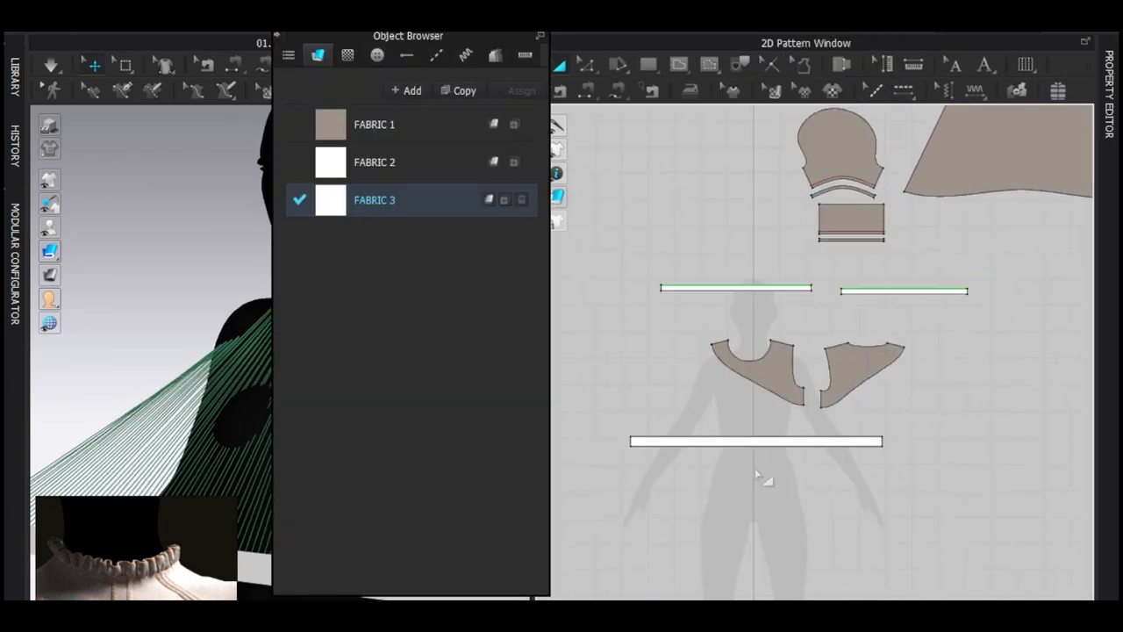
{"action": "left_click", "coordinate": [711, 436]}
{"action": "left_click", "coordinate": [369, 201]}
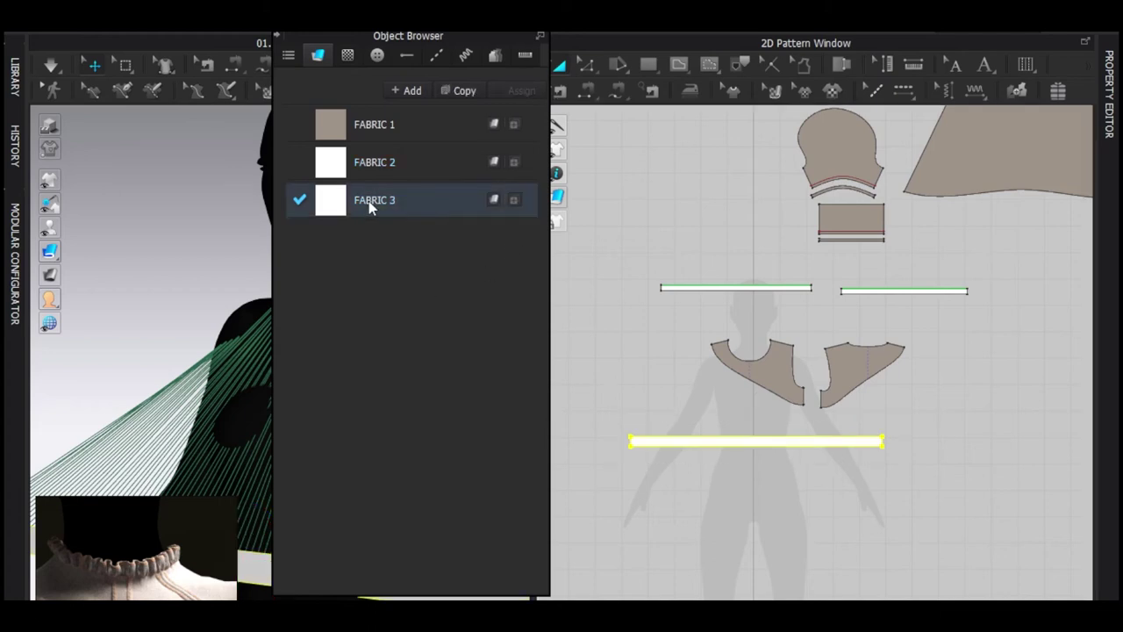
{"action": "type", "text": "0"}
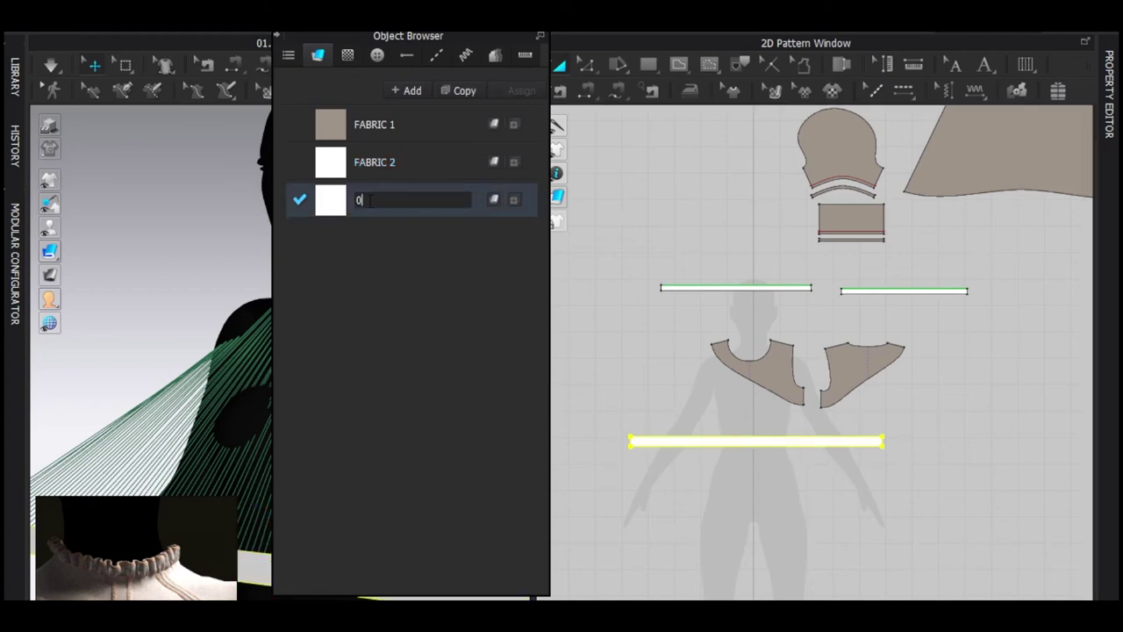
{"action": "type", "text": "0"}
{"action": "key", "text": "Return"}
Move the strip up in front of the avatar's chest and simulate it onto the front diagonal edge
{"action": "left_click", "coordinate": [200, 232]}
{"action": "right_click_drag", "start_coordinate": [181, 306], "coordinate": [268, 355]}
{"action": "middle_click_drag", "start_coordinate": [268, 361], "coordinate": [269, 167]}
{"action": "left_click_drag", "start_coordinate": [360, 407], "coordinate": [354, 266]}
{"action": "scroll", "coordinate": [333, 287], "scroll_direction": "down", "scroll_amount": 5}
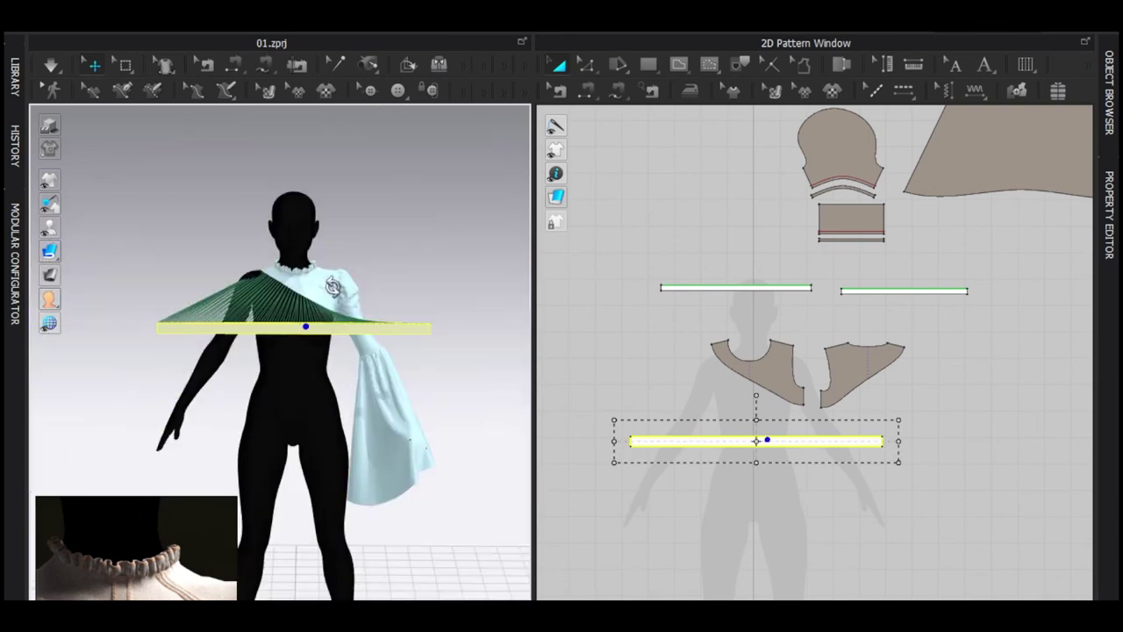
{"action": "key", "text": "space"}
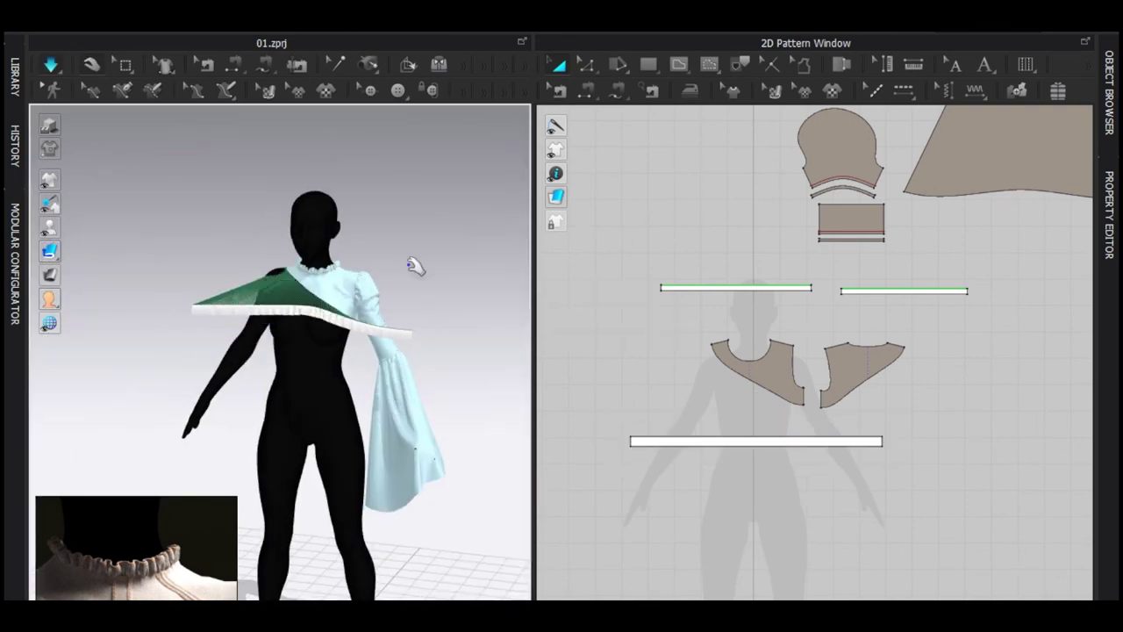
{"action": "key", "text": "space"}
Duplicate the diagonal ruffle strip and place the copy beside the original in the pattern layout
{"action": "scroll", "coordinate": [378, 339], "scroll_direction": "up", "scroll_amount": 8}
{"action": "right_click_drag", "start_coordinate": [332, 260], "coordinate": [327, 430]}
{"action": "scroll", "coordinate": [409, 387], "scroll_direction": "down", "scroll_amount": 5}
{"action": "right_click_drag", "start_coordinate": [409, 387], "coordinate": [483, 379]}
{"action": "left_click", "coordinate": [694, 441]}
{"action": "middle_click_drag", "start_coordinate": [797, 449], "coordinate": [722, 441]}
{"action": "scroll", "coordinate": [722, 442], "scroll_direction": "down", "scroll_amount": 4}
{"action": "key", "text": "ctrl+c"}
{"action": "key", "text": "ctrl+v"}
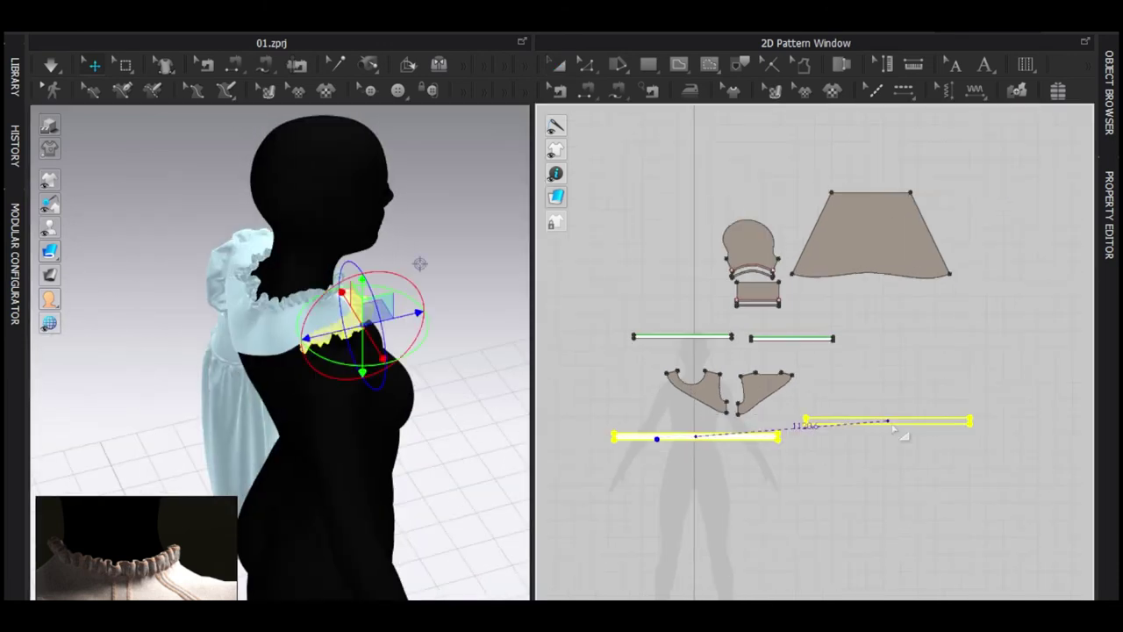
{"action": "left_click", "coordinate": [890, 444]}
Rotate the copied ruffle strip in 3D and position it behind the avatar's back near the diagonal edge
{"action": "right_click_drag", "start_coordinate": [375, 337], "coordinate": [262, 386]}
{"action": "scroll", "coordinate": [279, 324], "scroll_direction": "down", "scroll_amount": 5}
{"action": "middle_click_drag", "start_coordinate": [355, 261], "coordinate": [386, 376]}
{"action": "left_click_drag", "start_coordinate": [378, 269], "coordinate": [331, 155]}
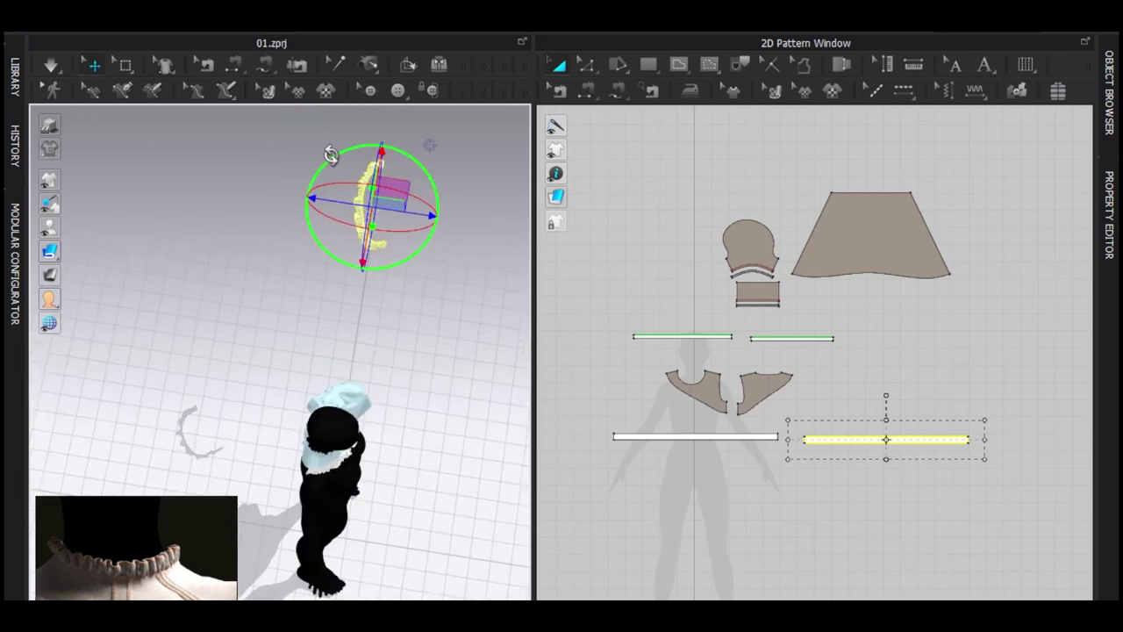
{"action": "left_click_drag", "start_coordinate": [406, 181], "coordinate": [325, 404]}
{"action": "right_click_drag", "start_coordinate": [327, 461], "coordinate": [344, 413]}
{"action": "scroll", "coordinate": [343, 413], "scroll_direction": "up", "scroll_amount": 5}
{"action": "middle_click_drag", "start_coordinate": [343, 386], "coordinate": [283, 430]}
{"action": "right_click_drag", "start_coordinate": [284, 431], "coordinate": [377, 290]}
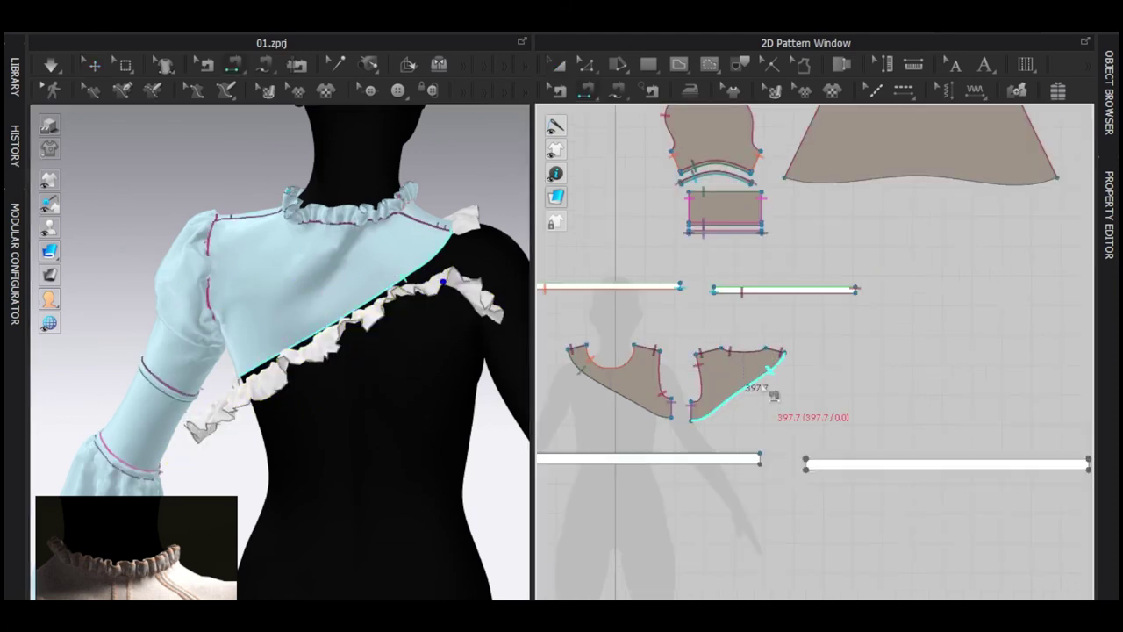
Sew the copied strip's upper edge to the back bodice's diagonal edge and simulate it
{"action": "left_click", "coordinate": [728, 399]}
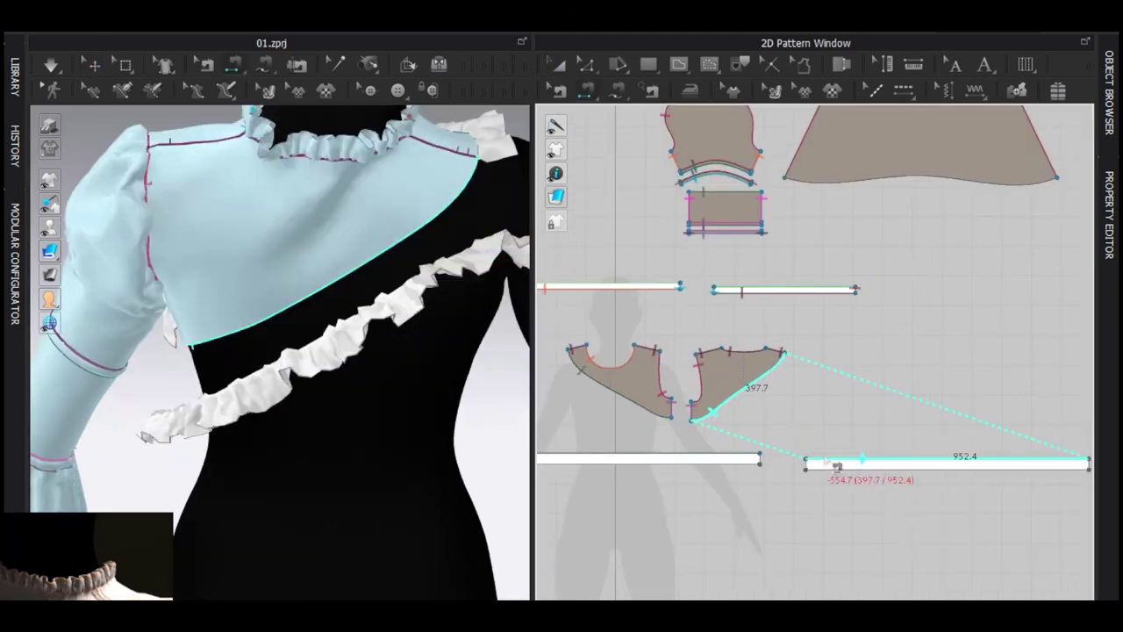
{"action": "left_click", "coordinate": [843, 446]}
{"action": "key", "text": "space"}
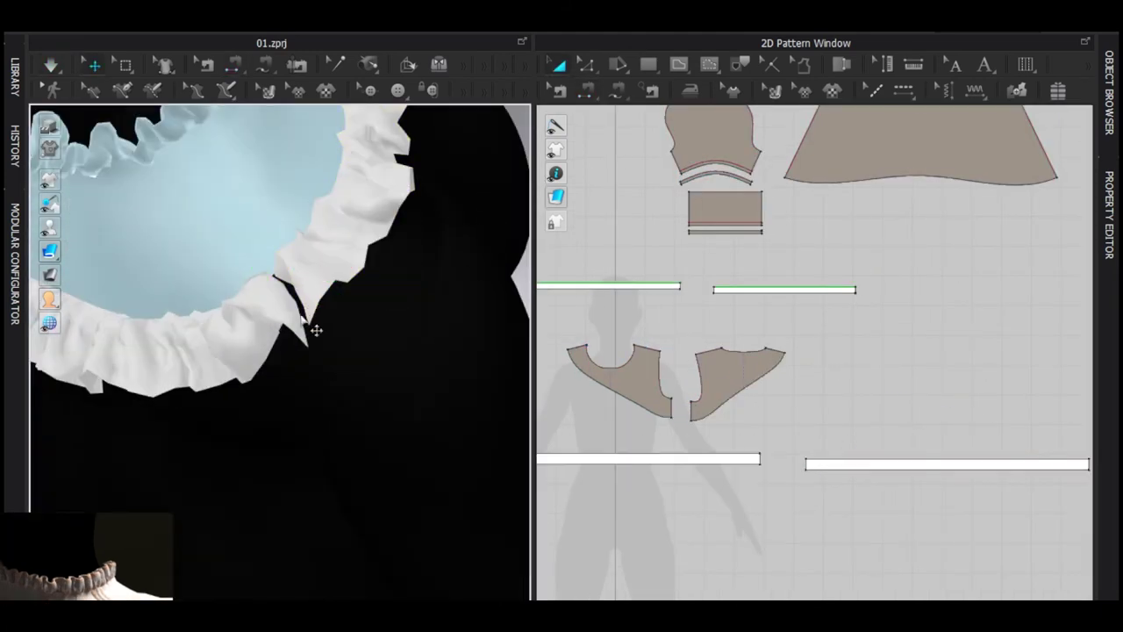
Sew the short ends of the front and back ruffle strips together at both sides and simulate the joined ruffle
{"action": "key", "text": "b"}
{"action": "left_click", "coordinate": [300, 310]}
{"action": "scroll", "coordinate": [649, 412], "scroll_direction": "up", "scroll_amount": 3}
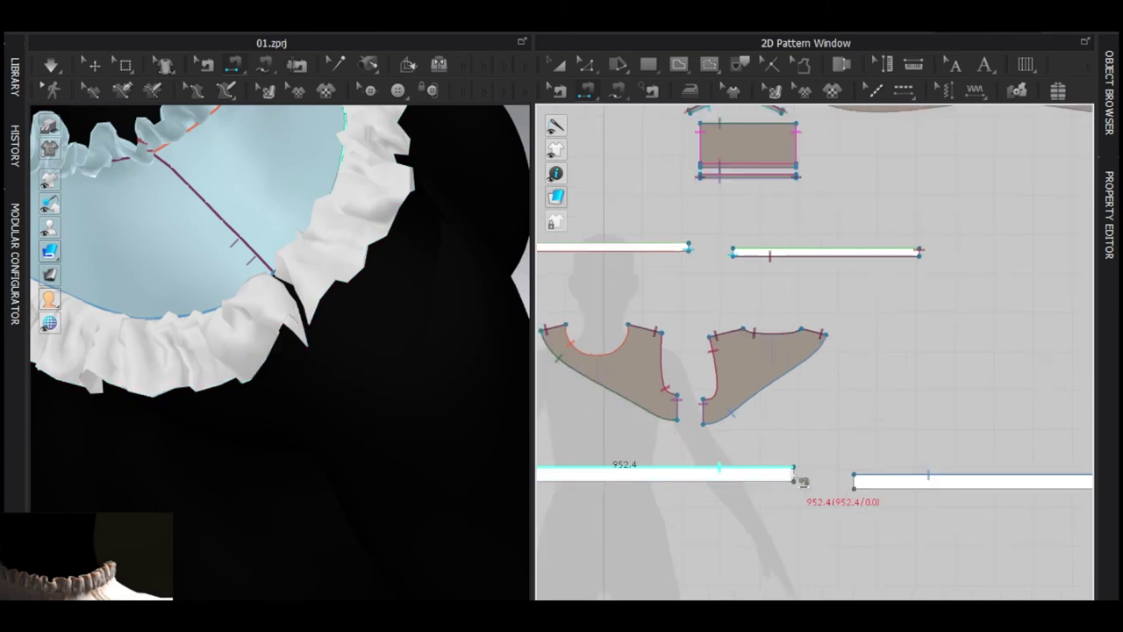
{"action": "scroll", "coordinate": [864, 479], "scroll_direction": "down", "scroll_amount": 3}
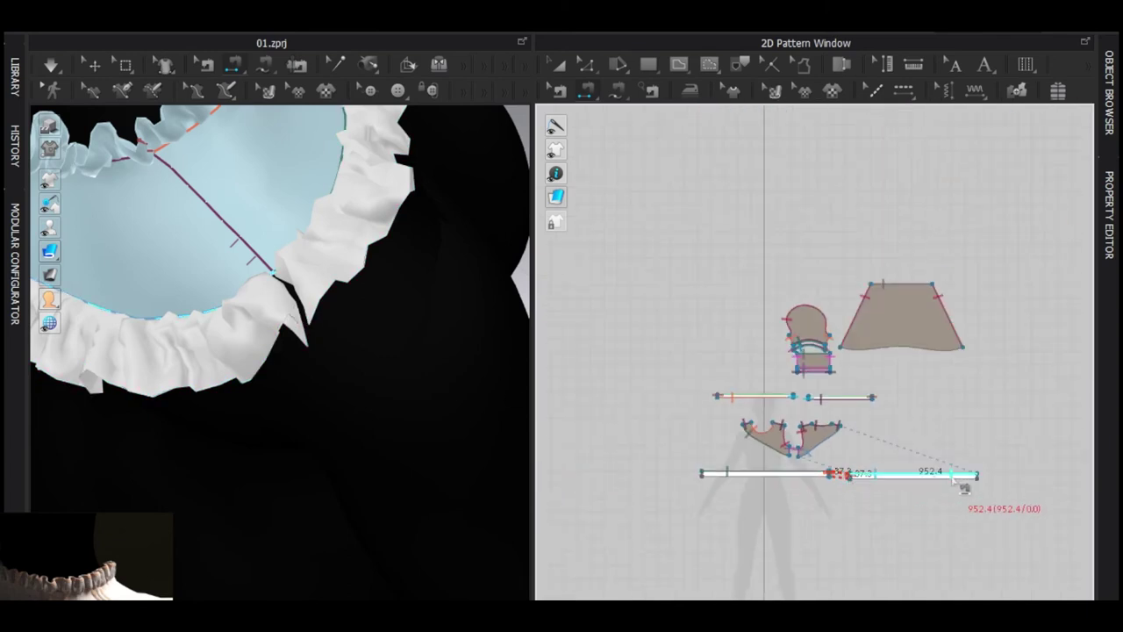
{"action": "scroll", "coordinate": [974, 469], "scroll_direction": "up", "scroll_amount": 5}
{"action": "scroll", "coordinate": [649, 474], "scroll_direction": "down", "scroll_amount": 1}
{"action": "scroll", "coordinate": [635, 463], "scroll_direction": "up", "scroll_amount": 4}
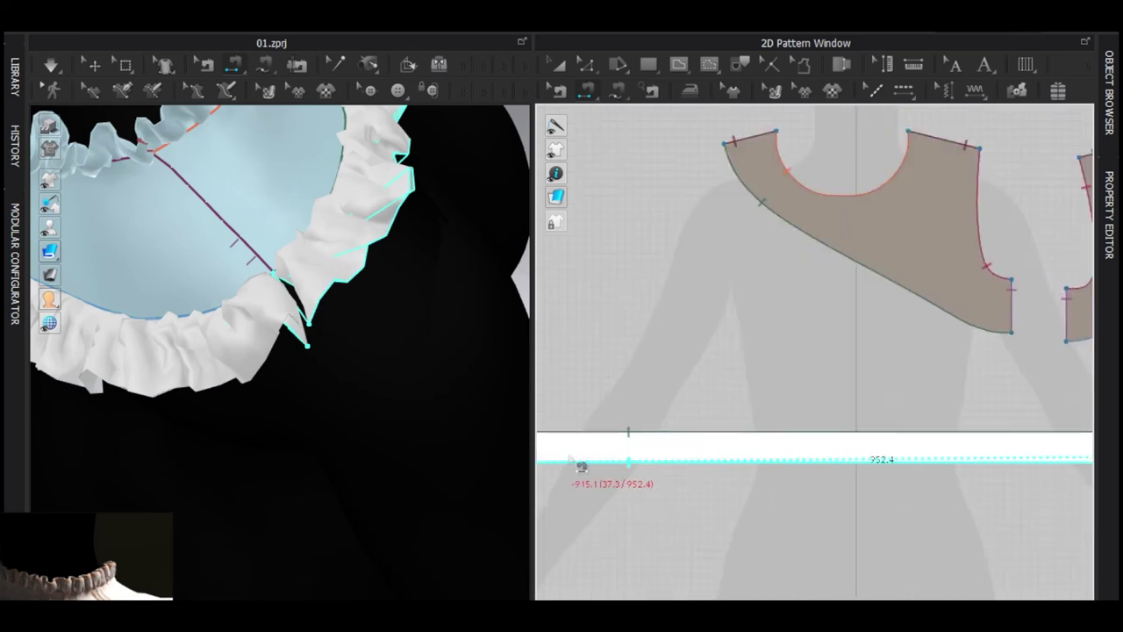
{"action": "middle_click_drag", "start_coordinate": [575, 464], "coordinate": [762, 466]}
{"action": "left_click", "coordinate": [660, 448]}
{"action": "key", "text": "space"}
{"action": "scroll", "coordinate": [361, 350], "scroll_direction": "down", "scroll_amount": 5}
{"action": "right_click_drag", "start_coordinate": [361, 350], "coordinate": [287, 339]}
{"action": "key", "text": "space"}
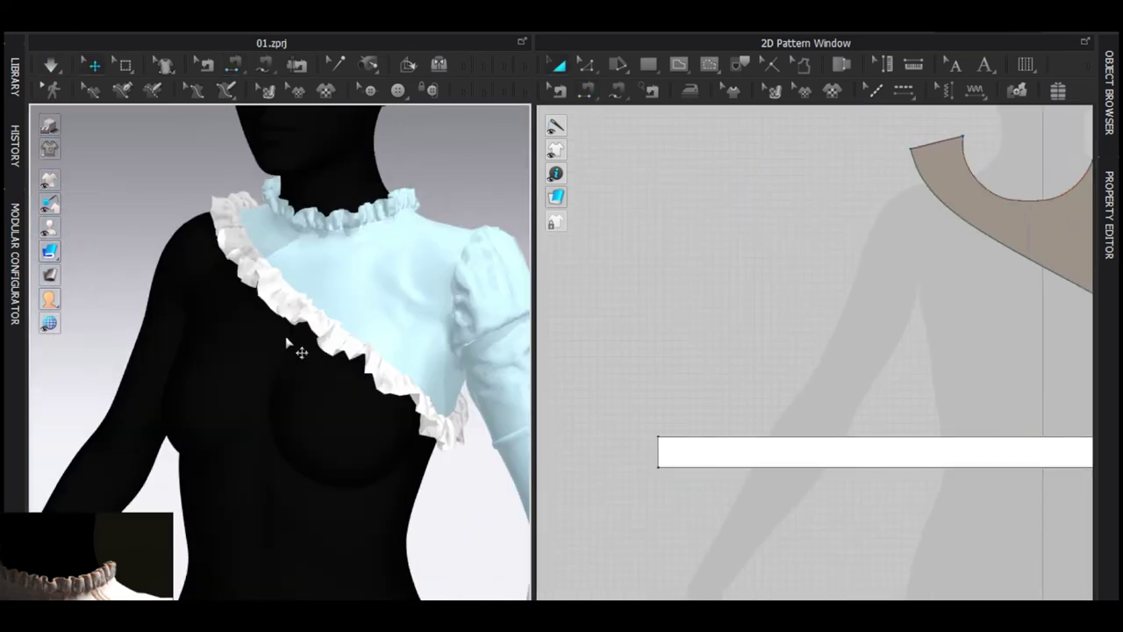
Lengthen the front ruffle strip slightly at both ends and simulate the result
{"action": "left_click", "coordinate": [298, 314]}
{"action": "scroll", "coordinate": [641, 433], "scroll_direction": "down", "scroll_amount": 3}
{"action": "middle_click_drag", "start_coordinate": [896, 445], "coordinate": [840, 443]}
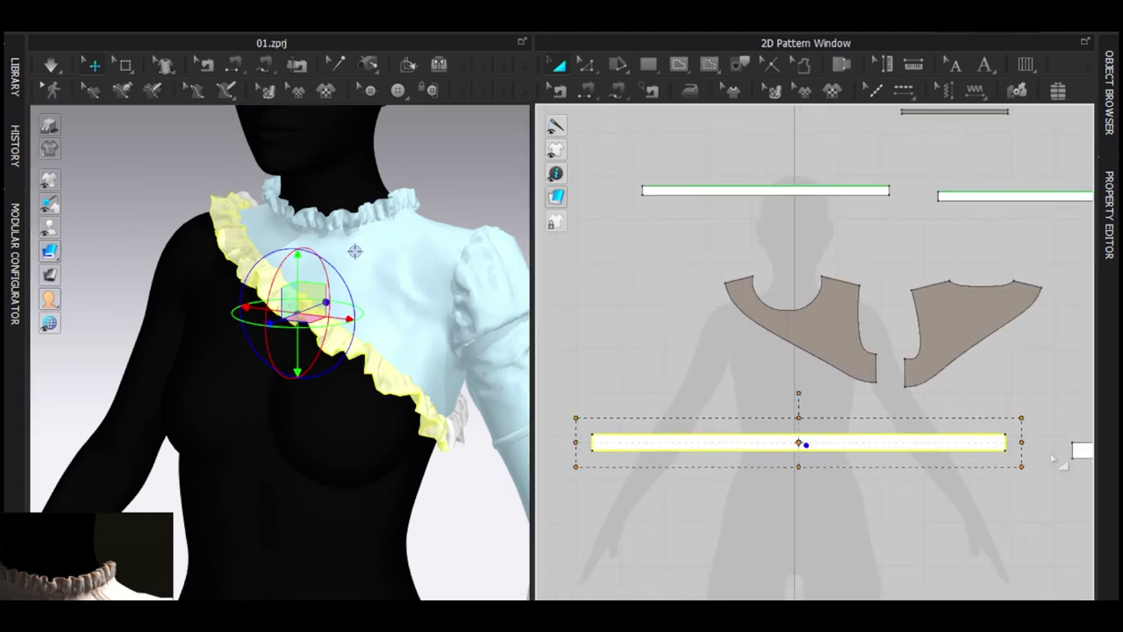
{"action": "key", "text": "space"}
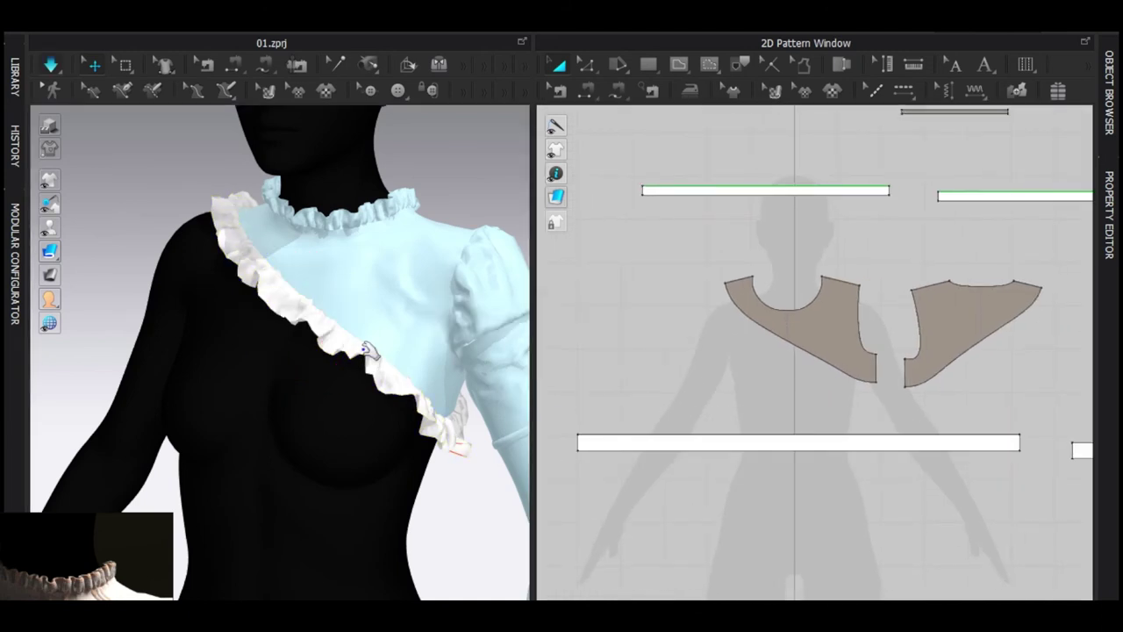
{"action": "key", "text": "space"}
Set the particle distance of both diagonal ruffle strips to 3 mm and simulate the ruffle
{"action": "left_click", "coordinate": [645, 442]}
{"action": "scroll", "coordinate": [673, 449], "scroll_direction": "down", "scroll_amount": 3}
{"action": "left_click", "coordinate": [966, 455], "text": "shift"}
{"action": "key", "text": "ctrl+f"}
{"action": "left_click", "coordinate": [829, 376]}
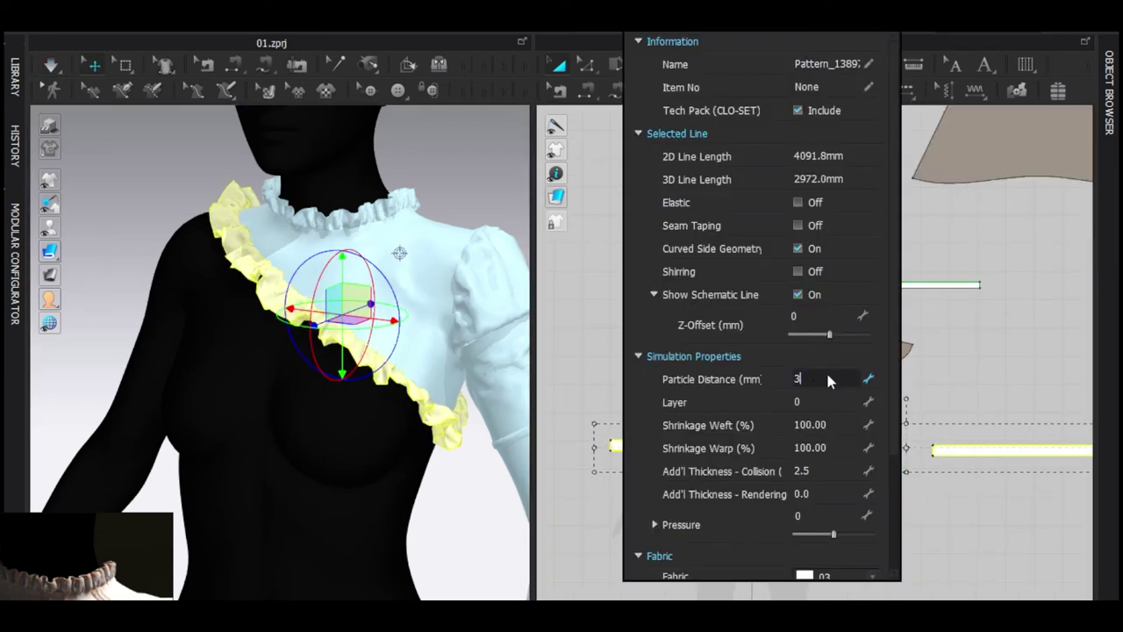
{"action": "type", "text": "3"}
{"action": "key", "text": "Return"}
{"action": "key", "text": "space"}
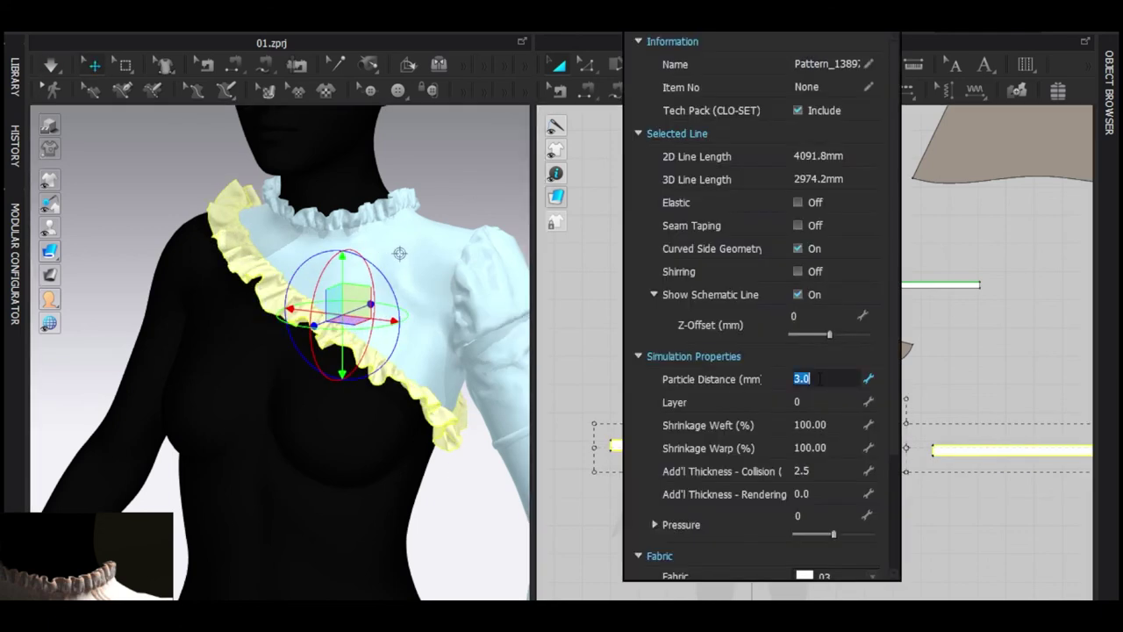
{"action": "right_click_drag", "start_coordinate": [465, 206], "coordinate": [413, 200]}
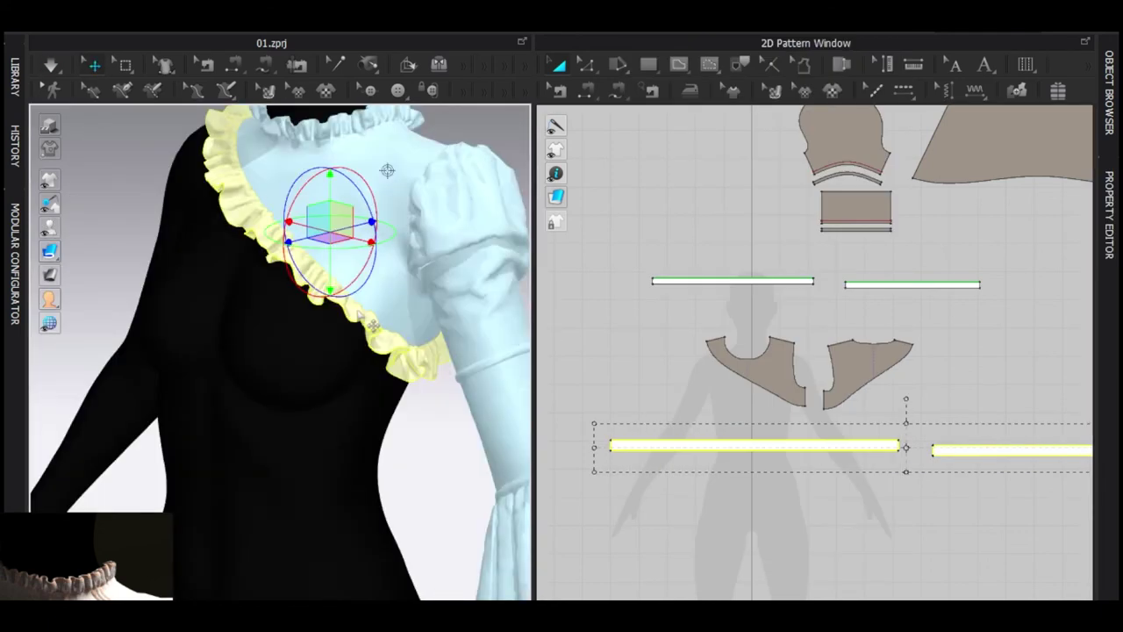
{"action": "middle_click_drag", "start_coordinate": [412, 200], "coordinate": [414, 294]}
{"action": "key", "text": "space"}
{"action": "key", "text": "space"}
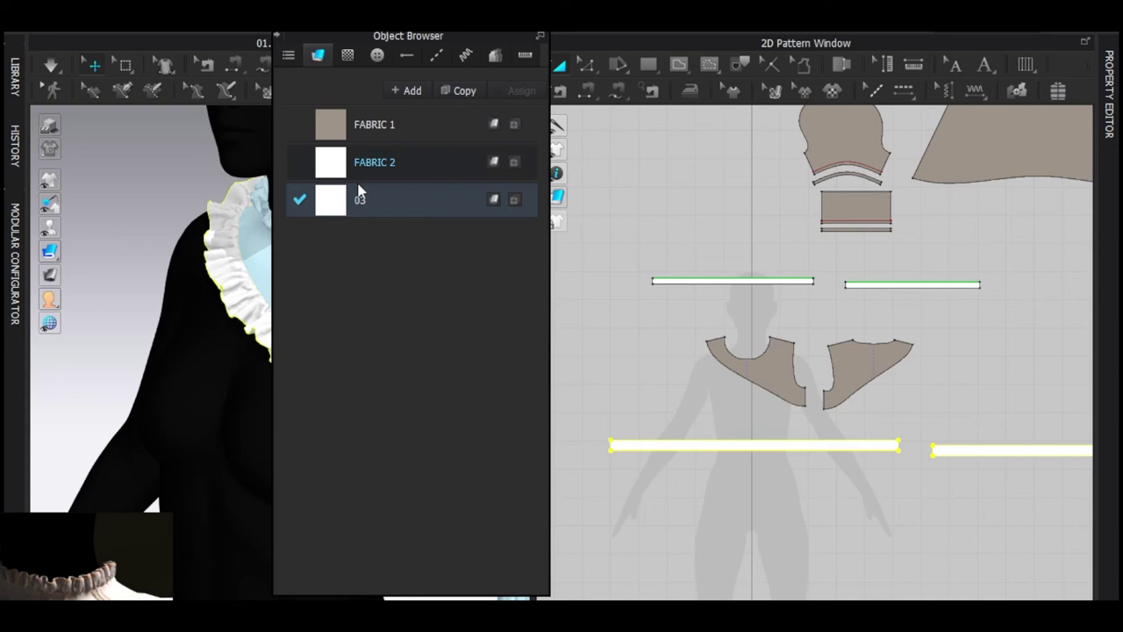
Raise the density of fabric 03 to 78 and simulate the diagonal ruffle
{"action": "left_click", "coordinate": [932, 453]}
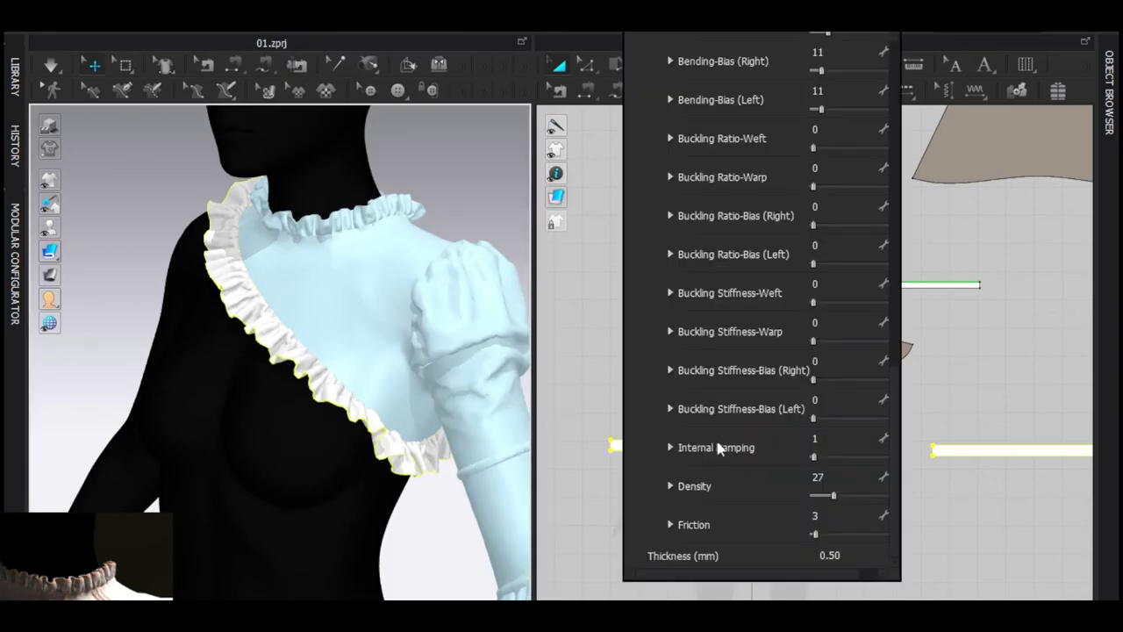
{"action": "left_click_drag", "start_coordinate": [834, 495], "coordinate": [851, 497]}
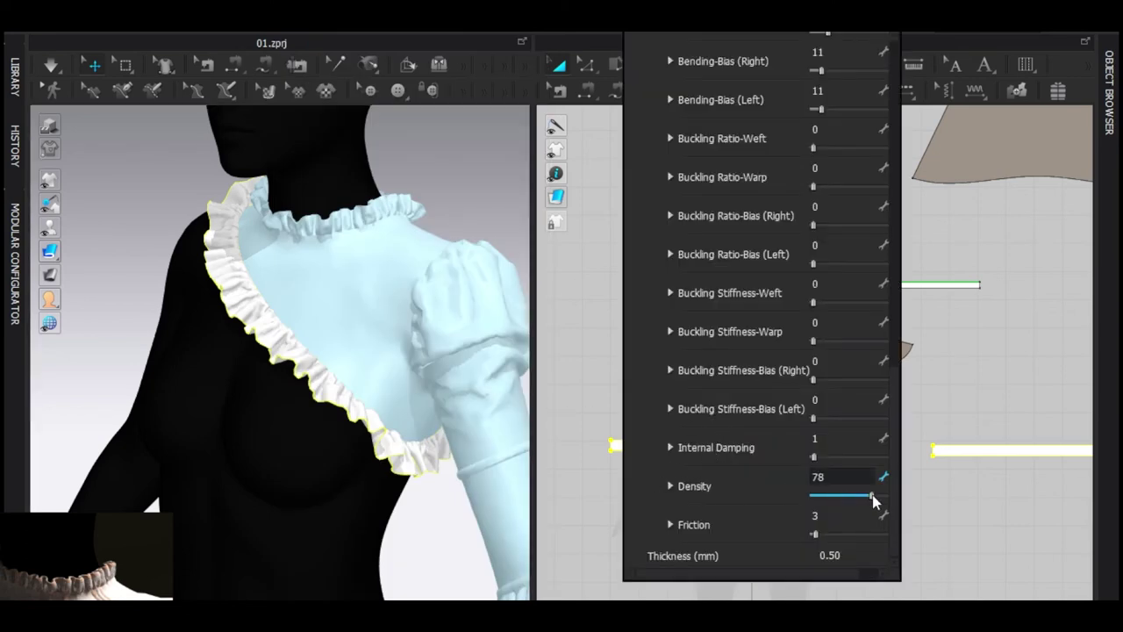
{"action": "key", "text": "space"}
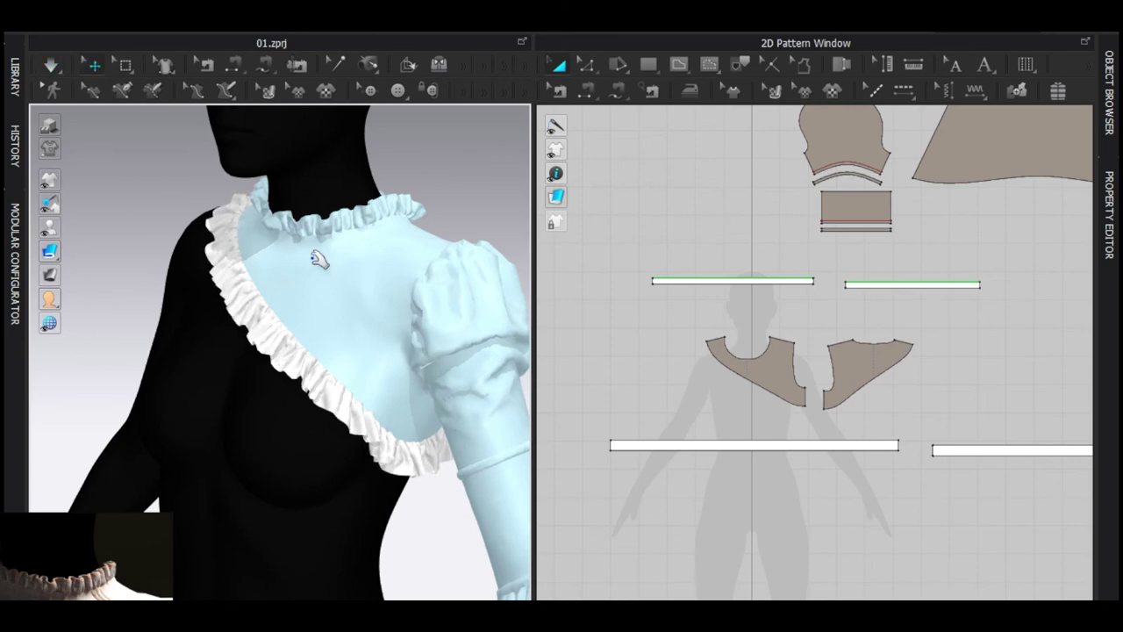
Select all garment pieces and unfreeze them
{"action": "scroll", "coordinate": [351, 332], "scroll_direction": "down", "scroll_amount": 5}
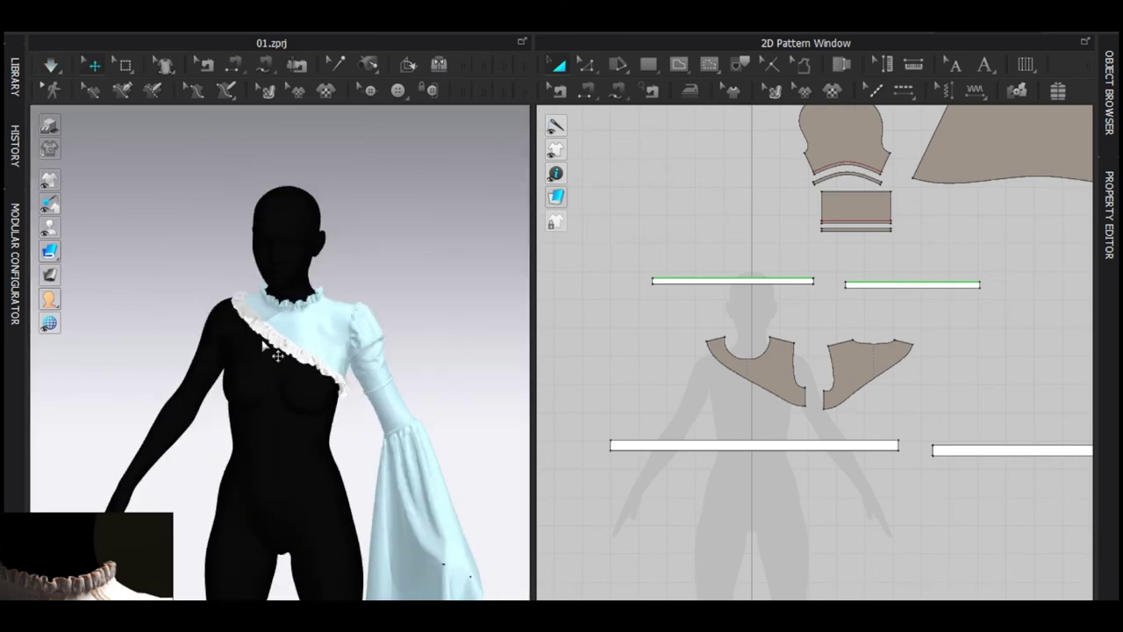
{"action": "scroll", "coordinate": [342, 351], "scroll_direction": "up", "scroll_amount": 5}
{"action": "key", "text": "ctrl+a"}
{"action": "left_click", "coordinate": [474, 180]}
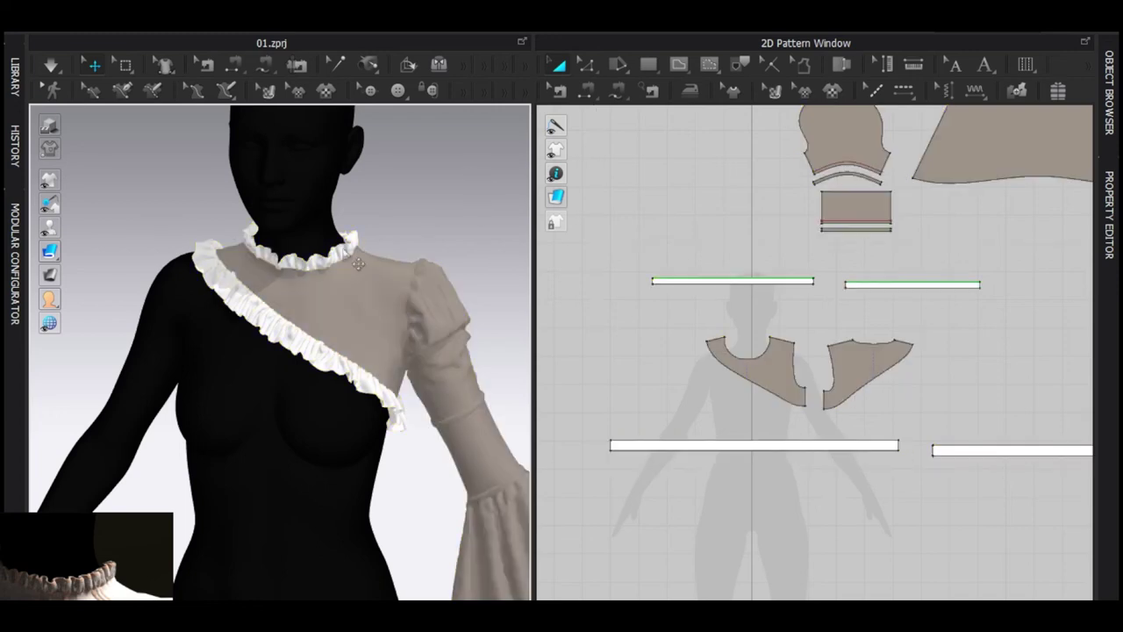
Lower the fabric density of the diagonal ruffle strips and simulate the garment
{"action": "key", "text": "space"}
{"action": "right_click_drag", "start_coordinate": [356, 264], "coordinate": [397, 367]}
{"action": "key", "text": "space"}
{"action": "scroll", "coordinate": [307, 330], "scroll_direction": "up", "scroll_amount": 2}
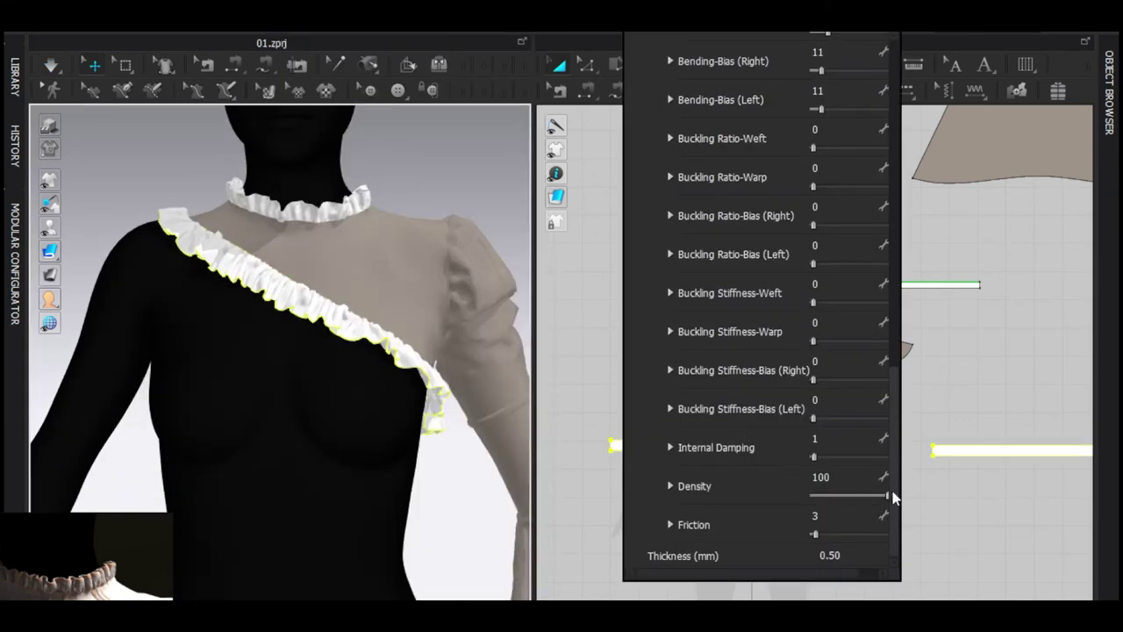
{"action": "left_click_drag", "start_coordinate": [888, 496], "coordinate": [871, 497]}
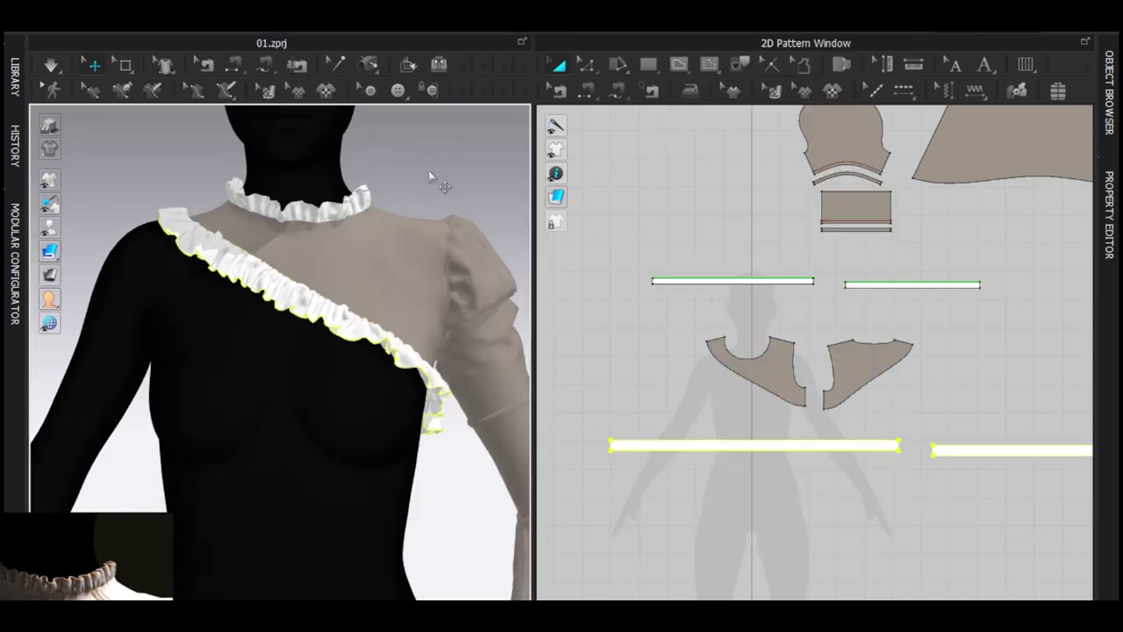
{"action": "left_click", "coordinate": [440, 190]}
{"action": "key", "text": "space"}
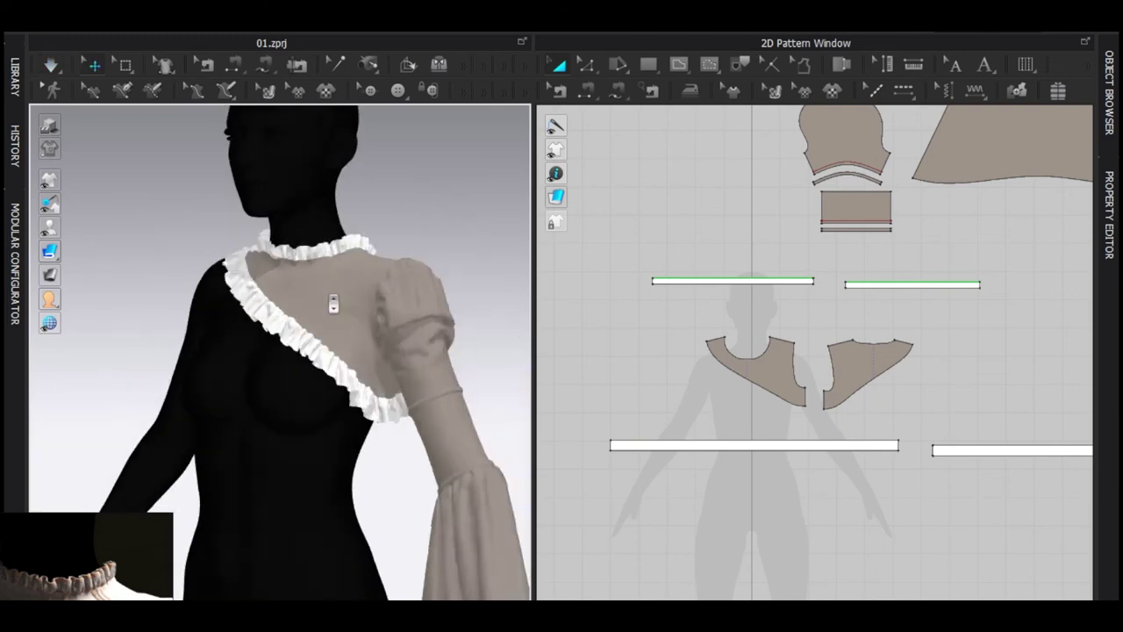
Turn off Elastic on the upper edges of both collar ruffle strips and simulate, pulling at the collar's lower edge
{"action": "right_click_drag", "start_coordinate": [333, 304], "coordinate": [462, 384]}
{"action": "scroll", "coordinate": [461, 384], "scroll_direction": "down", "scroll_amount": 2}
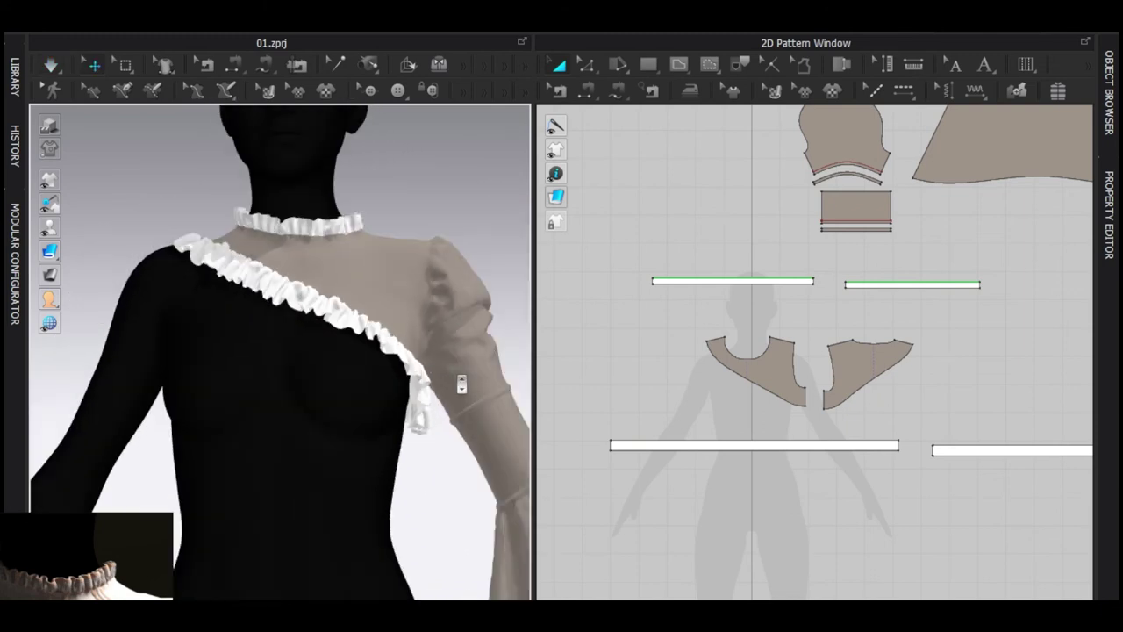
{"action": "right_click_drag", "start_coordinate": [377, 252], "coordinate": [242, 368]}
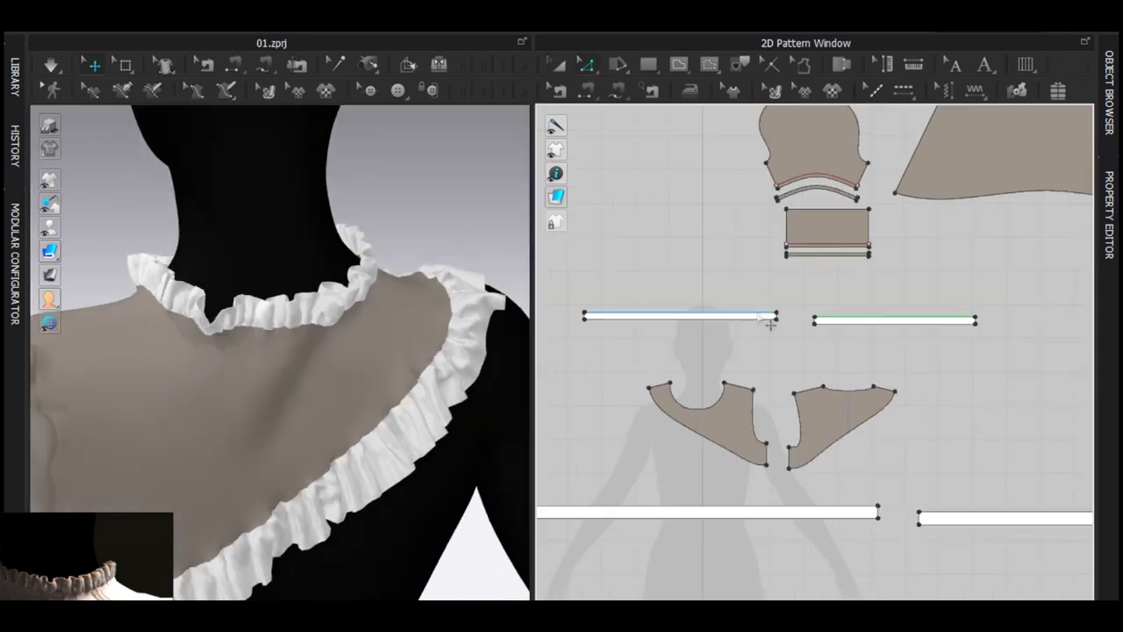
{"action": "left_click", "coordinate": [771, 316]}
{"action": "left_click", "coordinate": [848, 319], "text": "shift"}
{"action": "key", "text": "F4"}
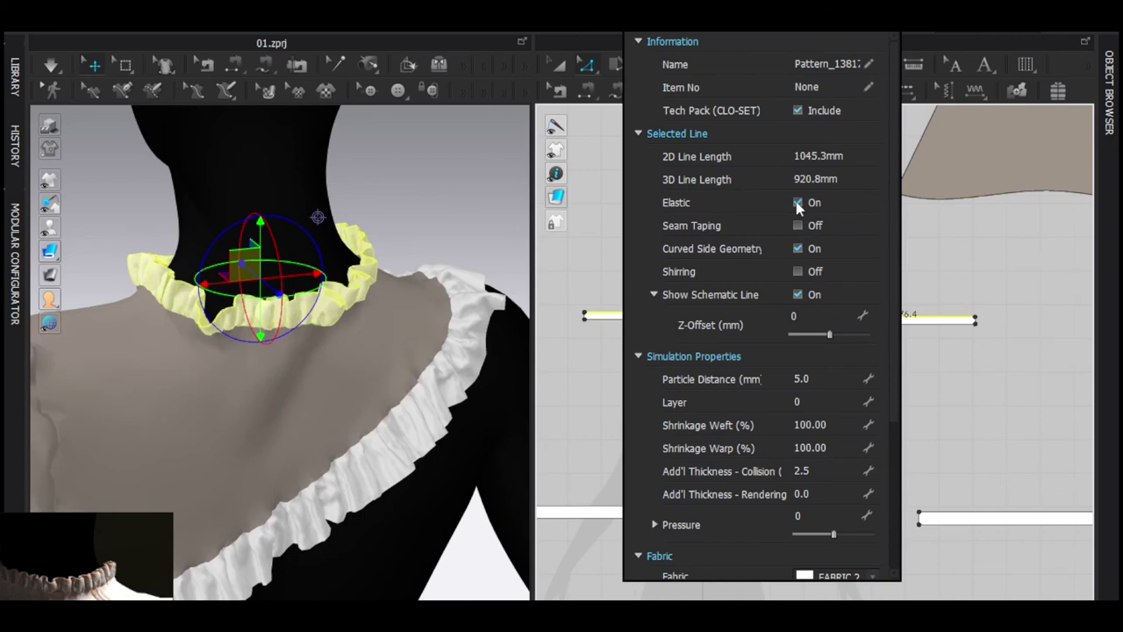
{"action": "key", "text": "F4"}
{"action": "key", "text": "a"}
{"action": "key", "text": "space"}
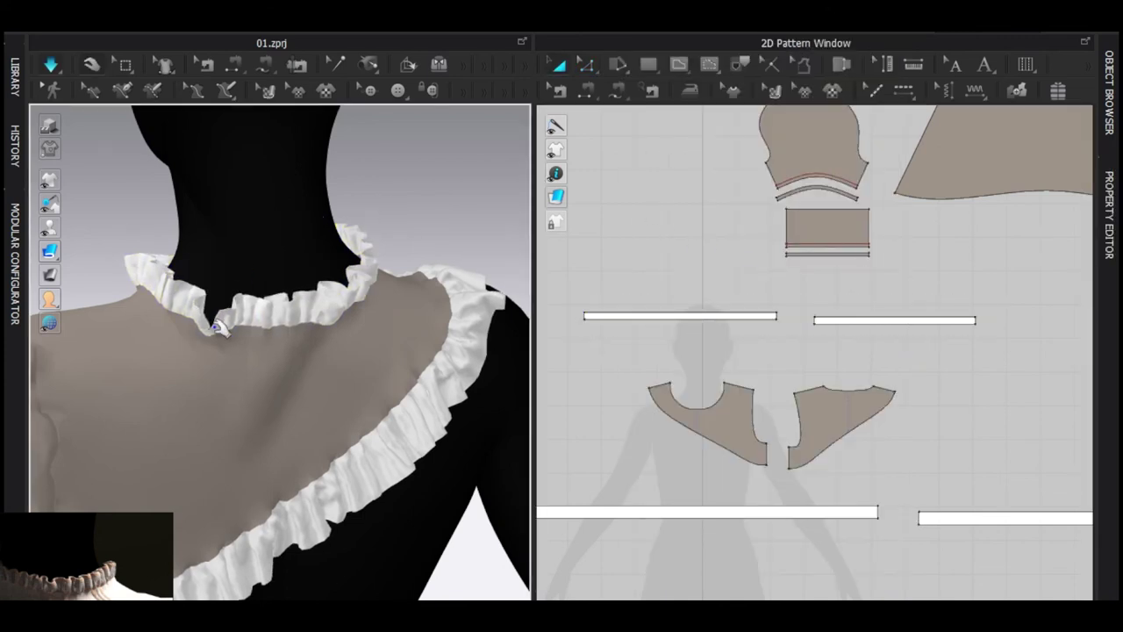
{"action": "left_click", "coordinate": [218, 326]}
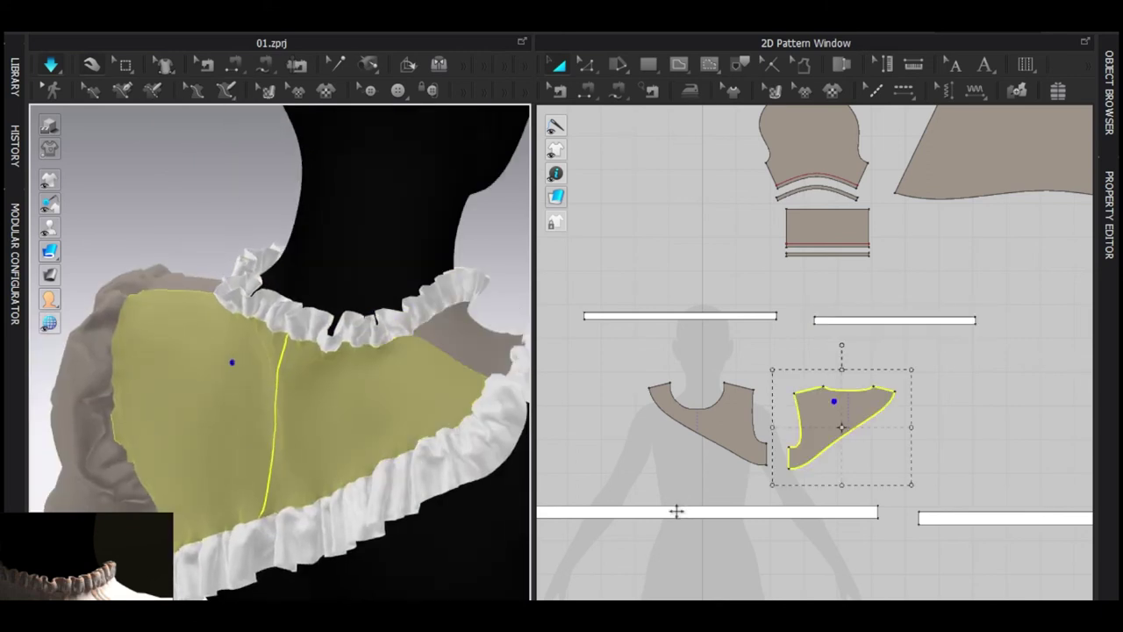
Select both diagonal ruffle strips, reduce their fabric density slightly further and simulate again
{"action": "left_click", "coordinate": [676, 512]}
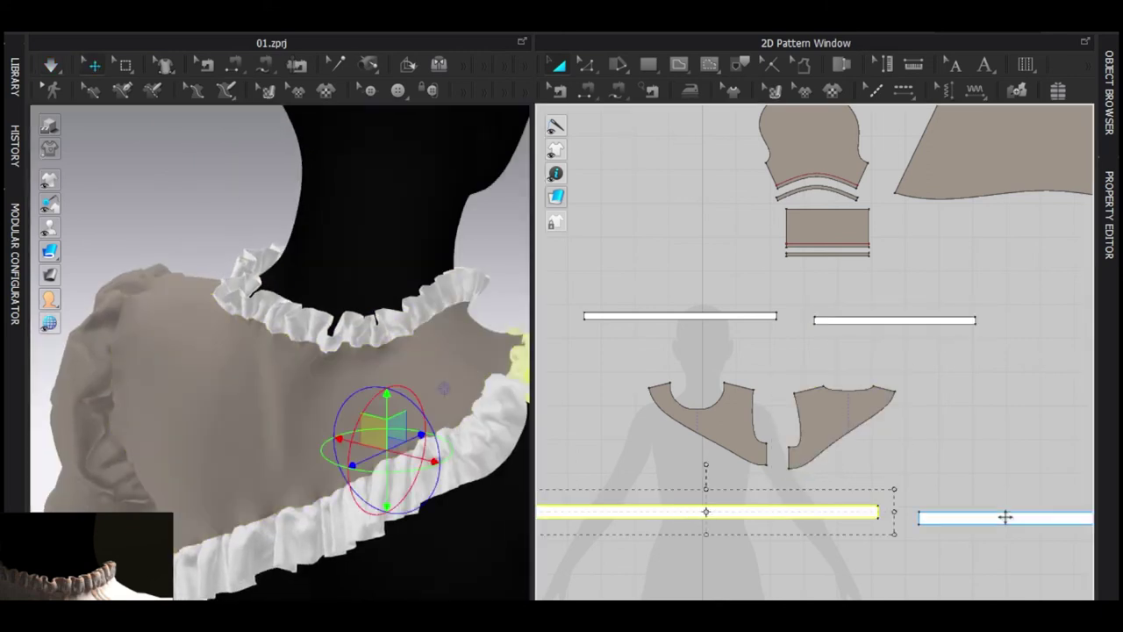
{"action": "left_click", "coordinate": [1005, 517], "text": "shift"}
{"action": "left_click", "coordinate": [1109, 93]}
{"action": "left_click", "coordinate": [429, 206]}
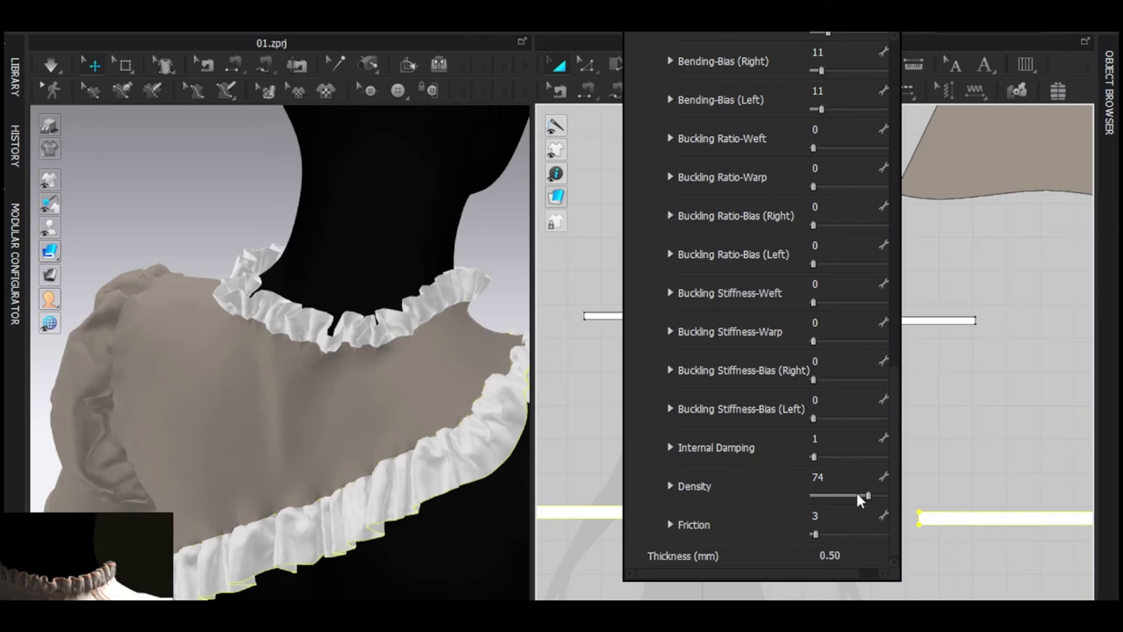
{"action": "left_click_drag", "start_coordinate": [868, 495], "coordinate": [864, 496]}
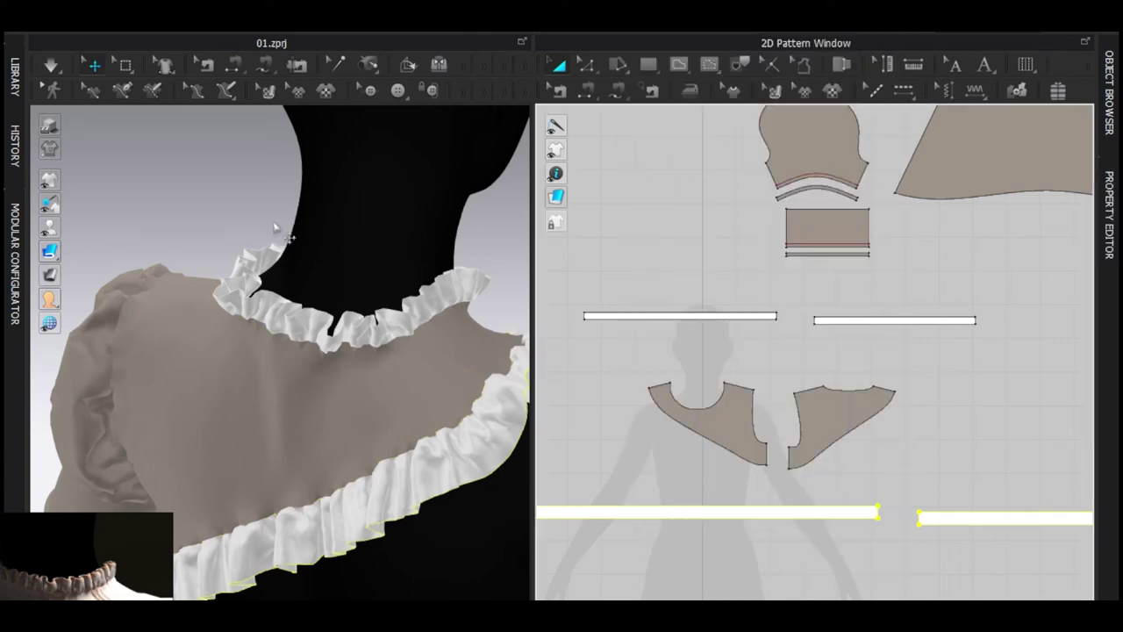
{"action": "left_click", "coordinate": [287, 271]}
{"action": "key", "text": "space"}
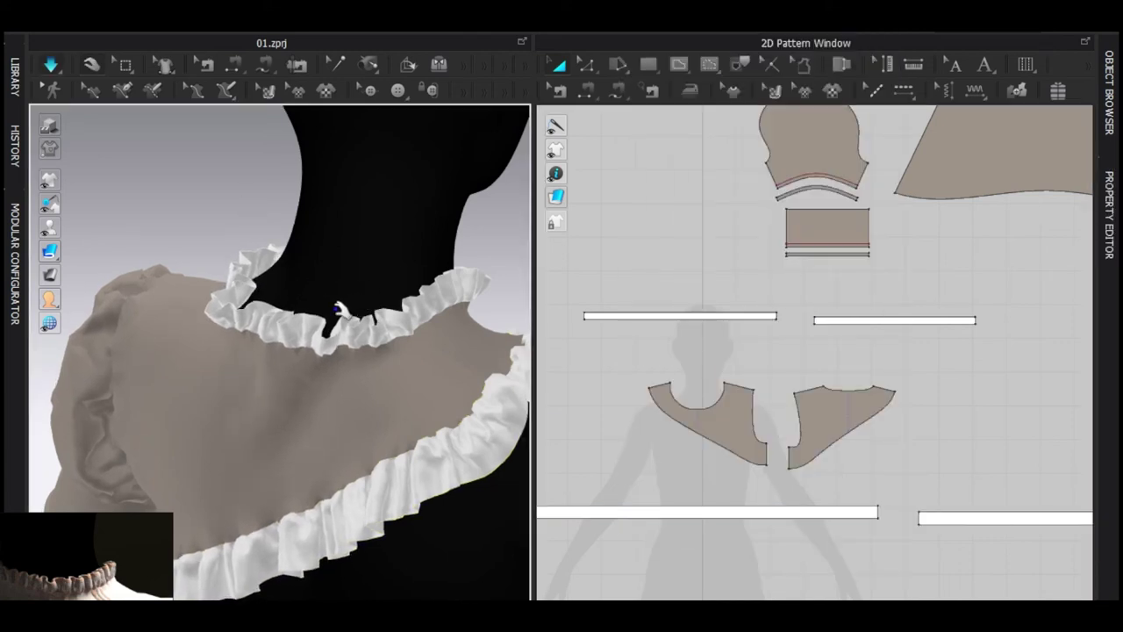
Tug the front of the collar ruffle slightly upward while the simulation runs
{"action": "right_click_drag", "start_coordinate": [196, 323], "coordinate": [491, 327]}
{"action": "scroll", "coordinate": [491, 327], "scroll_direction": "down", "scroll_amount": 3}
{"action": "right_click_drag", "start_coordinate": [373, 337], "coordinate": [436, 322]}
{"action": "middle_click_drag", "start_coordinate": [436, 322], "coordinate": [272, 335]}
{"action": "scroll", "coordinate": [272, 336], "scroll_direction": "up", "scroll_amount": 2}
{"action": "right_click_drag", "start_coordinate": [272, 336], "coordinate": [309, 317]}
{"action": "key", "text": "space"}
{"action": "left_click_drag", "start_coordinate": [308, 315], "coordinate": [307, 307]}
{"action": "key", "text": "space"}
Freeze all garment pieces and unfreeze only the puff sleeve piece
{"action": "key", "text": "ctrl+a"}
{"action": "key", "text": "ctrl+k"}
{"action": "left_click", "coordinate": [414, 256]}
{"action": "left_click", "coordinate": [440, 363]}
{"action": "scroll", "coordinate": [762, 346], "scroll_direction": "down", "scroll_amount": 4}
{"action": "middle_click_drag", "start_coordinate": [818, 294], "coordinate": [827, 397]}
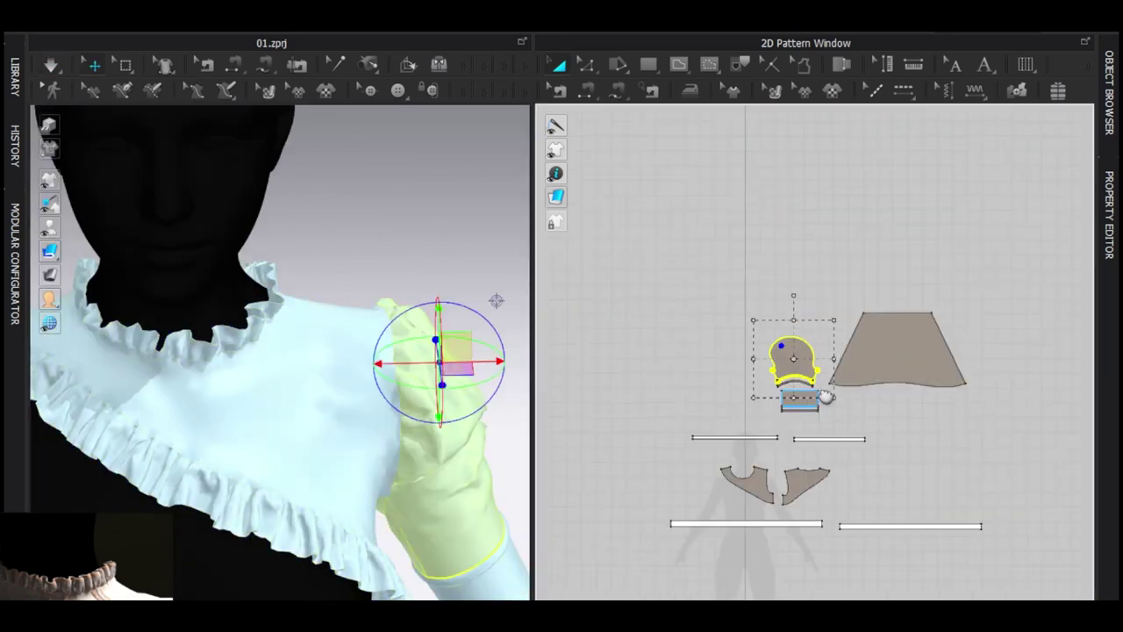
{"action": "scroll", "coordinate": [782, 303], "scroll_direction": "up", "scroll_amount": 3}
{"action": "left_click", "coordinate": [792, 310]}
{"action": "scroll", "coordinate": [797, 341], "scroll_direction": "up", "scroll_amount": 3}
{"action": "left_click", "coordinate": [757, 530]}
{"action": "key", "text": "ctrl+k"}
Enlarge the puff sleeve piece by pulling its curve outward on both sides and upward at the cap, and simulate
{"action": "left_click", "coordinate": [746, 323]}
{"action": "scroll", "coordinate": [740, 389], "scroll_direction": "up", "scroll_amount": 1}
{"action": "middle_click_drag", "start_coordinate": [741, 388], "coordinate": [744, 130]}
{"action": "key", "text": "z"}
{"action": "mouse_move", "coordinate": [711, 339]}
{"action": "left_mouse_down"}
{"action": "mouse_move", "coordinate": [694, 343]}
{"action": "mouse_move", "coordinate": [692, 332]}
{"action": "left_mouse_up"}
{"action": "left_click_drag", "start_coordinate": [801, 212], "coordinate": [785, 183]}
{"action": "left_click_drag", "start_coordinate": [1002, 333], "coordinate": [1032, 341]}
{"action": "key", "text": "space"}
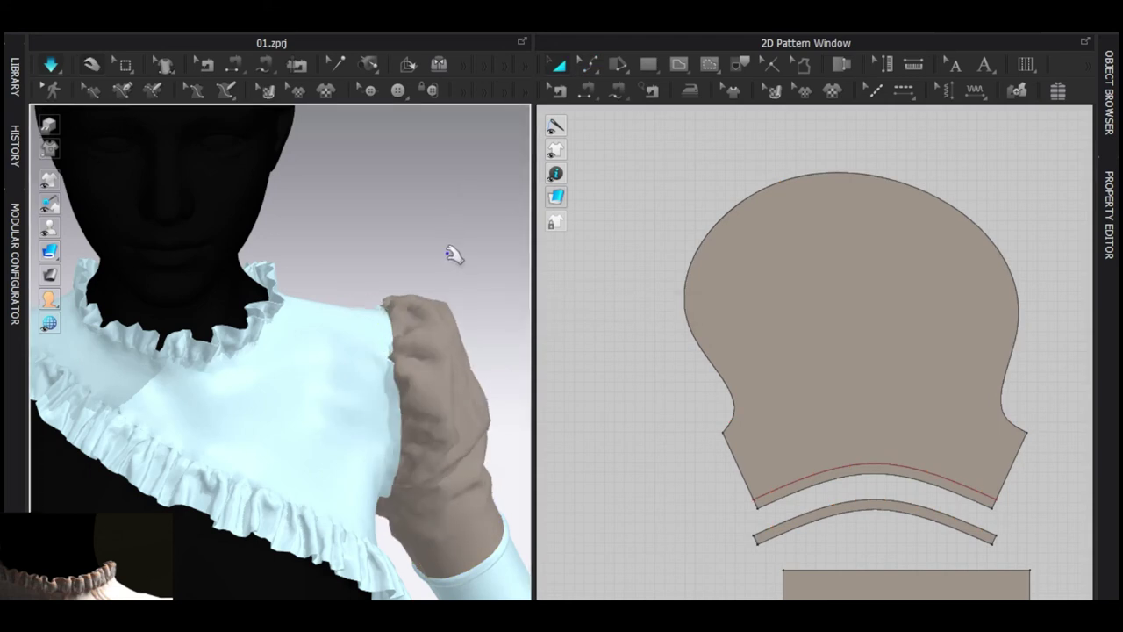
Unfreeze all garment pieces and simulate the whole garment
{"action": "key", "text": "ctrl+a"}
{"action": "key", "text": "ctrl+k"}
{"action": "left_click", "coordinate": [451, 261]}
{"action": "scroll", "coordinate": [451, 261], "scroll_direction": "down", "scroll_amount": 4}
{"action": "right_click_drag", "start_coordinate": [451, 260], "coordinate": [379, 334]}
{"action": "key", "text": "space"}
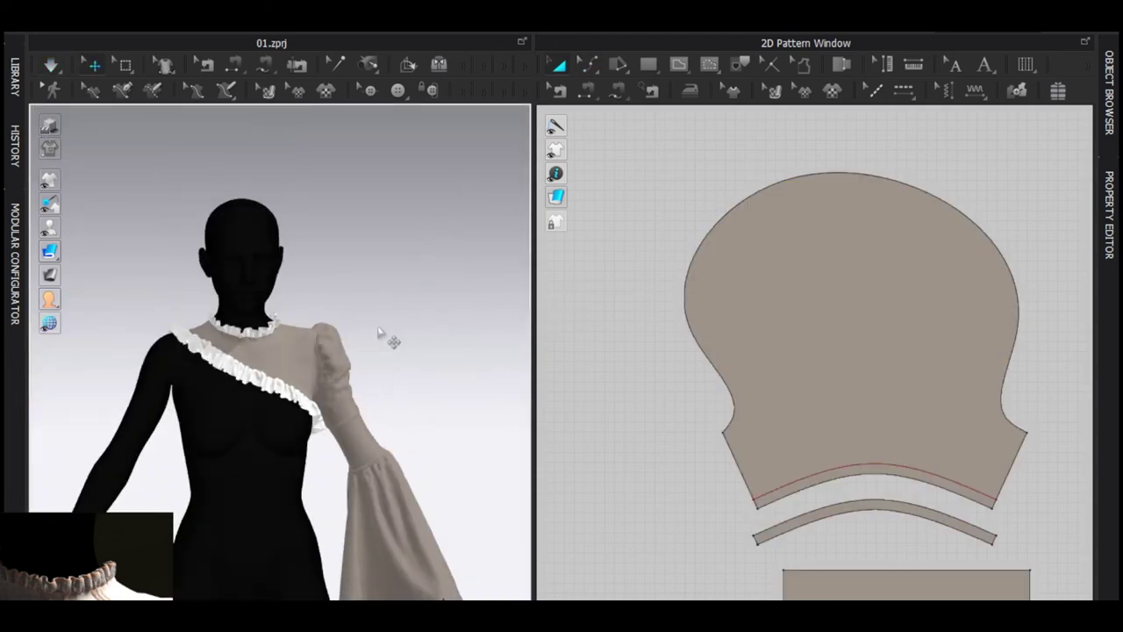
Freeze all pieces and draw a narrow rectangular strip about 1664 mm long below the flared sleeve pattern
{"action": "key", "text": "ctrl+a"}
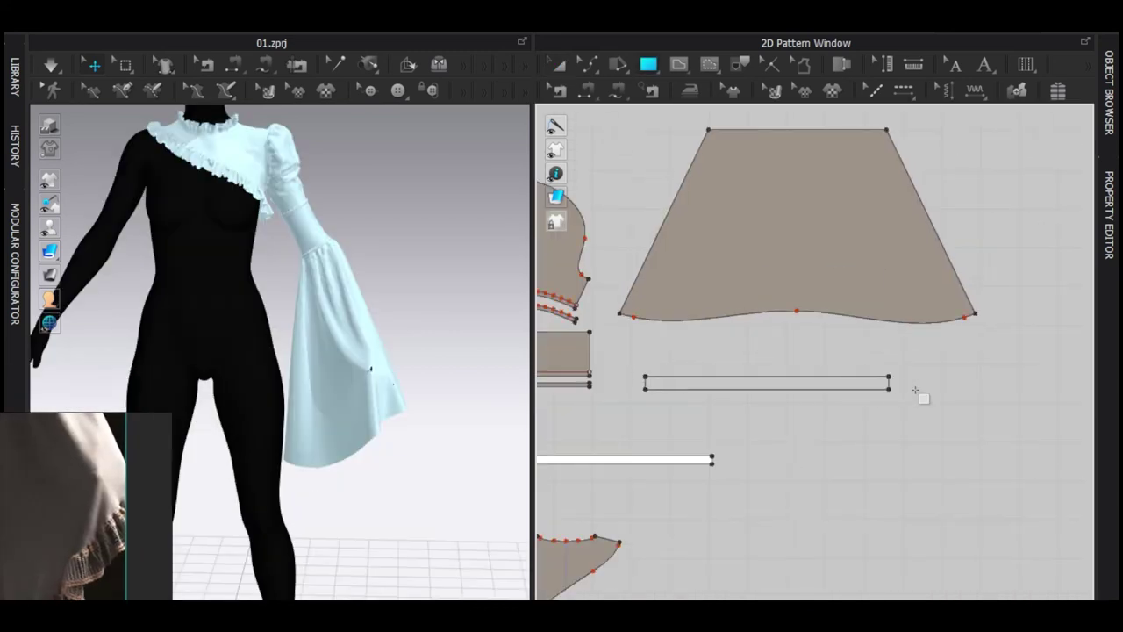
{"action": "left_click_drag", "start_coordinate": [915, 390], "coordinate": [1066, 385]}
{"action": "scroll", "coordinate": [978, 391], "scroll_direction": "down", "scroll_amount": 2}
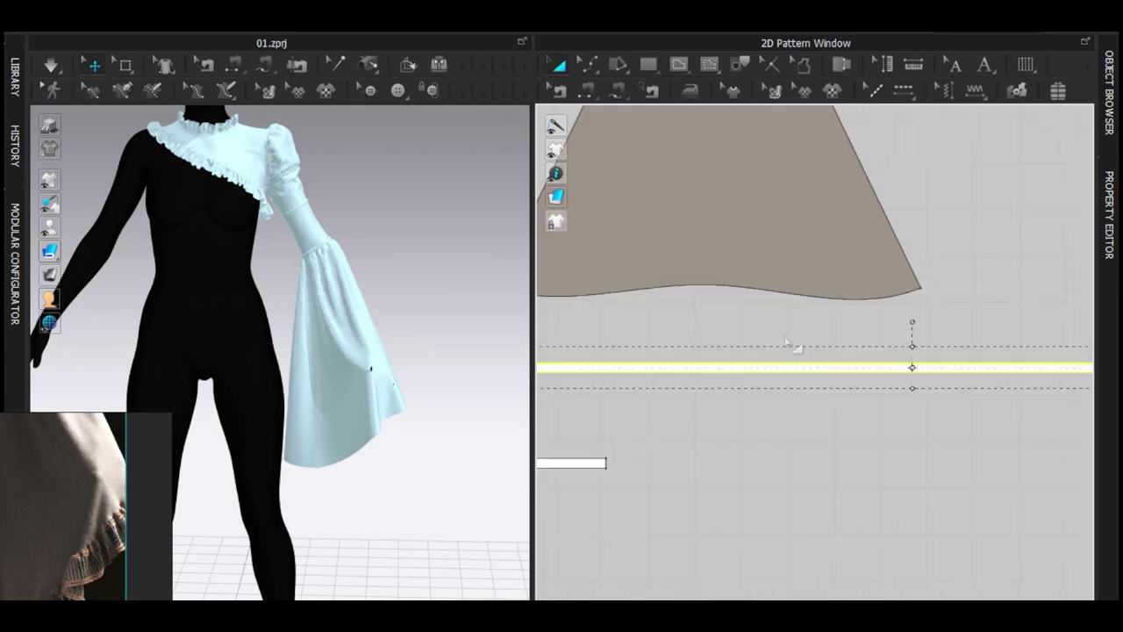
Sew the upper edge of the new long strip to the flared sleeve's curved hem
{"action": "scroll", "coordinate": [788, 337], "scroll_direction": "down", "scroll_amount": 4}
{"action": "left_click", "coordinate": [764, 323]}
{"action": "key", "text": "n"}
{"action": "left_click", "coordinate": [691, 349]}
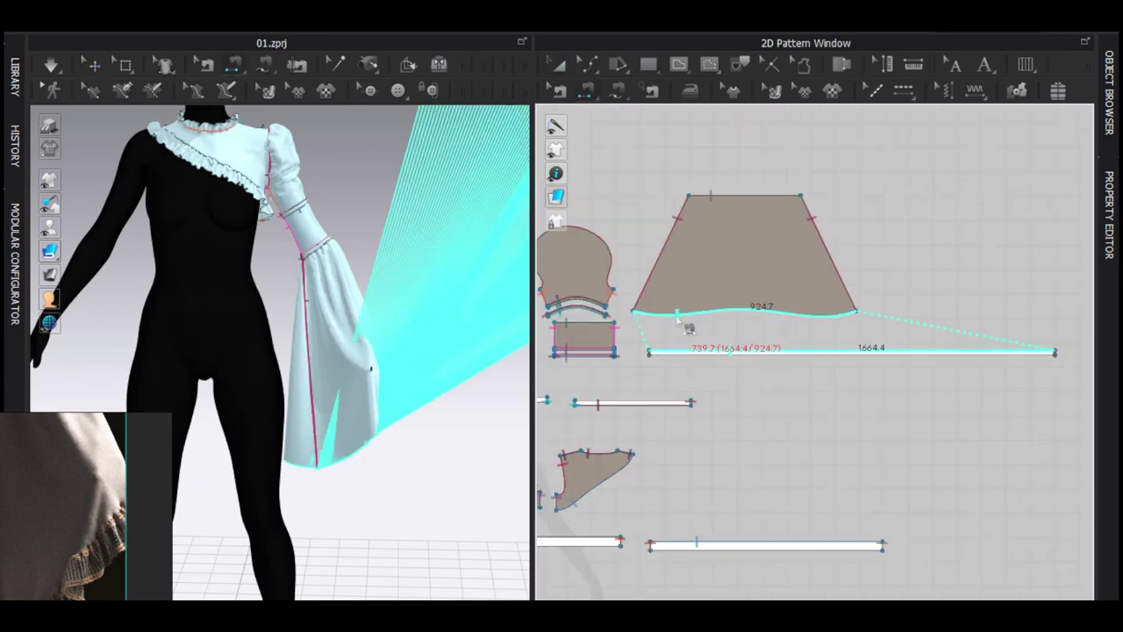
{"action": "left_click", "coordinate": [677, 314]}
{"action": "key", "text": "a"}
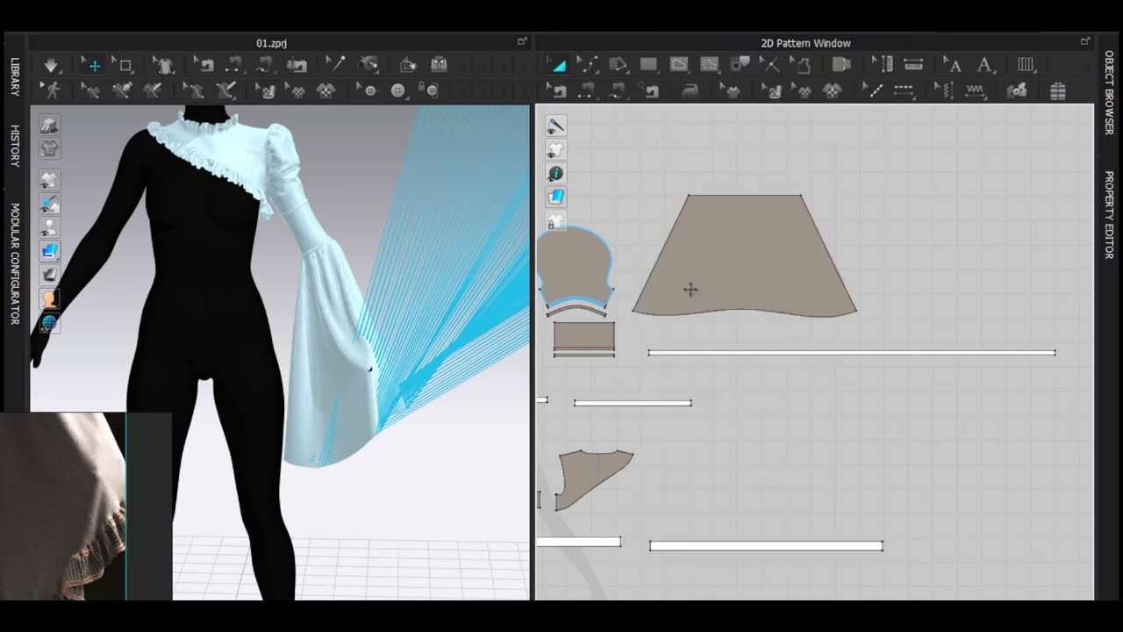
Assign fabric 03 to the new hem ruffle strip
{"action": "key", "text": "F3"}
{"action": "left_click", "coordinate": [412, 208]}
{"action": "key", "text": "F3"}
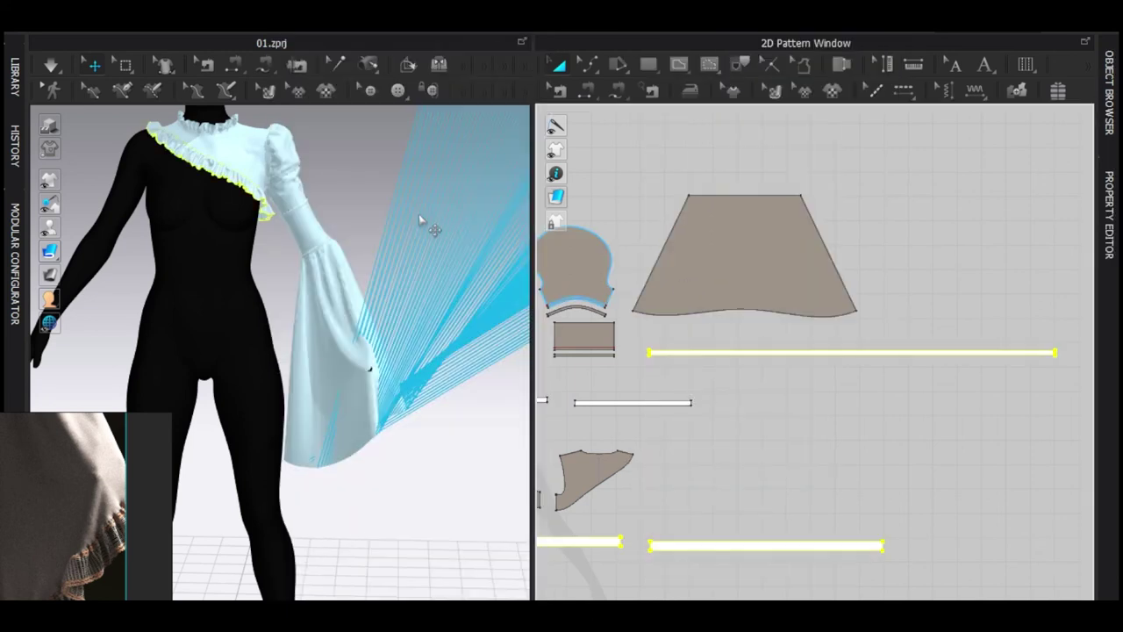
Position the hem ruffle strip below the flared sleeve in 3D and simulate it into place
{"action": "scroll", "coordinate": [384, 283], "scroll_direction": "down", "scroll_amount": 5}
{"action": "left_click_drag", "start_coordinate": [395, 248], "coordinate": [309, 409]}
{"action": "scroll", "coordinate": [431, 394], "scroll_direction": "up", "scroll_amount": 4}
{"action": "left_click_drag", "start_coordinate": [384, 466], "coordinate": [375, 375]}
{"action": "right_click_drag", "start_coordinate": [404, 351], "coordinate": [449, 292]}
{"action": "left_click", "coordinate": [448, 289]}
{"action": "mouse_move", "coordinate": [447, 290]}
{"action": "middle_mouse_down"}
{"action": "mouse_move", "coordinate": [373, 345]}
{"action": "mouse_move", "coordinate": [465, 302]}
{"action": "middle_mouse_up"}
{"action": "scroll", "coordinate": [373, 345], "scroll_direction": "up", "scroll_amount": 3}
{"action": "key", "text": "space"}
{"action": "scroll", "coordinate": [430, 300], "scroll_direction": "up", "scroll_amount": 5}
{"action": "key", "text": "space"}
Move the hem strip's lower long edge down to make it about 39 mm wide, and simulate
{"action": "key", "text": "z"}
{"action": "scroll", "coordinate": [744, 389], "scroll_direction": "up", "scroll_amount": 4}
{"action": "left_click_drag", "start_coordinate": [758, 330], "coordinate": [759, 338]}
{"action": "key", "text": "space"}
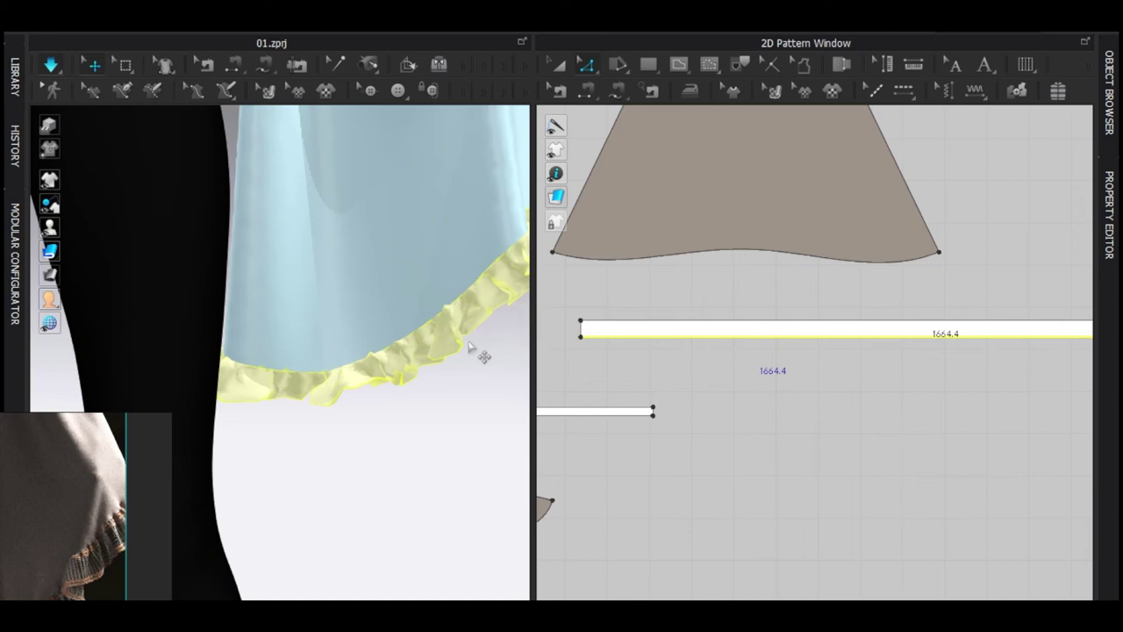
Lengthen the hem ruffle strip to about 1813 mm and simulate the sleeve hem
{"action": "scroll", "coordinate": [752, 401], "scroll_direction": "down", "scroll_amount": 4}
{"action": "key", "text": "a"}
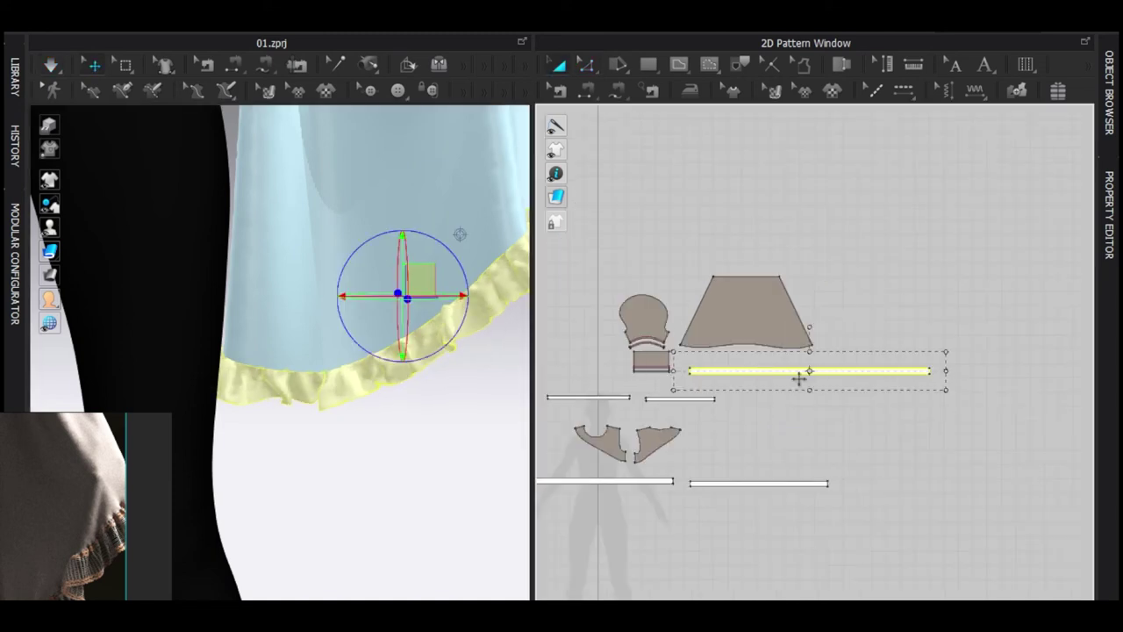
{"action": "key", "text": "space"}
{"action": "left_click", "coordinate": [352, 268]}
{"action": "key", "text": "space"}
Sew the two short ends of the hem ruffle strip together and simulate
{"action": "scroll", "coordinate": [672, 371], "scroll_direction": "up", "scroll_amount": 5}
{"action": "key", "text": "n"}
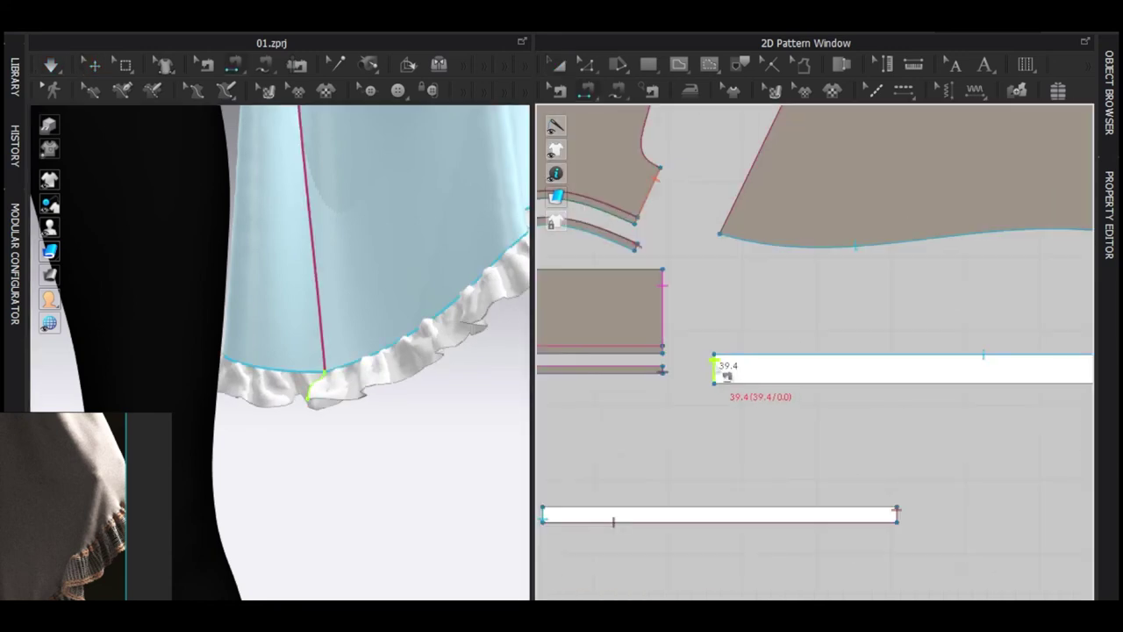
{"action": "left_click", "coordinate": [715, 365]}
{"action": "scroll", "coordinate": [718, 366], "scroll_direction": "down", "scroll_amount": 4}
{"action": "middle_click_drag", "start_coordinate": [1040, 408], "coordinate": [742, 404]}
{"action": "scroll", "coordinate": [984, 355], "scroll_direction": "up", "scroll_amount": 3}
{"action": "middle_click_drag", "start_coordinate": [1027, 356], "coordinate": [629, 362]}
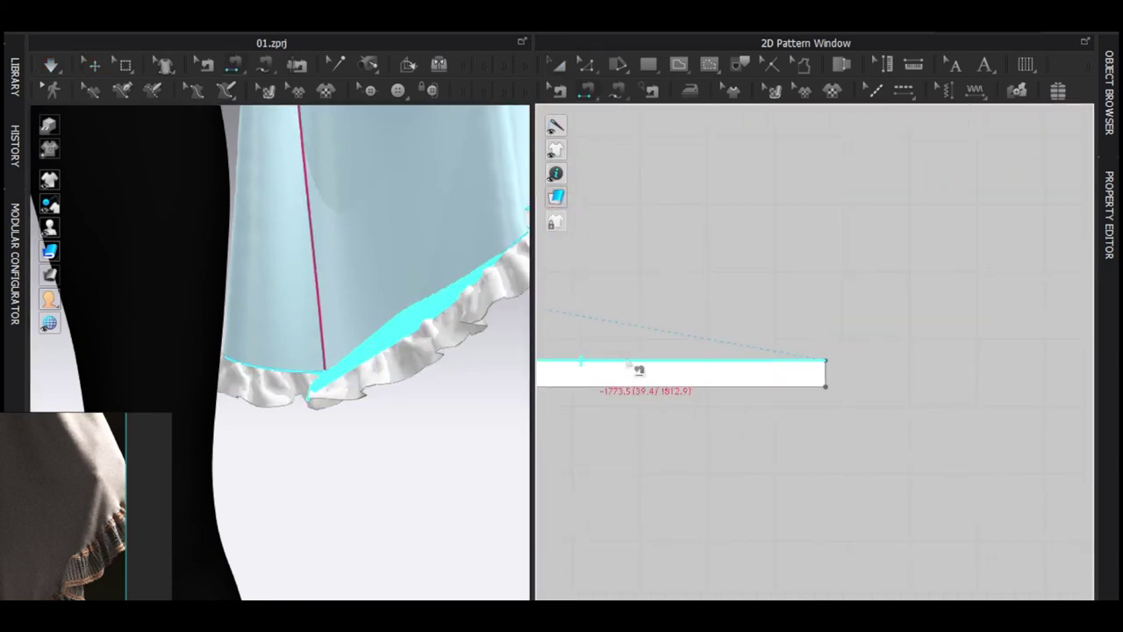
{"action": "left_click", "coordinate": [827, 370]}
{"action": "key", "text": "space"}
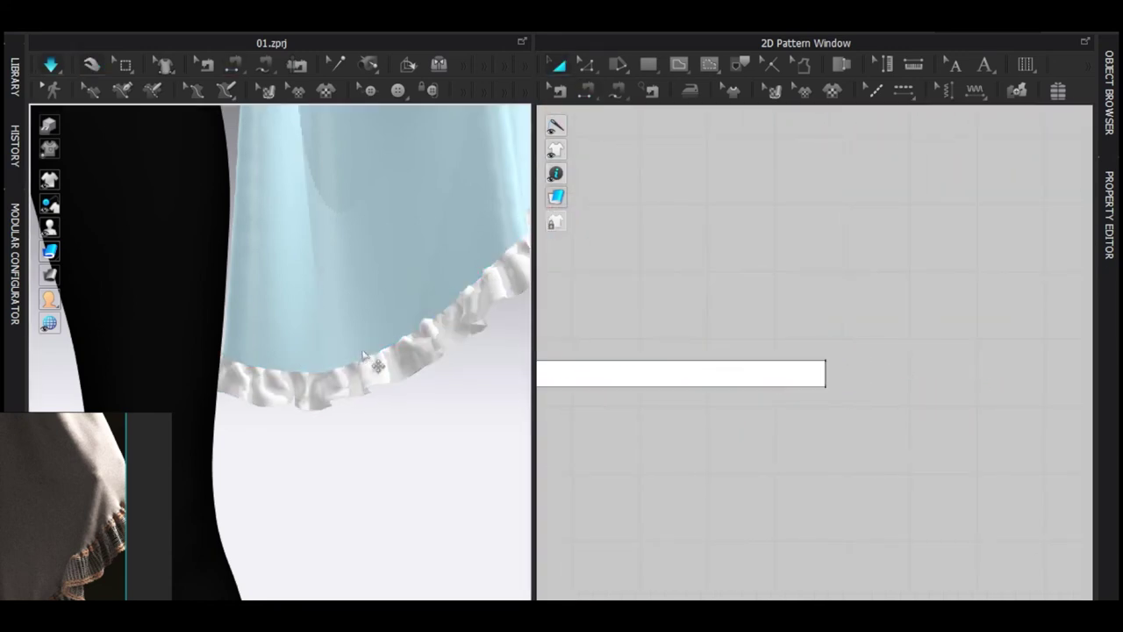
{"action": "key", "text": "space"}
Lengthen the hem ruffle strip to about 1951 mm for fuller gathers and simulate
{"action": "scroll", "coordinate": [364, 356], "scroll_direction": "down", "scroll_amount": 4}
{"action": "mouse_move", "coordinate": [365, 355]}
{"action": "right_mouse_down"}
{"action": "mouse_move", "coordinate": [193, 352]}
{"action": "mouse_move", "coordinate": [358, 364]}
{"action": "right_mouse_up"}
{"action": "scroll", "coordinate": [358, 365], "scroll_direction": "up", "scroll_amount": 2}
{"action": "scroll", "coordinate": [358, 364], "scroll_direction": "up", "scroll_amount": 2}
{"action": "scroll", "coordinate": [626, 383], "scroll_direction": "up", "scroll_amount": 1}
{"action": "middle_click_drag", "start_coordinate": [618, 387], "coordinate": [760, 384]}
{"action": "left_click", "coordinate": [719, 383]}
{"action": "scroll", "coordinate": [682, 381], "scroll_direction": "down", "scroll_amount": 3}
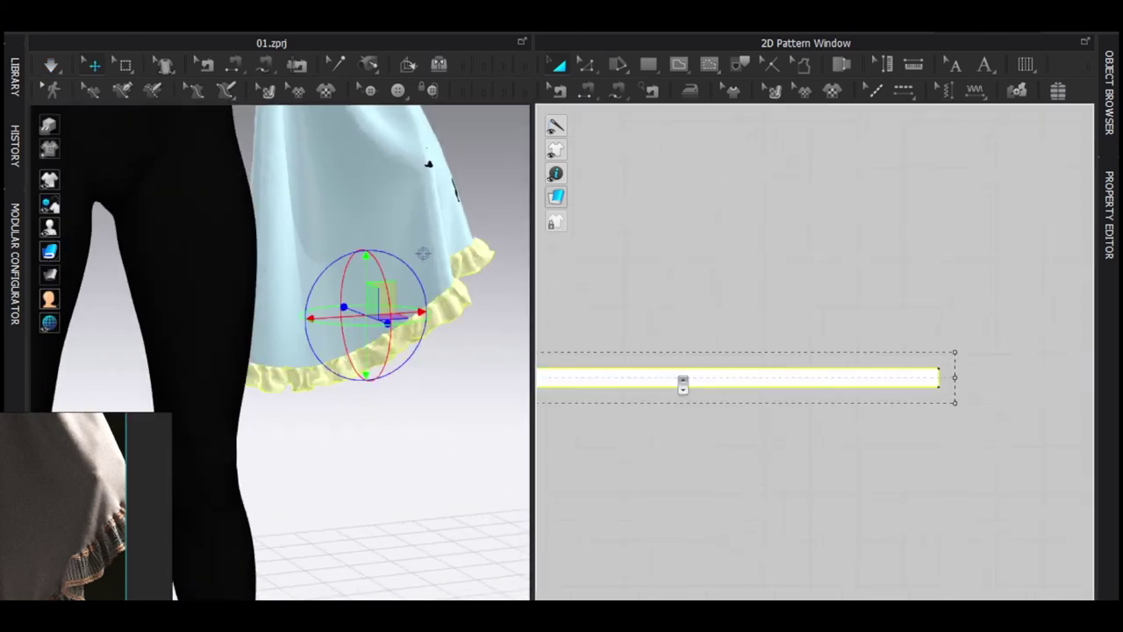
{"action": "right_click", "coordinate": [636, 375]}
{"action": "left_click", "coordinate": [645, 429]}
{"action": "scroll", "coordinate": [643, 429], "scroll_direction": "down", "scroll_amount": 3}
{"action": "left_click_drag", "start_coordinate": [814, 384], "coordinate": [840, 383]}
{"action": "key", "text": "space"}
{"action": "key", "text": "space"}
Widen the hem ruffle strip further by lowering its lower long edge, and simulate
{"action": "key", "text": "z"}
{"action": "scroll", "coordinate": [760, 425], "scroll_direction": "up", "scroll_amount": 3}
{"action": "left_click_drag", "start_coordinate": [707, 363], "coordinate": [720, 381]}
{"action": "key", "text": "space"}
{"action": "right_click_drag", "start_coordinate": [483, 405], "coordinate": [452, 405]}
{"action": "key", "text": "space"}
Set the hem ruffle strip's particle distance to 5 mm and simulate the ruffle
{"action": "left_click", "coordinate": [673, 370]}
{"action": "key", "text": "a"}
{"action": "left_click", "coordinate": [639, 356]}
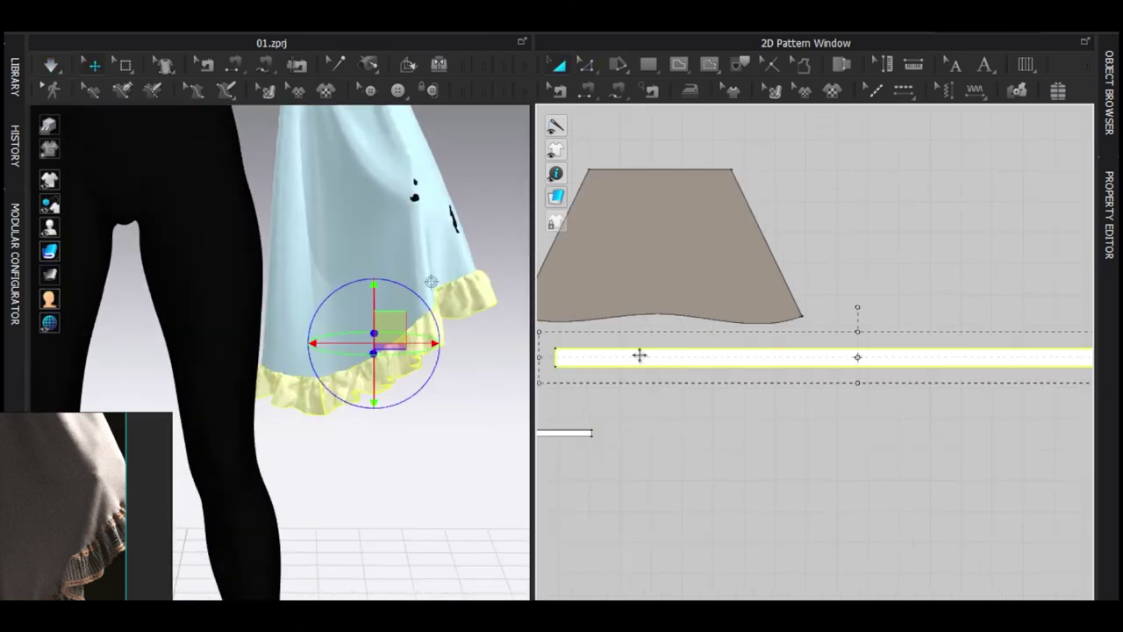
{"action": "key", "text": "F4"}
{"action": "left_click", "coordinate": [815, 380]}
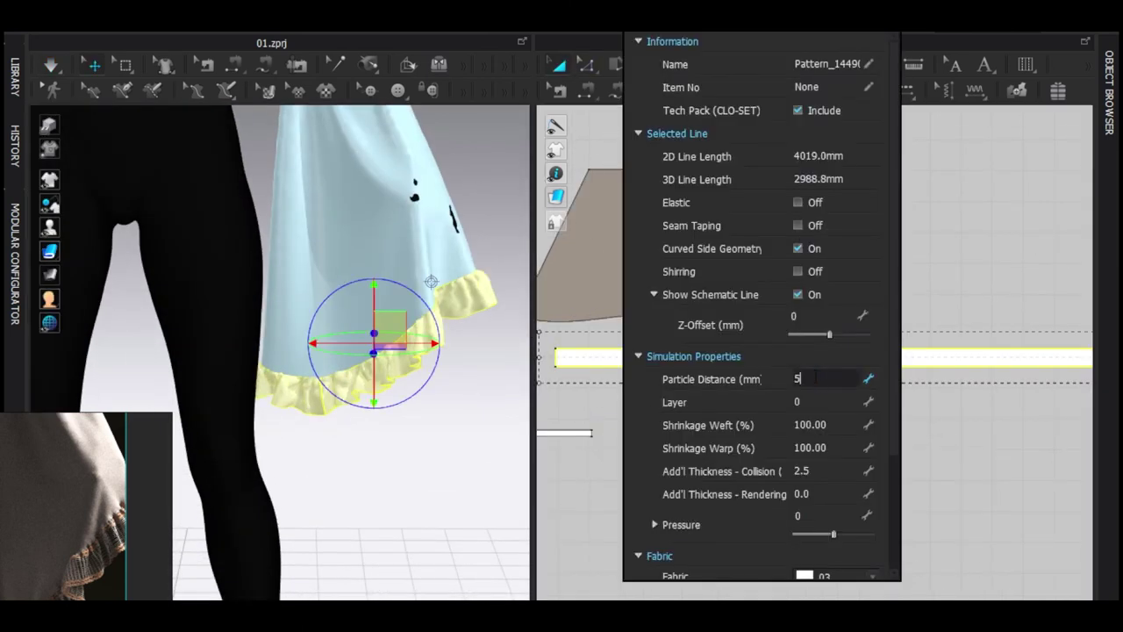
{"action": "type", "text": "5"}
{"action": "key", "text": "Return"}
{"action": "key", "text": "space"}
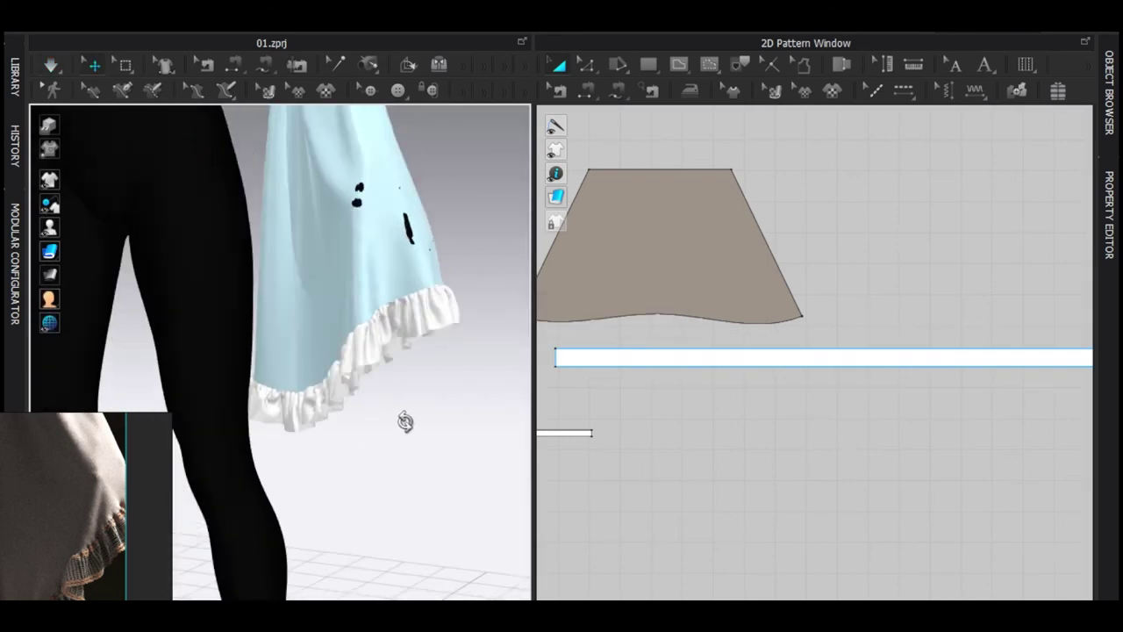
Narrow the hem ruffle strip slightly by raising its lower long edge, and simulate
{"action": "right_click_drag", "start_coordinate": [404, 421], "coordinate": [483, 432]}
{"action": "key", "text": "z"}
{"action": "left_click_drag", "start_coordinate": [637, 367], "coordinate": [636, 362]}
{"action": "key", "text": "space"}
{"action": "left_click", "coordinate": [414, 408]}
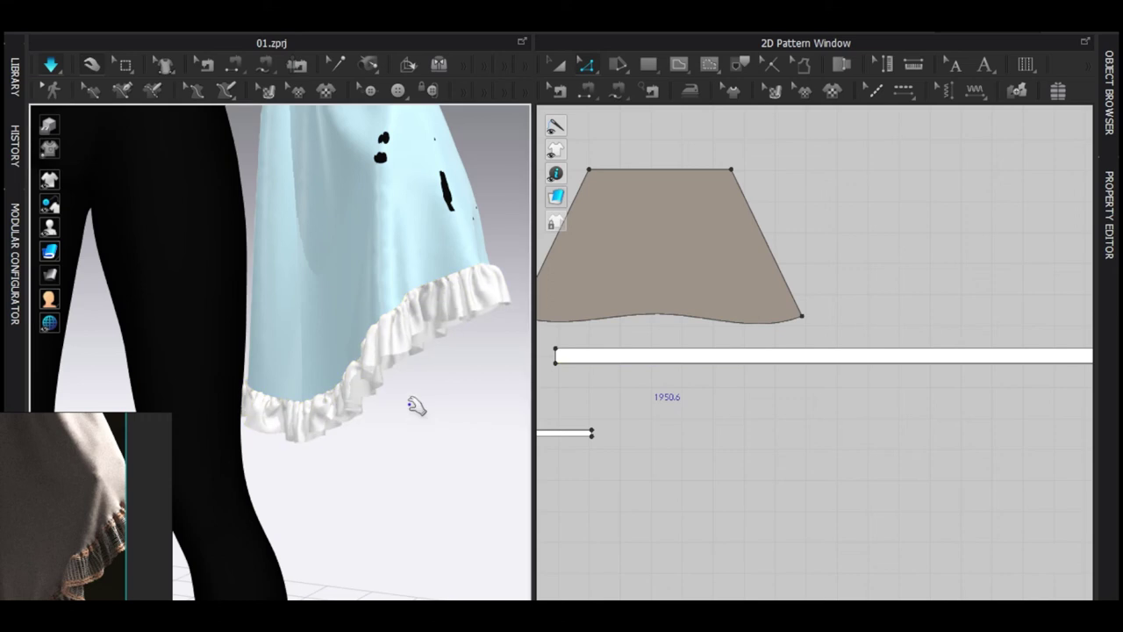
Stop the simulation, select all garment pieces and unfreeze them
{"action": "scroll", "coordinate": [418, 405], "scroll_direction": "down", "scroll_amount": 5}
{"action": "right_click_drag", "start_coordinate": [416, 404], "coordinate": [336, 381]}
{"action": "middle_click_drag", "start_coordinate": [336, 381], "coordinate": [337, 414]}
{"action": "key", "text": "space"}
{"action": "left_click", "coordinate": [309, 325]}
{"action": "scroll", "coordinate": [401, 318], "scroll_direction": "up", "scroll_amount": 4}
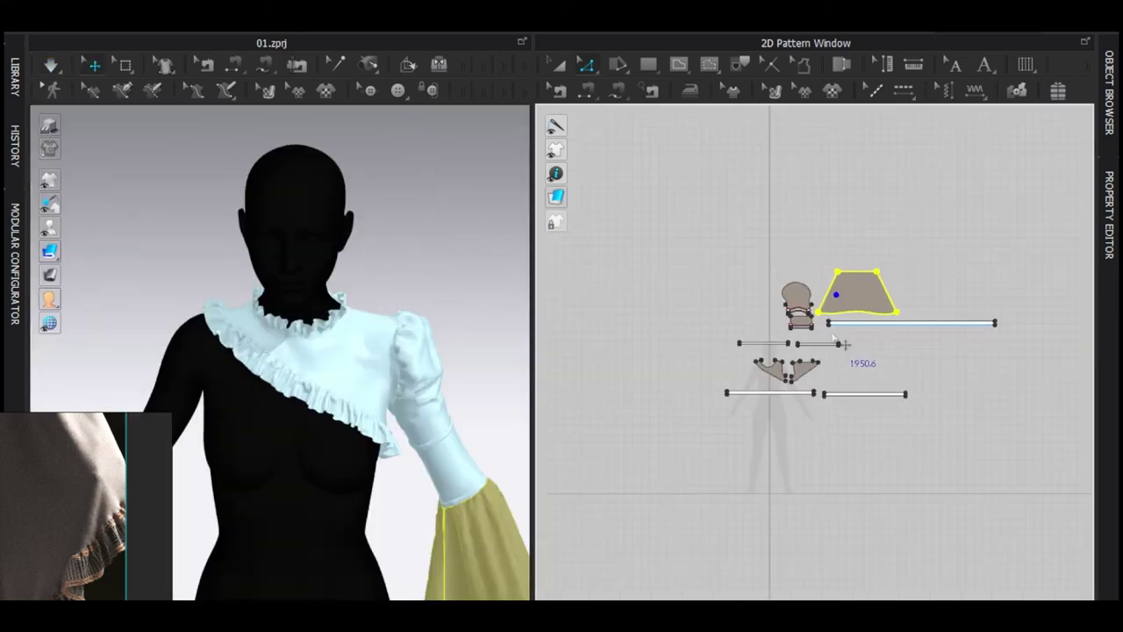
{"action": "scroll", "coordinate": [759, 314], "scroll_direction": "up", "scroll_amount": 4}
{"action": "key", "text": "ctrl+a"}
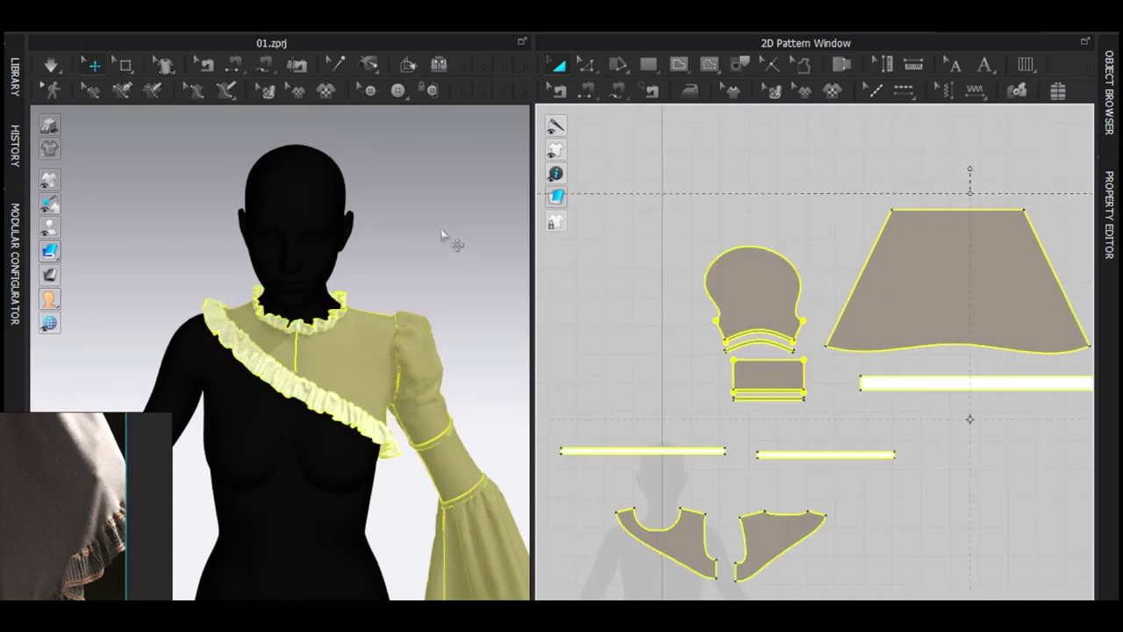
{"action": "left_click", "coordinate": [452, 238]}
Check the particle distance of the two narrow strips below the puff sleeve and the cuff
{"action": "left_click", "coordinate": [766, 320]}
{"action": "scroll", "coordinate": [764, 337], "scroll_direction": "up", "scroll_amount": 5}
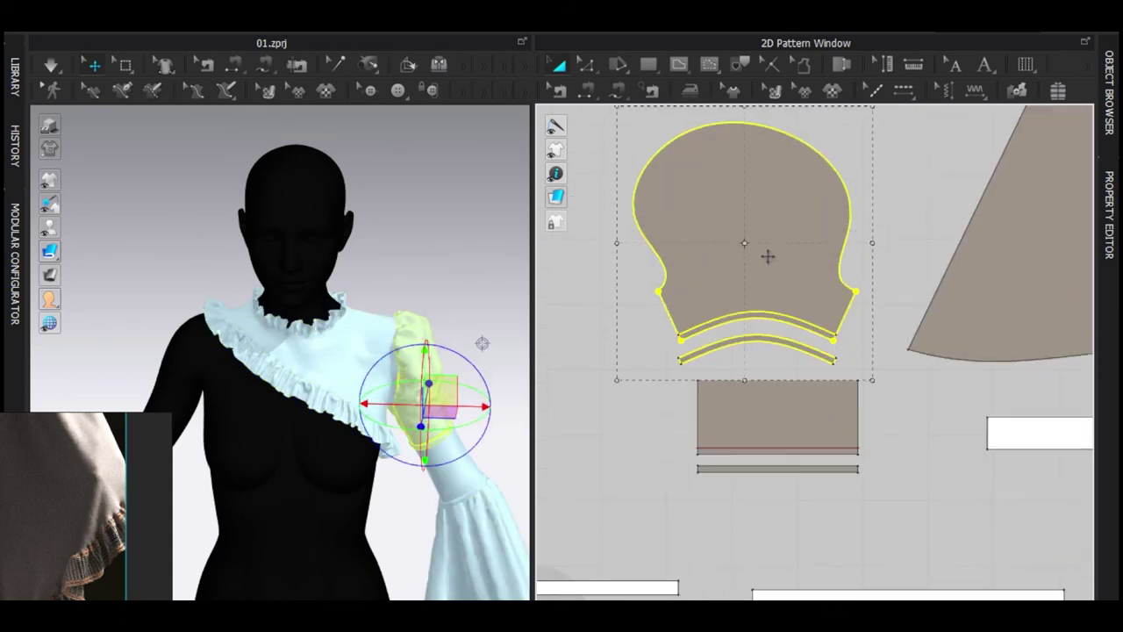
{"action": "left_click", "coordinate": [787, 340]}
{"action": "left_click", "coordinate": [798, 468], "text": "shift"}
{"action": "middle_click_drag", "start_coordinate": [341, 402], "coordinate": [328, 394]}
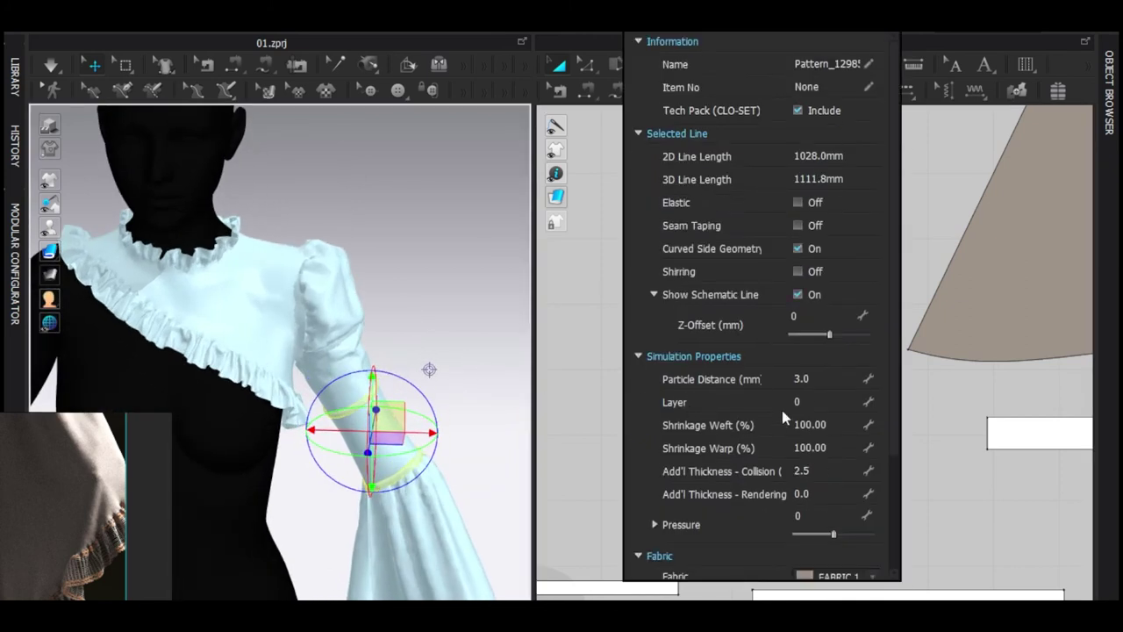
{"action": "left_click", "coordinate": [804, 379]}
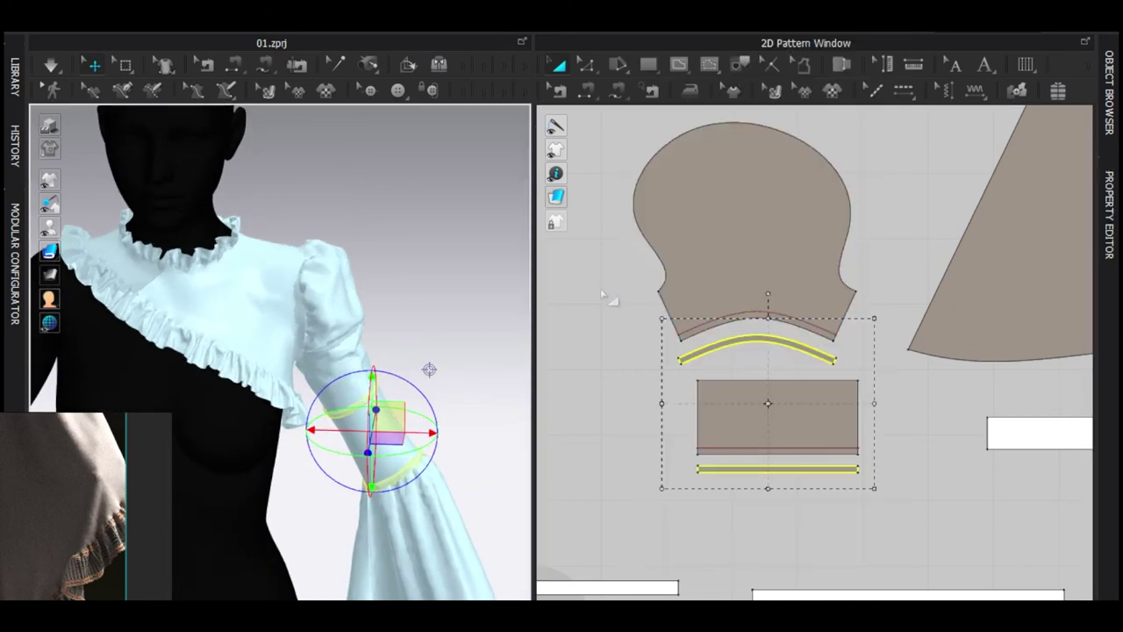
Edit the particle distance of the upper puff sleeve piece
{"action": "left_click", "coordinate": [612, 298]}
{"action": "left_click", "coordinate": [743, 196]}
{"action": "key", "text": "Tab"}
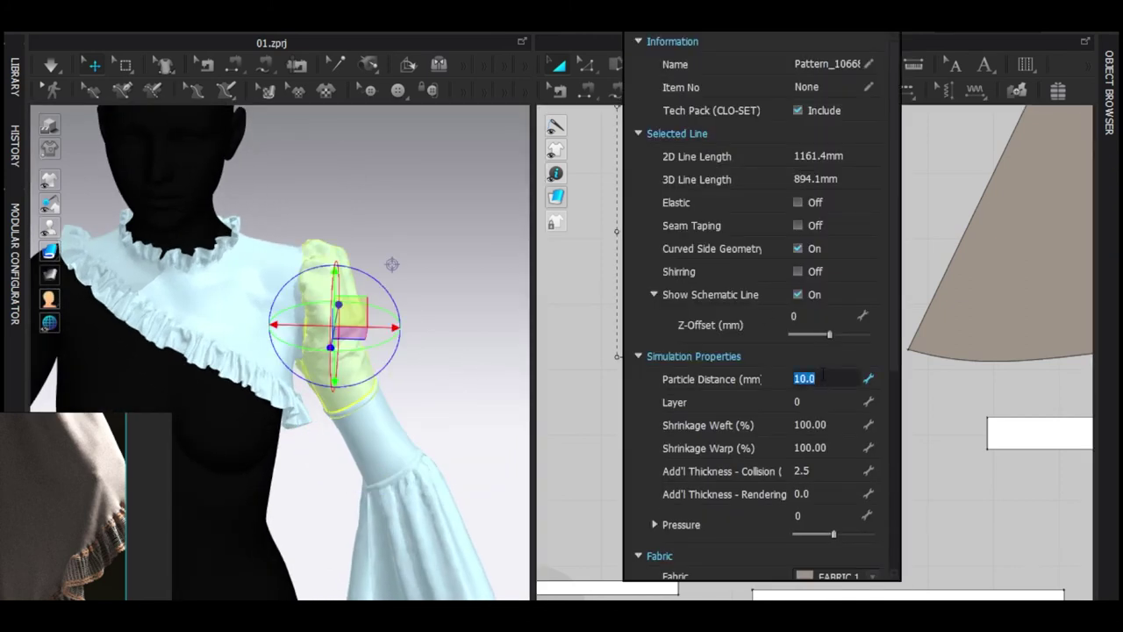
{"action": "key", "text": "Return"}
{"action": "key", "text": "Tab"}
Set the flared lower sleeve panel's particle distance to 8 mm
{"action": "scroll", "coordinate": [823, 400], "scroll_direction": "down", "scroll_amount": 4}
{"action": "middle_click_drag", "start_coordinate": [920, 414], "coordinate": [809, 411]}
{"action": "left_click", "coordinate": [889, 298]}
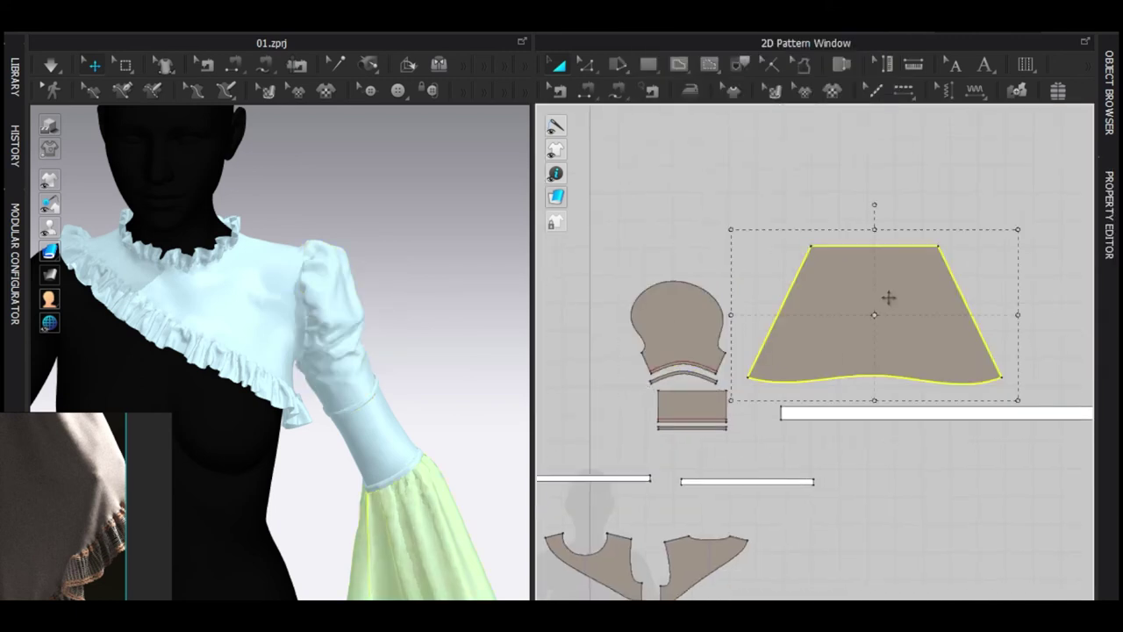
{"action": "key", "text": "Tab"}
{"action": "double_click", "coordinate": [831, 379]}
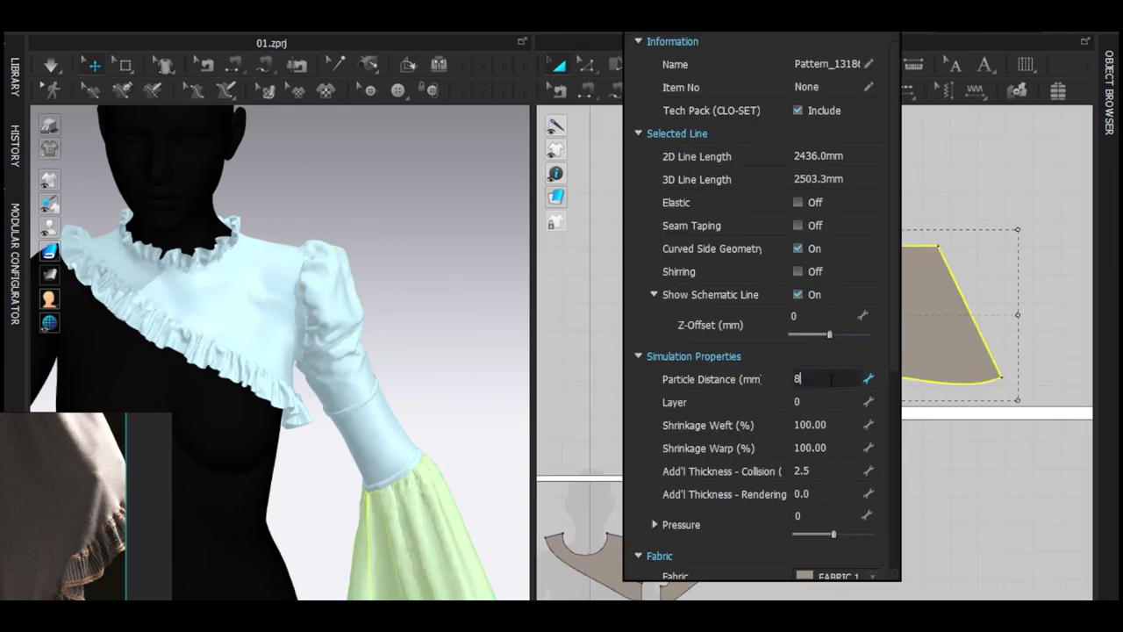
{"action": "key", "text": "Return"}
Set the particle distance of the front and back bodice pieces to 6 mm
{"action": "scroll", "coordinate": [376, 391], "scroll_direction": "down", "scroll_amount": 4}
{"action": "middle_click_drag", "start_coordinate": [375, 390], "coordinate": [421, 414]}
{"action": "scroll", "coordinate": [421, 415], "scroll_direction": "up", "scroll_amount": 4}
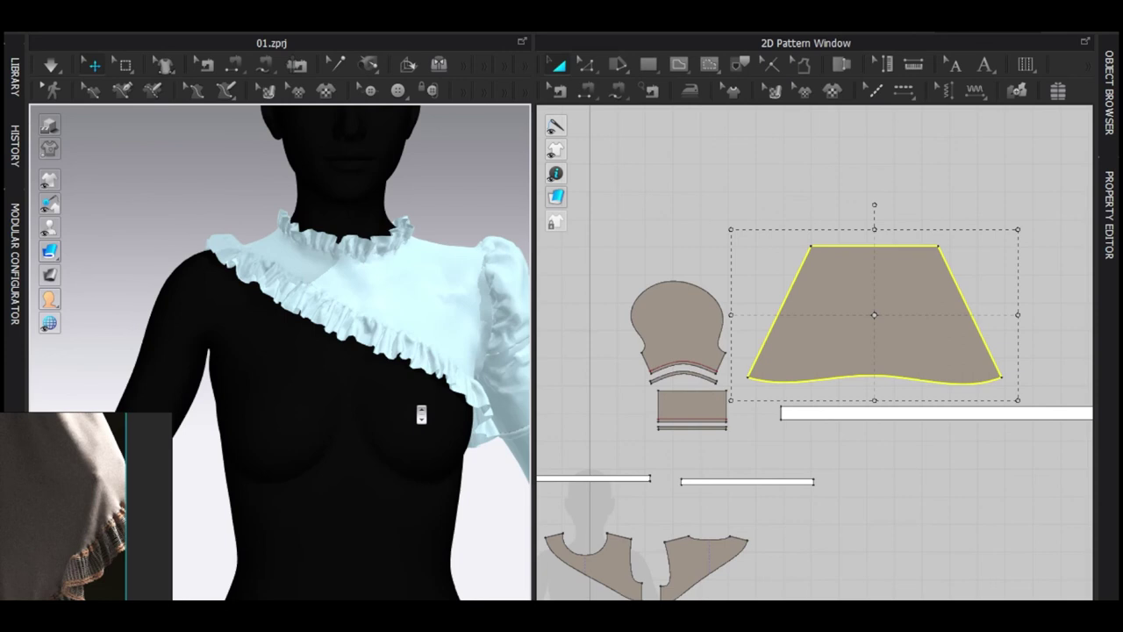
{"action": "left_click", "coordinate": [426, 294]}
{"action": "scroll", "coordinate": [838, 417], "scroll_direction": "down", "scroll_amount": 3}
{"action": "middle_click_drag", "start_coordinate": [819, 489], "coordinate": [830, 474]}
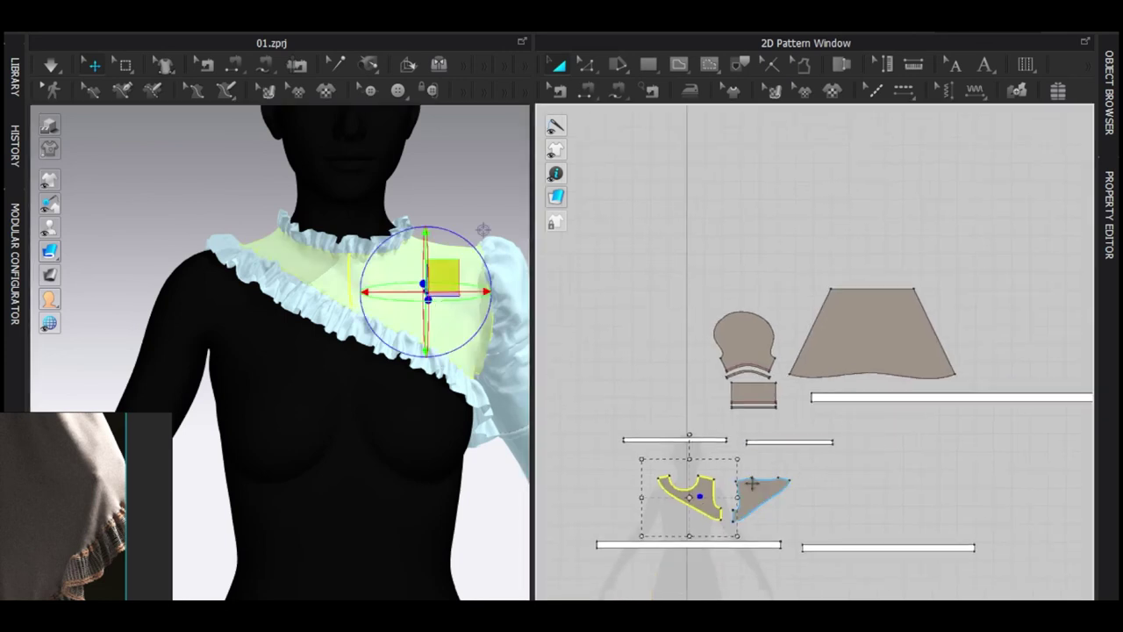
{"action": "key", "text": "Tab"}
{"action": "double_click", "coordinate": [827, 380]}
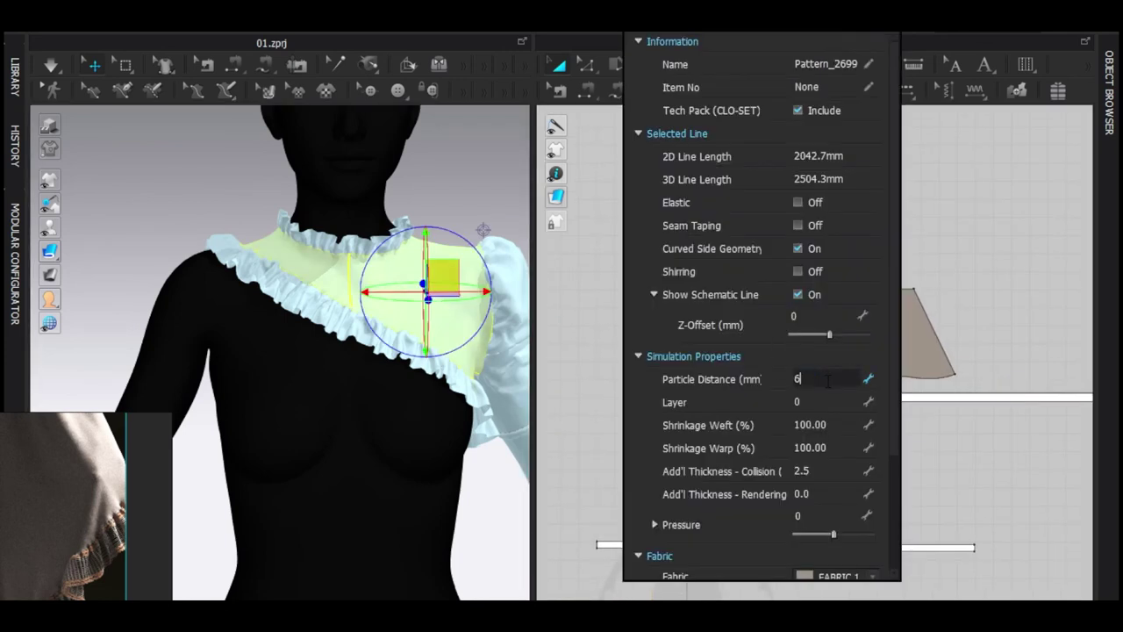
{"action": "type", "text": "6"}
{"action": "key", "text": "Return"}
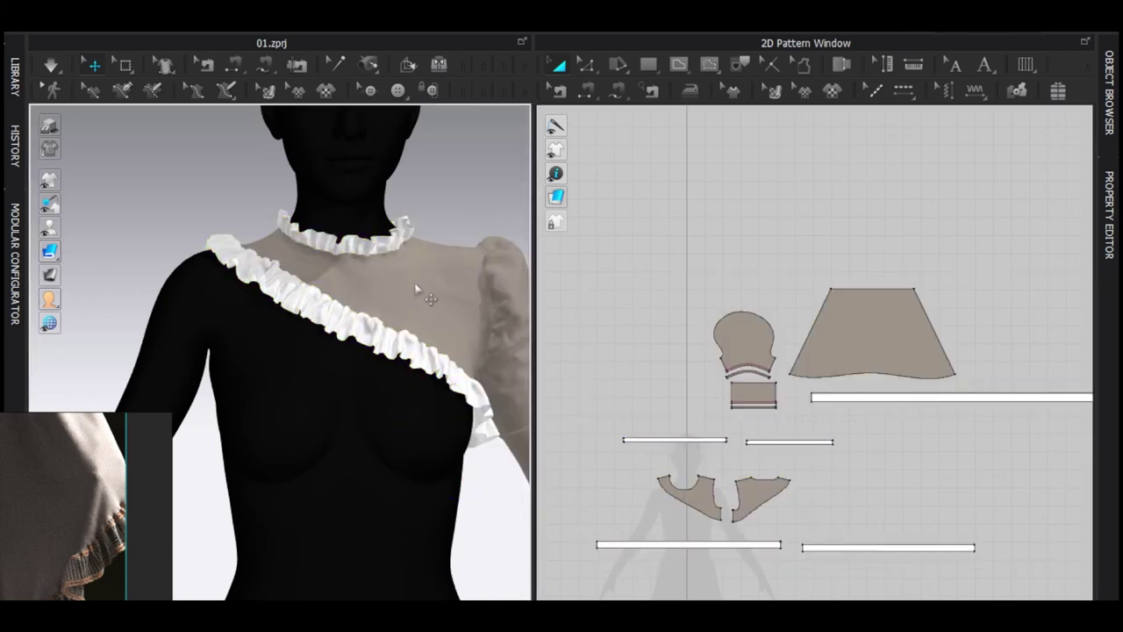
Simulate the garment until the refined pieces settle, and stop the simulation
{"action": "key", "text": "space"}
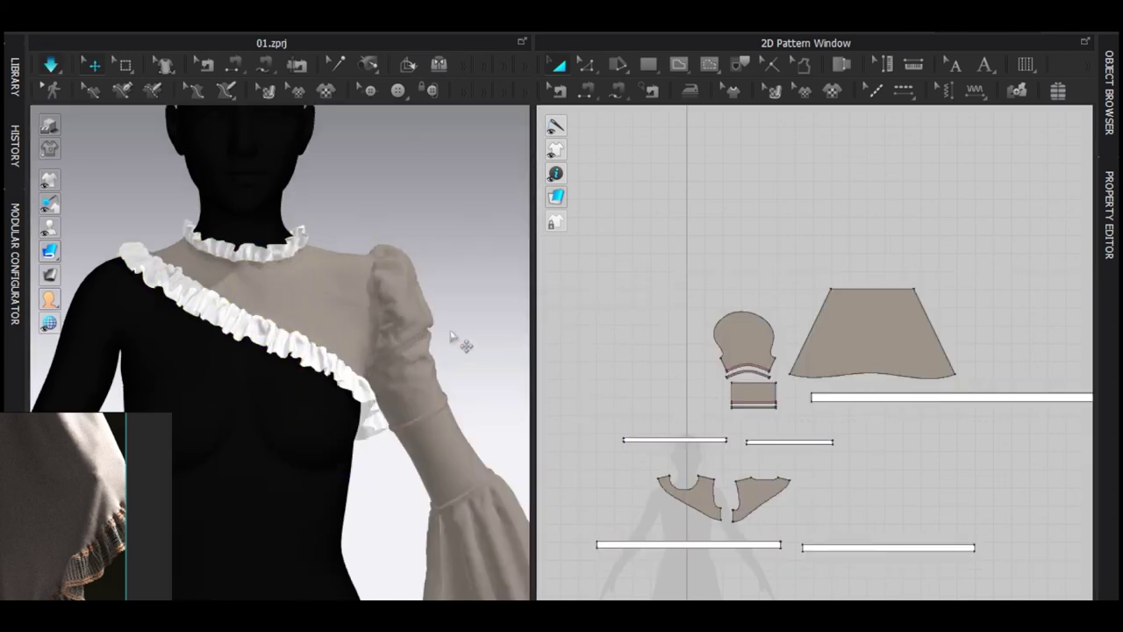
{"action": "right_click_drag", "start_coordinate": [456, 333], "coordinate": [70, 325]}
{"action": "key", "text": "space"}
Inspect how the collar ruffle and diagonal ruffle sit at the back of the garment
{"action": "scroll", "coordinate": [439, 316], "scroll_direction": "down", "scroll_amount": 3}
{"action": "scroll", "coordinate": [155, 325], "scroll_direction": "up", "scroll_amount": 10}
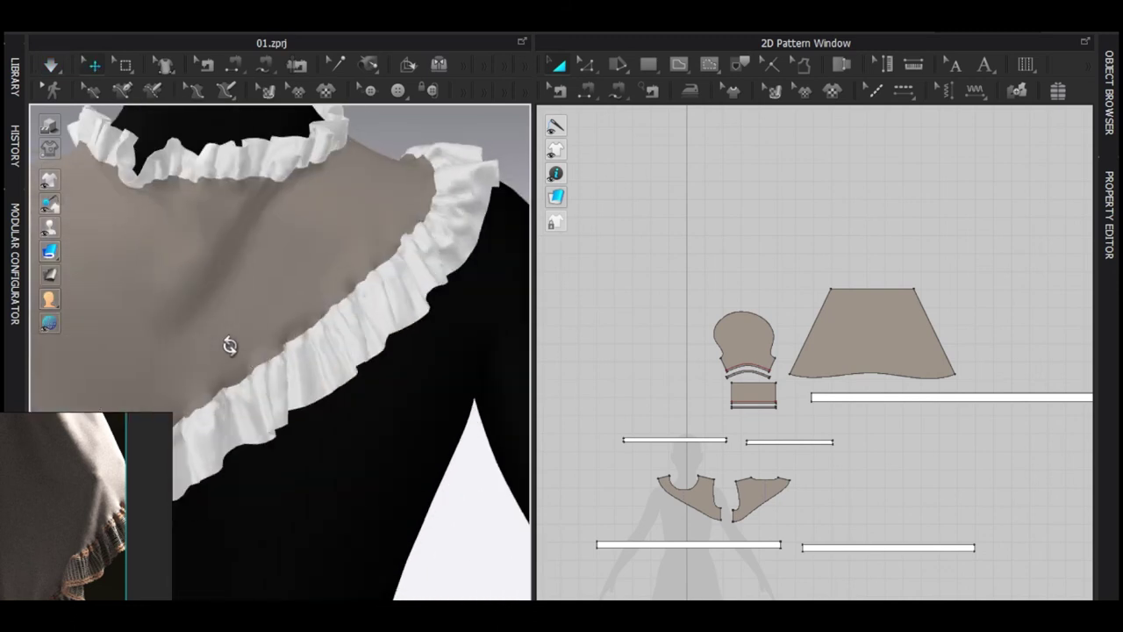
{"action": "middle_click_drag", "start_coordinate": [356, 399], "coordinate": [344, 386]}
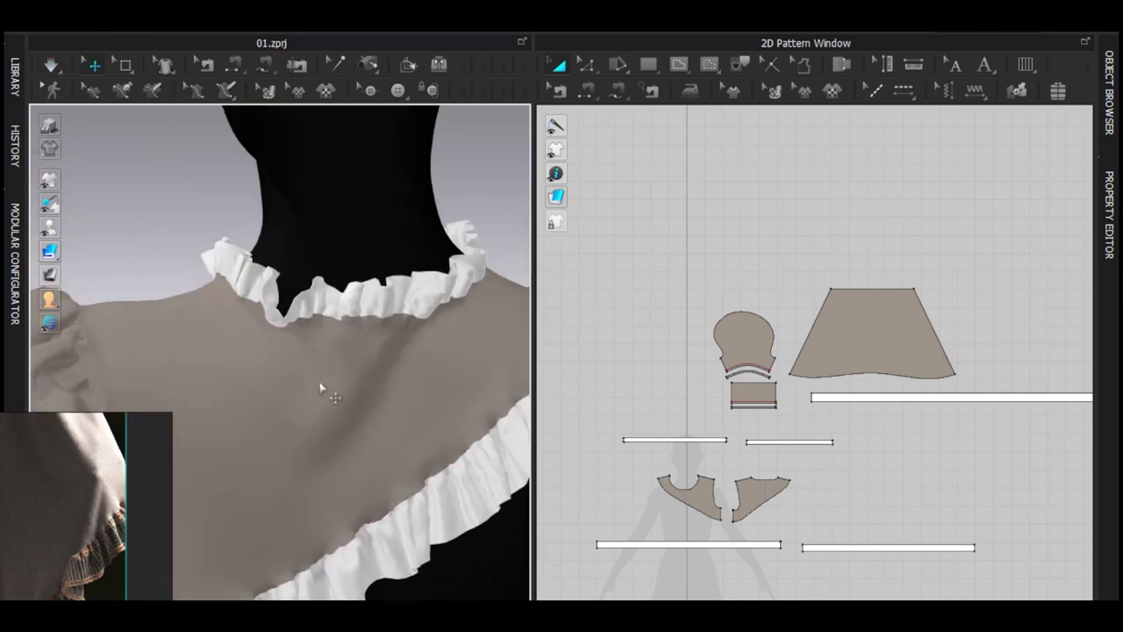
{"action": "scroll", "coordinate": [321, 389], "scroll_direction": "down", "scroll_amount": 5}
{"action": "right_click_drag", "start_coordinate": [321, 392], "coordinate": [264, 392]}
{"action": "middle_click_drag", "start_coordinate": [328, 419], "coordinate": [350, 464]}
{"action": "scroll", "coordinate": [351, 463], "scroll_direction": "up", "scroll_amount": 5}
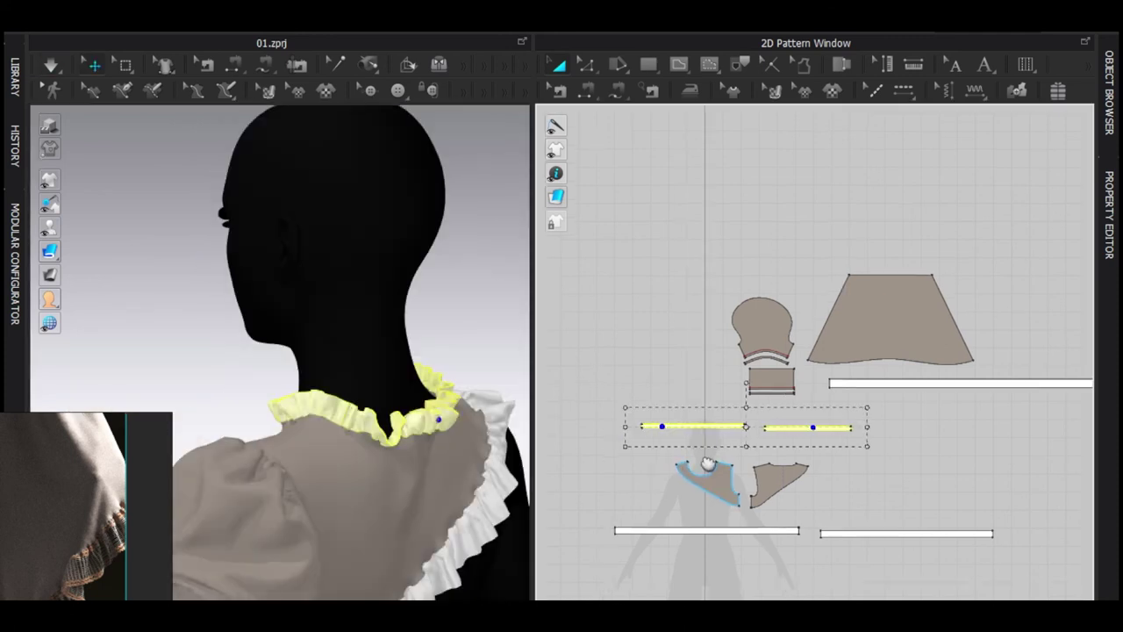
Measure the combined length of the front and back bodice necklines
{"action": "key", "text": "z"}
{"action": "scroll", "coordinate": [669, 388], "scroll_direction": "up", "scroll_amount": 4}
{"action": "left_click", "coordinate": [1015, 395], "text": "shift"}
{"action": "middle_click_drag", "start_coordinate": [1013, 410], "coordinate": [972, 396]}
{"action": "scroll", "coordinate": [344, 346], "scroll_direction": "down", "scroll_amount": 4}
{"action": "right_click_drag", "start_coordinate": [344, 348], "coordinate": [318, 348]}
{"action": "scroll", "coordinate": [382, 376], "scroll_direction": "up", "scroll_amount": 4}
{"action": "left_click", "coordinate": [388, 348]}
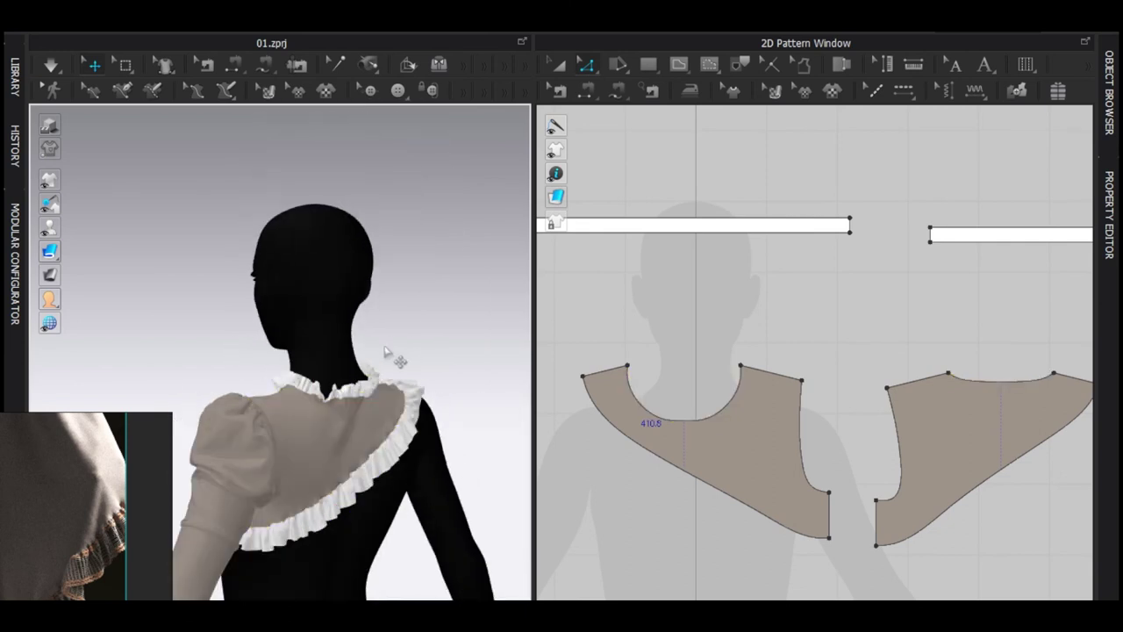
Compare the garment's front with the reference close-up of the vertical seam lines on the bodice
{"action": "scroll", "coordinate": [393, 385], "scroll_direction": "up", "scroll_amount": 3}
{"action": "right_click_drag", "start_coordinate": [394, 385], "coordinate": [178, 376]}
{"action": "key", "text": "2"}
{"action": "scroll", "coordinate": [401, 315], "scroll_direction": "down", "scroll_amount": 2}
{"action": "right_click_drag", "start_coordinate": [401, 314], "coordinate": [382, 353]}
{"action": "scroll", "coordinate": [412, 353], "scroll_direction": "down", "scroll_amount": 2}
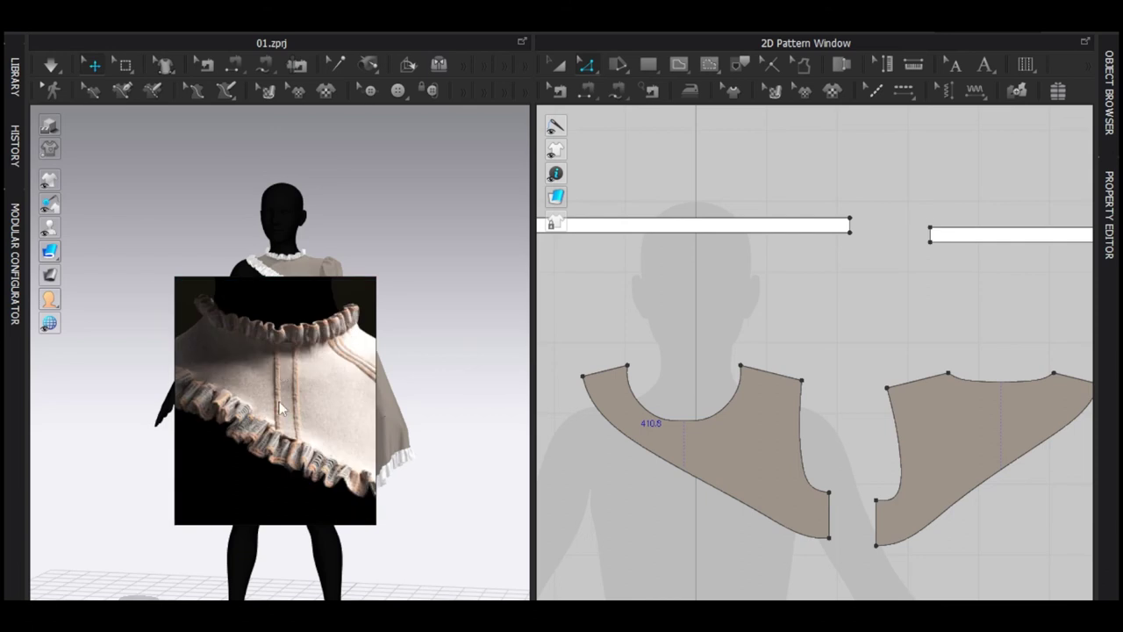
{"action": "right_click_drag", "start_coordinate": [345, 317], "coordinate": [130, 372]}
{"action": "scroll", "coordinate": [279, 381], "scroll_direction": "up", "scroll_amount": 6}
{"action": "middle_click_drag", "start_coordinate": [279, 381], "coordinate": [336, 386]}
{"action": "scroll", "coordinate": [337, 387], "scroll_direction": "up", "scroll_amount": 3}
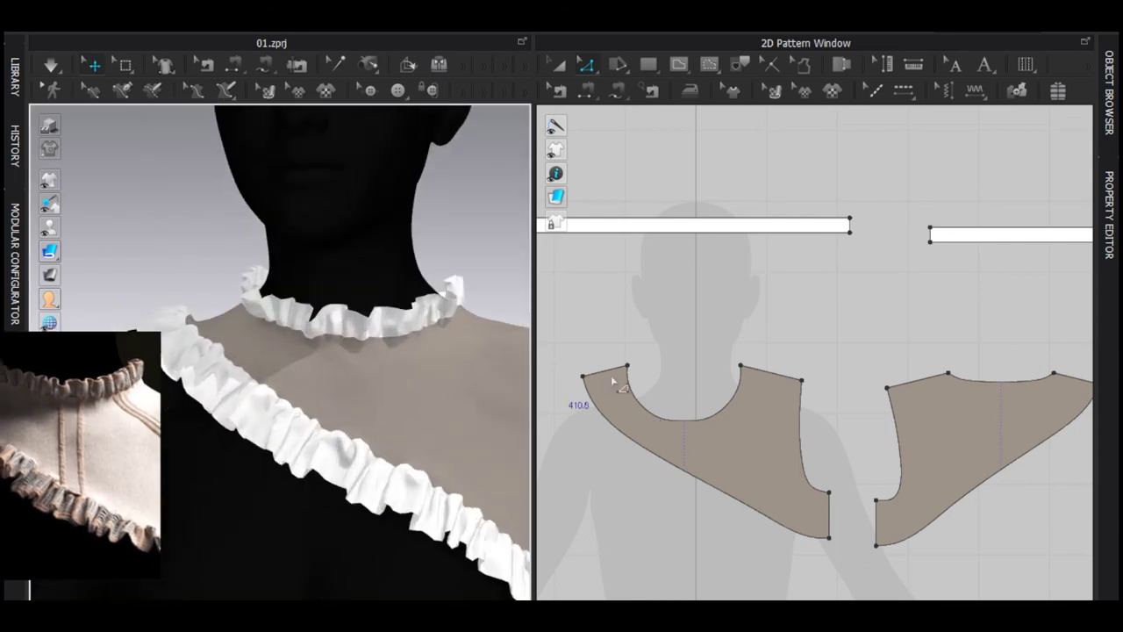
Draw a vertical internal line about 70 mm long from the front neckline down to the diagonal edge
{"action": "scroll", "coordinate": [630, 387], "scroll_direction": "up", "scroll_amount": 3}
{"action": "middle_click_drag", "start_coordinate": [700, 369], "coordinate": [698, 295]}
{"action": "scroll", "coordinate": [732, 432], "scroll_direction": "up", "scroll_amount": 5}
{"action": "key", "text": "g"}
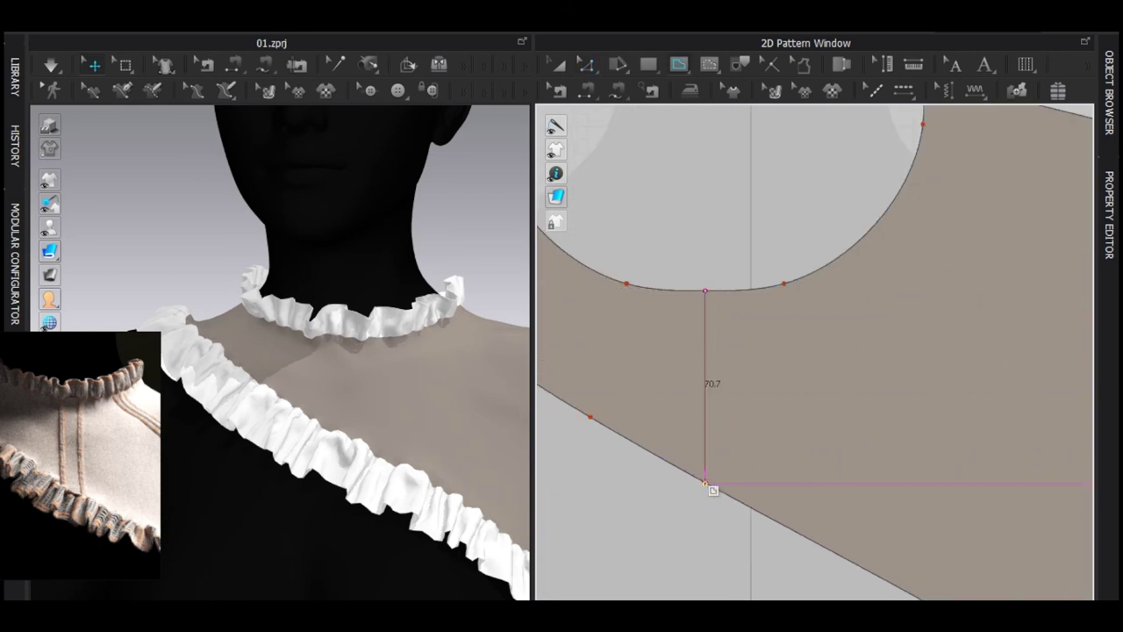
{"action": "key", "text": "ctrl+z"}
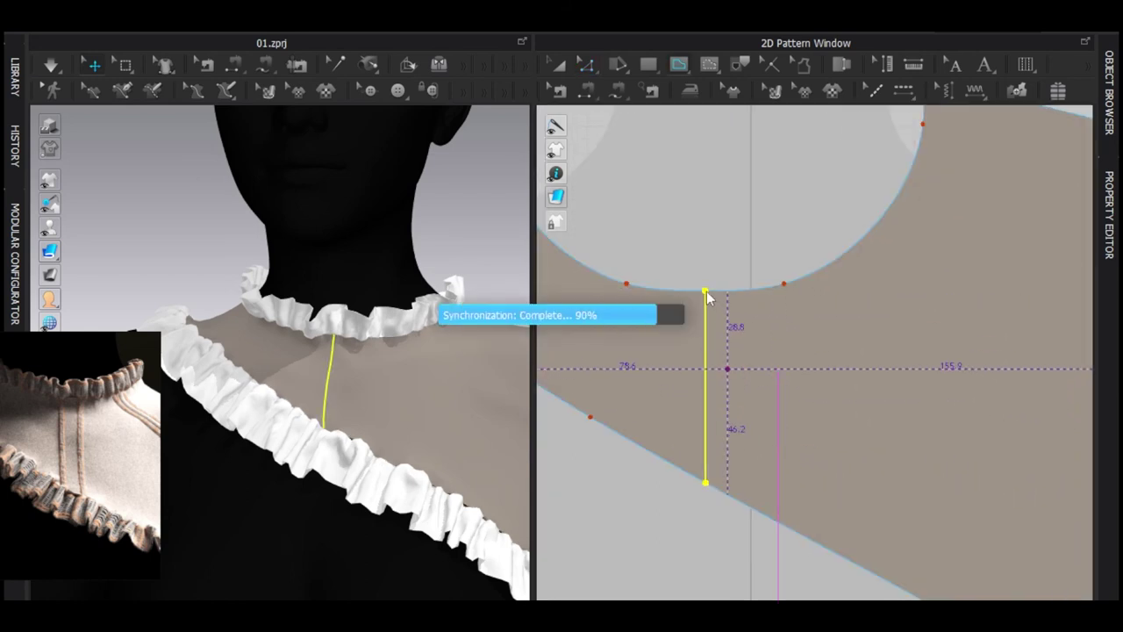
{"action": "left_click", "coordinate": [706, 290]}
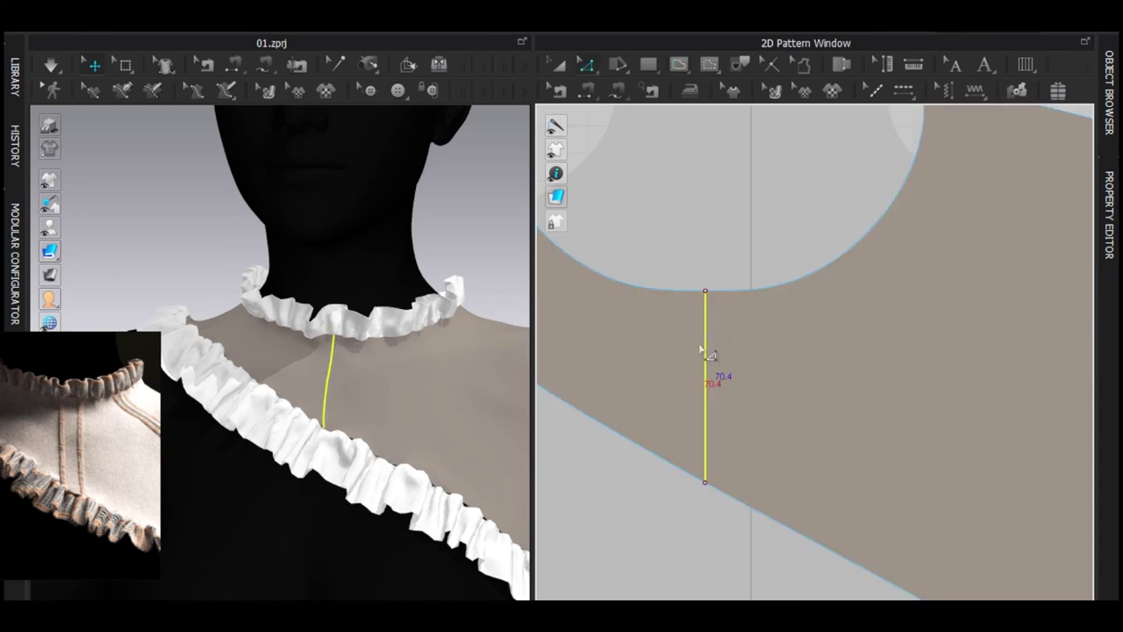
Replace the vertical front line with two parallel internal lines offset to both sides and extended to the pattern outline
{"action": "right_click", "coordinate": [704, 351]}
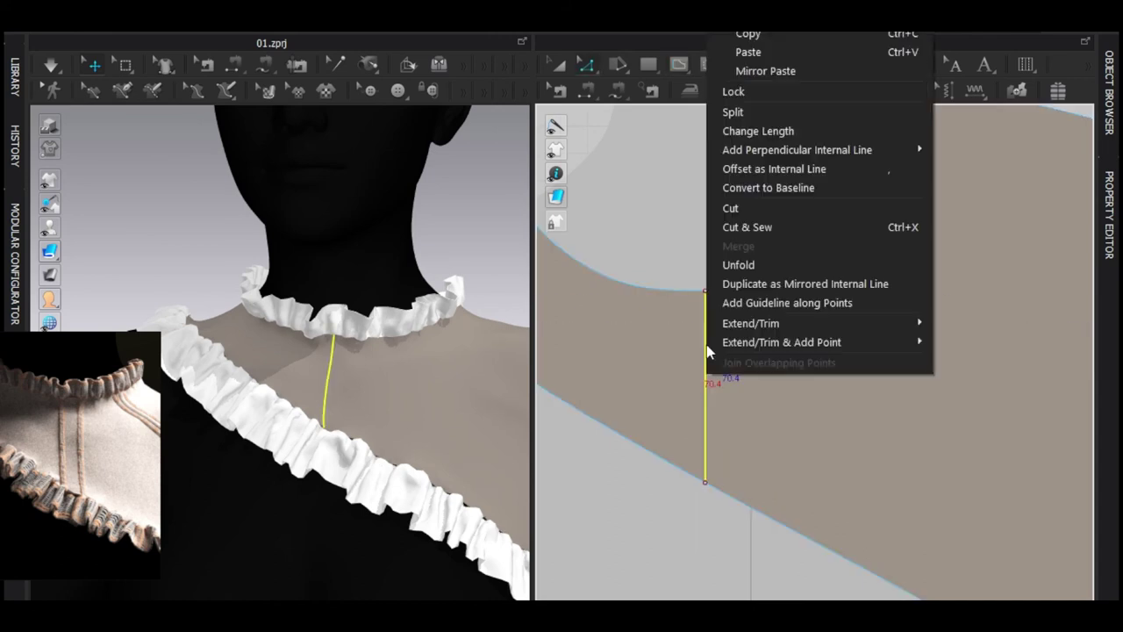
{"action": "left_click", "coordinate": [771, 169]}
{"action": "left_click_drag", "start_coordinate": [590, 149], "coordinate": [522, 141]}
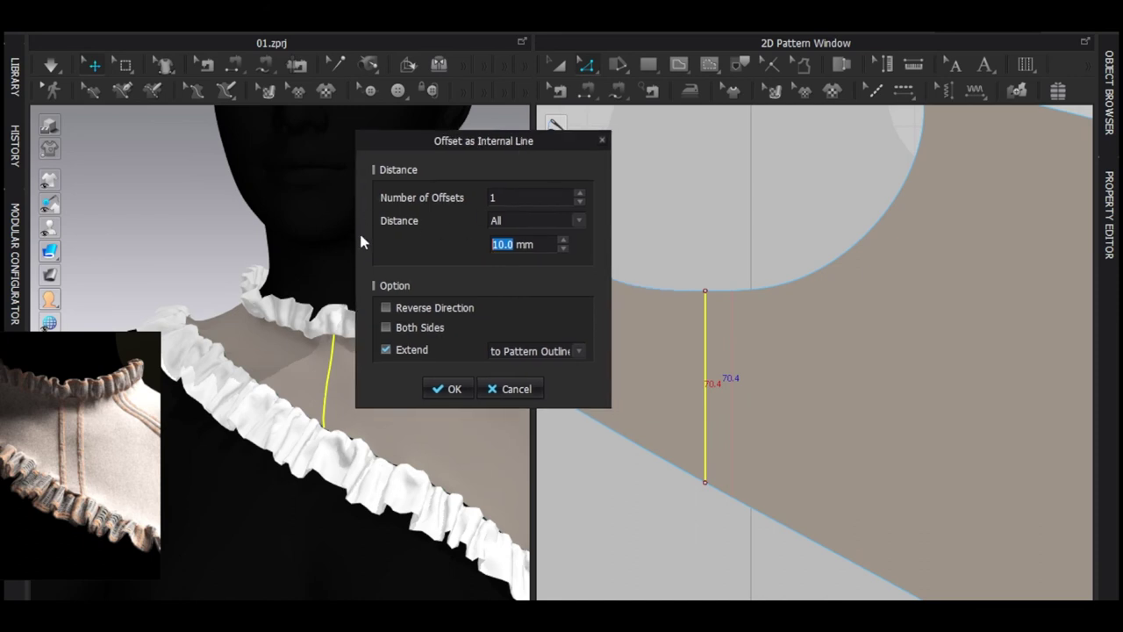
{"action": "left_click", "coordinate": [386, 329]}
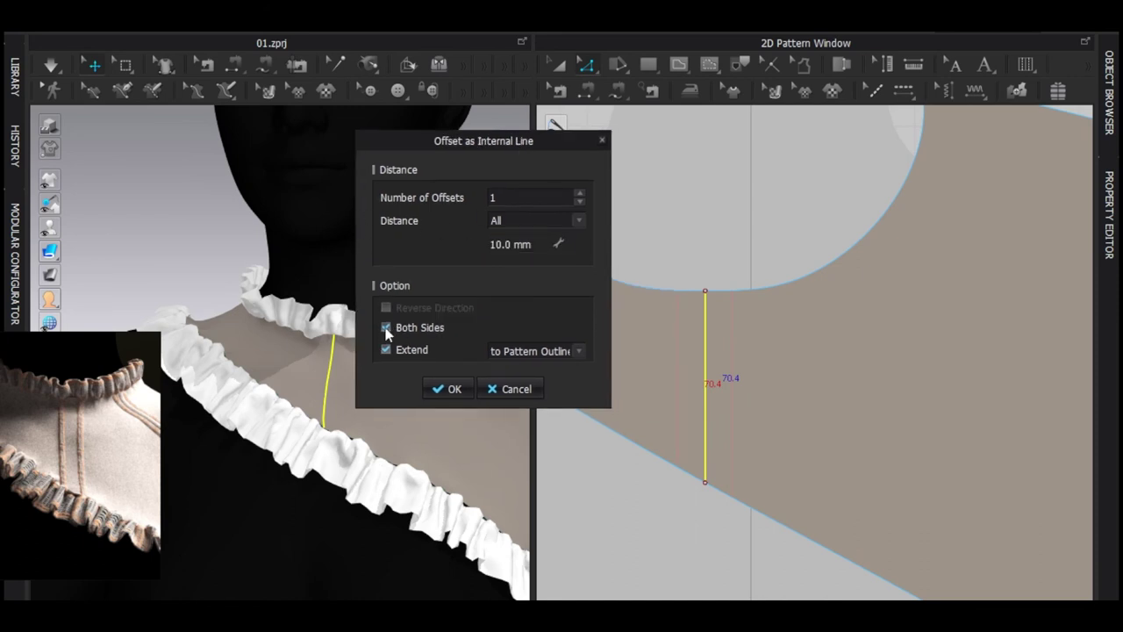
{"action": "left_click", "coordinate": [500, 246]}
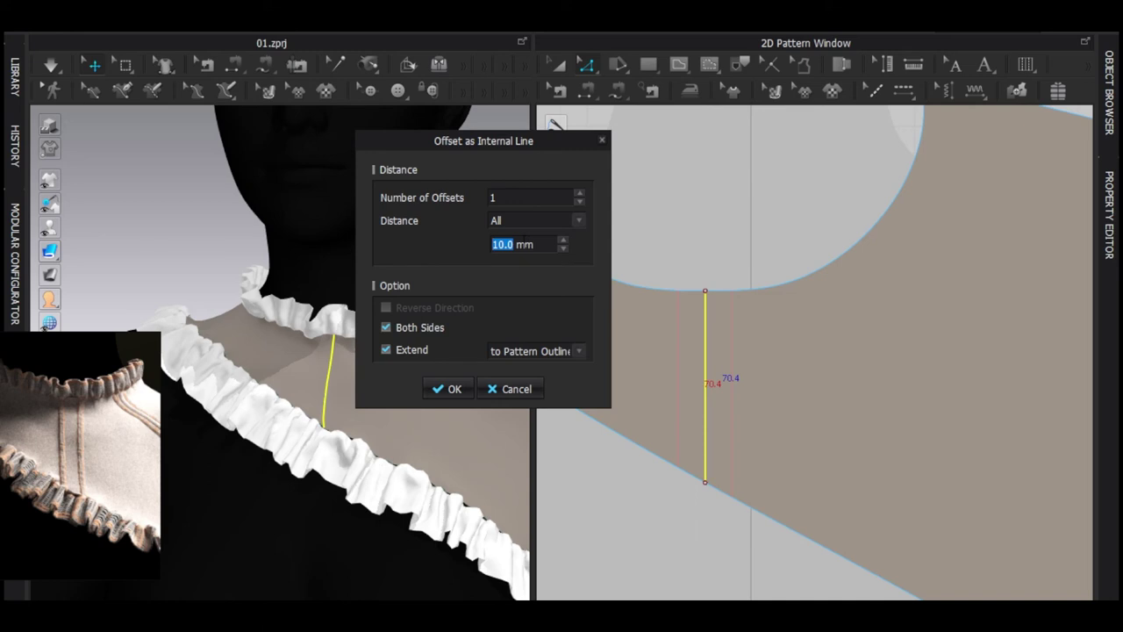
{"action": "left_click", "coordinate": [444, 389]}
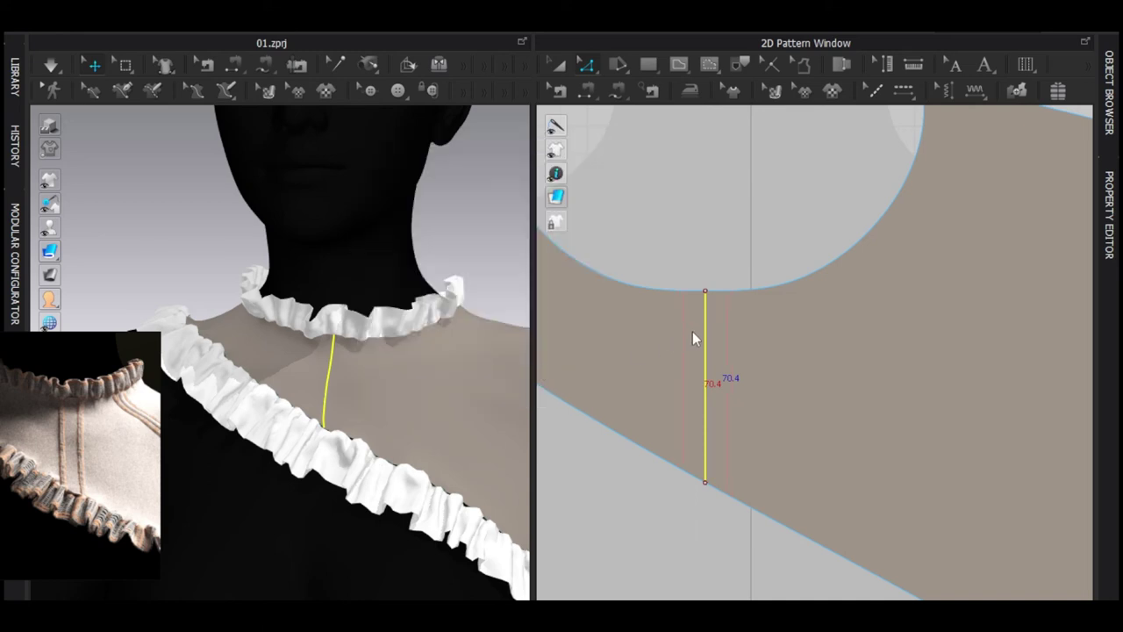
{"action": "scroll", "coordinate": [706, 336], "scroll_direction": "up", "scroll_amount": 3}
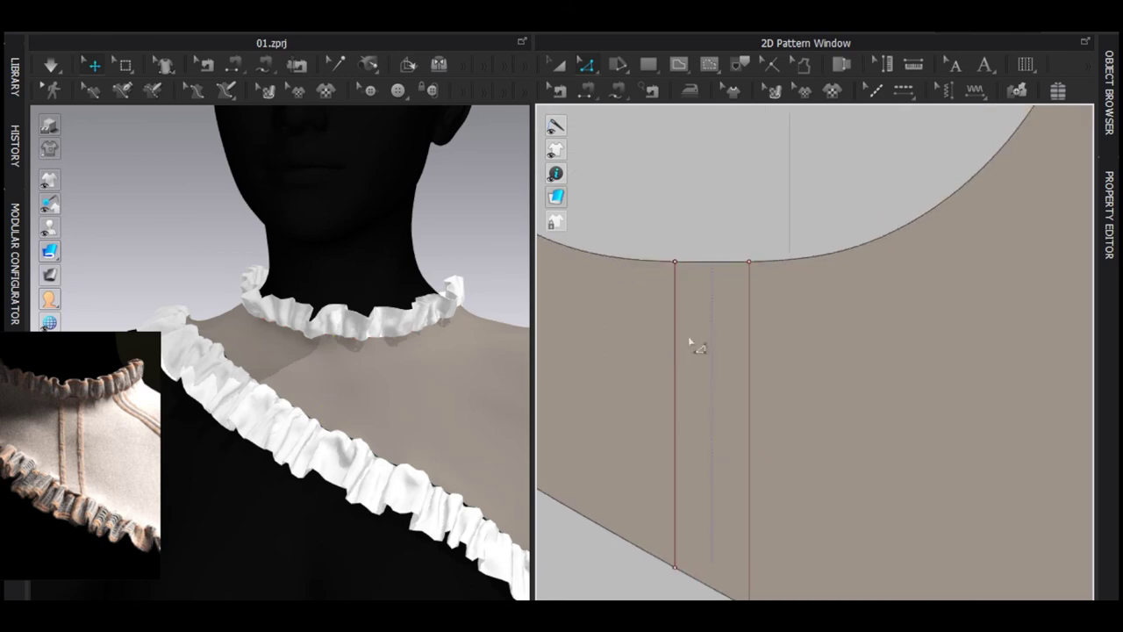
Offset each of the two vertical front lines 5 mm outward as an internal line extended to the pattern outline
{"action": "left_click", "coordinate": [694, 324]}
{"action": "left_click_drag", "start_coordinate": [592, 147], "coordinate": [530, 143]}
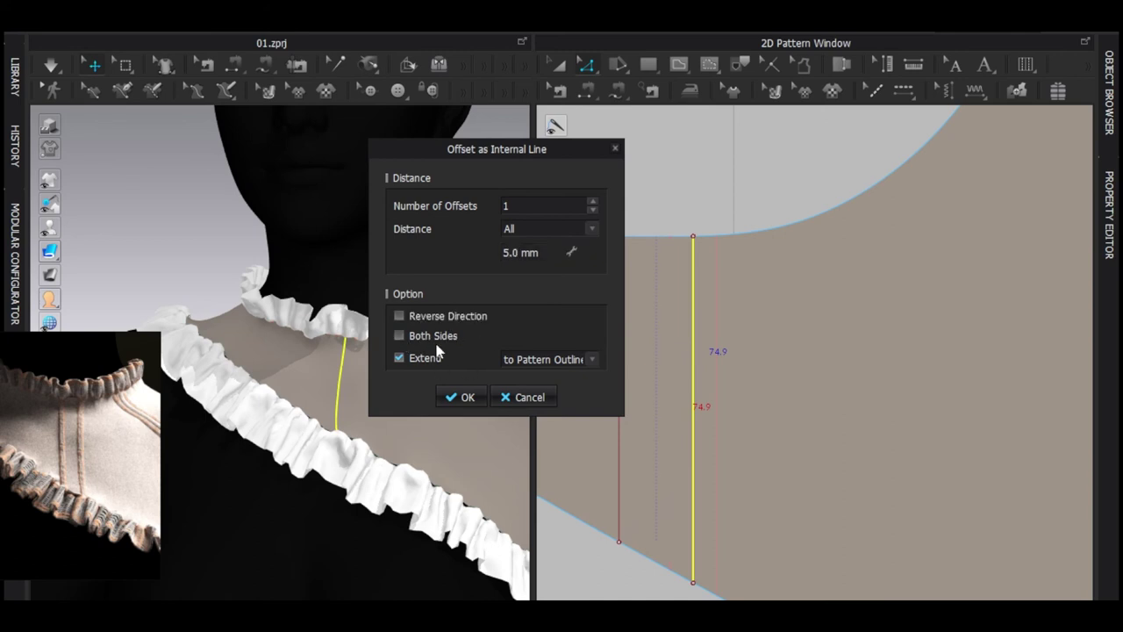
{"action": "left_click", "coordinate": [476, 402]}
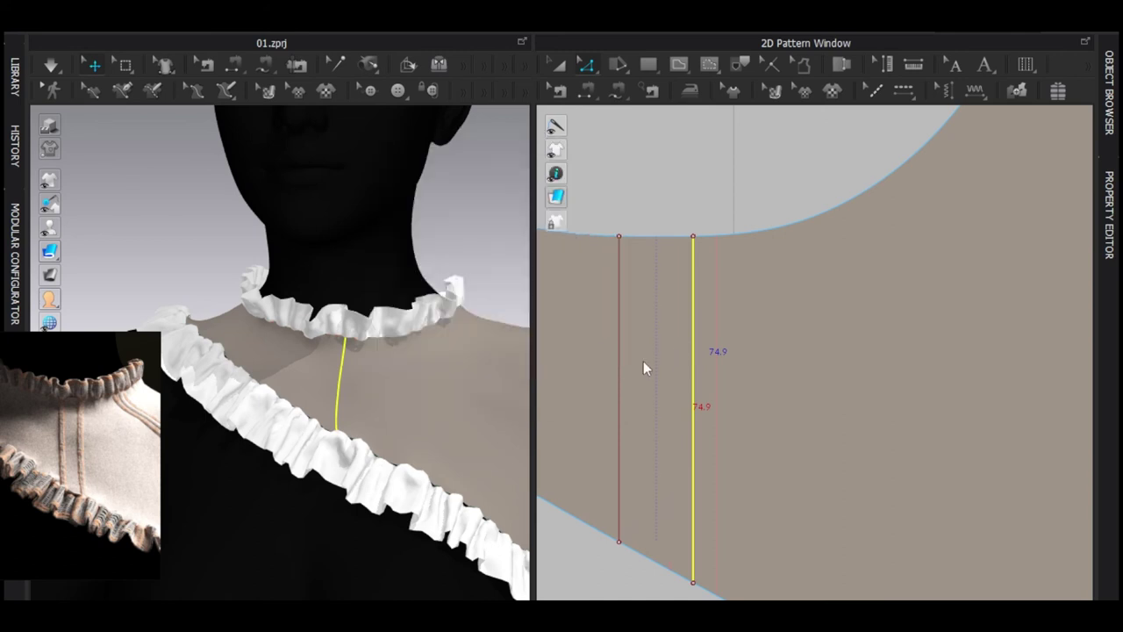
{"action": "middle_click_drag", "start_coordinate": [642, 362], "coordinate": [791, 332]}
{"action": "left_click", "coordinate": [768, 339]}
{"action": "key", "text": "ctrl+f"}
{"action": "left_click_drag", "start_coordinate": [574, 155], "coordinate": [554, 152]}
{"action": "left_click", "coordinate": [501, 400]}
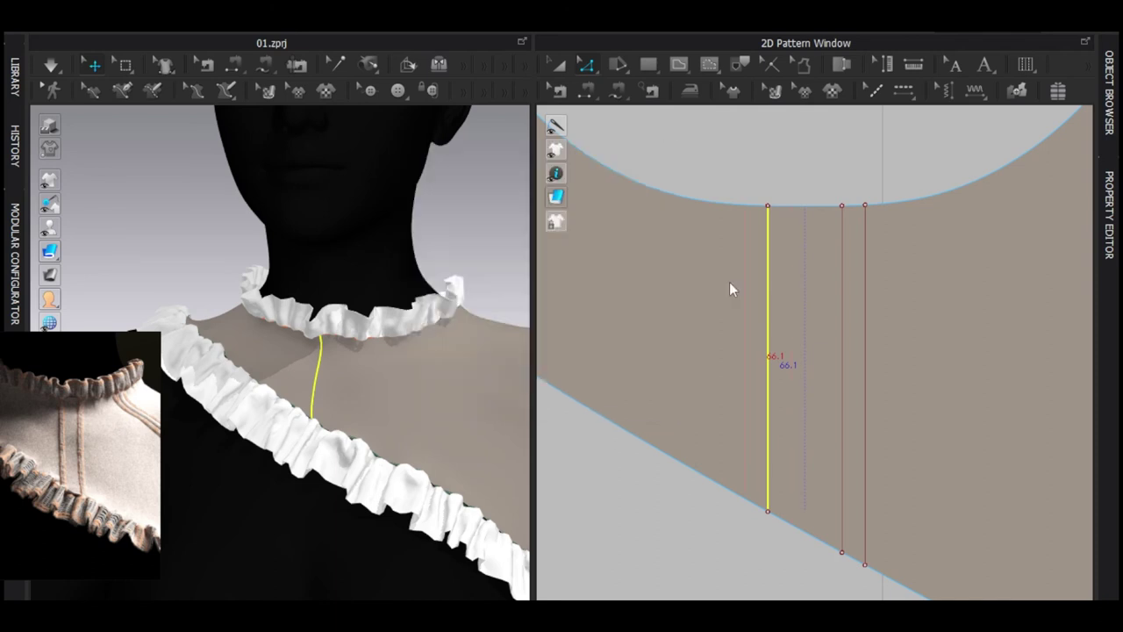
Extend or trim all four vertical internal lines on the front bodice to the pattern outline
{"action": "middle_click_drag", "start_coordinate": [779, 298], "coordinate": [712, 261]}
{"action": "scroll", "coordinate": [711, 262], "scroll_direction": "down", "scroll_amount": 4}
{"action": "left_click_drag", "start_coordinate": [677, 158], "coordinate": [772, 416]}
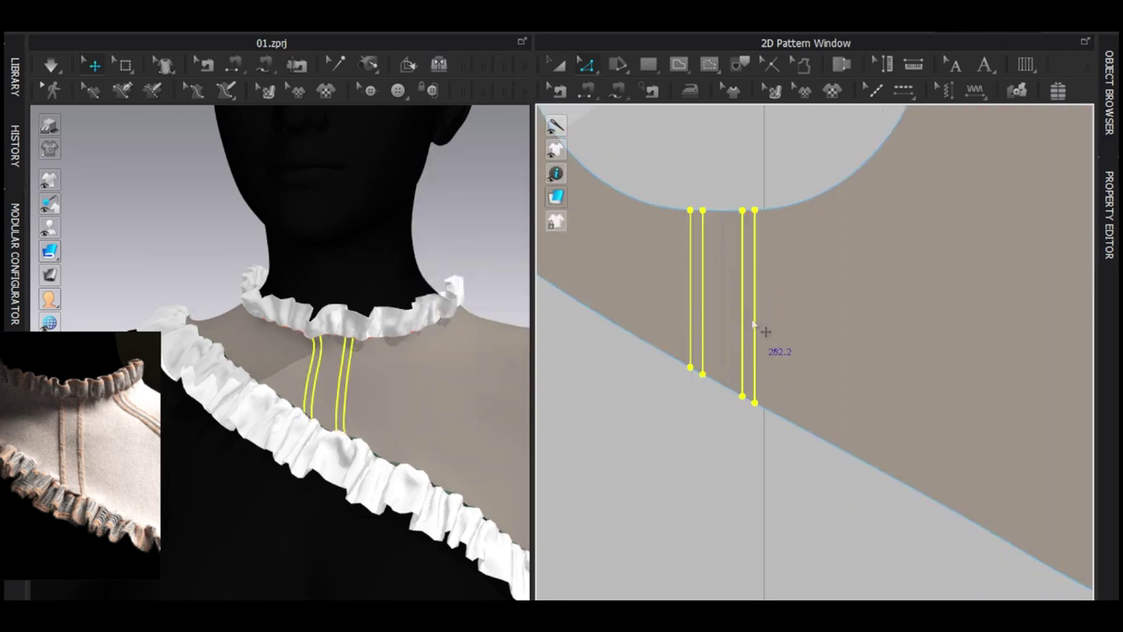
{"action": "right_click", "coordinate": [753, 323]}
{"action": "mouse_move", "coordinate": [794, 267]}
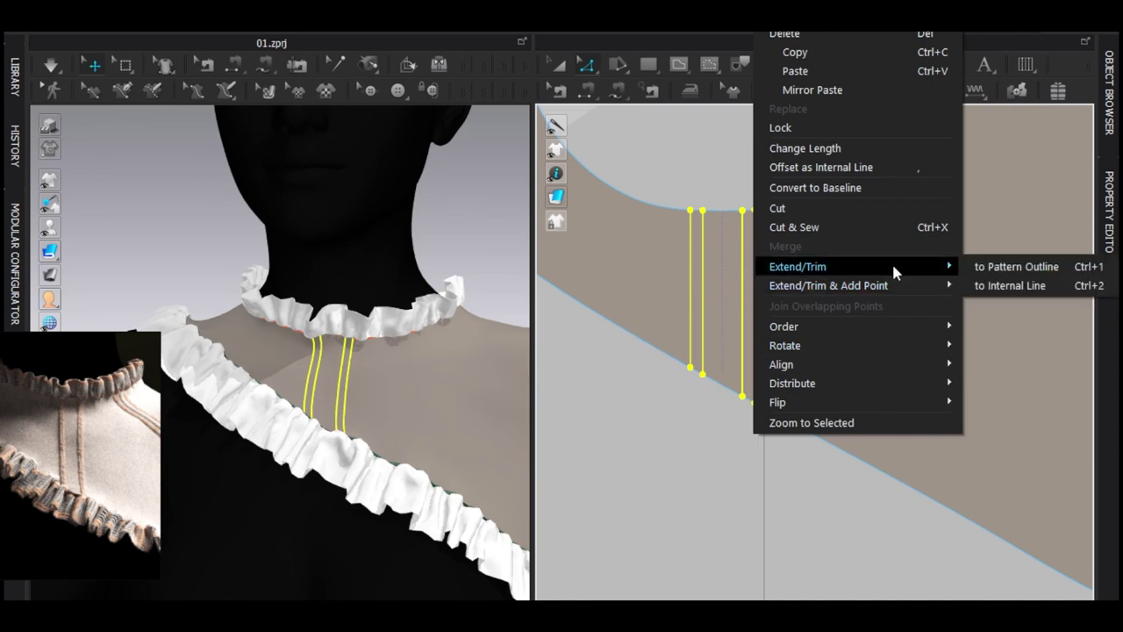
{"action": "left_click", "coordinate": [1000, 267]}
Copy the narrow strip between the pair of lines nearer the armhole and place it as a separate piece below the bodice
{"action": "left_click", "coordinate": [776, 361]}
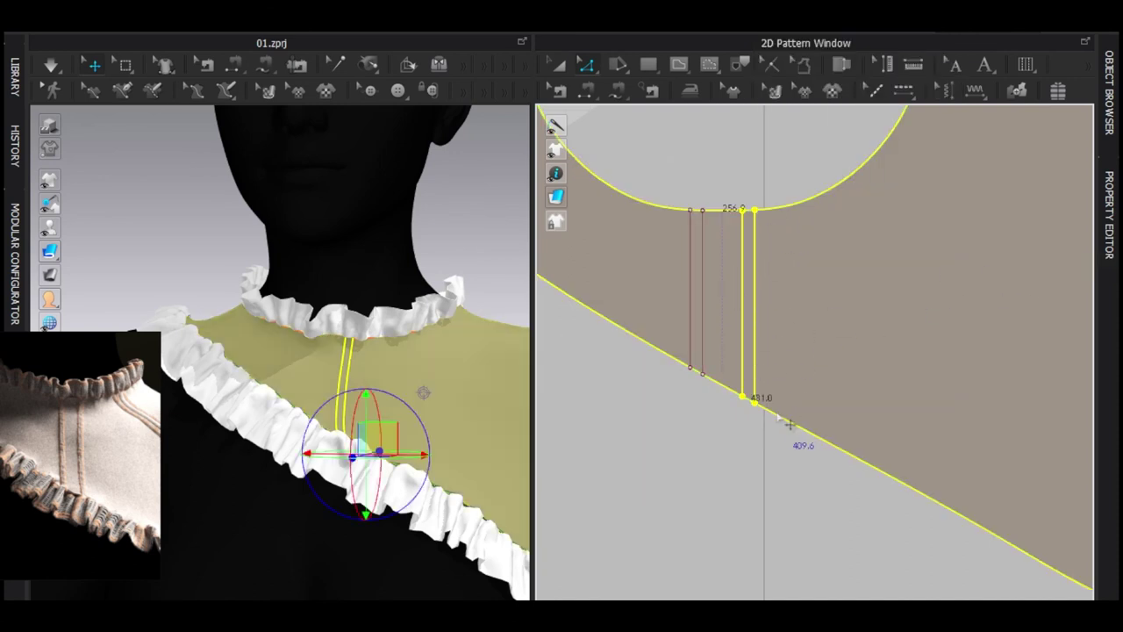
{"action": "scroll", "coordinate": [776, 414], "scroll_direction": "down", "scroll_amount": 4}
{"action": "key", "text": "ctrl+c"}
{"action": "key", "text": "ctrl+v"}
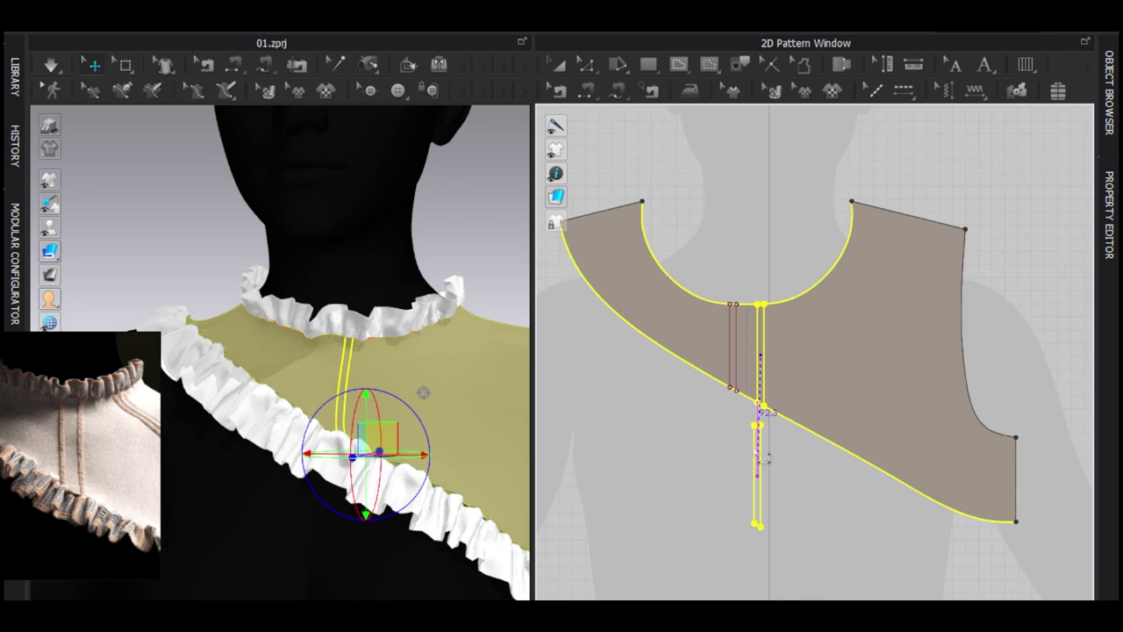
{"action": "left_click", "coordinate": [756, 452]}
Copy the strip between the other pair of vertical lines and place it below the bodice beside the first strip
{"action": "left_click_drag", "start_coordinate": [666, 244], "coordinate": [745, 525]}
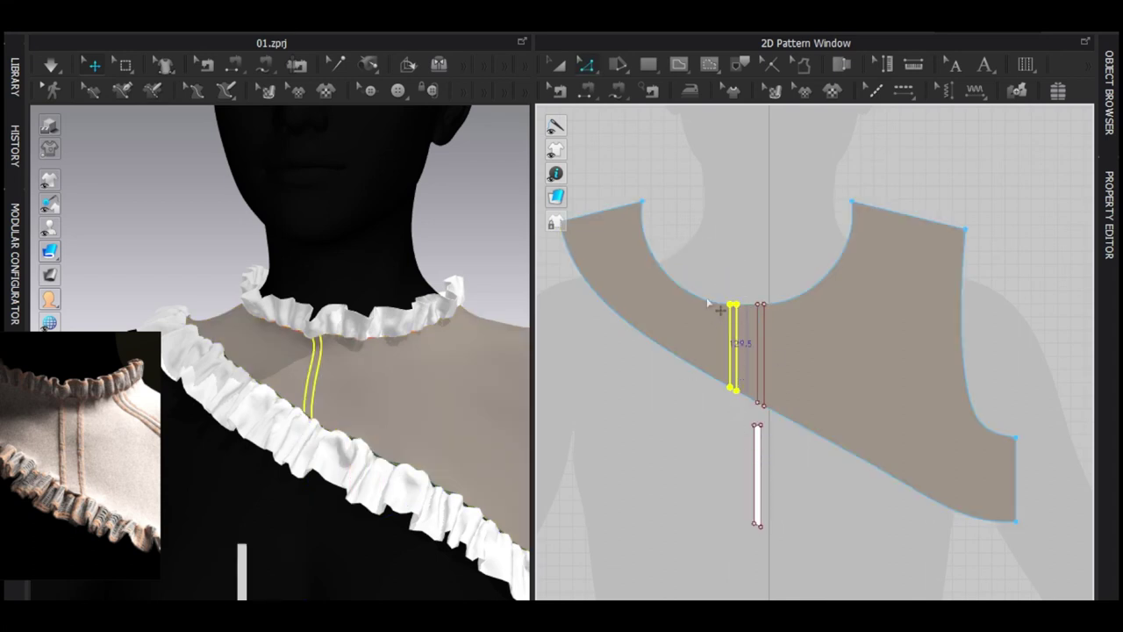
{"action": "left_click", "coordinate": [707, 362]}
{"action": "left_click_drag", "start_coordinate": [728, 333], "coordinate": [694, 446]}
Assign FABRIC 1 to both narrow strip pieces below the front bodice
{"action": "scroll", "coordinate": [762, 441], "scroll_direction": "up", "scroll_amount": 3}
{"action": "key", "text": "a"}
{"action": "left_click", "coordinate": [758, 439]}
{"action": "left_click", "coordinate": [660, 436], "text": "shift"}
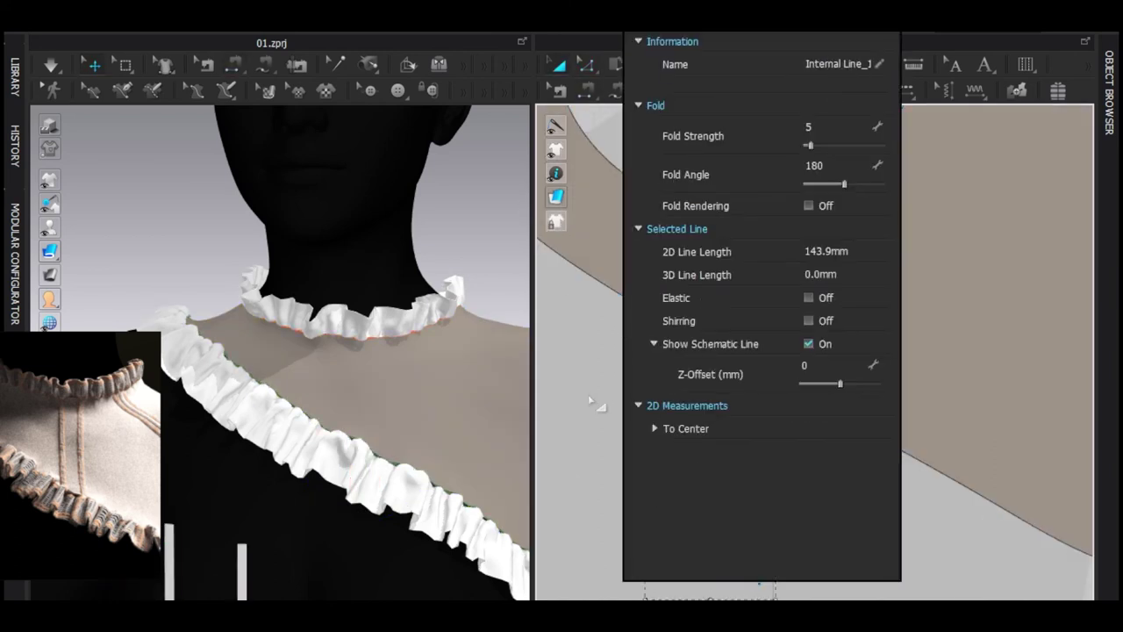
{"action": "left_click_drag", "start_coordinate": [658, 428], "coordinate": [647, 427]}
{"action": "left_click", "coordinate": [752, 430], "text": "shift"}
{"action": "key", "text": "F3"}
{"action": "left_click", "coordinate": [410, 128]}
{"action": "left_click_drag", "start_coordinate": [623, 372], "coordinate": [780, 541]}
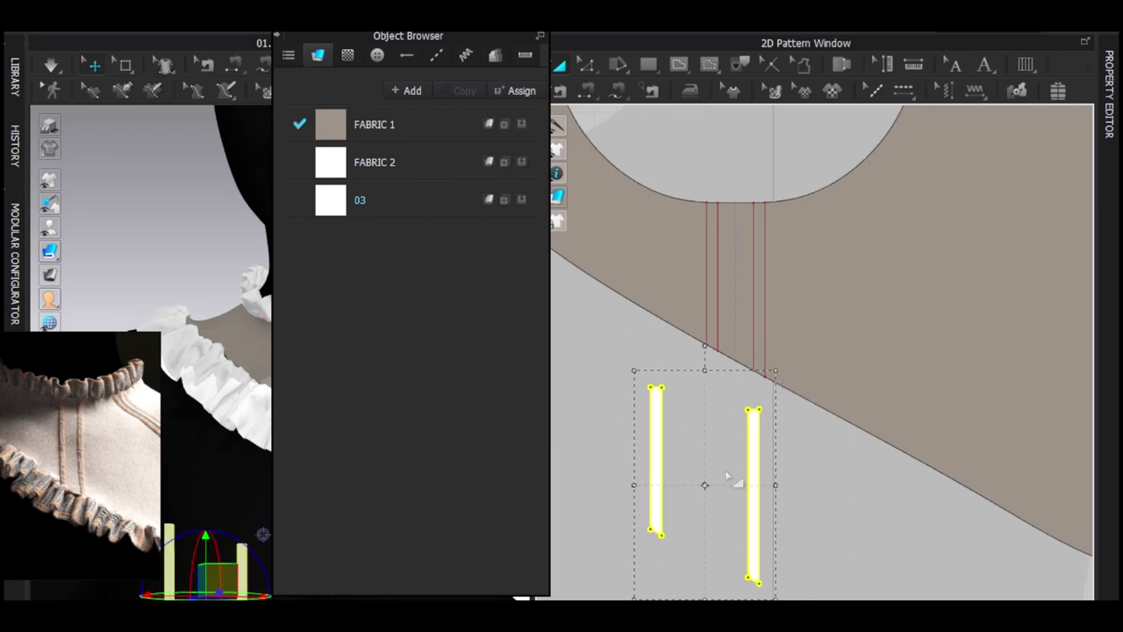
{"action": "left_click", "coordinate": [521, 124]}
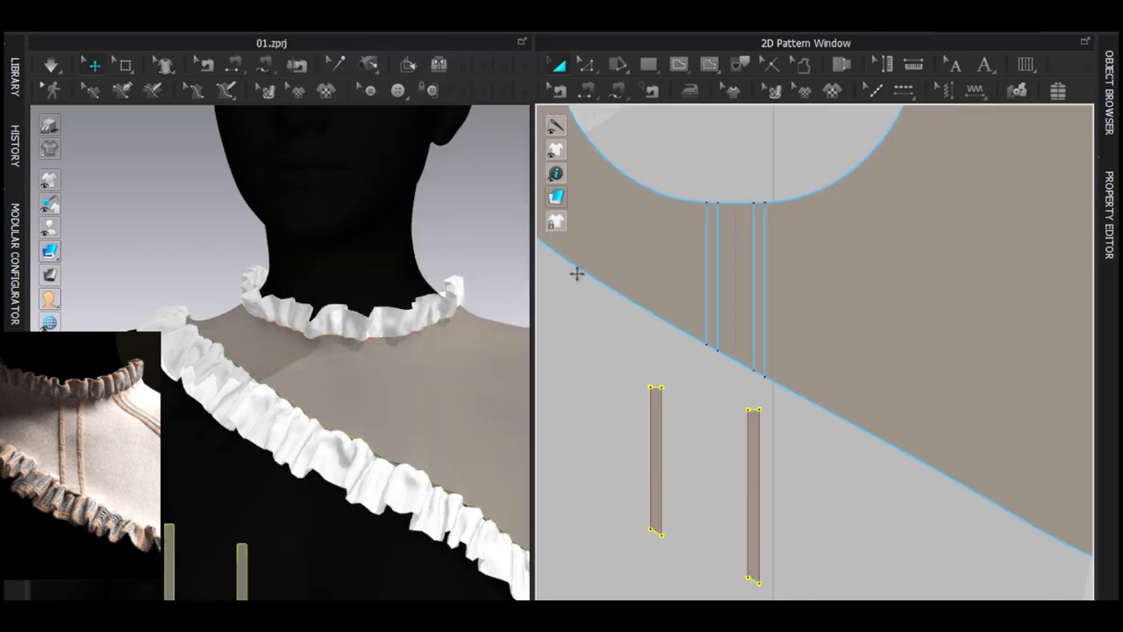
Delete the leftover internal lines along the long edges of both narrow strip pieces
{"action": "left_click", "coordinate": [656, 423]}
{"action": "scroll", "coordinate": [667, 445], "scroll_direction": "up", "scroll_amount": 4}
{"action": "key", "text": "z"}
{"action": "left_click", "coordinate": [680, 437]}
{"action": "right_click", "coordinate": [657, 432]}
{"action": "left_click", "coordinate": [699, 446]}
{"action": "left_click", "coordinate": [633, 429], "text": "shift"}
{"action": "left_click", "coordinate": [658, 445], "text": "shift"}
{"action": "key", "text": "Delete"}
{"action": "middle_click_drag", "start_coordinate": [712, 363], "coordinate": [630, 289]}
{"action": "left_click", "coordinate": [769, 373]}
{"action": "left_click", "coordinate": [794, 379], "text": "shift"}
{"action": "key", "text": "Delete"}
Segment-sew the long edges of both strips to the matching vertical internal lines on the front bodice
{"action": "key", "text": "n"}
{"action": "scroll", "coordinate": [772, 404], "scroll_direction": "down", "scroll_amount": 3}
{"action": "left_click", "coordinate": [787, 449]}
{"action": "left_click", "coordinate": [793, 263]}
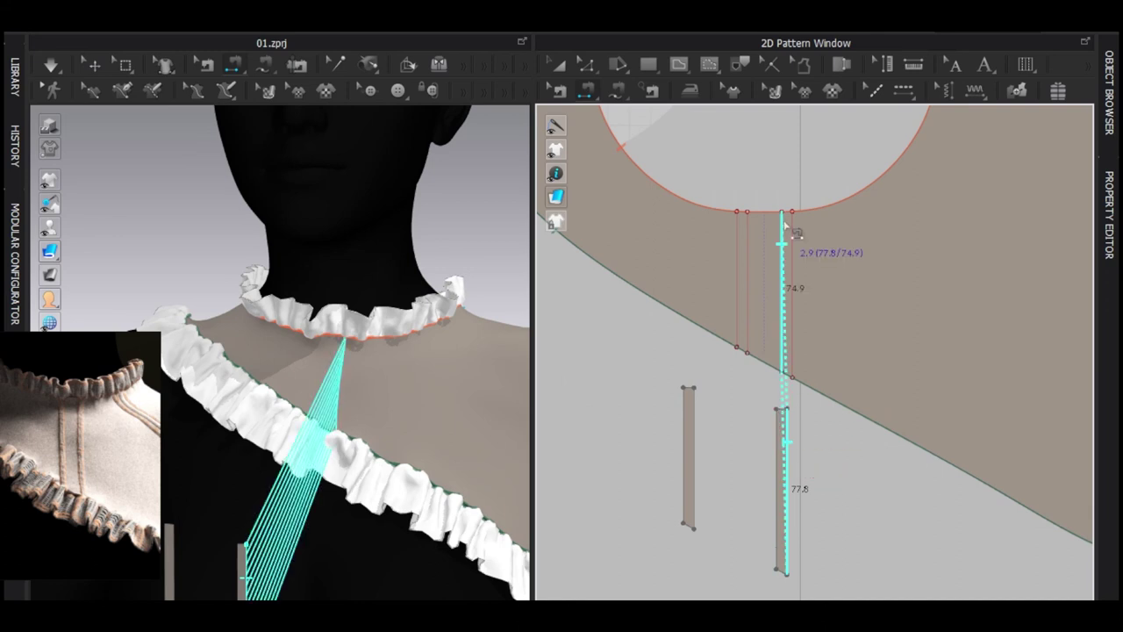
{"action": "left_click", "coordinate": [693, 437]}
{"action": "left_click", "coordinate": [755, 272]}
Position both strips on the avatar over their sewn vertical lines on the front bodice
{"action": "key", "text": "a"}
{"action": "left_click", "coordinate": [690, 452]}
{"action": "left_click", "coordinate": [781, 445], "text": "shift"}
{"action": "scroll", "coordinate": [350, 354], "scroll_direction": "down", "scroll_amount": 5}
{"action": "right_click", "coordinate": [322, 365]}
{"action": "left_click", "coordinate": [400, 415]}
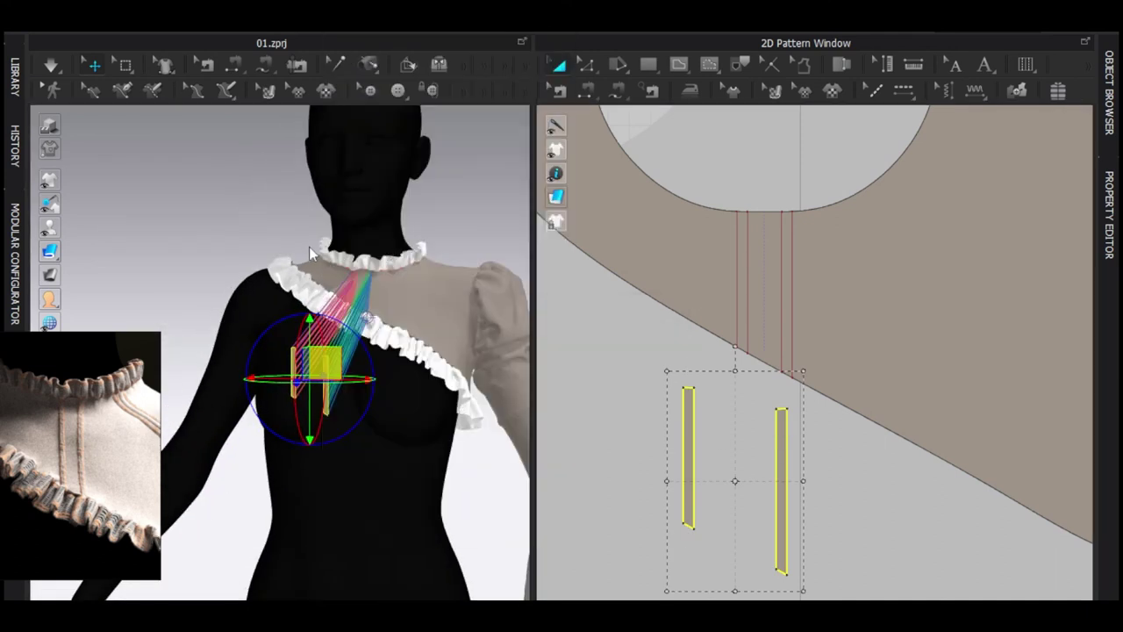
{"action": "key", "text": "f"}
{"action": "scroll", "coordinate": [405, 305], "scroll_direction": "down", "scroll_amount": 5}
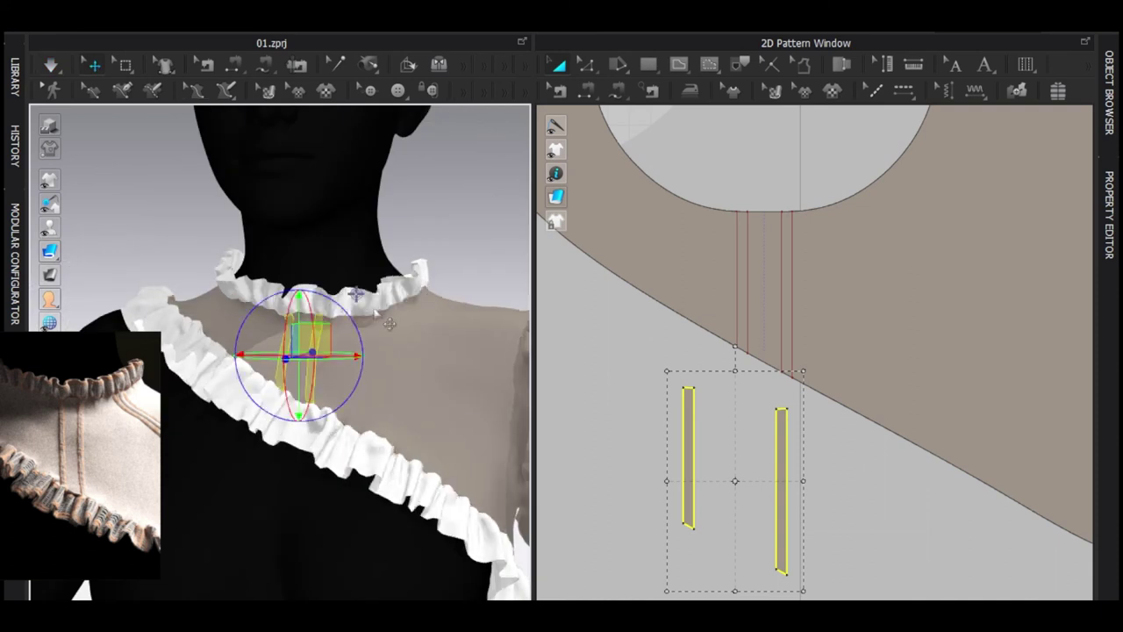
Freeze every pattern of the garment, leaving only the two narrow strips unfrozen
{"action": "key", "text": "ctrl+a"}
{"action": "key", "text": "ctrl+k"}
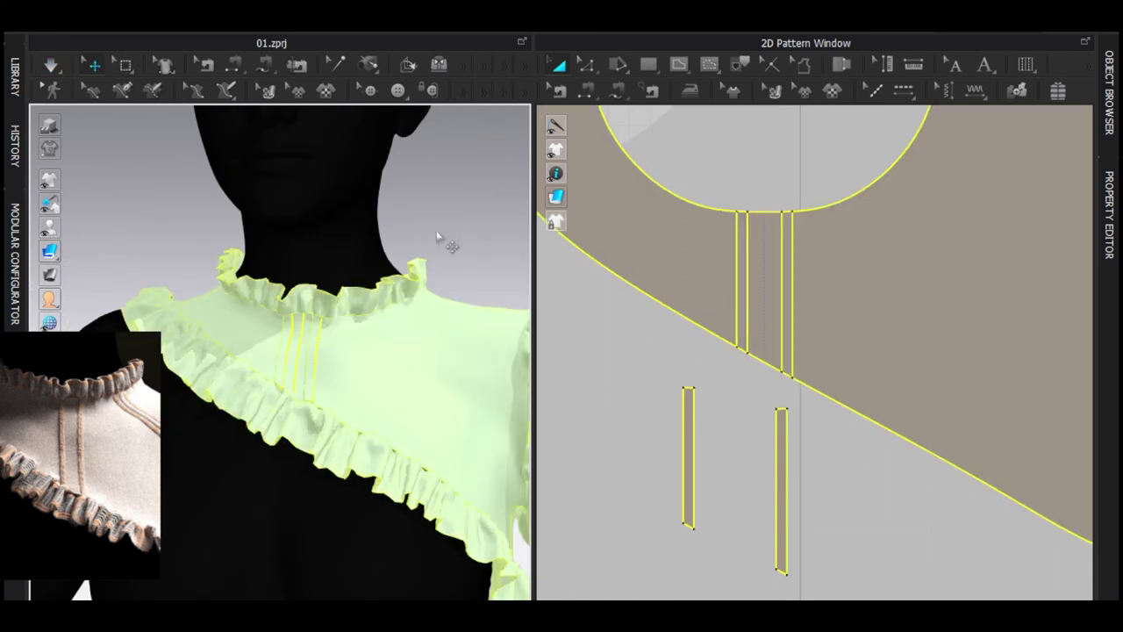
{"action": "scroll", "coordinate": [308, 361], "scroll_direction": "up", "scroll_amount": 5}
{"action": "left_click", "coordinate": [120, 182]}
{"action": "left_click", "coordinate": [287, 339]}
{"action": "left_click", "coordinate": [351, 348], "text": "shift"}
{"action": "key", "text": "ctrl+k"}
Change the particle distance of the two strips and simulate them on the frozen bodice
{"action": "left_click", "coordinate": [90, 139]}
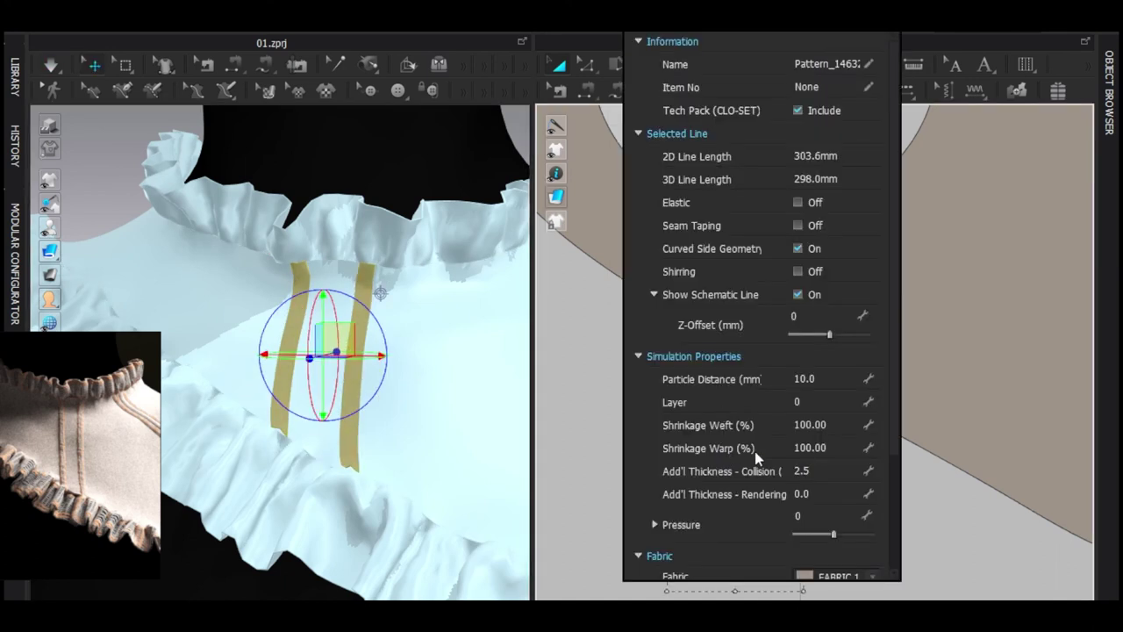
{"action": "left_click", "coordinate": [837, 377]}
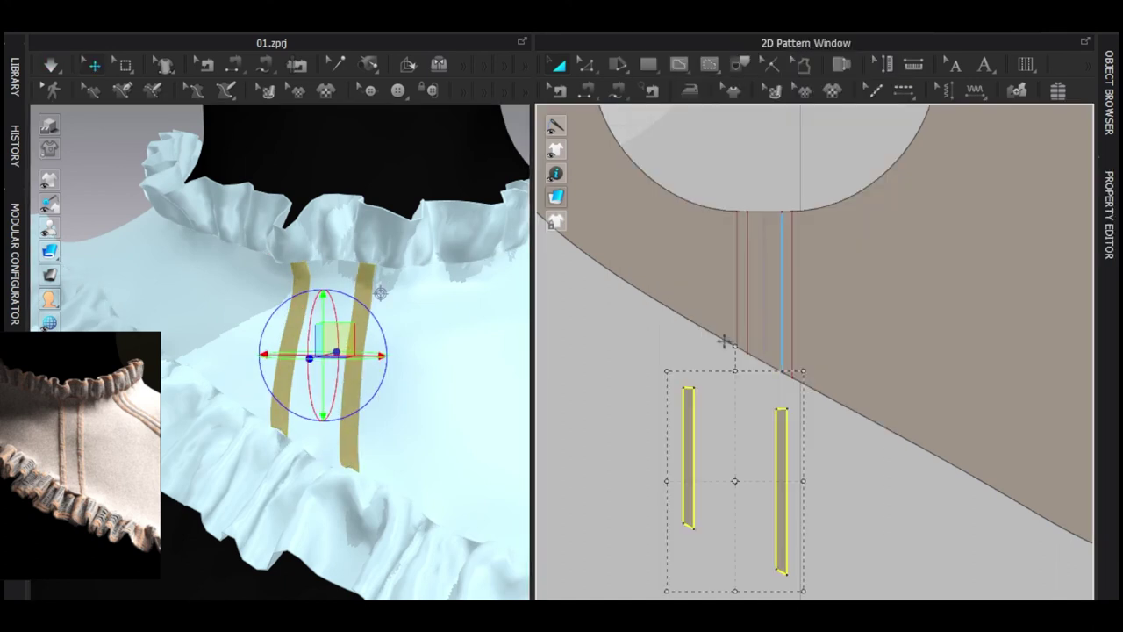
{"action": "left_click", "coordinate": [165, 172]}
{"action": "key", "text": "space"}
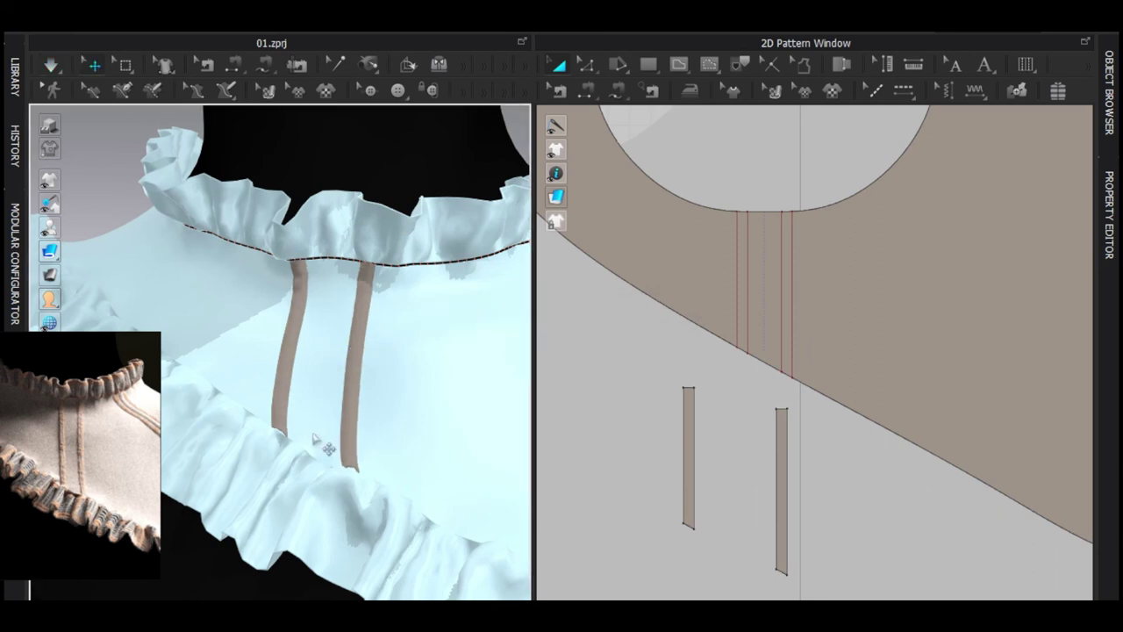
Extend or trim the lower ends of the four vertical internal lines to the pattern outline, adding points there
{"action": "key", "text": "z"}
{"action": "scroll", "coordinate": [773, 439], "scroll_direction": "up", "scroll_amount": 5}
{"action": "left_click_drag", "start_coordinate": [700, 364], "coordinate": [702, 366]}
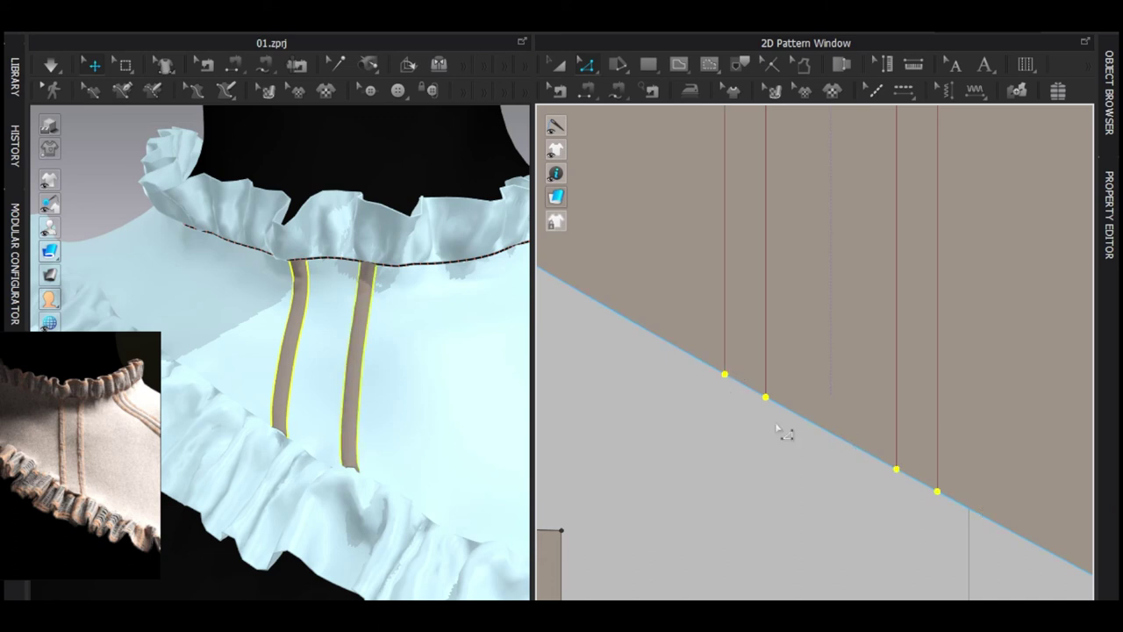
{"action": "right_click", "coordinate": [727, 377]}
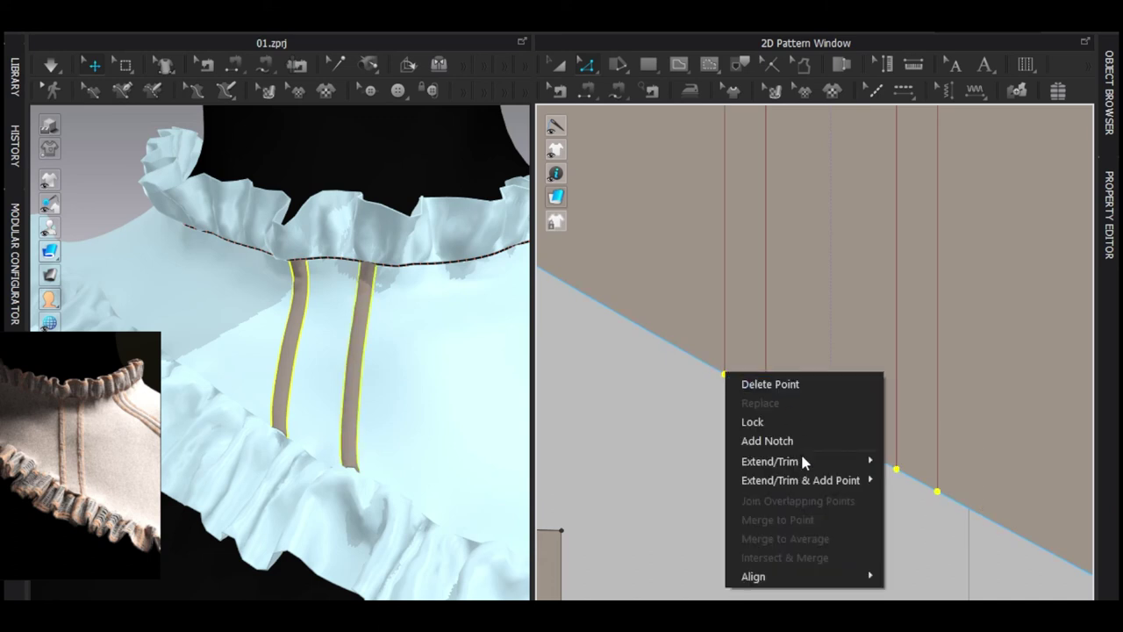
{"action": "mouse_move", "coordinate": [780, 468]}
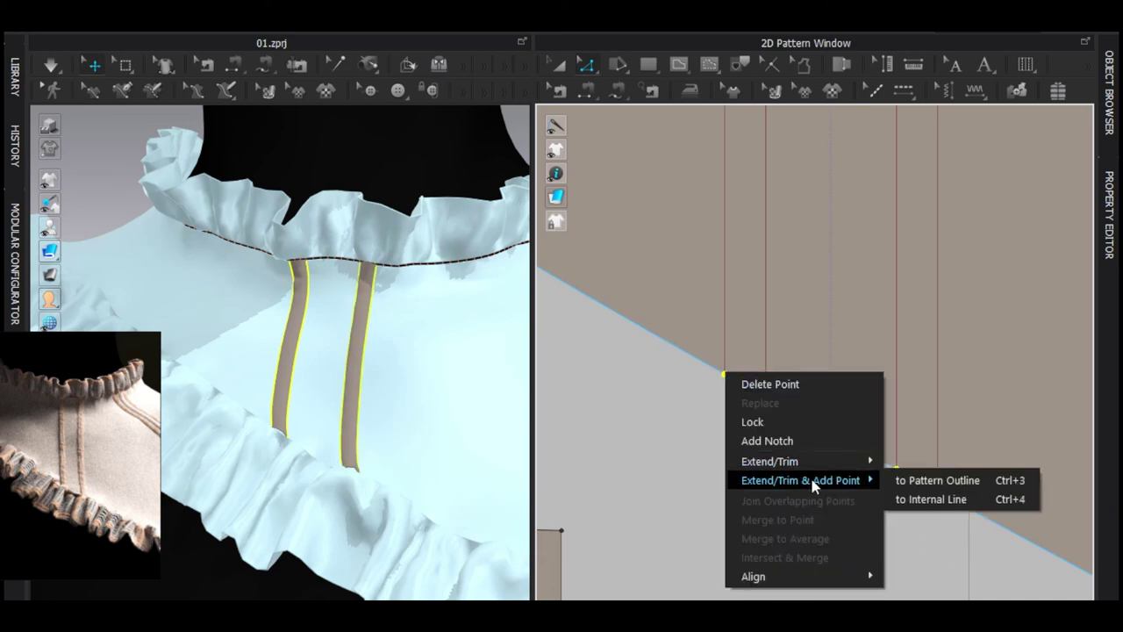
{"action": "left_click", "coordinate": [917, 478]}
{"action": "left_click", "coordinate": [831, 464]}
Extend or trim the upper ends of the four vertical lines to the neckline outline, adding points there
{"action": "scroll", "coordinate": [783, 349], "scroll_direction": "down", "scroll_amount": 4}
{"action": "middle_click_drag", "start_coordinate": [782, 231], "coordinate": [783, 416]}
{"action": "left_click_drag", "start_coordinate": [735, 277], "coordinate": [921, 407]}
{"action": "right_click", "coordinate": [757, 325]}
{"action": "mouse_move", "coordinate": [838, 430]}
{"action": "left_click", "coordinate": [968, 429]}
Sew both short ends of the shorter strip to the matching neckline and lower-edge segments of the front bodice
{"action": "key", "text": "m"}
{"action": "scroll", "coordinate": [799, 444], "scroll_direction": "up", "scroll_amount": 5}
{"action": "middle_click_drag", "start_coordinate": [772, 579], "coordinate": [781, 277]}
{"action": "left_click", "coordinate": [770, 383]}
{"action": "scroll", "coordinate": [817, 413], "scroll_direction": "down", "scroll_amount": 6}
{"action": "scroll", "coordinate": [747, 412], "scroll_direction": "up", "scroll_amount": 3}
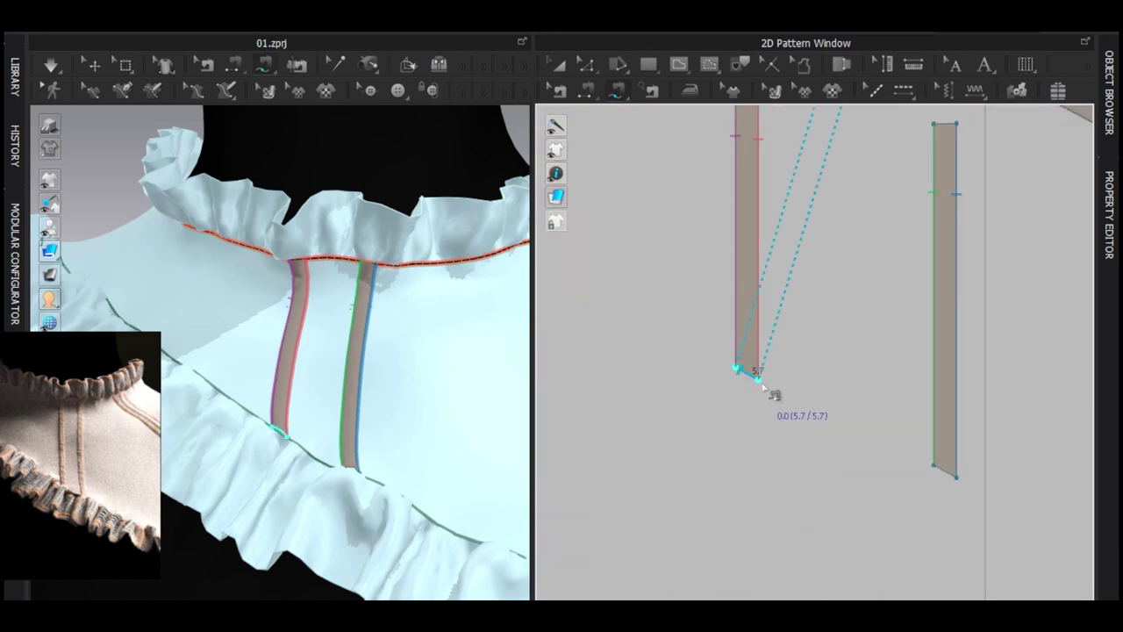
{"action": "scroll", "coordinate": [764, 386], "scroll_direction": "down", "scroll_amount": 3}
{"action": "scroll", "coordinate": [790, 421], "scroll_direction": "up", "scroll_amount": 2}
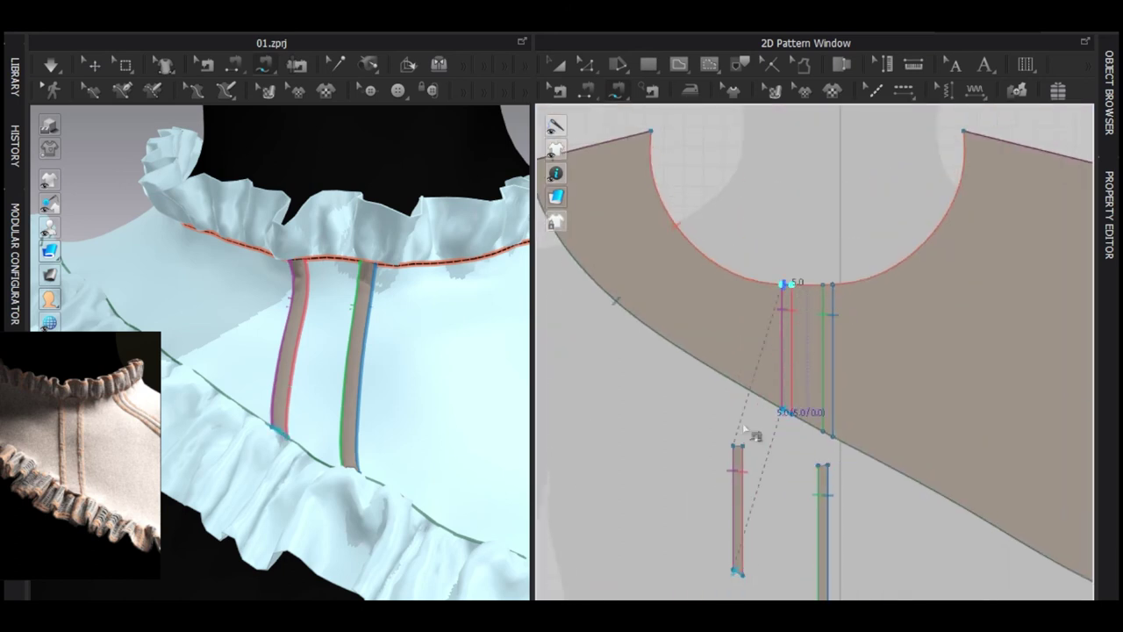
{"action": "left_click", "coordinate": [745, 447]}
Sew both short ends of the longer strip to its matching neckline and lower-edge segments on the bodice
{"action": "scroll", "coordinate": [826, 465], "scroll_direction": "up", "scroll_amount": 4}
{"action": "key", "text": "n"}
{"action": "left_click", "coordinate": [830, 465]}
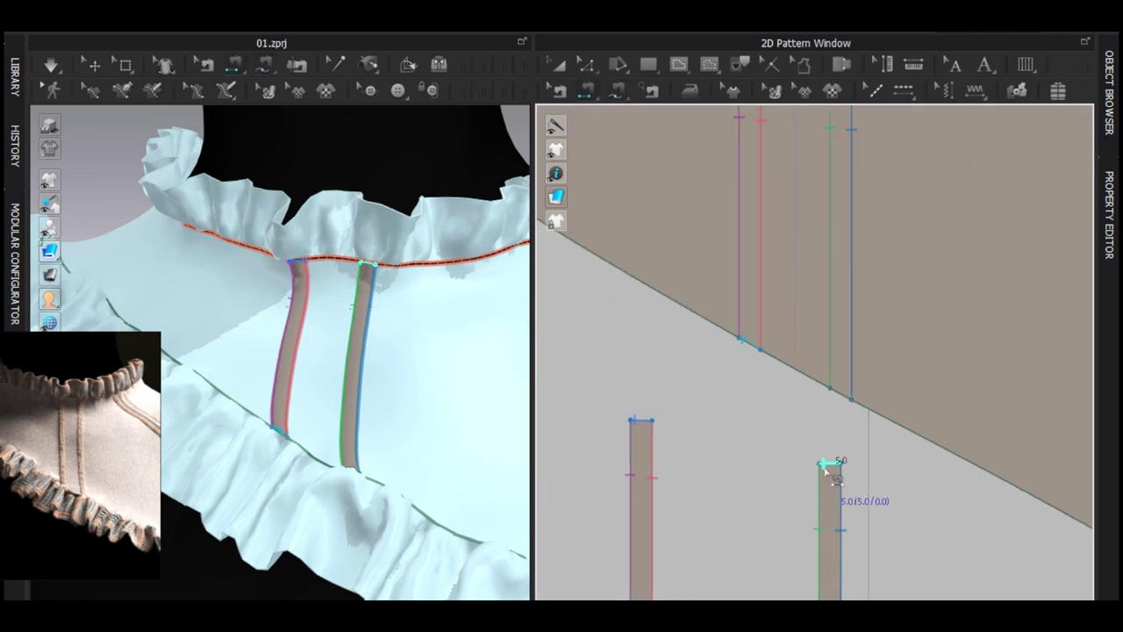
{"action": "scroll", "coordinate": [822, 424], "scroll_direction": "down", "scroll_amount": 4}
{"action": "left_click", "coordinate": [826, 271]}
{"action": "left_click", "coordinate": [828, 412]}
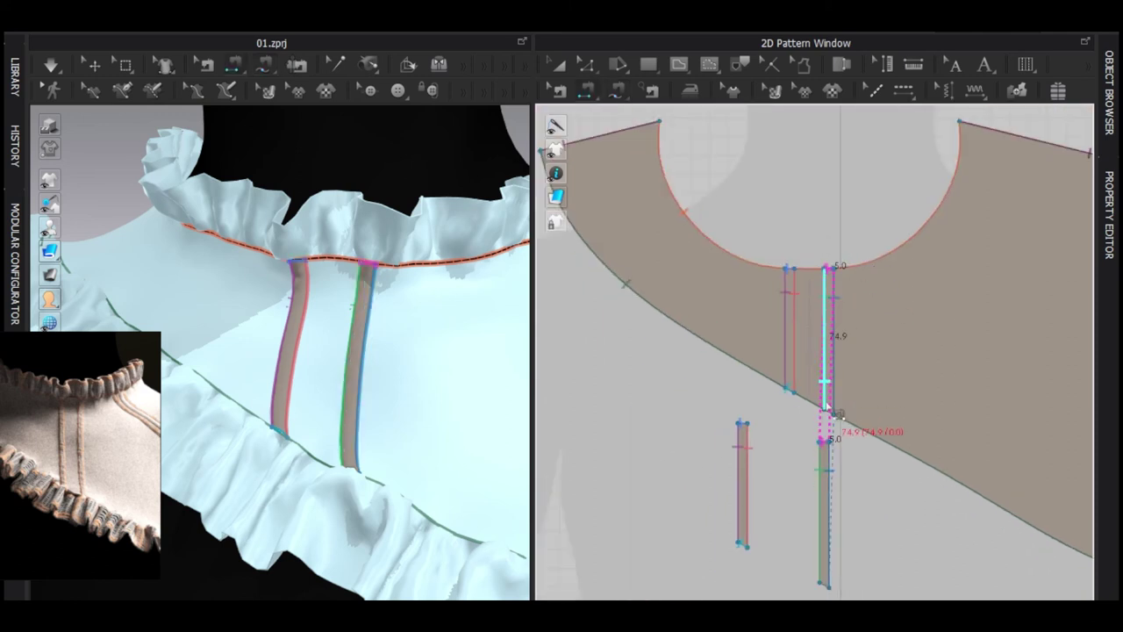
{"action": "middle_click_drag", "start_coordinate": [823, 457], "coordinate": [819, 292]}
{"action": "left_click", "coordinate": [822, 438]}
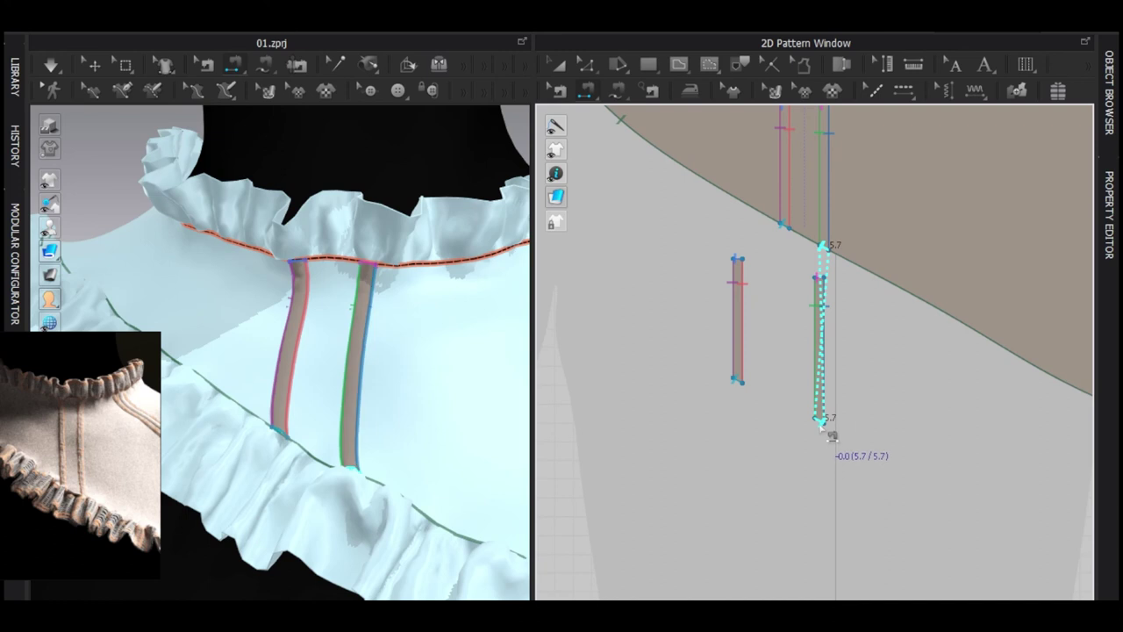
Simulate the newly sewn strips, unfreeze all patterns and simulate the whole garment
{"action": "key", "text": "a"}
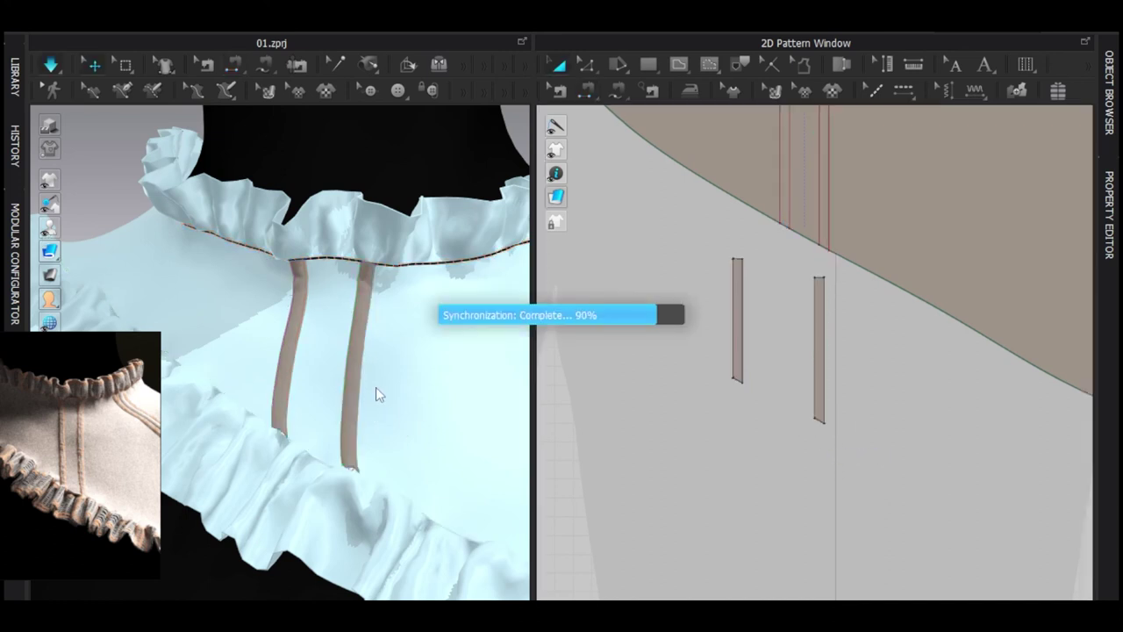
{"action": "left_click", "coordinate": [108, 155]}
{"action": "key", "text": "ctrl+a"}
{"action": "key", "text": "ctrl+k"}
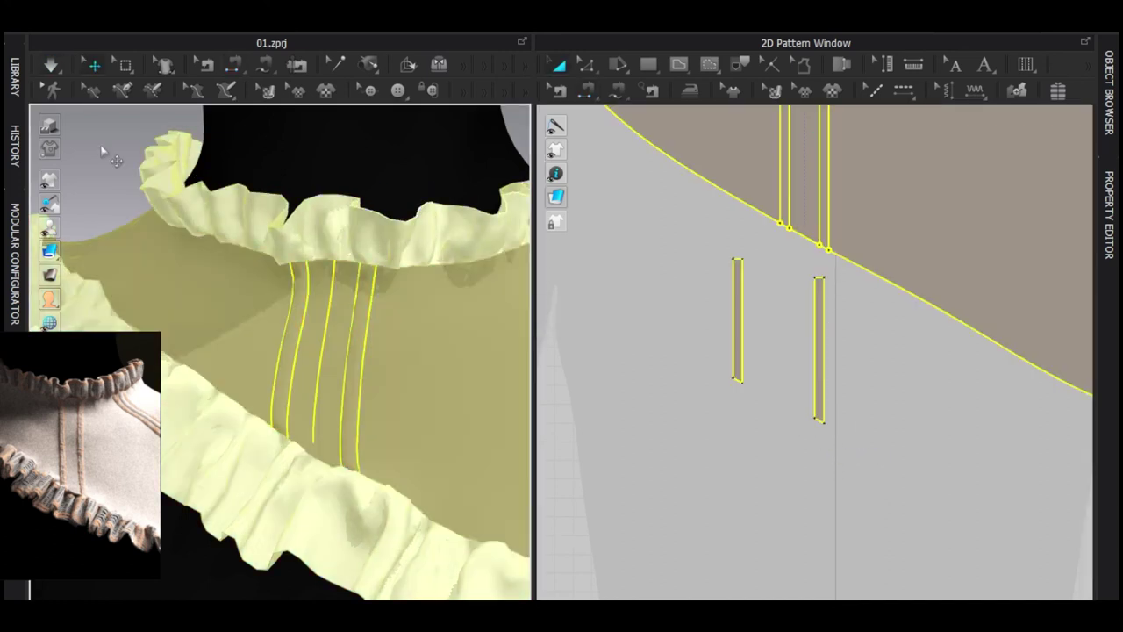
{"action": "left_click", "coordinate": [108, 155]}
{"action": "key", "text": "space"}
Examine the shoulder side of the bodice and the diagonal seam strips in the reference photo
{"action": "scroll", "coordinate": [261, 370], "scroll_direction": "down", "scroll_amount": 5}
{"action": "right_click_drag", "start_coordinate": [351, 374], "coordinate": [410, 367]}
{"action": "scroll", "coordinate": [373, 395], "scroll_direction": "up", "scroll_amount": 1}
{"action": "scroll", "coordinate": [339, 385], "scroll_direction": "up", "scroll_amount": 3}
{"action": "middle_click_drag", "start_coordinate": [342, 386], "coordinate": [156, 376]}
{"action": "scroll", "coordinate": [92, 422], "scroll_direction": "down", "scroll_amount": 4}
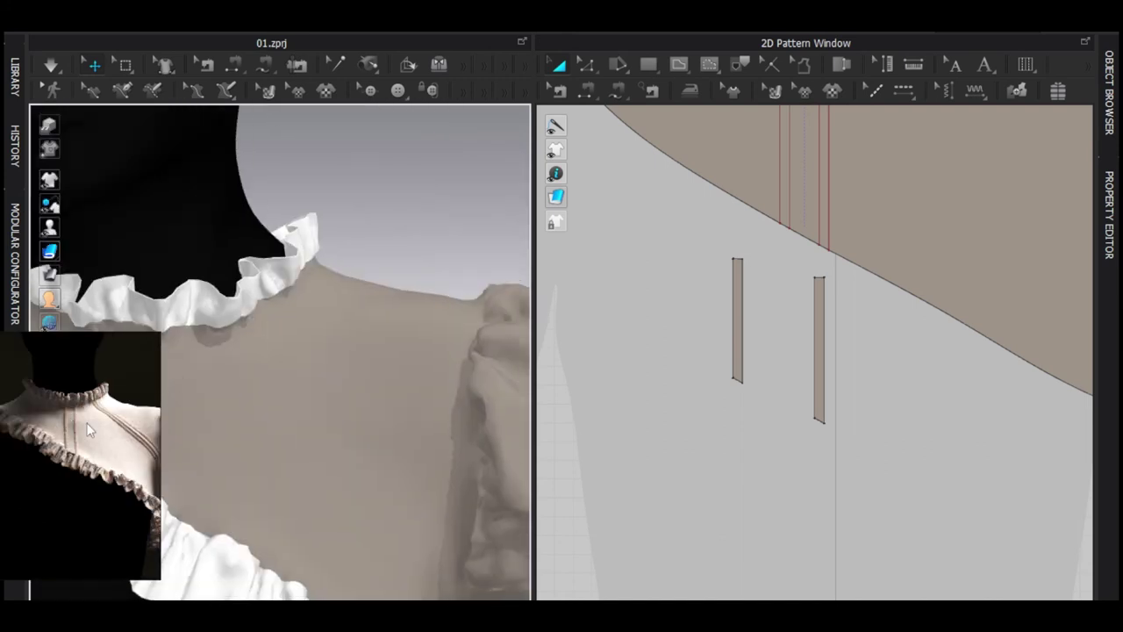
{"action": "middle_click_drag", "start_coordinate": [133, 427], "coordinate": [93, 421]}
{"action": "scroll", "coordinate": [93, 420], "scroll_direction": "up", "scroll_amount": 4}
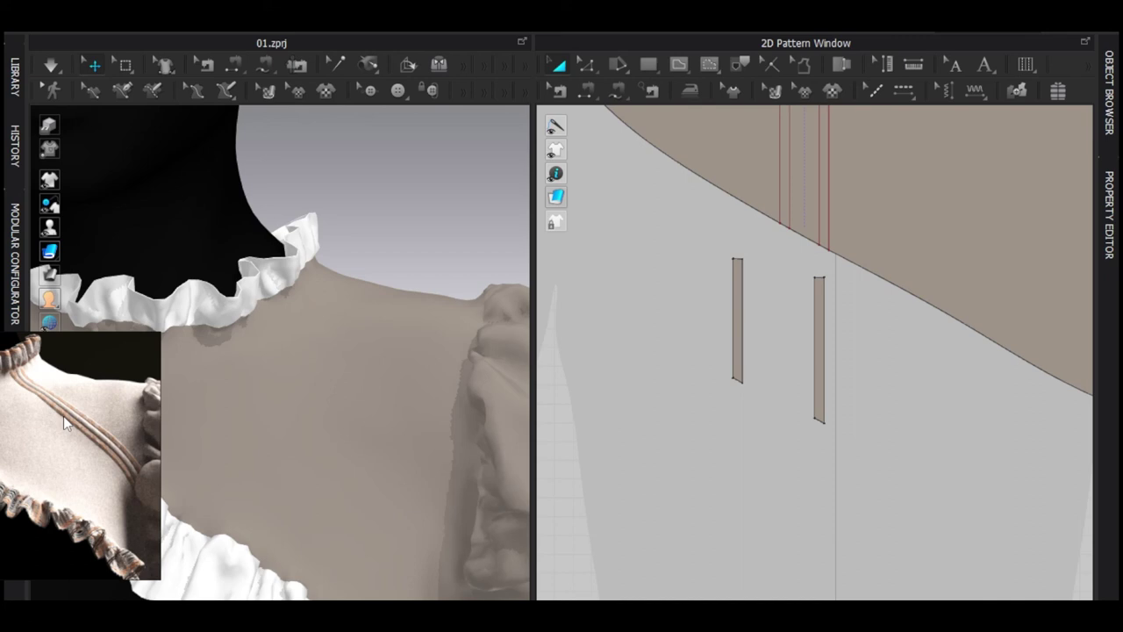
Draw a straight diagonal internal line about 138 mm long on the front bodice from the neckline curve to the sleeve-side armhole
{"action": "left_click", "coordinate": [343, 389]}
{"action": "middle_click_drag", "start_coordinate": [340, 364], "coordinate": [406, 372]}
{"action": "scroll", "coordinate": [353, 383], "scroll_direction": "down", "scroll_amount": 3}
{"action": "right_click_drag", "start_coordinate": [353, 383], "coordinate": [389, 393]}
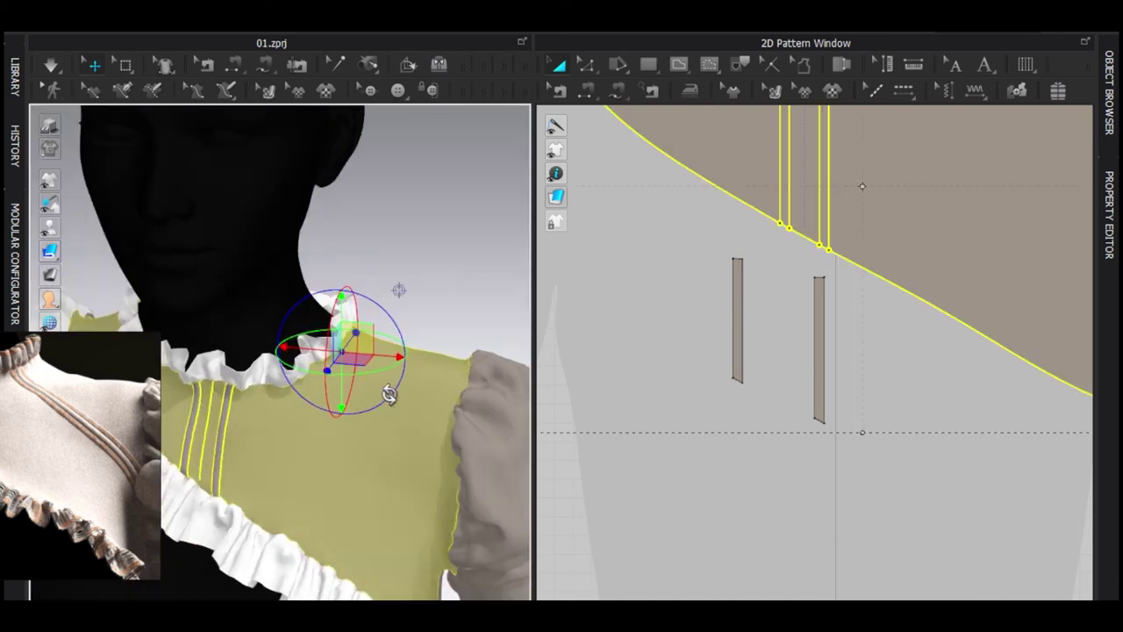
{"action": "scroll", "coordinate": [852, 288], "scroll_direction": "down", "scroll_amount": 3}
{"action": "scroll", "coordinate": [926, 186], "scroll_direction": "up", "scroll_amount": 3}
{"action": "middle_click_drag", "start_coordinate": [926, 186], "coordinate": [738, 266]}
{"action": "key", "text": "g"}
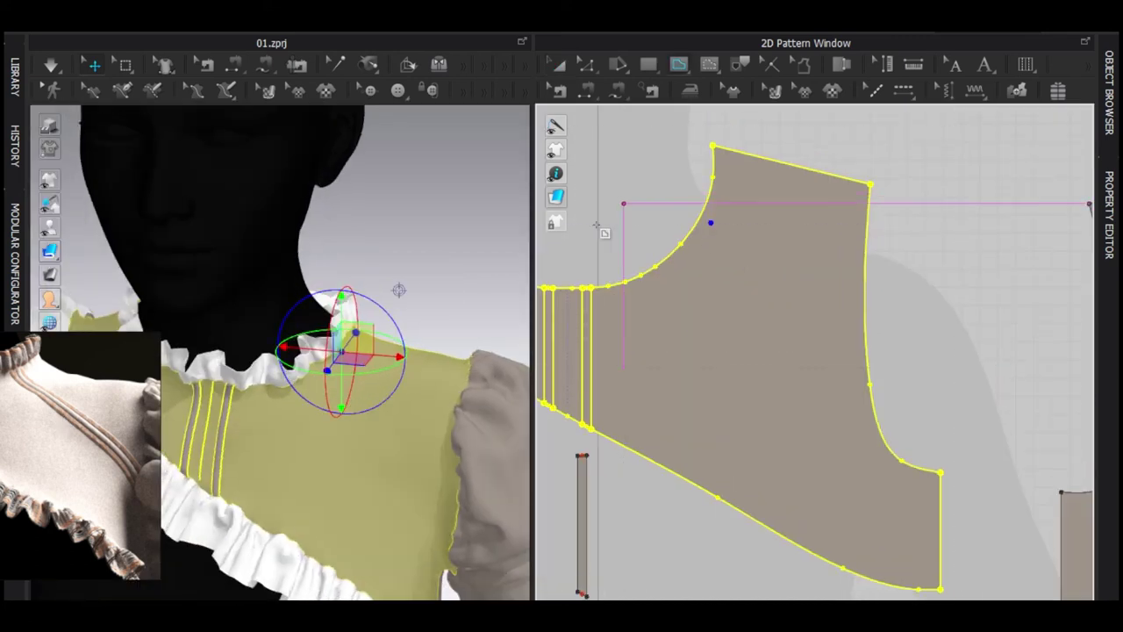
{"action": "left_click", "coordinate": [369, 422]}
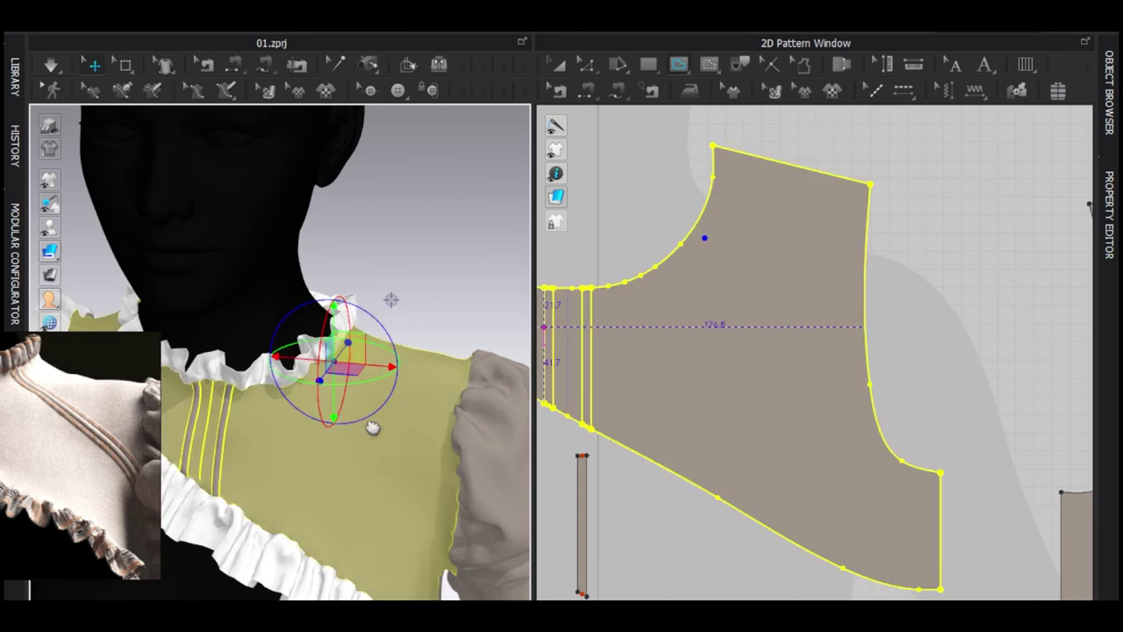
{"action": "right_click_drag", "start_coordinate": [369, 422], "coordinate": [401, 441]}
{"action": "left_click", "coordinate": [426, 437]}
{"action": "left_click", "coordinate": [421, 431]}
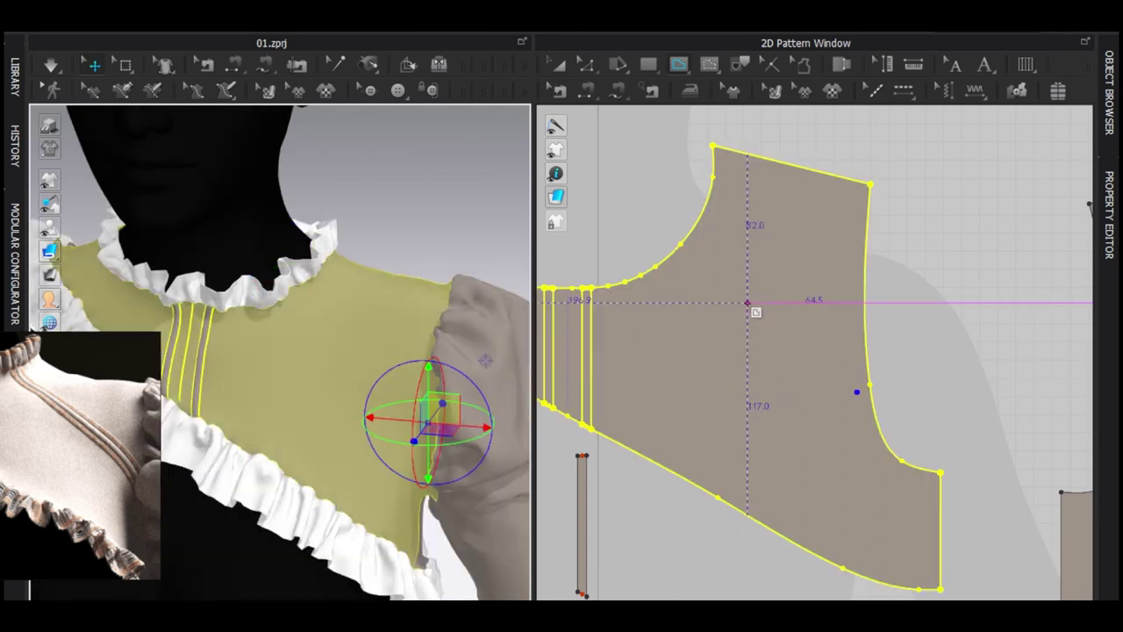
{"action": "left_click", "coordinate": [699, 230]}
{"action": "double_click", "coordinate": [857, 387]}
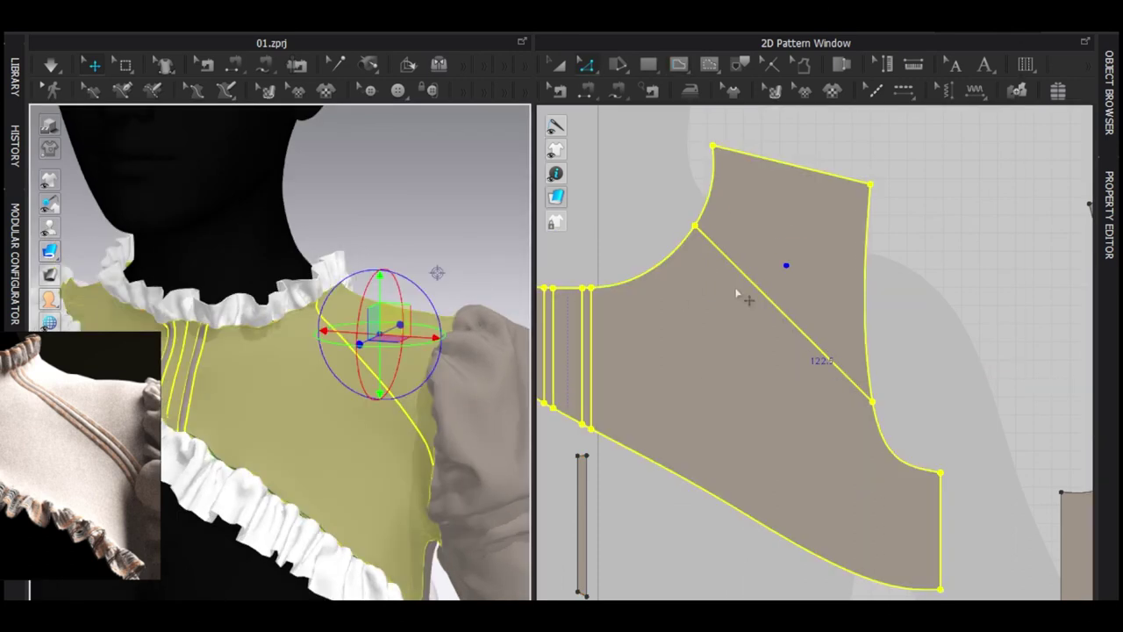
Offset the diagonal line once on both sides as internal lines extended to the pattern outline
{"action": "scroll", "coordinate": [746, 294], "scroll_direction": "up", "scroll_amount": 3}
{"action": "left_click", "coordinate": [587, 64]}
{"action": "middle_click_drag", "start_coordinate": [620, 170], "coordinate": [651, 218]}
{"action": "left_click", "coordinate": [754, 295]}
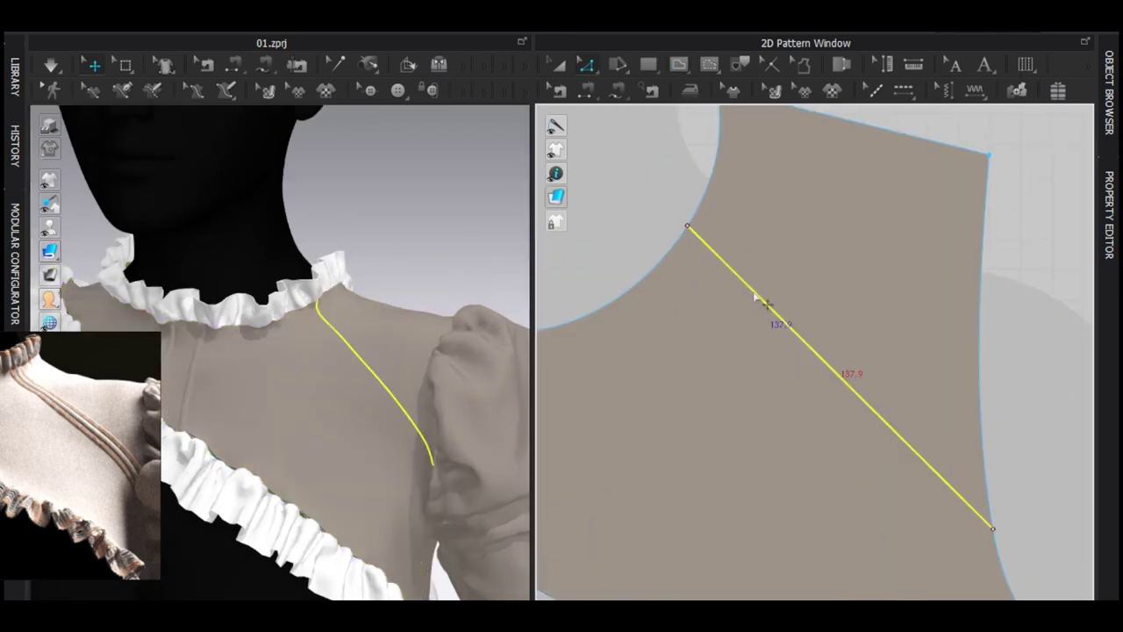
{"action": "right_click", "coordinate": [766, 303]}
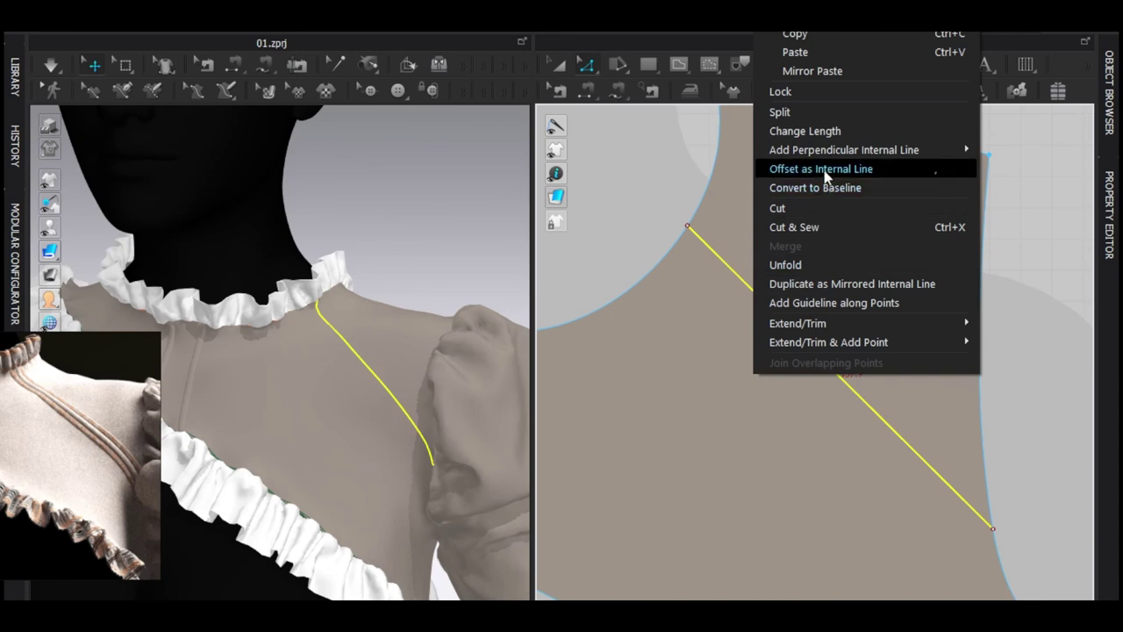
{"action": "left_click", "coordinate": [625, 204]}
{"action": "left_click_drag", "start_coordinate": [546, 159], "coordinate": [493, 157]}
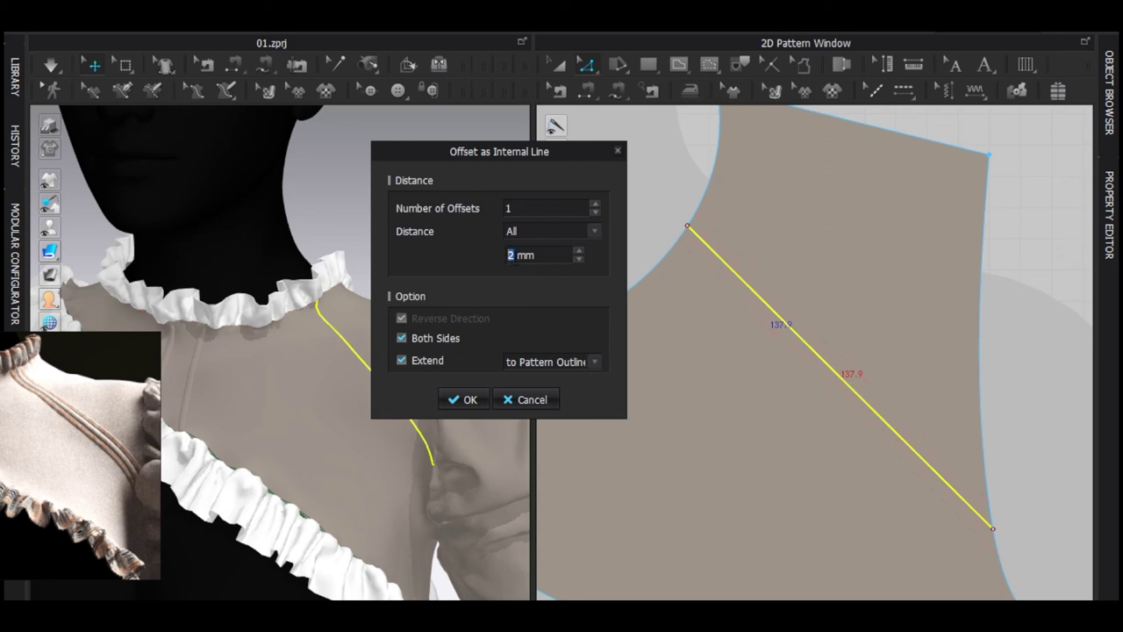
{"action": "left_click", "coordinate": [464, 399]}
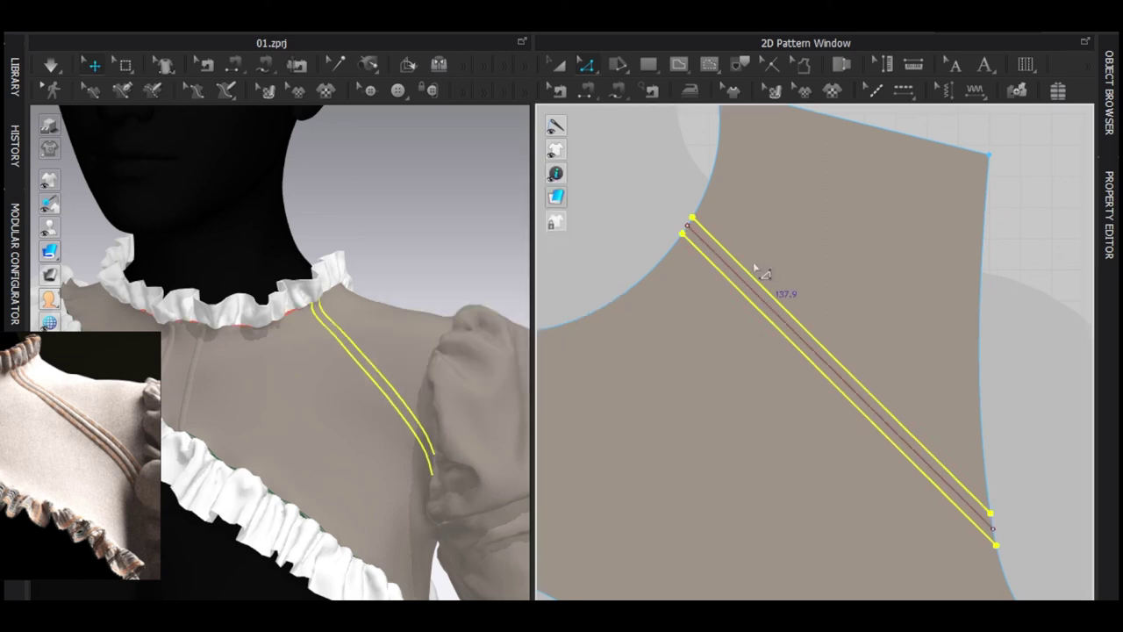
Delete the middle diagonal line and copy the strip between the two offset lines as a separate piece above the shoulder
{"action": "key", "text": "Delete"}
{"action": "left_click", "coordinate": [722, 275]}
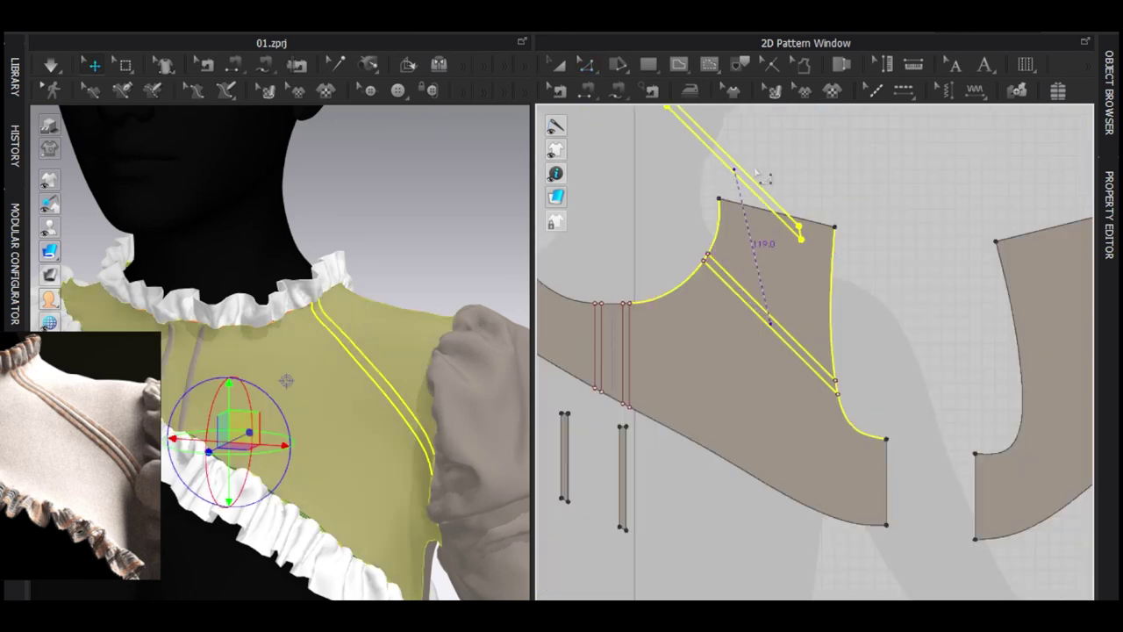
{"action": "left_click_drag", "start_coordinate": [752, 176], "coordinate": [835, 181]}
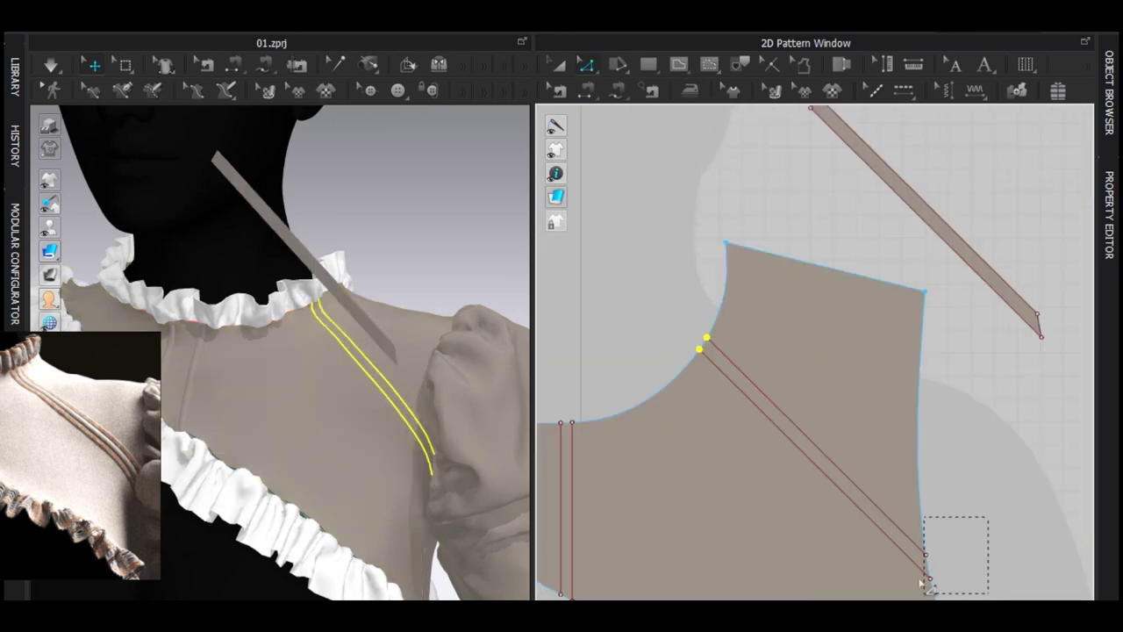
Extend or trim all four ends of the two diagonal lines to the pattern outline, adding points at the neckline and armhole
{"action": "left_click_drag", "start_coordinate": [922, 584], "coordinate": [923, 586]}
{"action": "right_click", "coordinate": [706, 338]}
{"action": "mouse_move", "coordinate": [790, 449]}
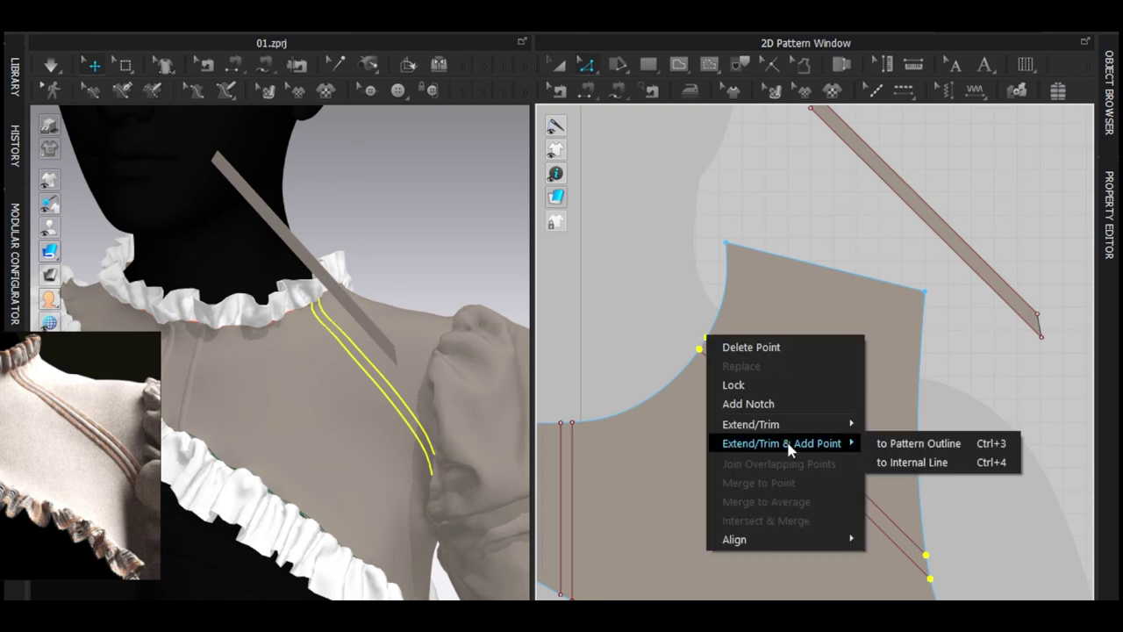
{"action": "left_click", "coordinate": [907, 445]}
{"action": "scroll", "coordinate": [909, 217], "scroll_direction": "up", "scroll_amount": 1}
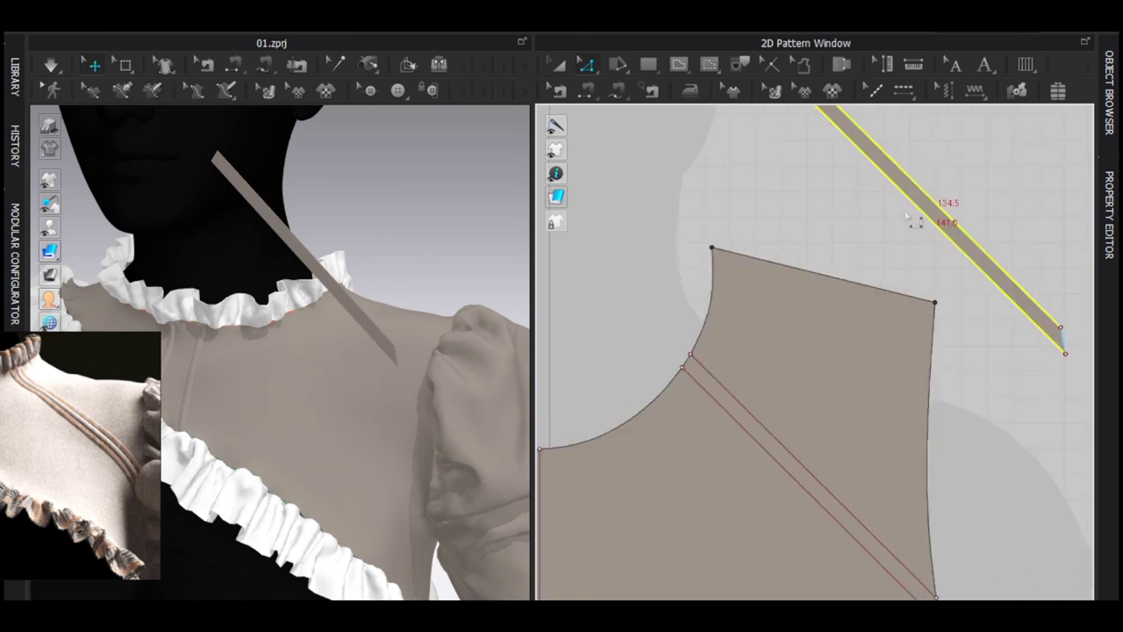
Sew both long edges of the copied diagonal strip to the two matching diagonal lines on the front bodice
{"action": "left_click", "coordinate": [906, 216]}
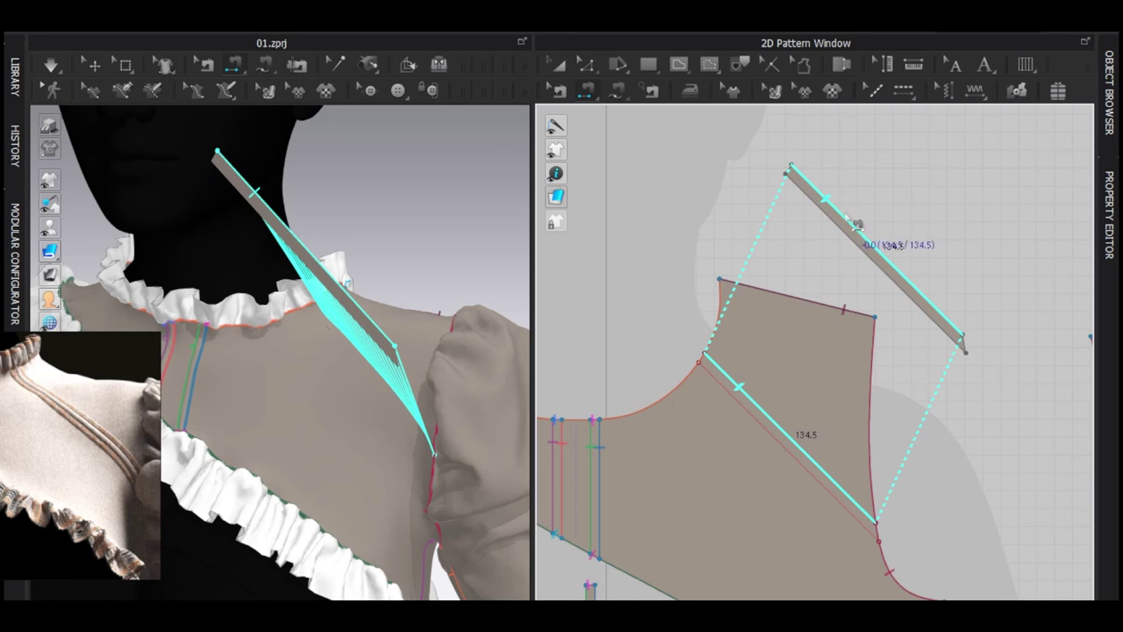
{"action": "left_click", "coordinate": [847, 219]}
{"action": "left_click", "coordinate": [840, 228]}
{"action": "left_click", "coordinate": [737, 400]}
Place the diagonal strip over the front bodice in the 3D view along its sewn lines
{"action": "key", "text": "a"}
{"action": "left_click", "coordinate": [314, 264]}
{"action": "right_click", "coordinate": [316, 265]}
{"action": "left_click", "coordinate": [436, 414]}
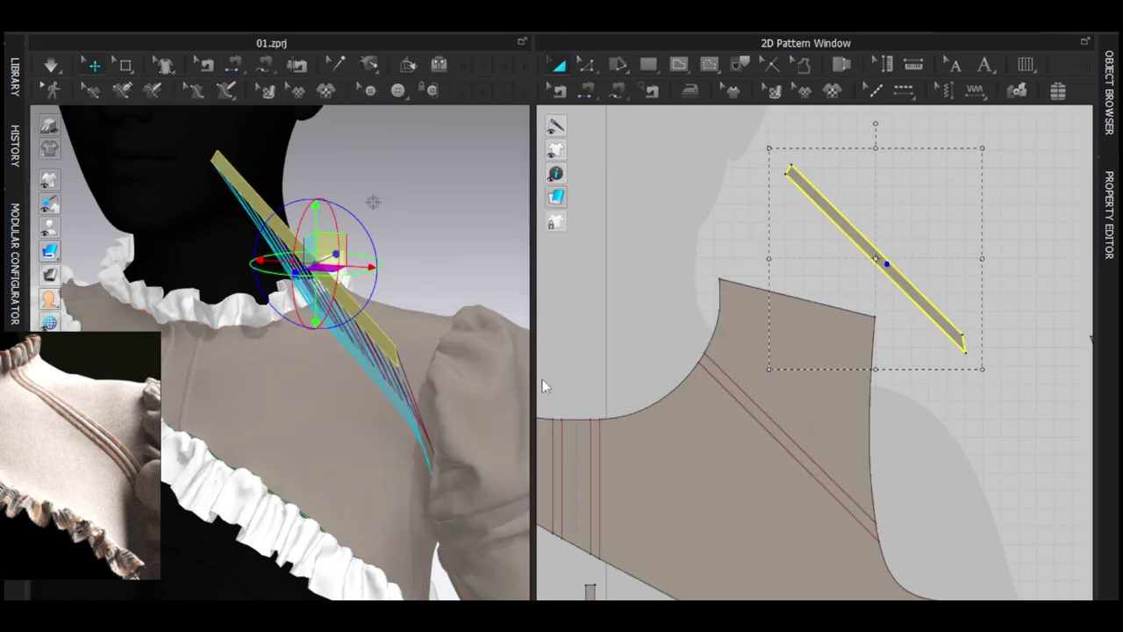
Sew the strip's short ends to the short armhole and neckline segments between the two diagonal lines
{"action": "key", "text": "n"}
{"action": "left_click", "coordinate": [967, 345]}
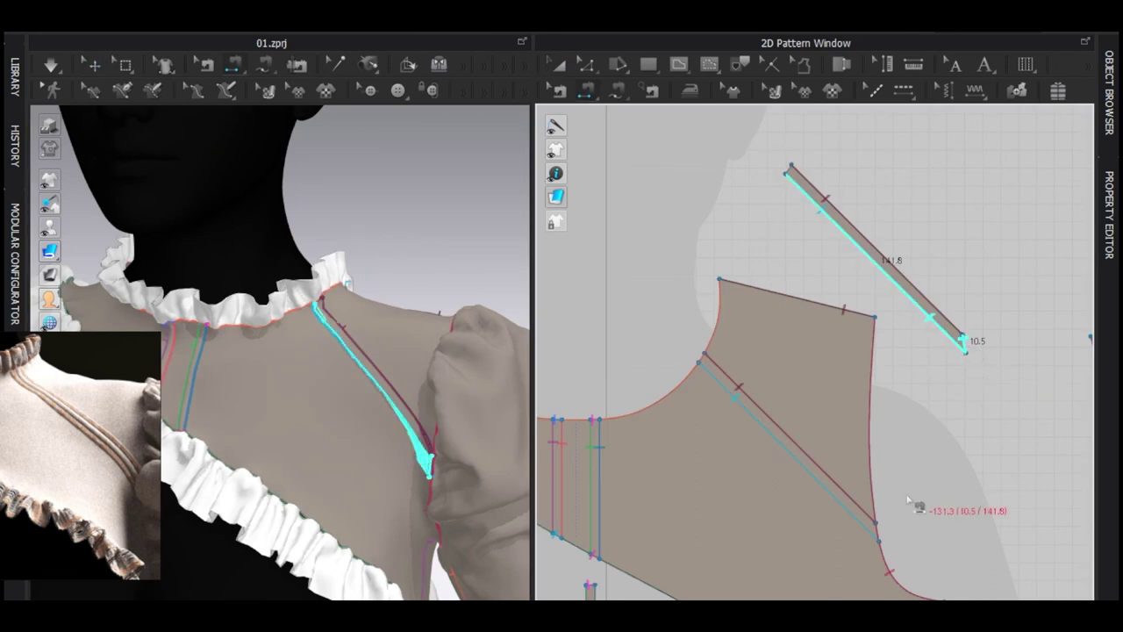
{"action": "left_click", "coordinate": [878, 529]}
{"action": "left_click", "coordinate": [706, 359]}
Set the diagonal strip's particle distance to 2 mm and simulate the garment
{"action": "key", "text": "a"}
{"action": "left_click", "coordinate": [847, 219]}
{"action": "left_click", "coordinate": [427, 190]}
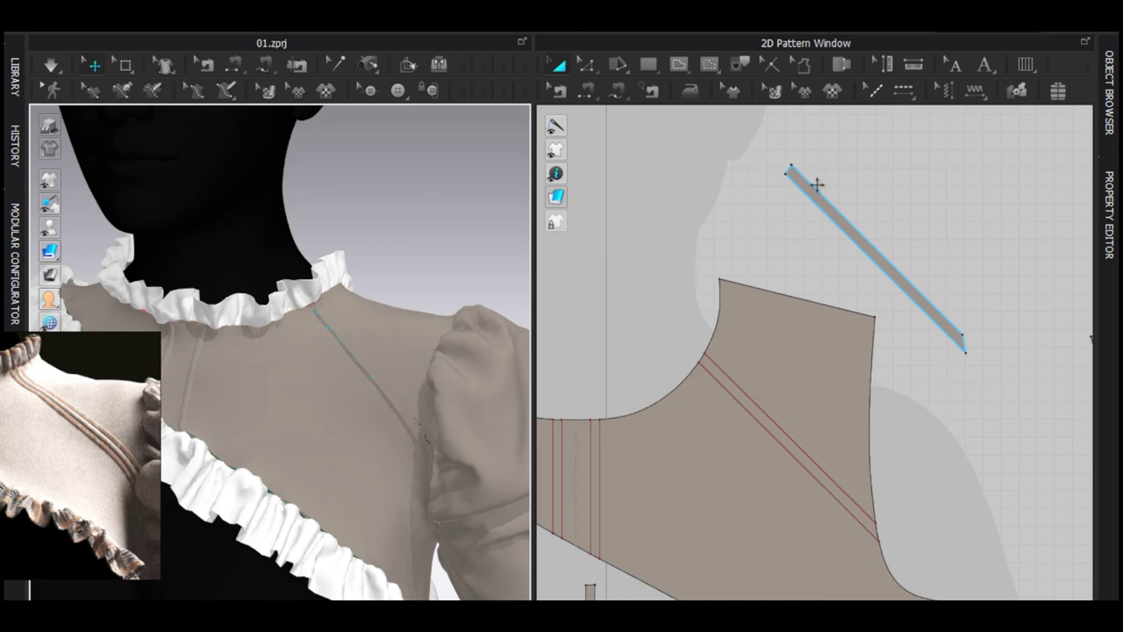
{"action": "left_click", "coordinate": [815, 196]}
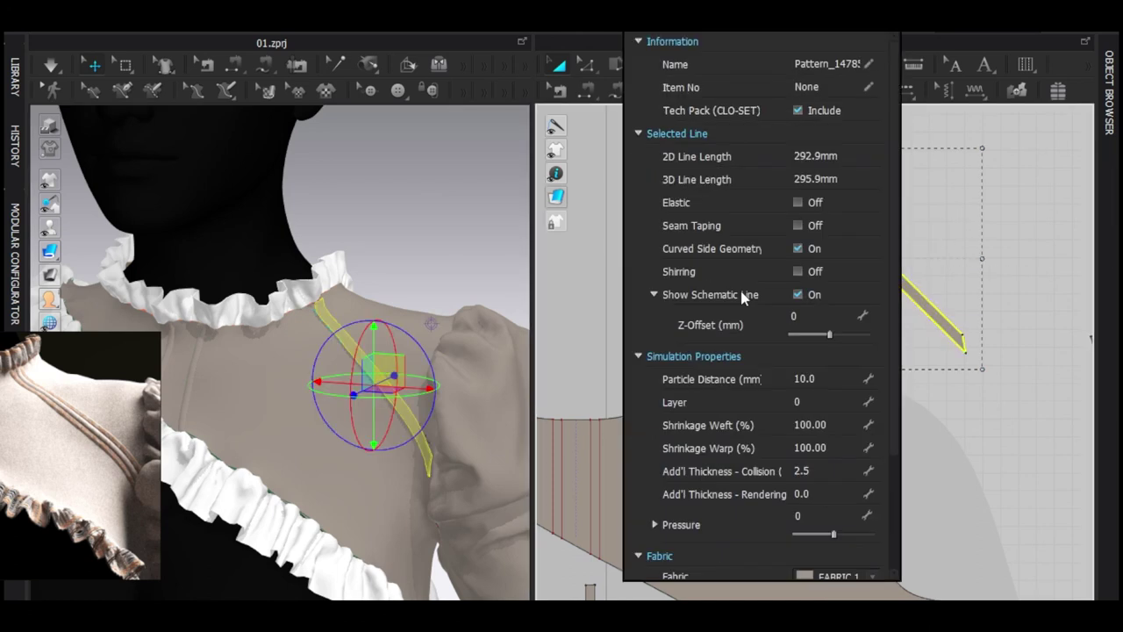
{"action": "left_click", "coordinate": [817, 380]}
{"action": "type", "text": "2"}
{"action": "key", "text": "Return"}
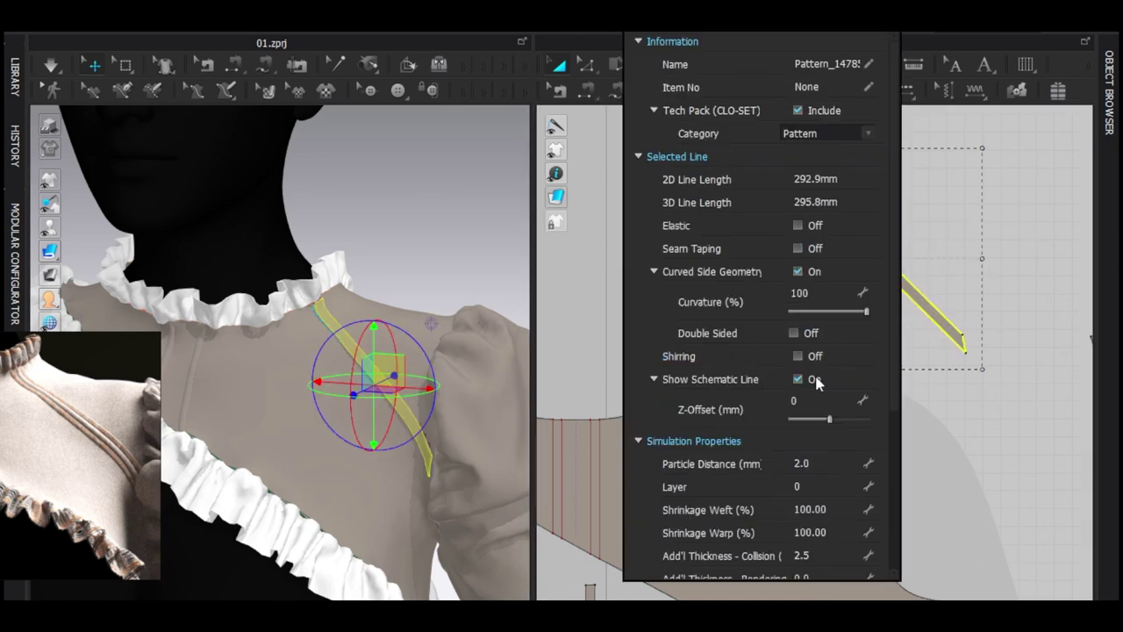
{"action": "left_click", "coordinate": [512, 207]}
{"action": "key", "text": "space"}
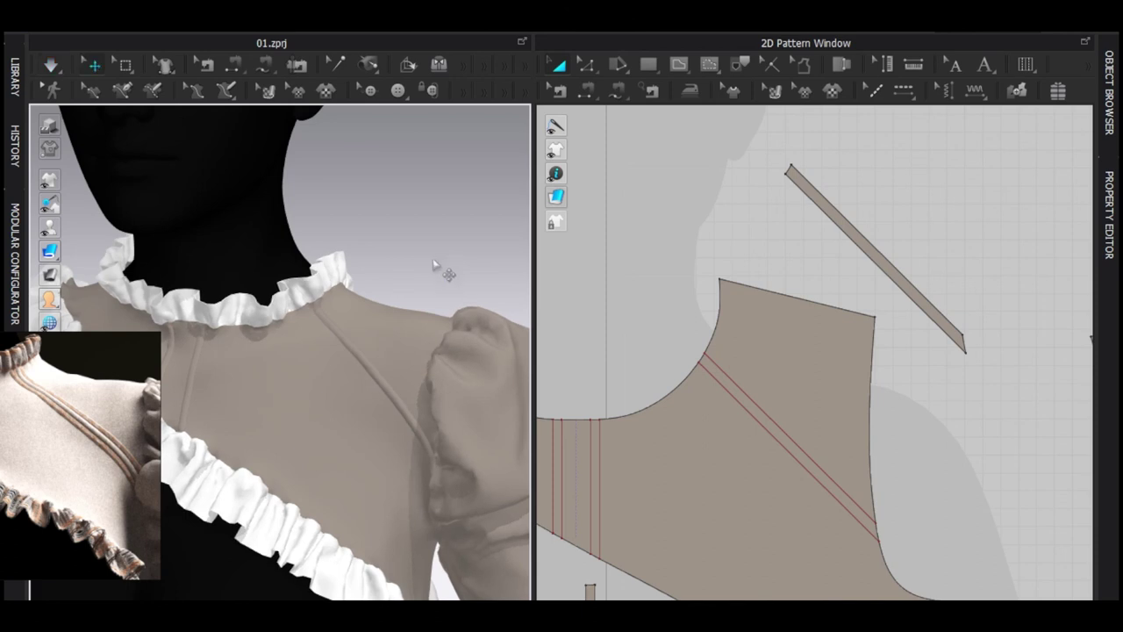
{"action": "scroll", "coordinate": [215, 383], "scroll_direction": "up", "scroll_amount": 4}
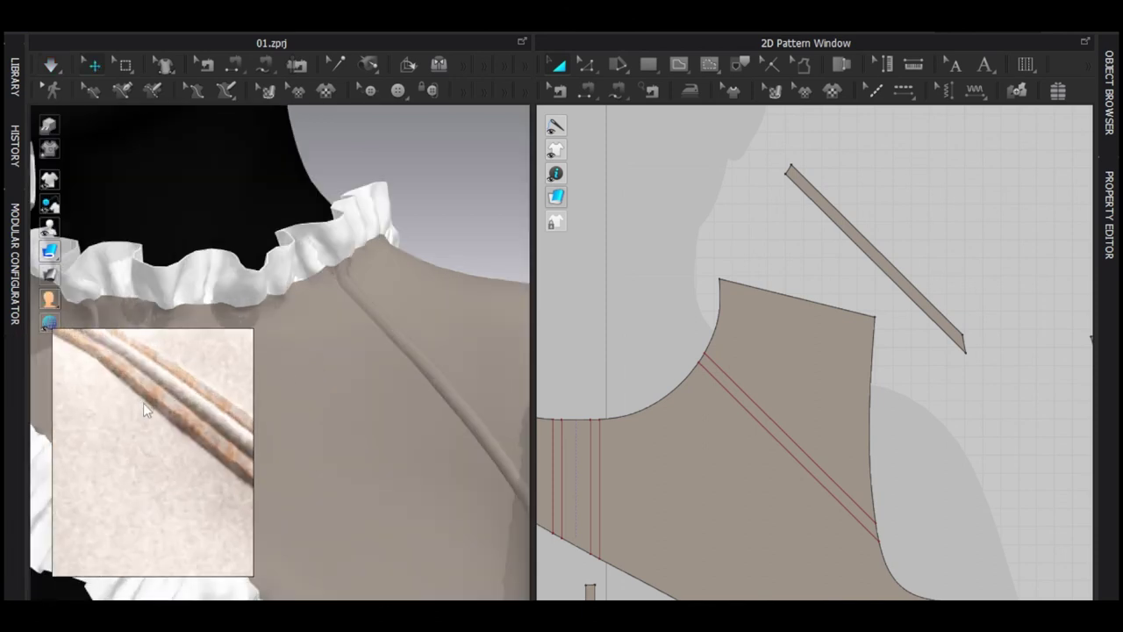
Offset the lower diagonal line by 2 mm away from the strip as an internal line extended to the pattern outline
{"action": "left_click", "coordinate": [792, 351]}
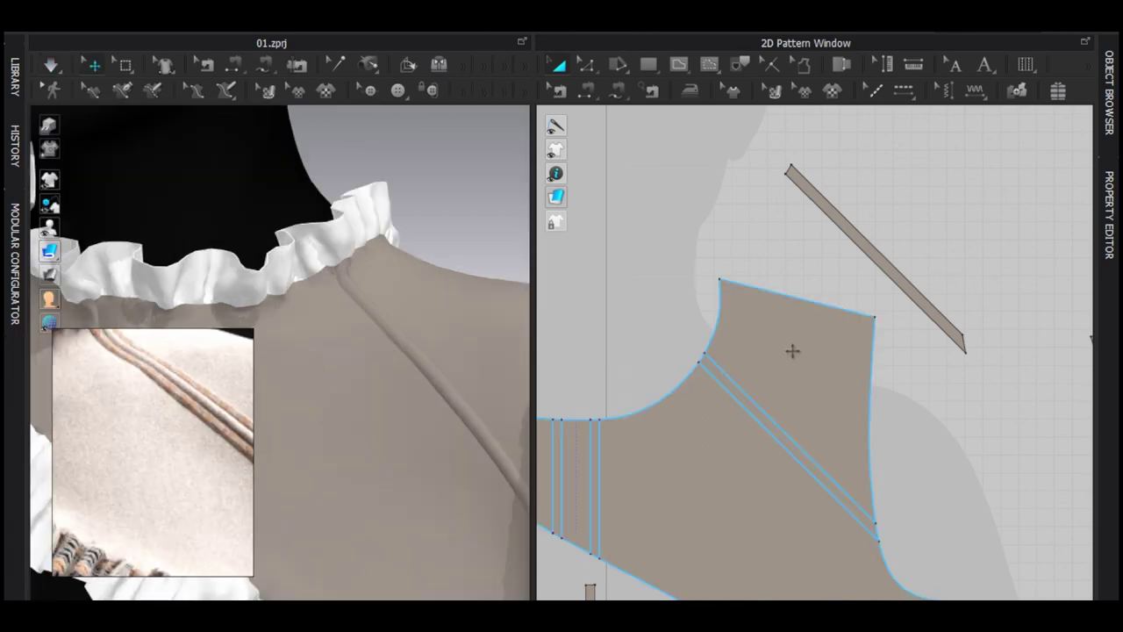
{"action": "scroll", "coordinate": [744, 367], "scroll_direction": "up", "scroll_amount": 3}
{"action": "left_click", "coordinate": [746, 360]}
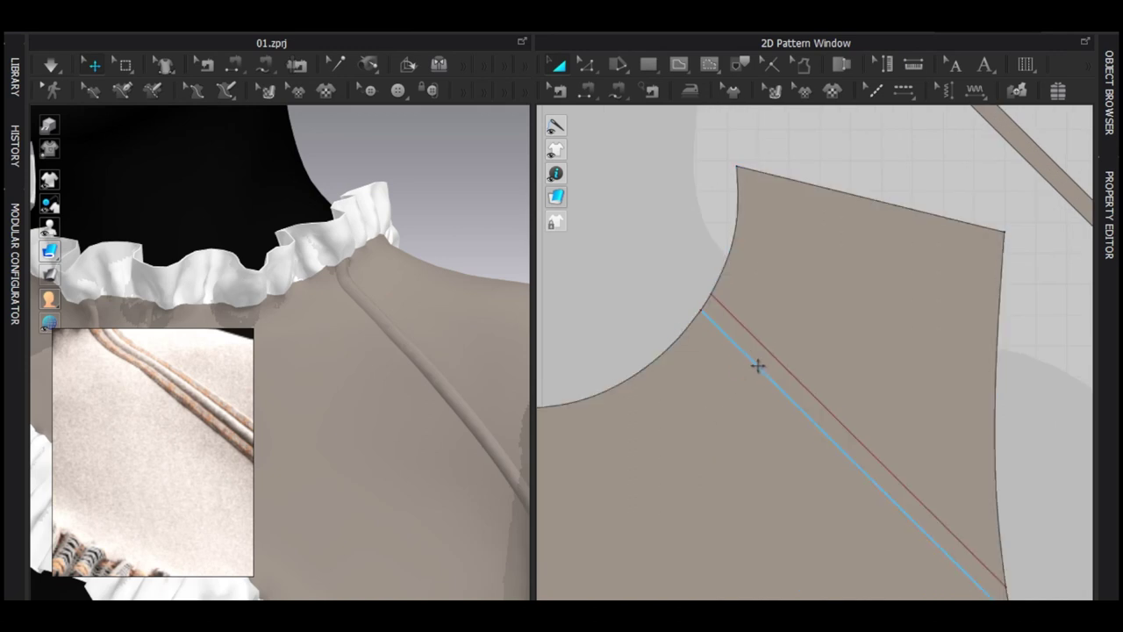
{"action": "left_click", "coordinate": [756, 364]}
{"action": "key", "text": "z"}
{"action": "left_click", "coordinate": [720, 331]}
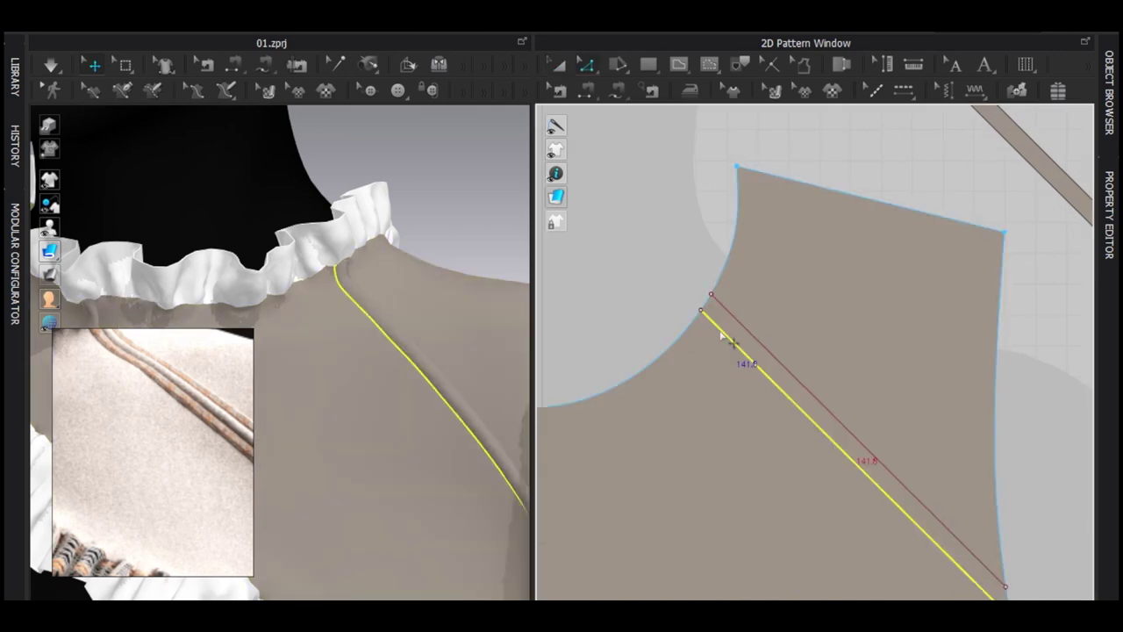
{"action": "key", "text": "o"}
{"action": "left_click_drag", "start_coordinate": [568, 158], "coordinate": [534, 151]}
{"action": "left_click", "coordinate": [457, 334]}
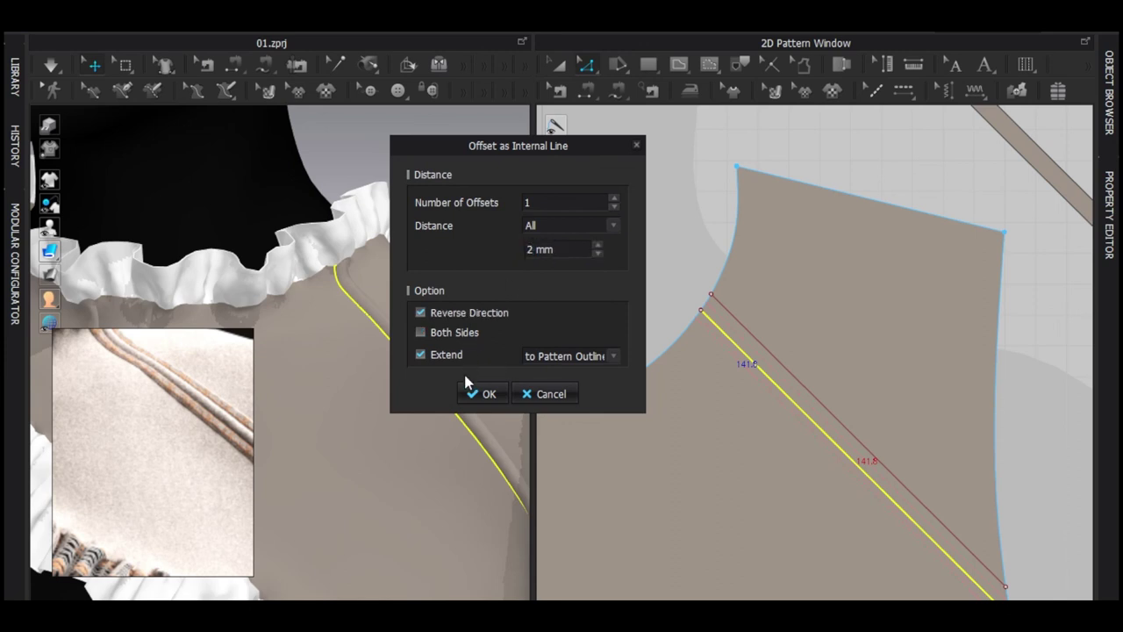
{"action": "left_click", "coordinate": [478, 390]}
Offset the upper diagonal line by 2 mm toward the shoulder as an internal line extended to the pattern outline
{"action": "left_click", "coordinate": [758, 340]}
{"action": "key", "text": "o"}
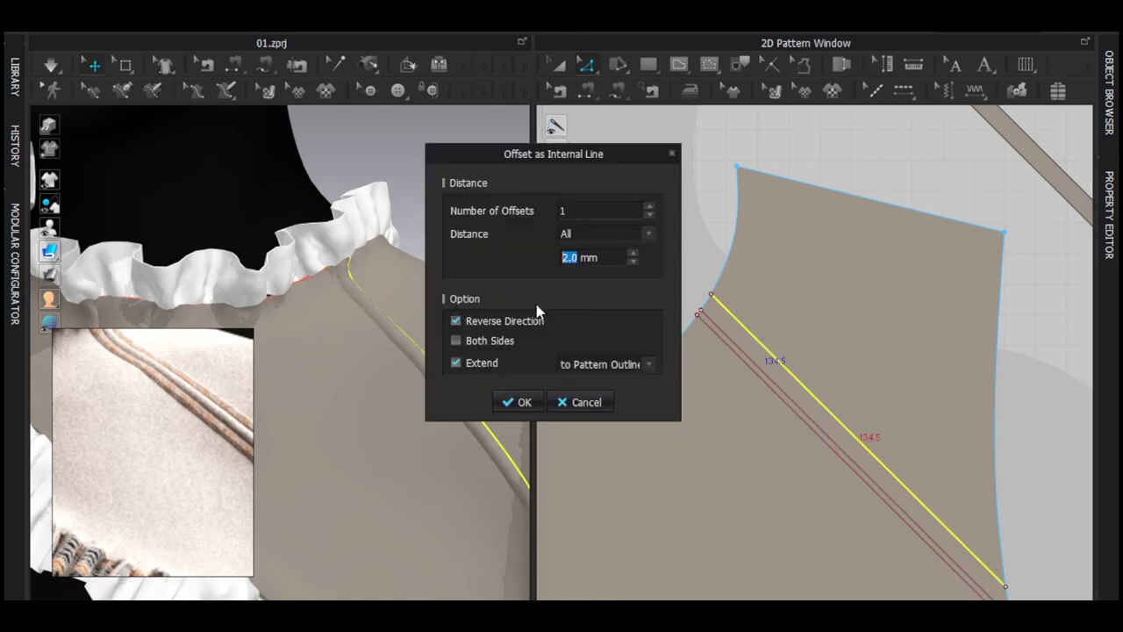
{"action": "left_click", "coordinate": [518, 402]}
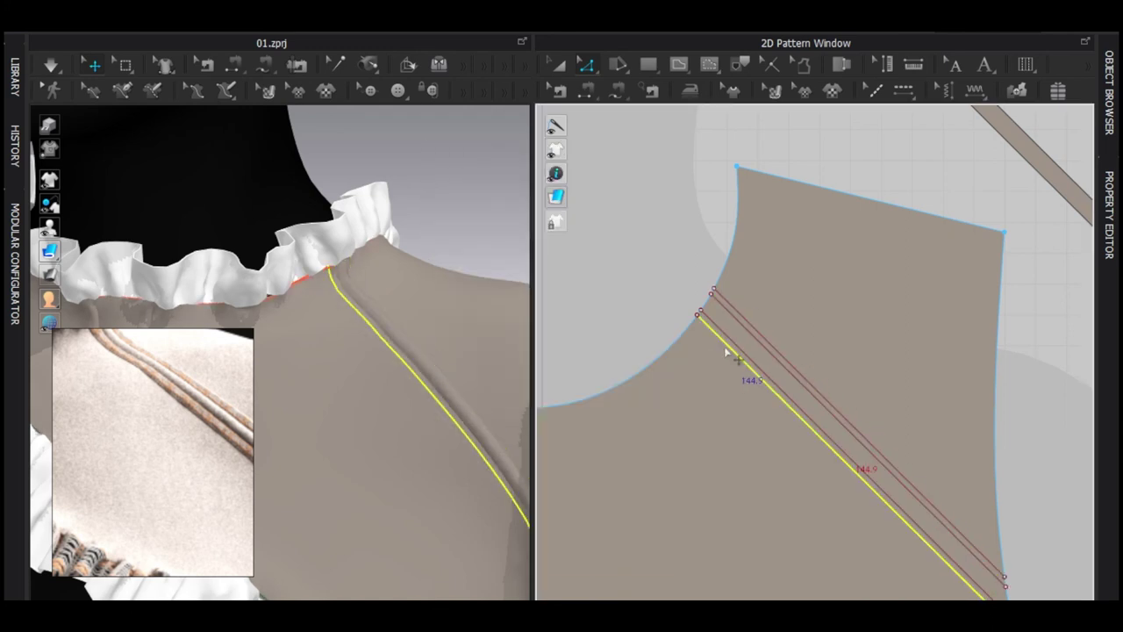
Offset the outermost diagonal line on each side outward by 5 mm as internal lines extended to the pattern outline
{"action": "key", "text": "o"}
{"action": "left_click_drag", "start_coordinate": [537, 152], "coordinate": [497, 148]}
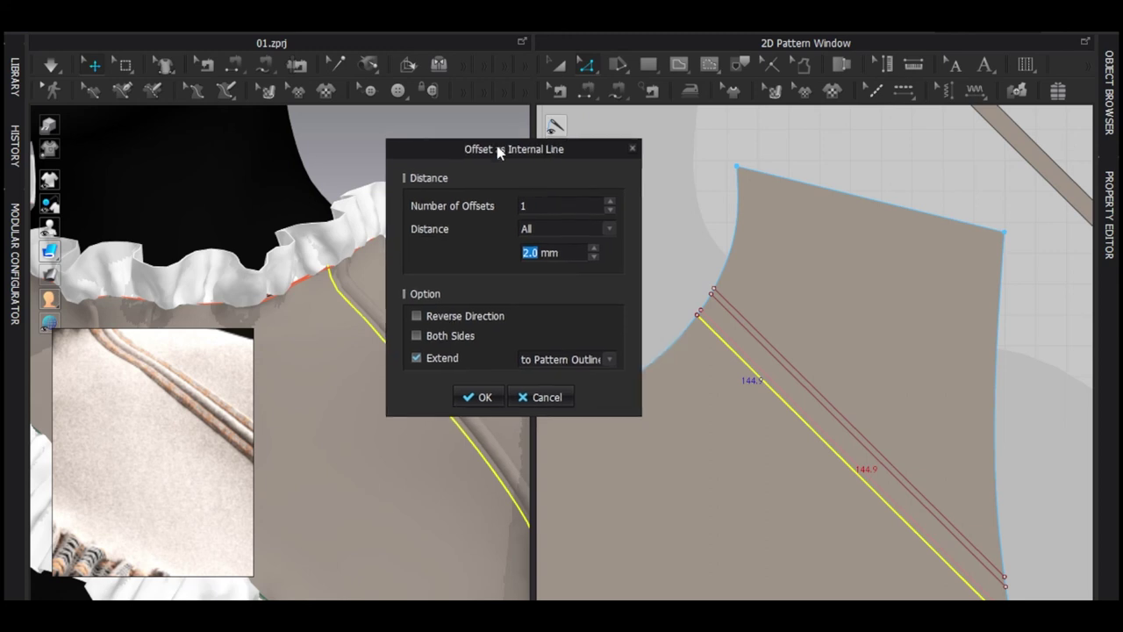
{"action": "left_click", "coordinate": [462, 318]}
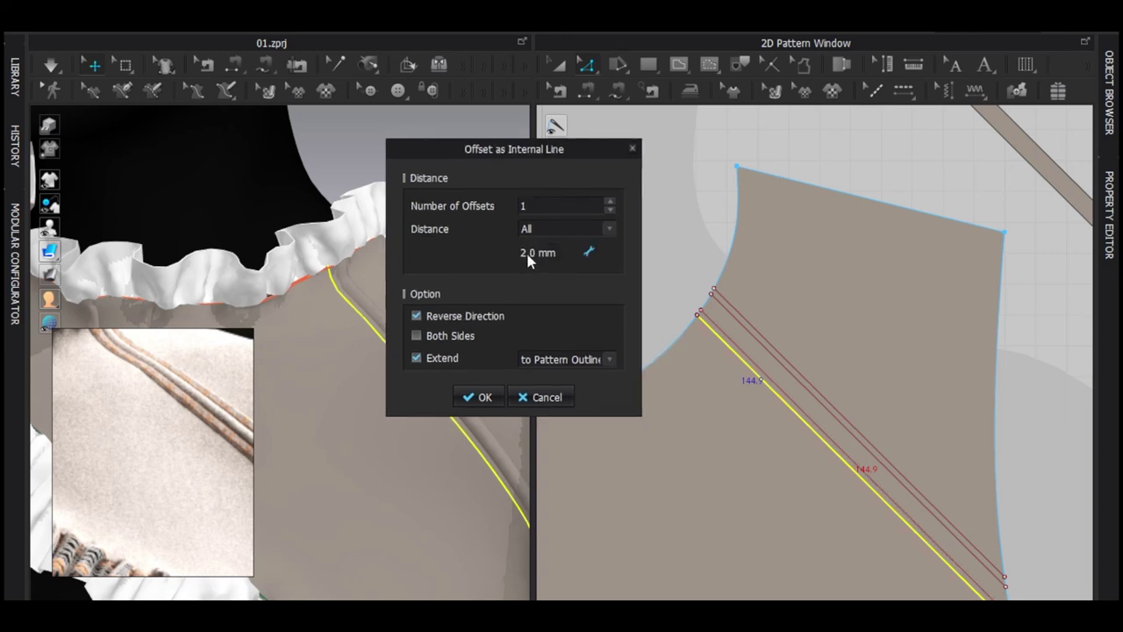
{"action": "left_click", "coordinate": [478, 397]}
{"action": "left_click", "coordinate": [742, 318]}
{"action": "right_click", "coordinate": [741, 318]}
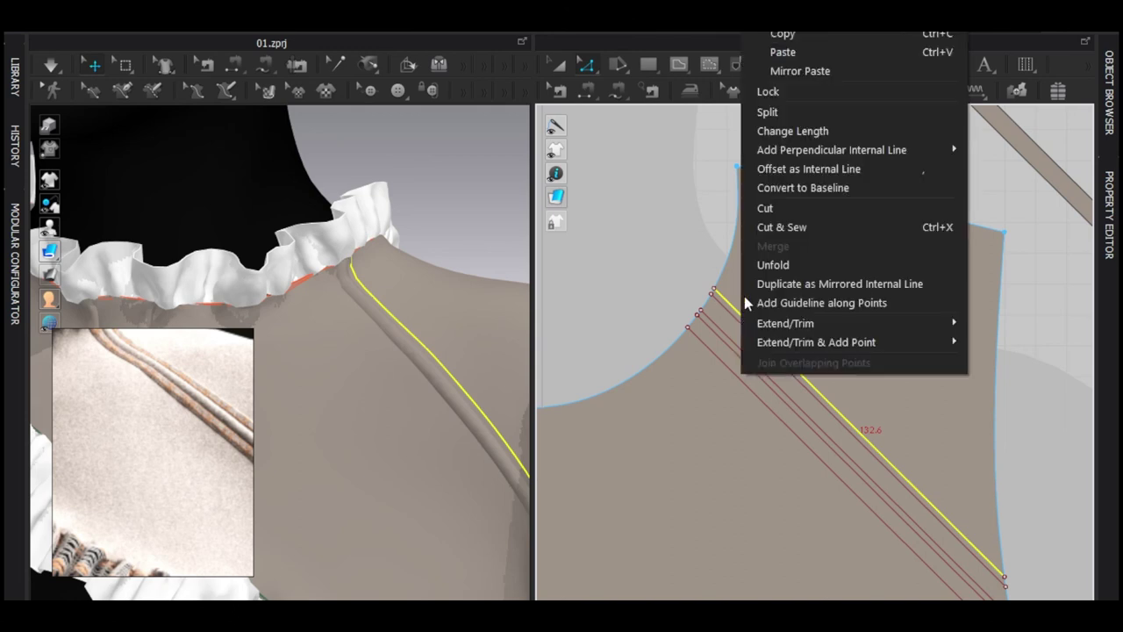
{"action": "left_click", "coordinate": [804, 168]}
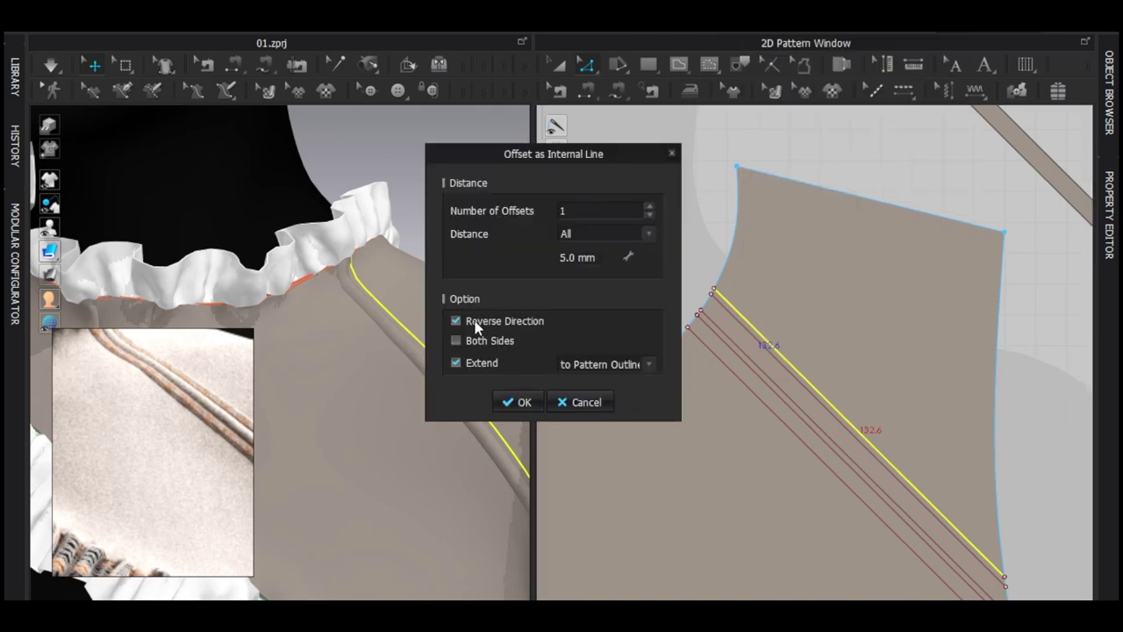
{"action": "left_click", "coordinate": [518, 402]}
Copy the two outer 5 mm strips between the new diagonal lines as separate pieces above the neckline
{"action": "left_click", "coordinate": [735, 290], "text": "shift"}
{"action": "left_click", "coordinate": [708, 329], "text": "shift"}
{"action": "left_click", "coordinate": [701, 344], "text": "shift"}
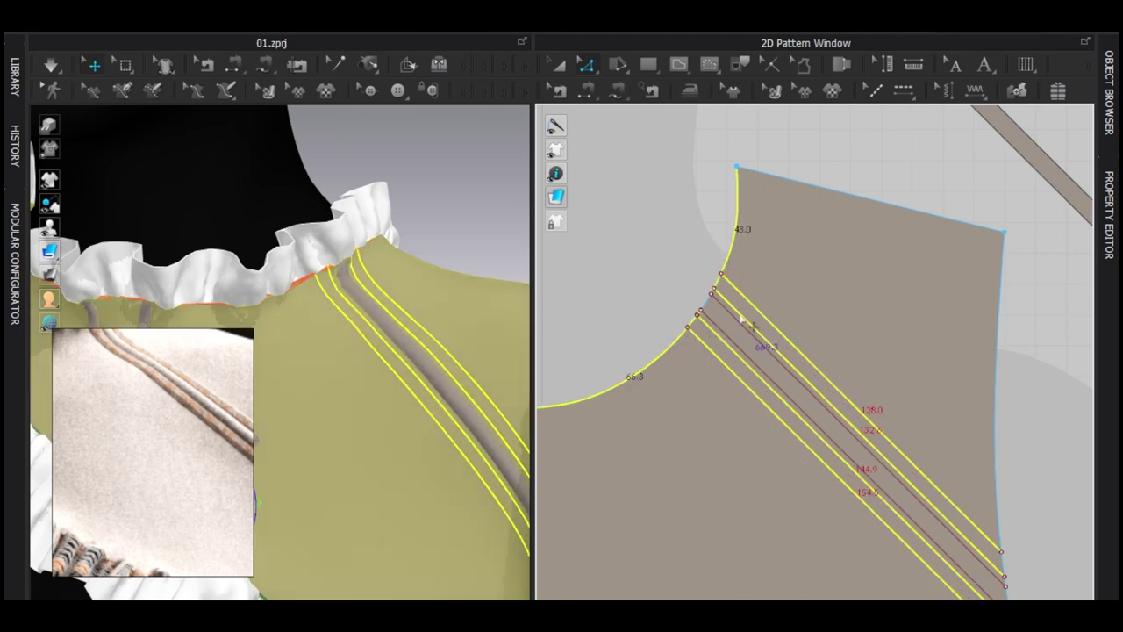
{"action": "scroll", "coordinate": [740, 316], "scroll_direction": "down", "scroll_amount": 2}
{"action": "left_click", "coordinate": [867, 312], "text": "shift"}
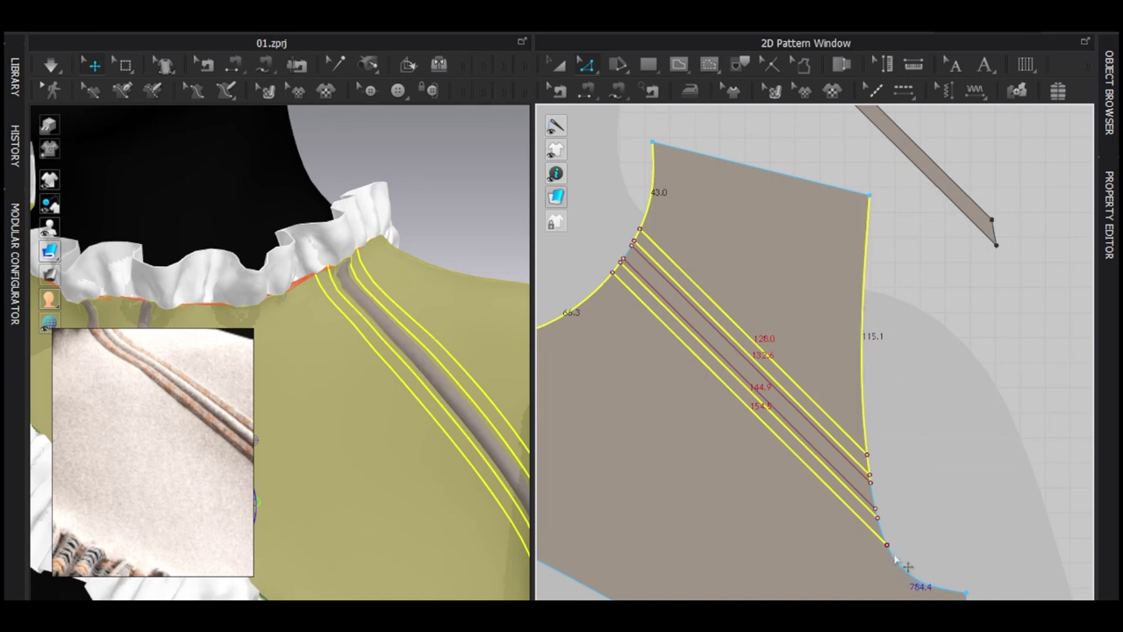
{"action": "scroll", "coordinate": [895, 556], "scroll_direction": "down", "scroll_amount": 3}
{"action": "left_click_drag", "start_coordinate": [815, 439], "coordinate": [759, 352]}
Extend or trim the neckline ends of the four new diagonal lines to the pattern outline, adding points
{"action": "scroll", "coordinate": [751, 327], "scroll_direction": "up", "scroll_amount": 5}
{"action": "left_click", "coordinate": [746, 323]}
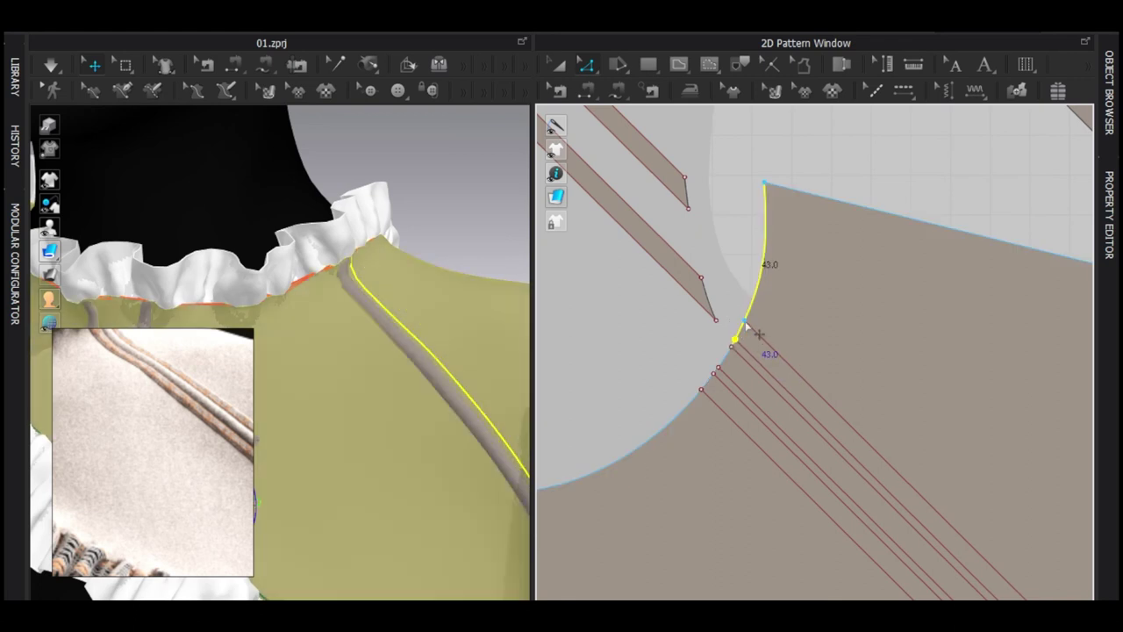
{"action": "left_click", "coordinate": [745, 321]}
{"action": "left_click", "coordinate": [735, 341], "text": "shift"}
{"action": "left_click", "coordinate": [714, 375], "text": "shift"}
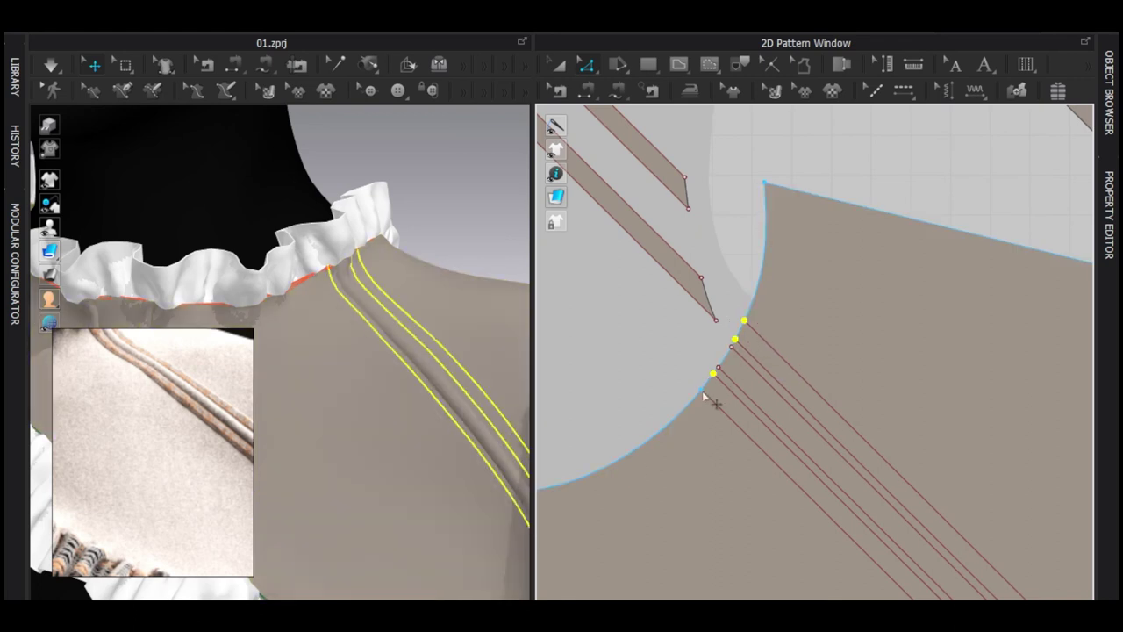
{"action": "left_click", "coordinate": [703, 390], "text": "shift"}
{"action": "right_click", "coordinate": [702, 390]}
{"action": "mouse_move", "coordinate": [792, 500]}
{"action": "left_click", "coordinate": [881, 502]}
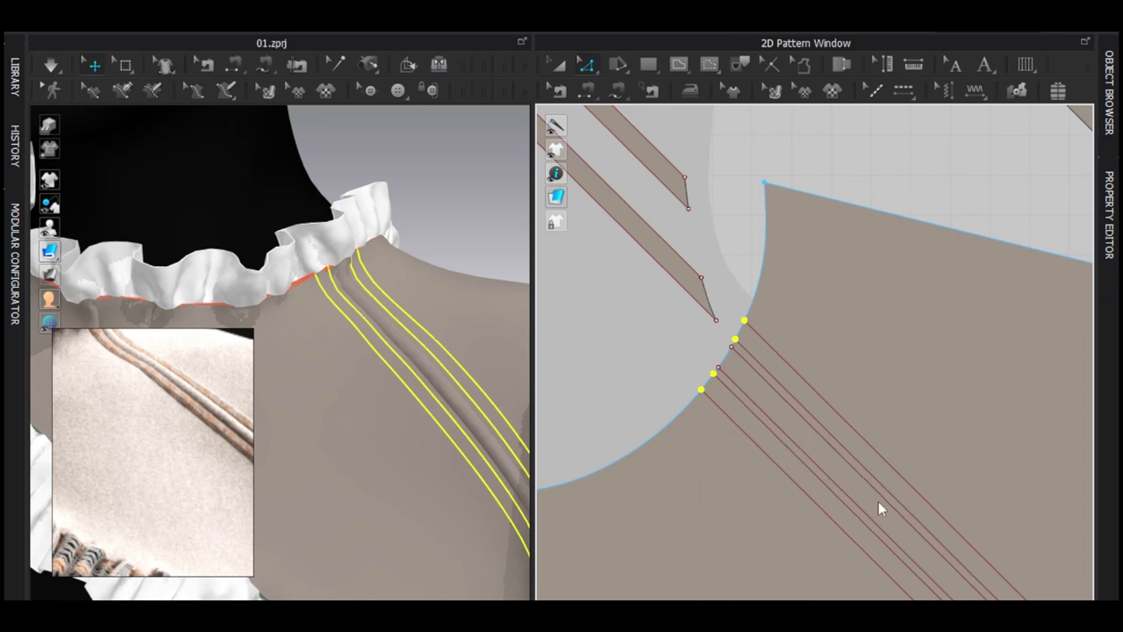
Extend or trim the armhole ends of the four new diagonal lines to the pattern outline, adding points
{"action": "scroll", "coordinate": [887, 509], "scroll_direction": "down", "scroll_amount": 3}
{"action": "middle_click_drag", "start_coordinate": [963, 552], "coordinate": [809, 416]}
{"action": "middle_click_drag", "start_coordinate": [884, 535], "coordinate": [832, 447]}
{"action": "scroll", "coordinate": [829, 446], "scroll_direction": "up", "scroll_amount": 4}
{"action": "left_click", "coordinate": [758, 400]}
{"action": "left_click", "coordinate": [740, 347], "text": "shift"}
{"action": "left_click", "coordinate": [725, 267], "text": "shift"}
{"action": "left_click", "coordinate": [719, 225], "text": "shift"}
{"action": "right_click", "coordinate": [720, 225]}
{"action": "mouse_move", "coordinate": [772, 334]}
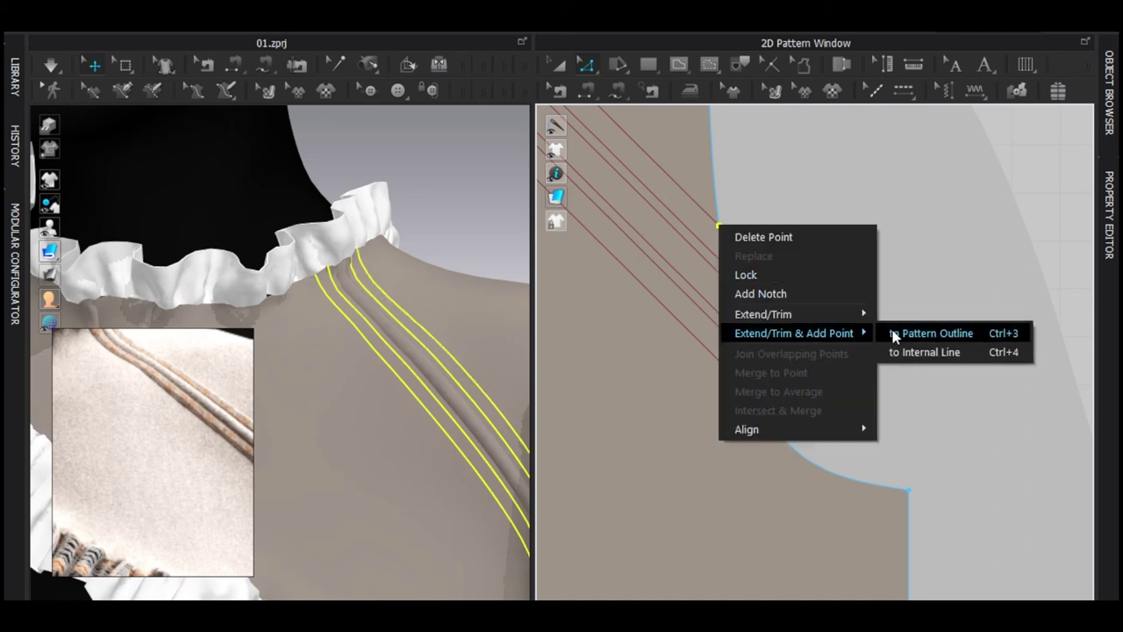
{"action": "left_click", "coordinate": [931, 333]}
Select the four long edges of the two copied strips above the neckline
{"action": "scroll", "coordinate": [819, 387], "scroll_direction": "down", "scroll_amount": 3}
{"action": "scroll", "coordinate": [745, 372], "scroll_direction": "up", "scroll_amount": 2}
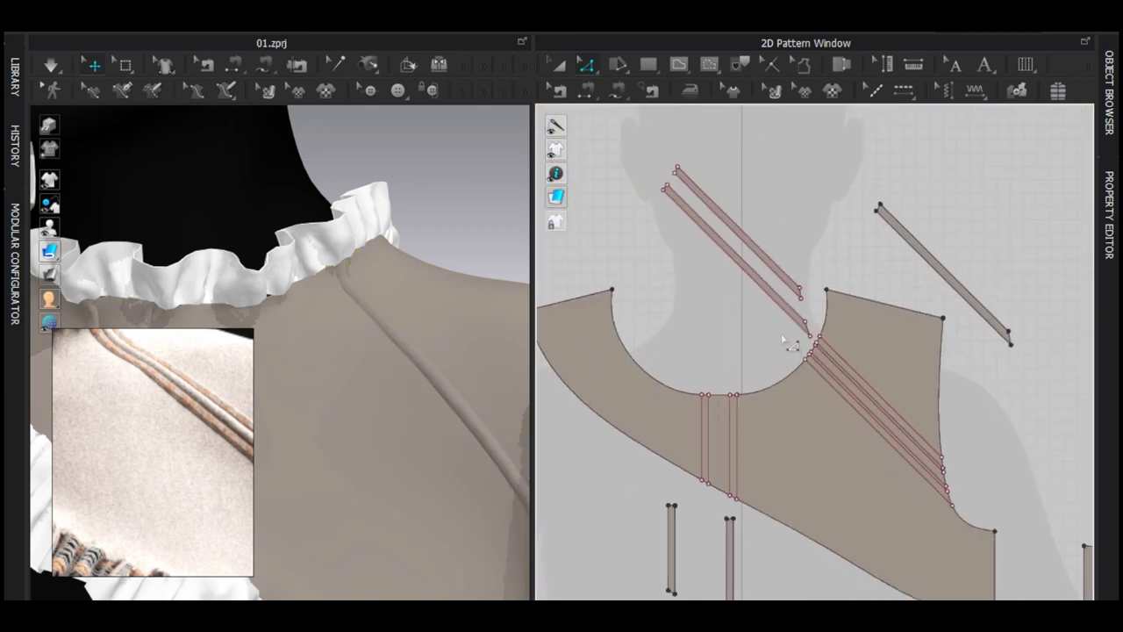
{"action": "scroll", "coordinate": [784, 338], "scroll_direction": "up", "scroll_amount": 3}
{"action": "left_click", "coordinate": [786, 292]}
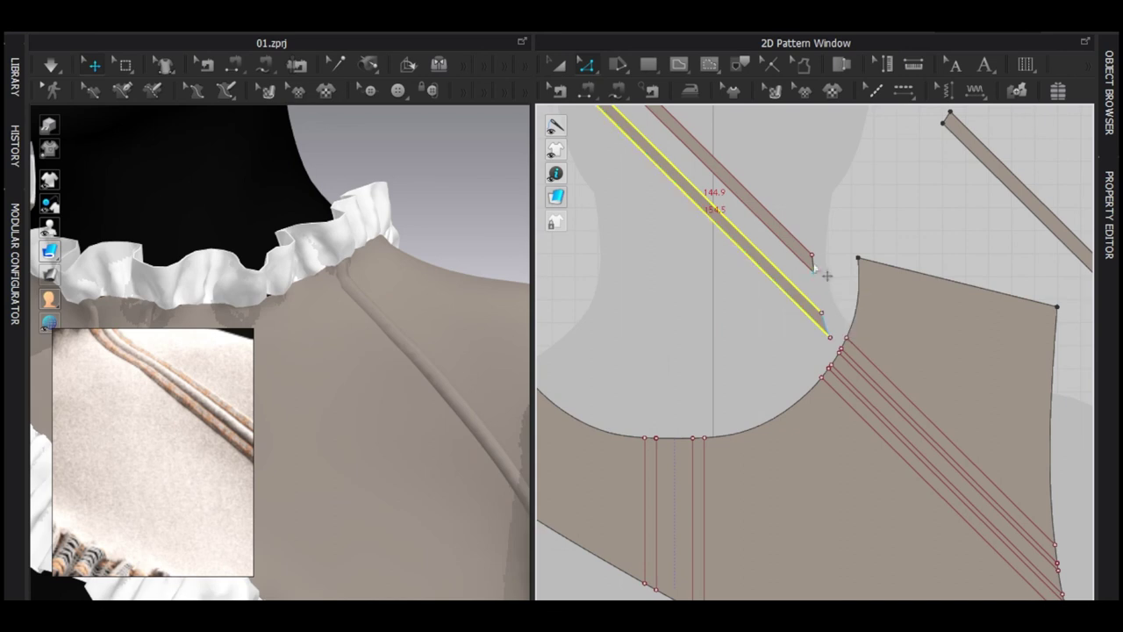
{"action": "left_click", "coordinate": [813, 264], "text": "shift"}
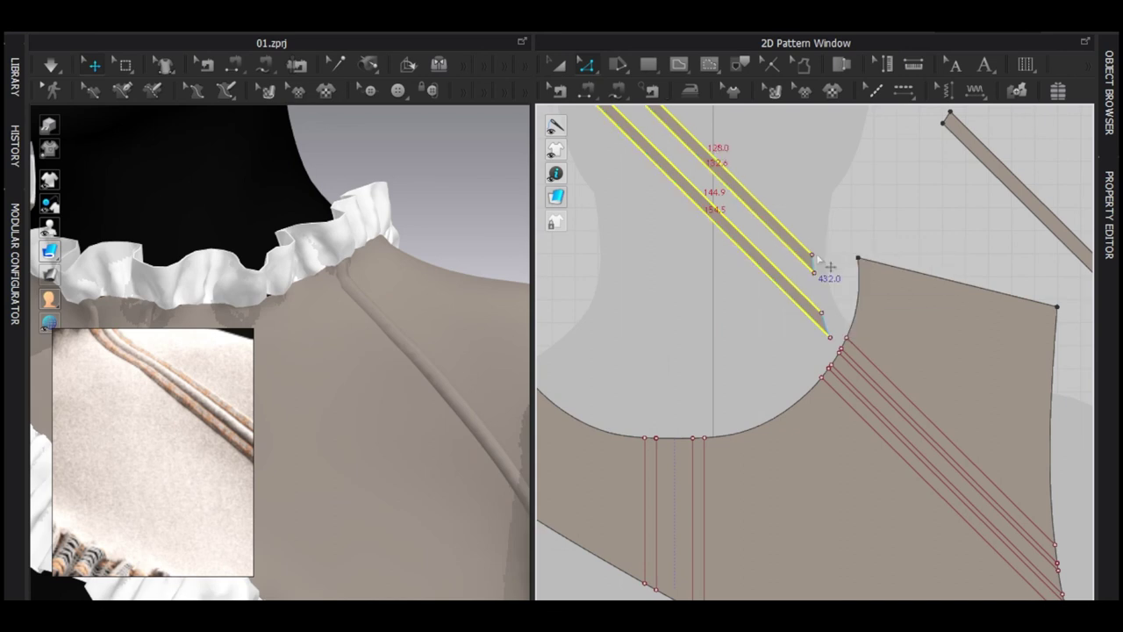
{"action": "left_click", "coordinate": [818, 259]}
Sew the upper copied strip's two long edges to the uppermost pair of diagonal lines on the front bodice
{"action": "scroll", "coordinate": [818, 259], "scroll_direction": "down", "scroll_amount": 3}
{"action": "key", "text": "n"}
{"action": "left_click", "coordinate": [809, 250]}
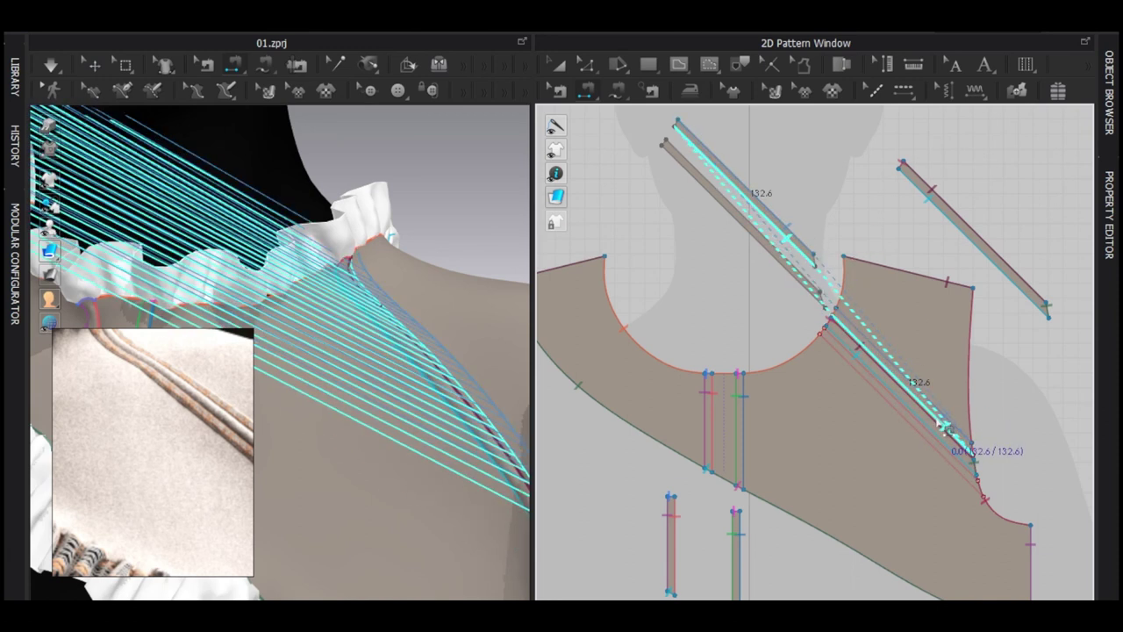
{"action": "left_click", "coordinate": [948, 426]}
{"action": "scroll", "coordinate": [952, 428], "scroll_direction": "up", "scroll_amount": 3}
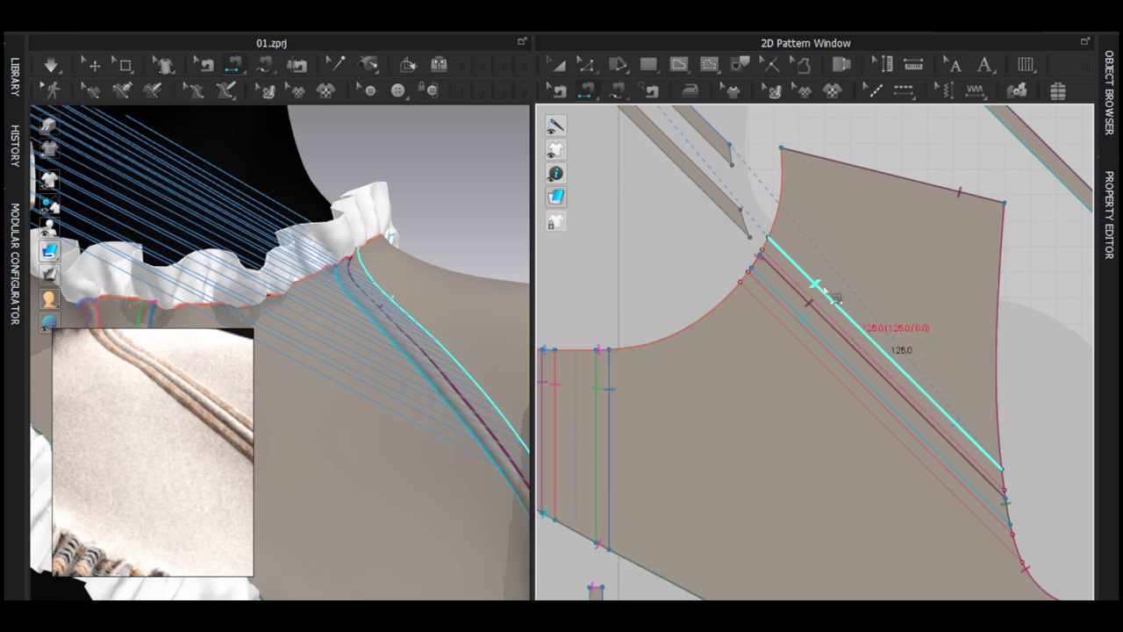
{"action": "left_click", "coordinate": [829, 326]}
{"action": "middle_click_drag", "start_coordinate": [816, 307], "coordinate": [895, 455]}
{"action": "left_click", "coordinate": [671, 176]}
Sew the lower copied strip's two long edges to the lowest pair of diagonal lines on the front bodice
{"action": "left_click", "coordinate": [702, 260]}
{"action": "scroll", "coordinate": [708, 303], "scroll_direction": "down", "scroll_amount": 3}
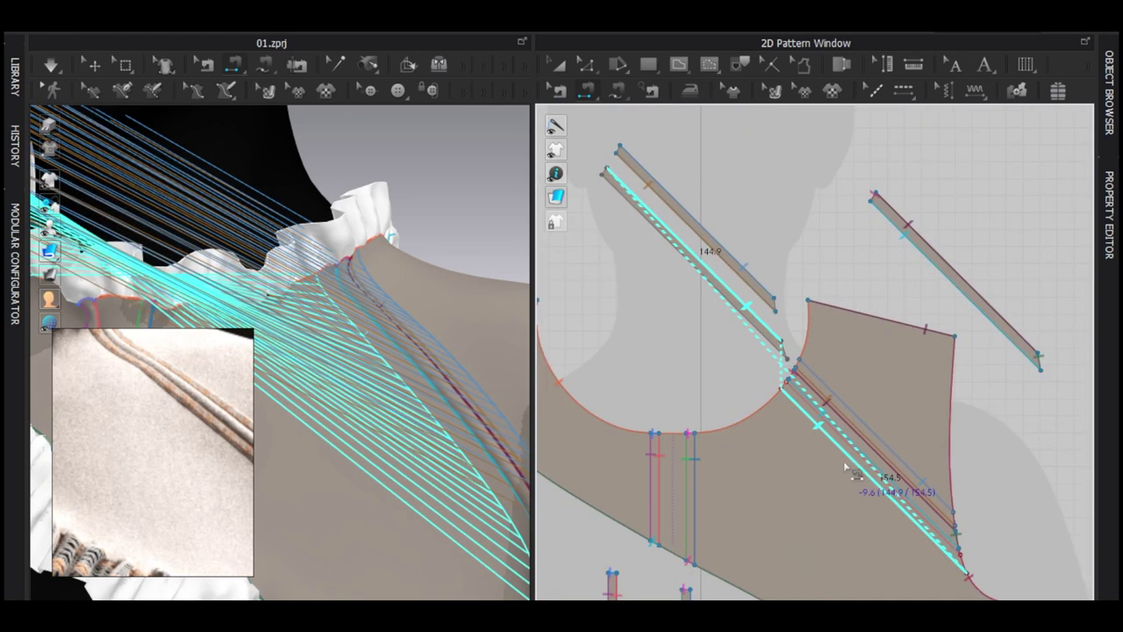
{"action": "scroll", "coordinate": [856, 470], "scroll_direction": "up", "scroll_amount": 2}
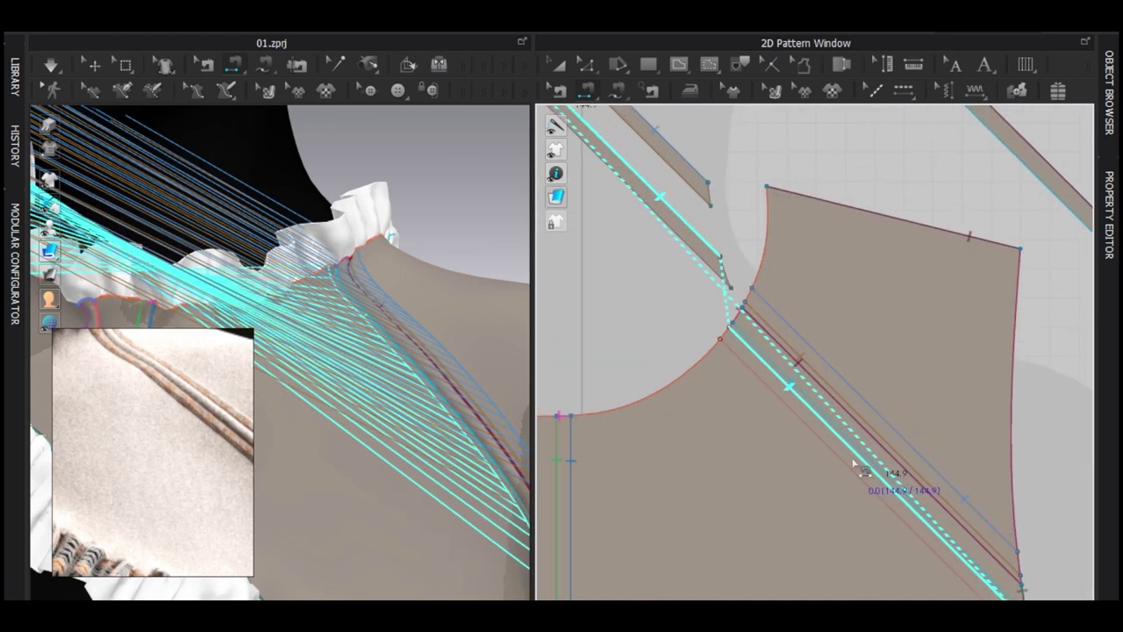
{"action": "scroll", "coordinate": [856, 465], "scroll_direction": "down", "scroll_amount": 2}
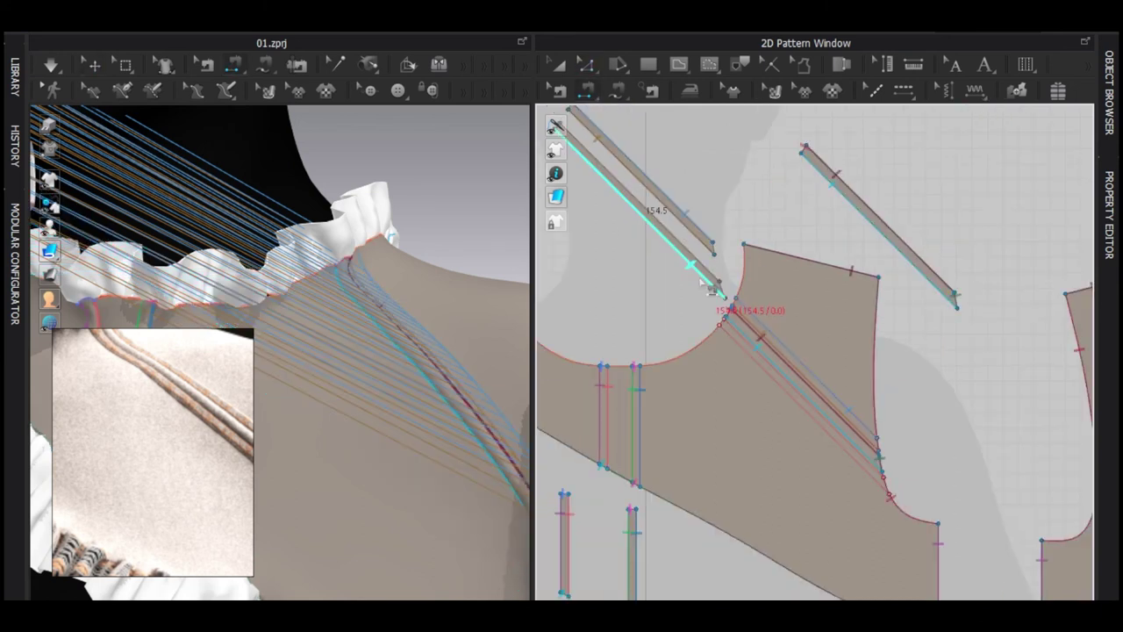
{"action": "scroll", "coordinate": [849, 454], "scroll_direction": "up", "scroll_amount": 3}
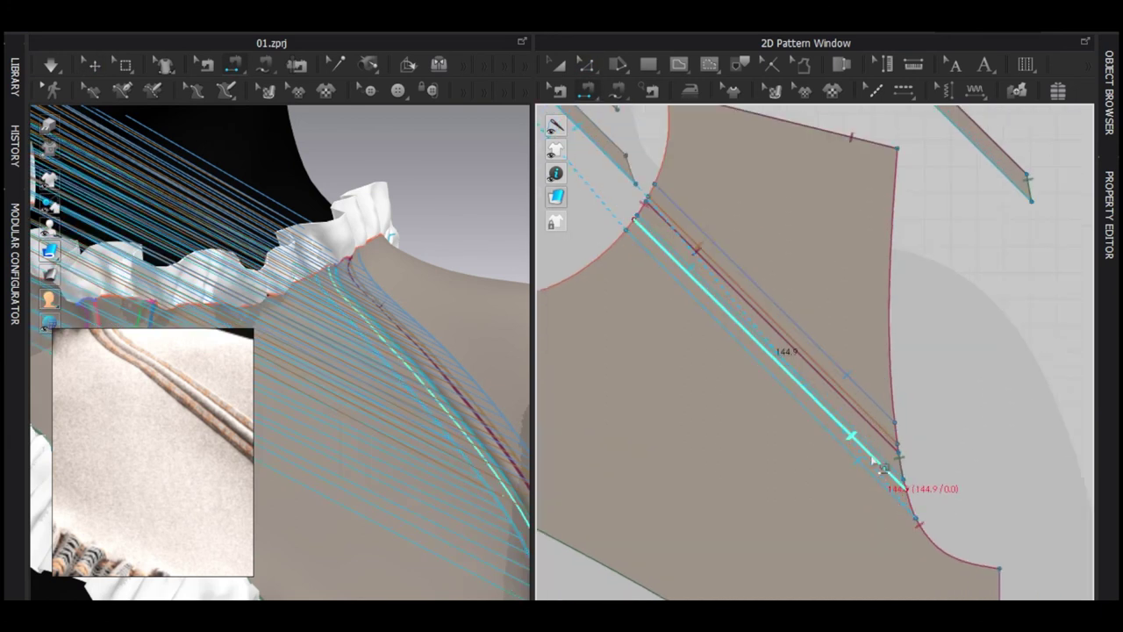
{"action": "middle_click_drag", "start_coordinate": [815, 446], "coordinate": [905, 531]}
{"action": "left_click", "coordinate": [688, 199]}
{"action": "scroll", "coordinate": [688, 251], "scroll_direction": "down", "scroll_amount": 3}
Select both outer strips and place them over the front bodice in the 3D view
{"action": "key", "text": "a"}
{"action": "left_click", "coordinate": [690, 235]}
{"action": "left_click", "coordinate": [681, 201], "text": "shift"}
{"action": "scroll", "coordinate": [279, 211], "scroll_direction": "down", "scroll_amount": 5}
{"action": "right_click", "coordinate": [95, 224]}
{"action": "left_click", "coordinate": [300, 414]}
{"action": "scroll", "coordinate": [690, 218], "scroll_direction": "up", "scroll_amount": 4}
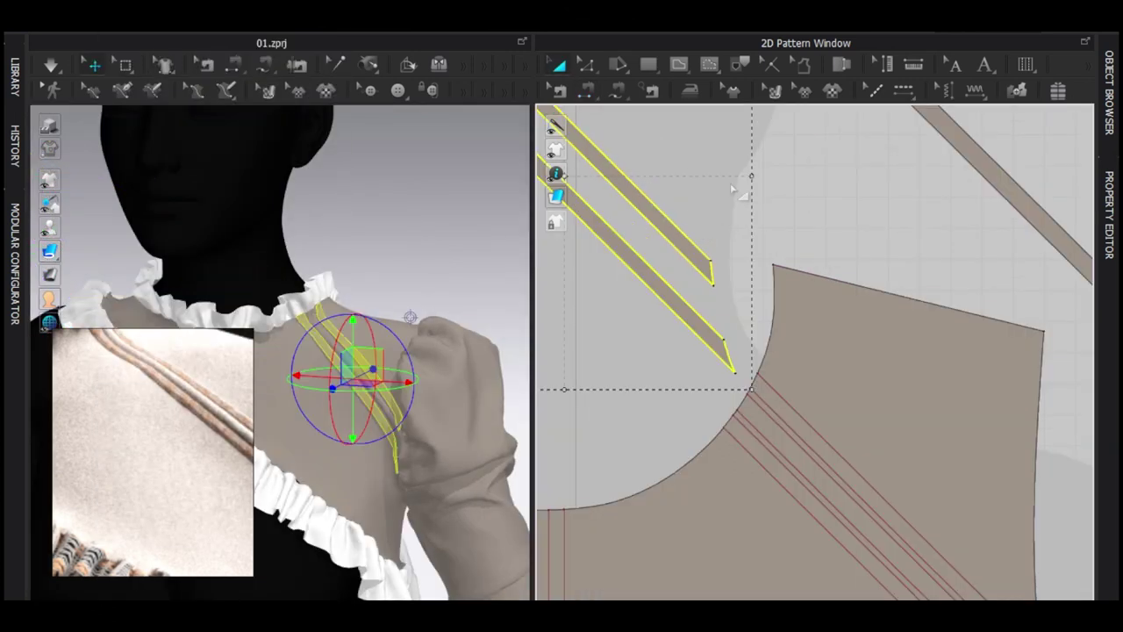
Move the upper diagonal strip piece onto the front bodice, alongside its uppermost internal lines in the 2D layout
{"action": "left_click", "coordinate": [729, 198]}
{"action": "scroll", "coordinate": [715, 229], "scroll_direction": "down", "scroll_amount": 4}
{"action": "left_click_drag", "start_coordinate": [675, 211], "coordinate": [852, 394]}
{"action": "scroll", "coordinate": [848, 388], "scroll_direction": "up", "scroll_amount": 4}
{"action": "scroll", "coordinate": [632, 260], "scroll_direction": "up", "scroll_amount": 4}
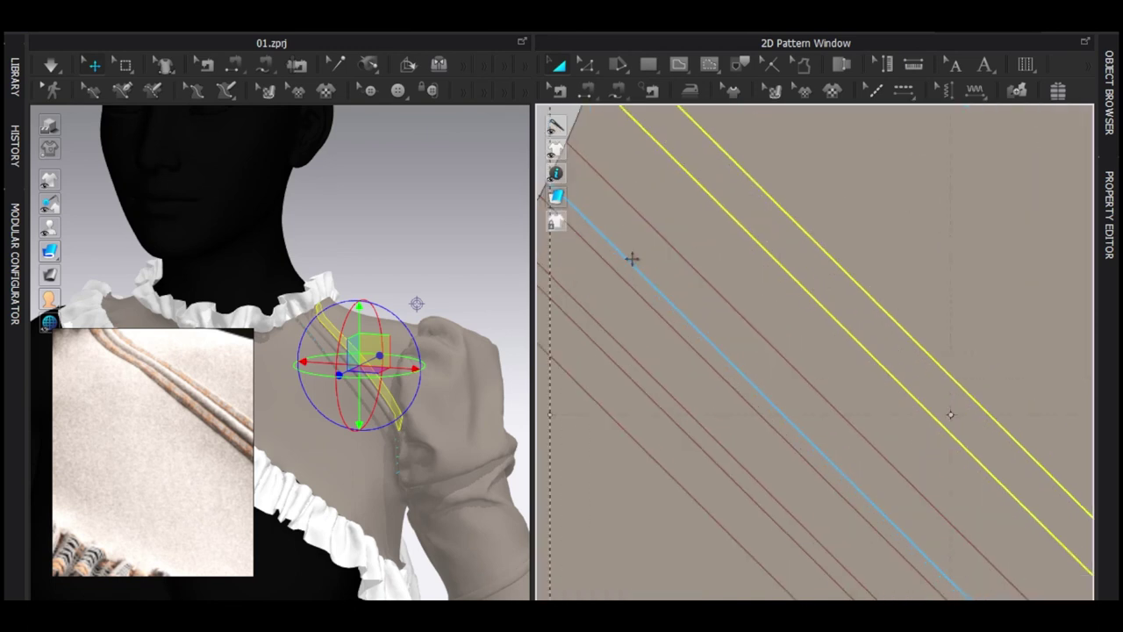
{"action": "middle_click_drag", "start_coordinate": [632, 258], "coordinate": [815, 483]}
Sew the upper strip's short ends to the matching neckline and armhole segments of the front bodice
{"action": "key", "text": "n"}
{"action": "left_click", "coordinate": [774, 256]}
{"action": "left_click", "coordinate": [759, 385]}
{"action": "scroll", "coordinate": [878, 487], "scroll_direction": "down", "scroll_amount": 5}
{"action": "middle_click_drag", "start_coordinate": [992, 566], "coordinate": [760, 368]}
{"action": "scroll", "coordinate": [760, 369], "scroll_direction": "up", "scroll_amount": 3}
{"action": "left_click", "coordinate": [789, 428]}
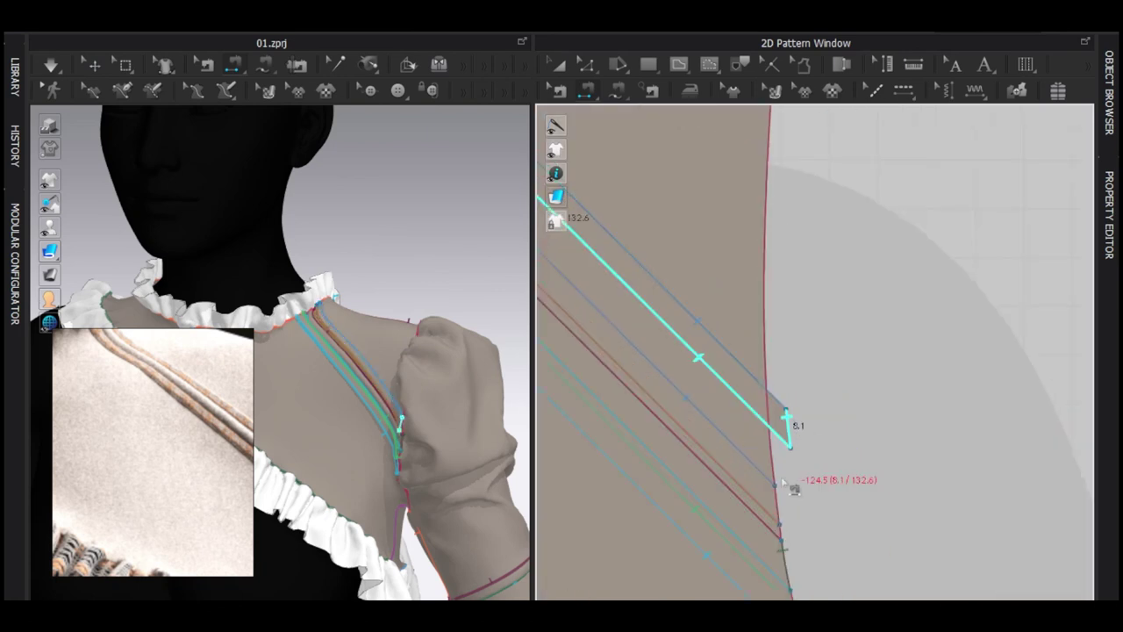
{"action": "left_click", "coordinate": [780, 507]}
{"action": "scroll", "coordinate": [770, 443], "scroll_direction": "down", "scroll_amount": 5}
Move the lower diagonal strip piece closer to the lowest pair of internal lines on the front bodice
{"action": "key", "text": "a"}
{"action": "middle_click_drag", "start_coordinate": [746, 428], "coordinate": [776, 401]}
{"action": "left_click_drag", "start_coordinate": [681, 309], "coordinate": [763, 426]}
{"action": "scroll", "coordinate": [722, 384], "scroll_direction": "up", "scroll_amount": 4}
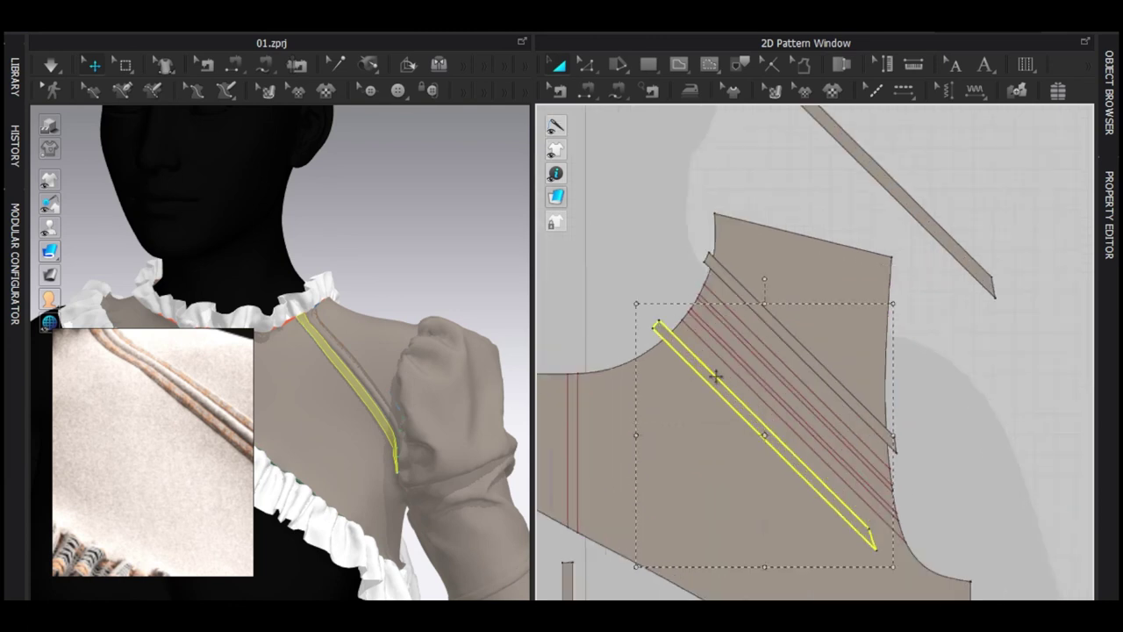
{"action": "scroll", "coordinate": [709, 369], "scroll_direction": "up", "scroll_amount": 5}
{"action": "left_click_drag", "start_coordinate": [670, 349], "coordinate": [694, 341]}
Sew the lower strip's short ends to the matching neckline and armhole segments of the front bodice
{"action": "middle_click_drag", "start_coordinate": [694, 341], "coordinate": [788, 454]}
{"action": "key", "text": "n"}
{"action": "left_click", "coordinate": [665, 304]}
{"action": "left_click", "coordinate": [723, 274]}
{"action": "scroll", "coordinate": [739, 347], "scroll_direction": "down", "scroll_amount": 5}
{"action": "middle_click_drag", "start_coordinate": [983, 535], "coordinate": [776, 394]}
{"action": "scroll", "coordinate": [711, 345], "scroll_direction": "up", "scroll_amount": 3}
{"action": "left_click", "coordinate": [674, 353]}
{"action": "left_click", "coordinate": [704, 315]}
{"action": "scroll", "coordinate": [703, 312], "scroll_direction": "down", "scroll_amount": 5}
Select both outer diagonal strips, clear the selection, and simulate the garment so the sewn strips settle on the bodice
{"action": "key", "text": "a"}
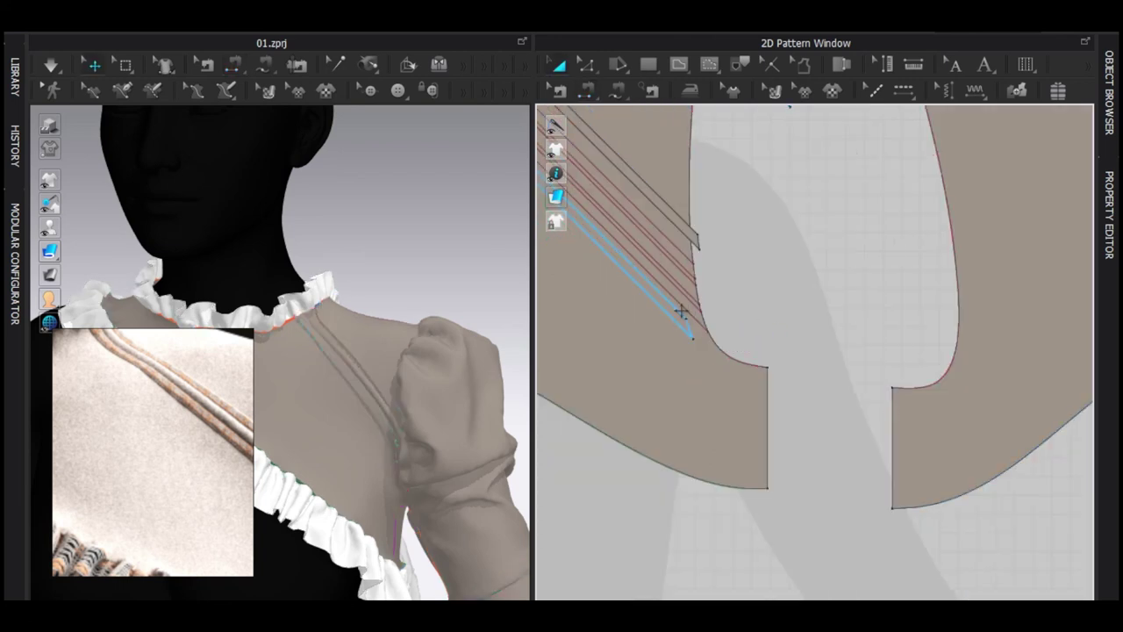
{"action": "left_click", "coordinate": [681, 311]}
{"action": "left_click", "coordinate": [821, 378]}
{"action": "key", "text": "Return"}
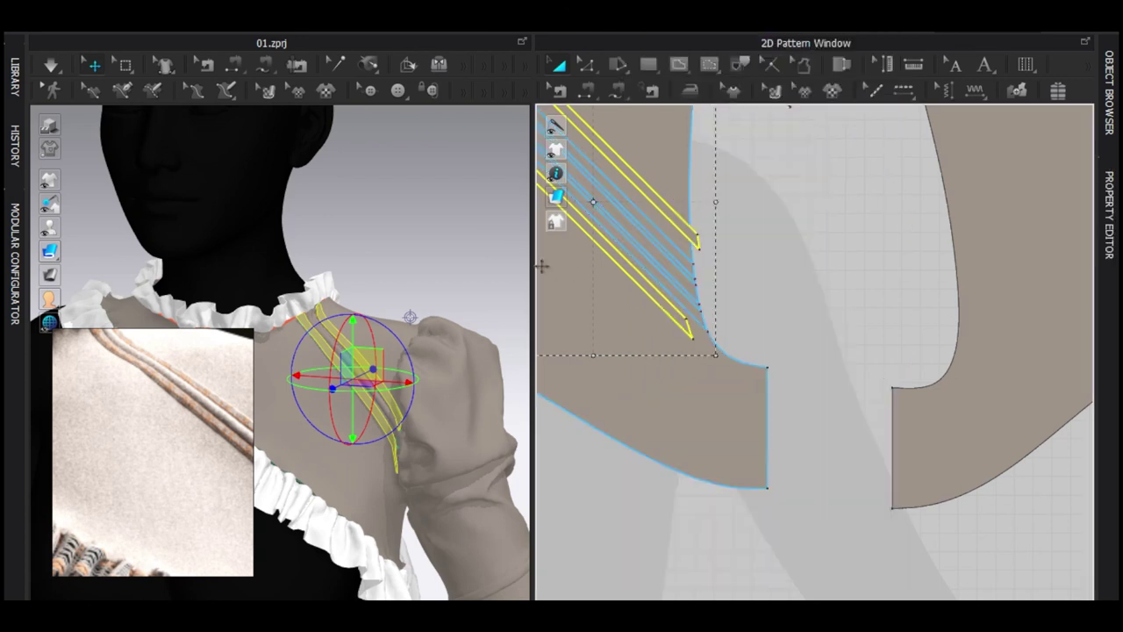
{"action": "left_click", "coordinate": [478, 272]}
{"action": "key", "text": "space"}
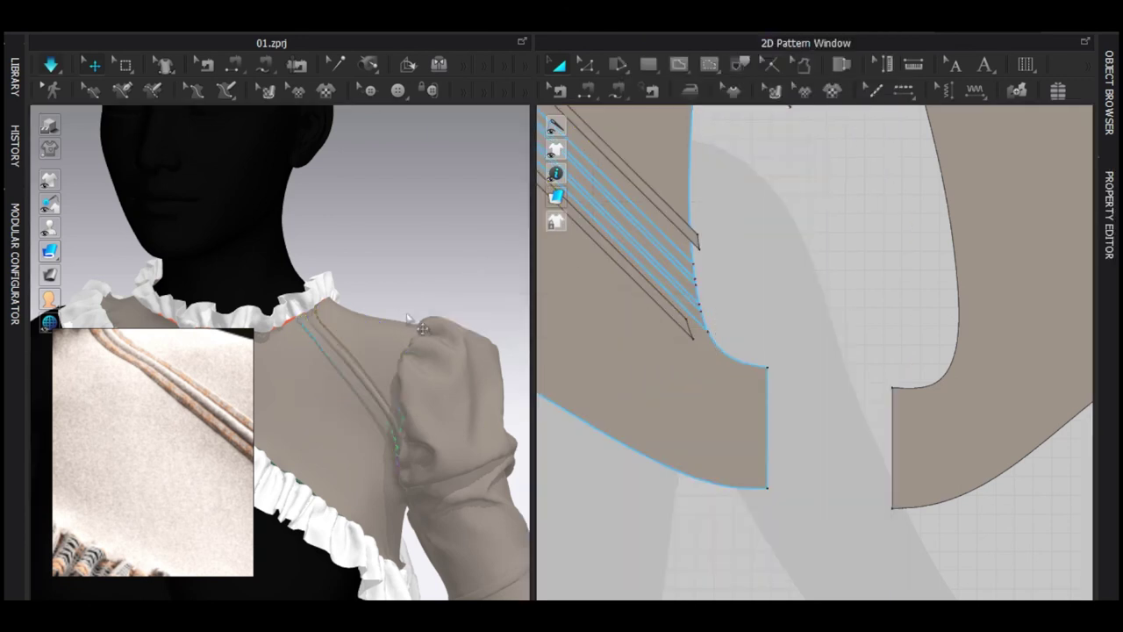
{"action": "key", "text": "space"}
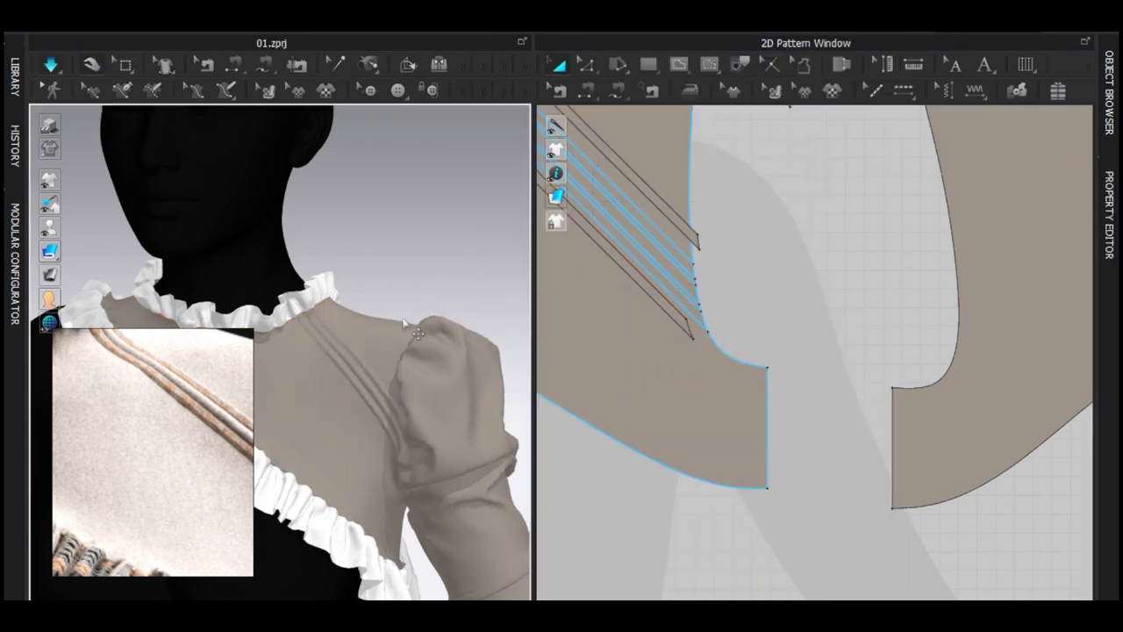
Inspect the raised strips at the neckline and highlight the two internal lines between the middle and lowest strips
{"action": "scroll", "coordinate": [333, 393], "scroll_direction": "up", "scroll_amount": 6}
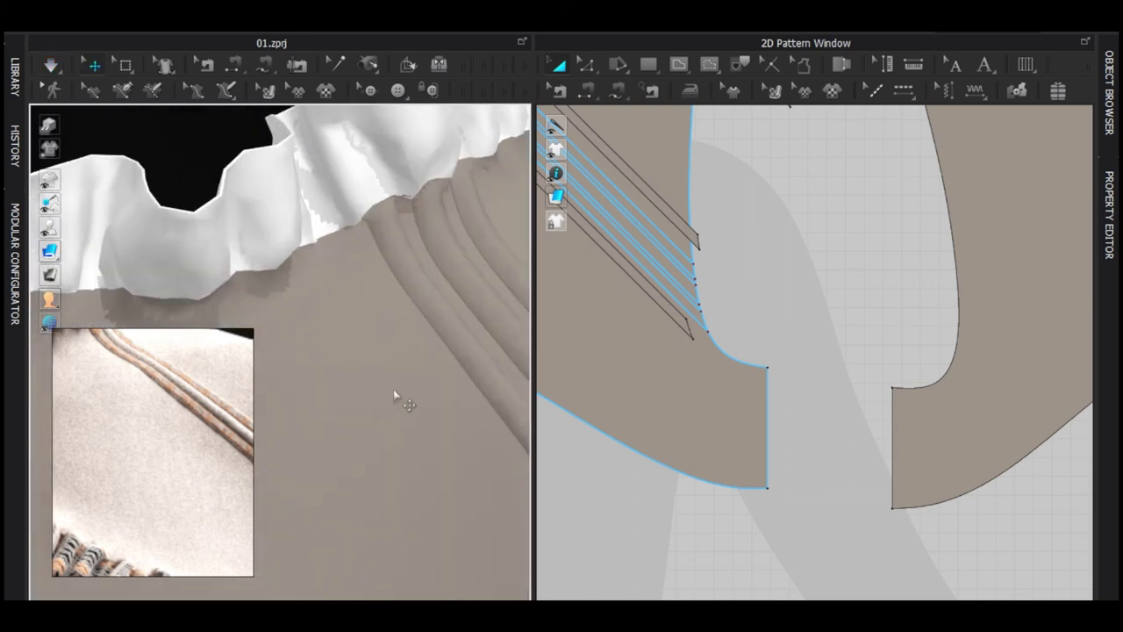
{"action": "right_click_drag", "start_coordinate": [394, 394], "coordinate": [351, 439]}
{"action": "scroll", "coordinate": [673, 297], "scroll_direction": "up", "scroll_amount": 4}
{"action": "middle_click_drag", "start_coordinate": [672, 298], "coordinate": [797, 378]}
{"action": "scroll", "coordinate": [843, 385], "scroll_direction": "up", "scroll_amount": 4}
{"action": "middle_click_drag", "start_coordinate": [855, 409], "coordinate": [815, 409]}
{"action": "key", "text": "z"}
{"action": "left_click", "coordinate": [813, 408]}
{"action": "left_click", "coordinate": [816, 383], "text": "shift"}
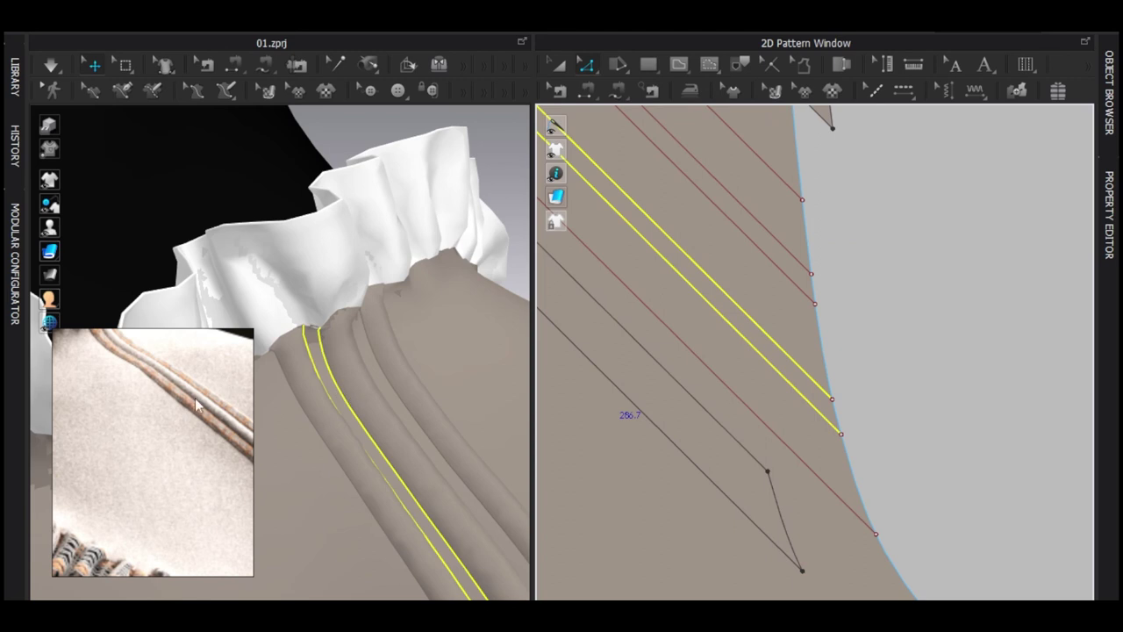
Shift the reference photo aside and review the completed textured garment on the avatar, both in full and up close
{"action": "scroll", "coordinate": [411, 355], "scroll_direction": "down", "scroll_amount": 8}
{"action": "left_click", "coordinate": [404, 195]}
{"action": "left_click_drag", "start_coordinate": [175, 439], "coordinate": [48, 467]}
{"action": "right_click_drag", "start_coordinate": [351, 395], "coordinate": [421, 391]}
{"action": "scroll", "coordinate": [430, 378], "scroll_direction": "down", "scroll_amount": 3}
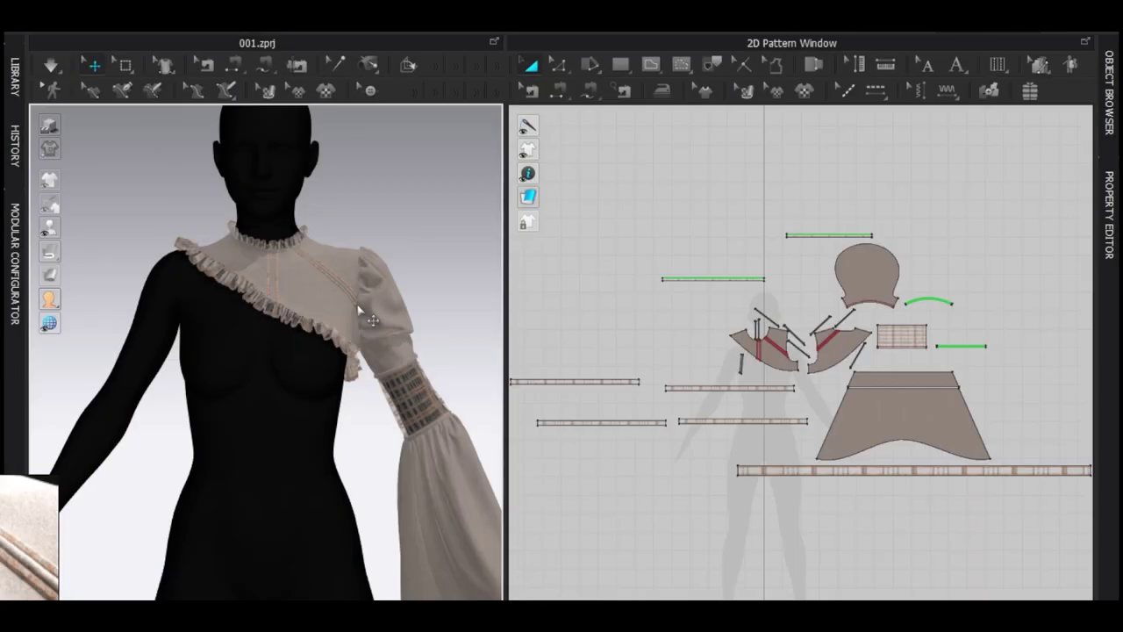
{"action": "scroll", "coordinate": [372, 321], "scroll_direction": "down", "scroll_amount": 5}
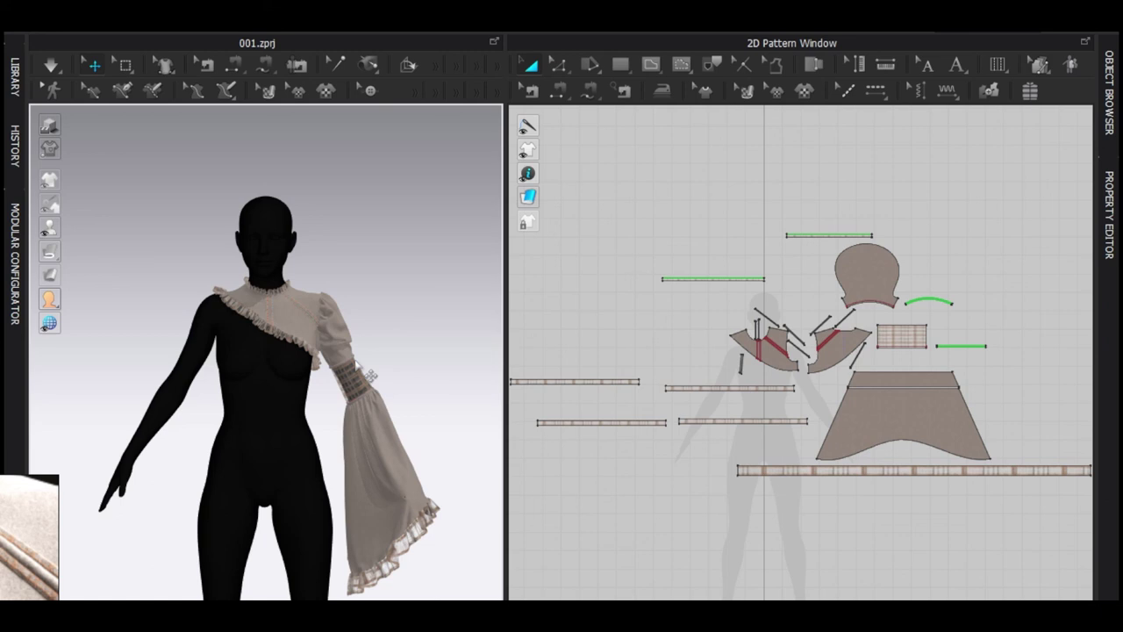
{"action": "scroll", "coordinate": [368, 376], "scroll_direction": "up", "scroll_amount": 4}
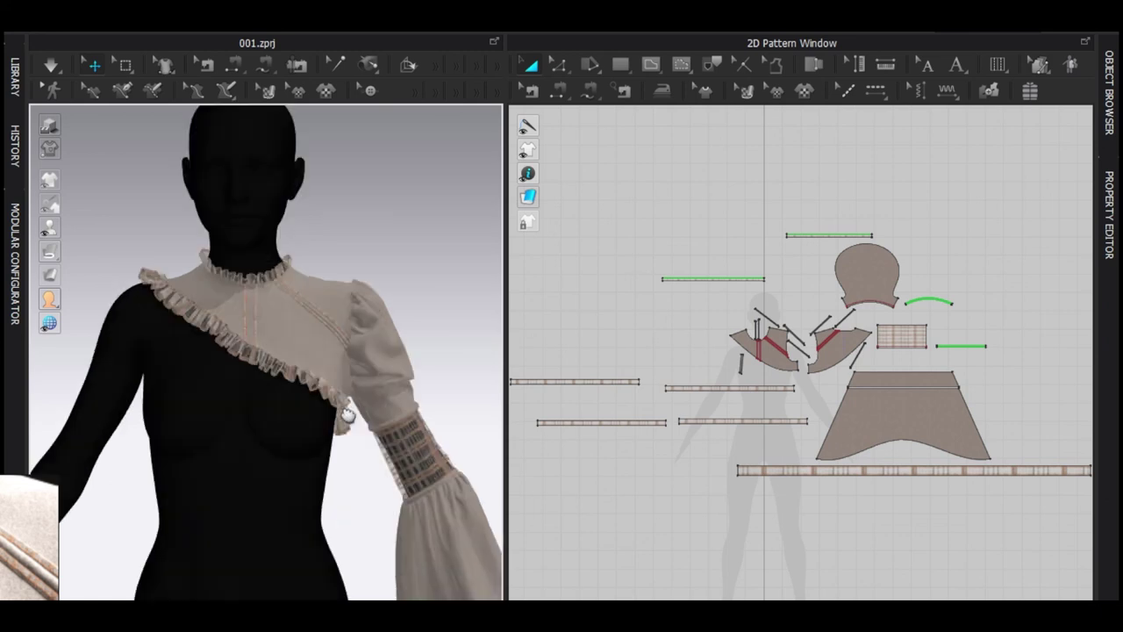